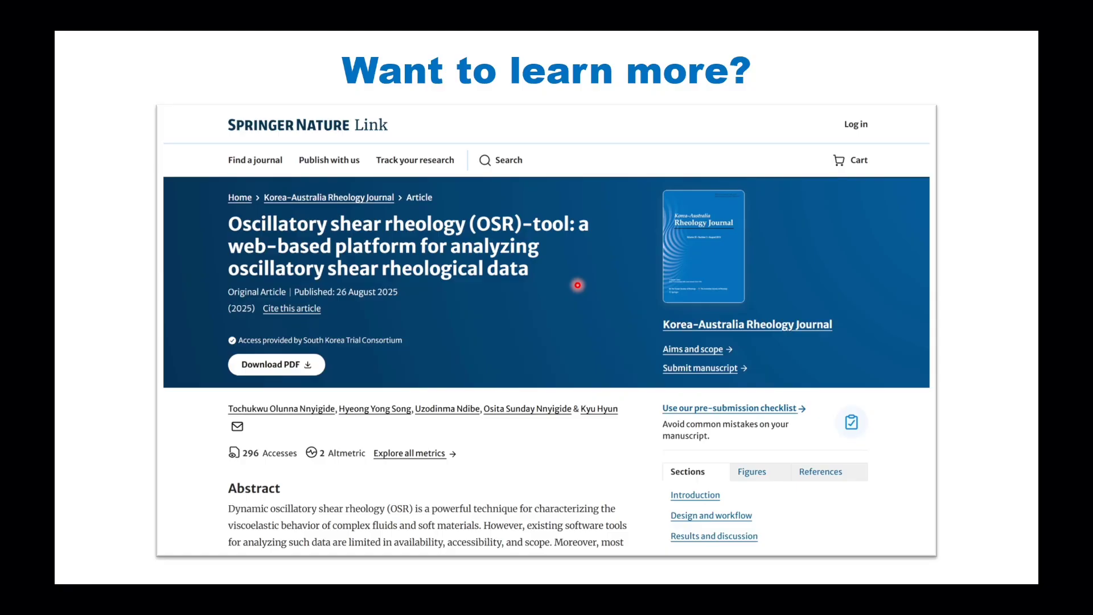
# End the slide show and switch to the OSR-Tool page in Chrome.
pyautogui.hotkey('ctrl', 'l')
pyautogui.press('Escape')
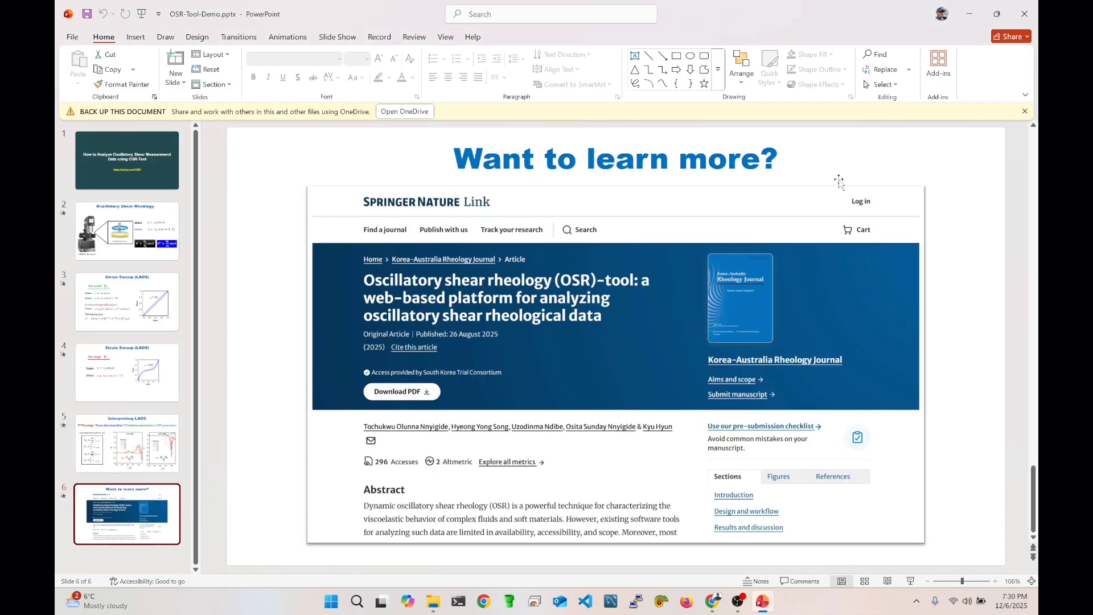
pyautogui.click(718, 608)
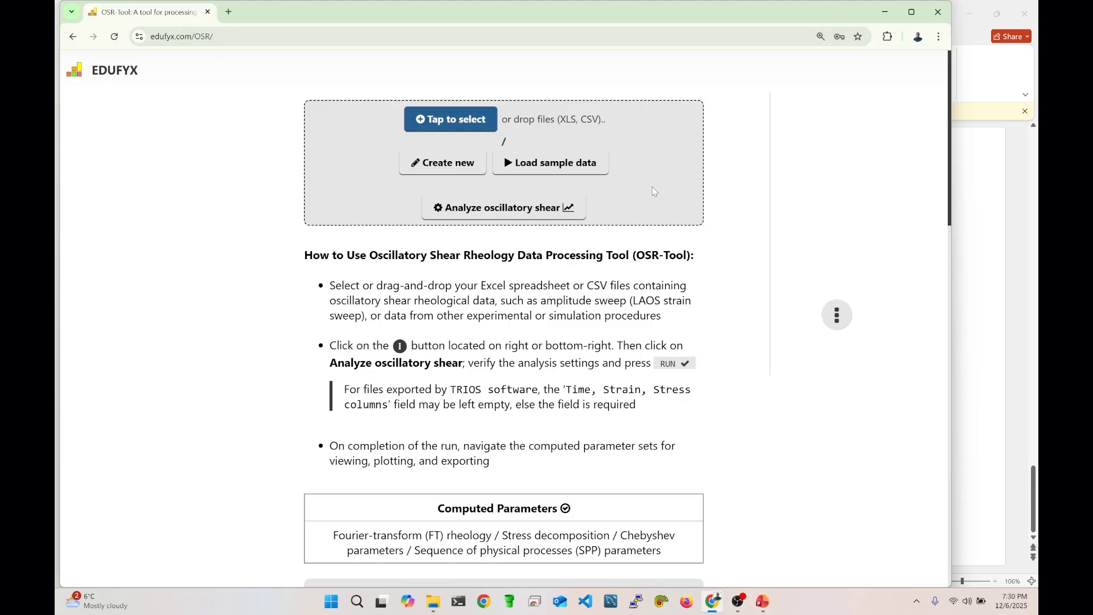
# Open the research paper from the Links section of the OSR-Tool page.
pyautogui.scroll(-2, 675, 199)
pyautogui.scroll(2, 674, 203)
pyautogui.scroll(-10, 674, 203)
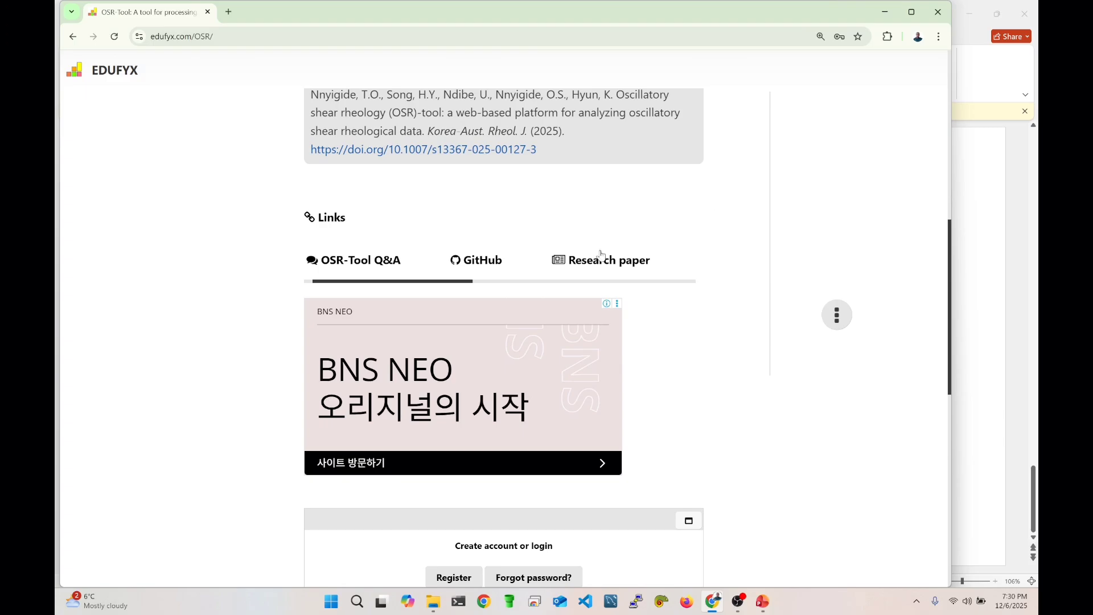
pyautogui.moveTo(464, 285); pyautogui.dragTo(401, 288)
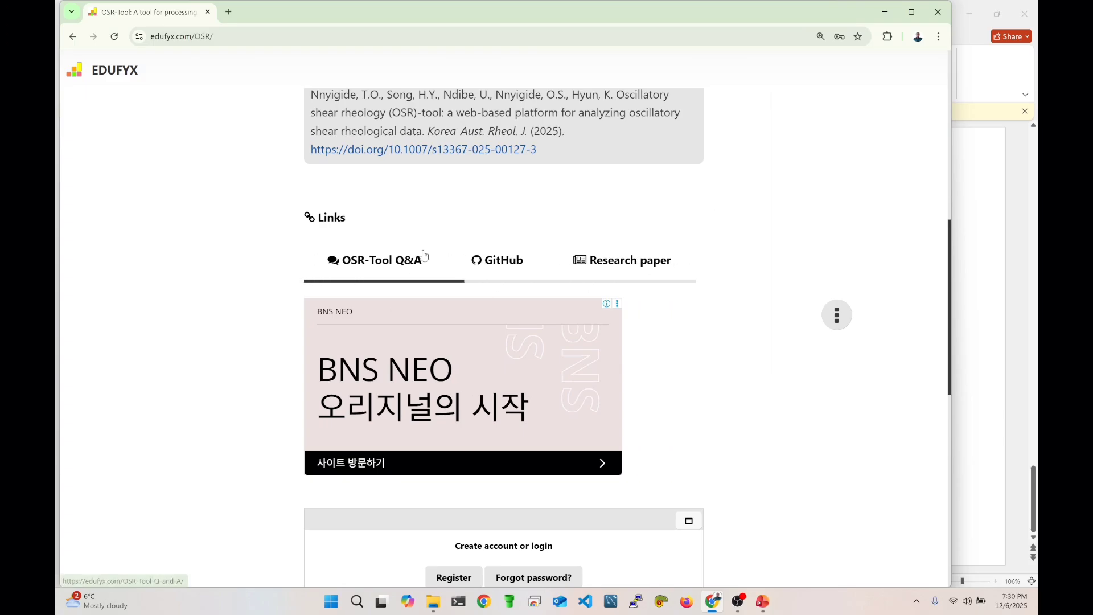
pyautogui.click(608, 268)
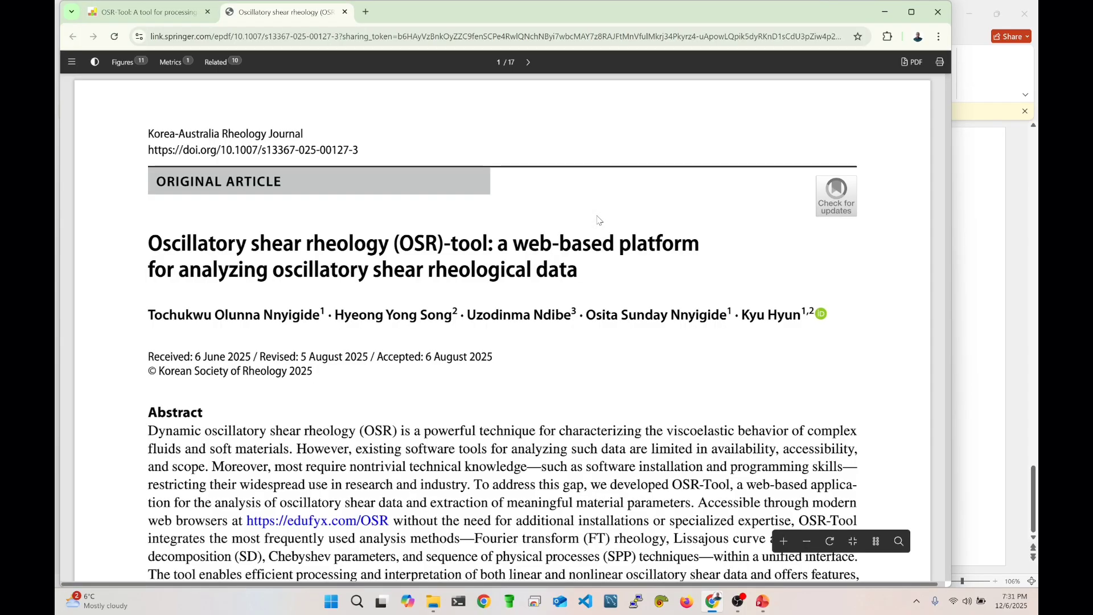
# Look through the paper's opening pages up to the Fig. 2 strain-sweep plot comparing TRIOS and OSR-Tool.
pyautogui.scroll(-6, 579, 278)
pyautogui.scroll(-15, 580, 278)
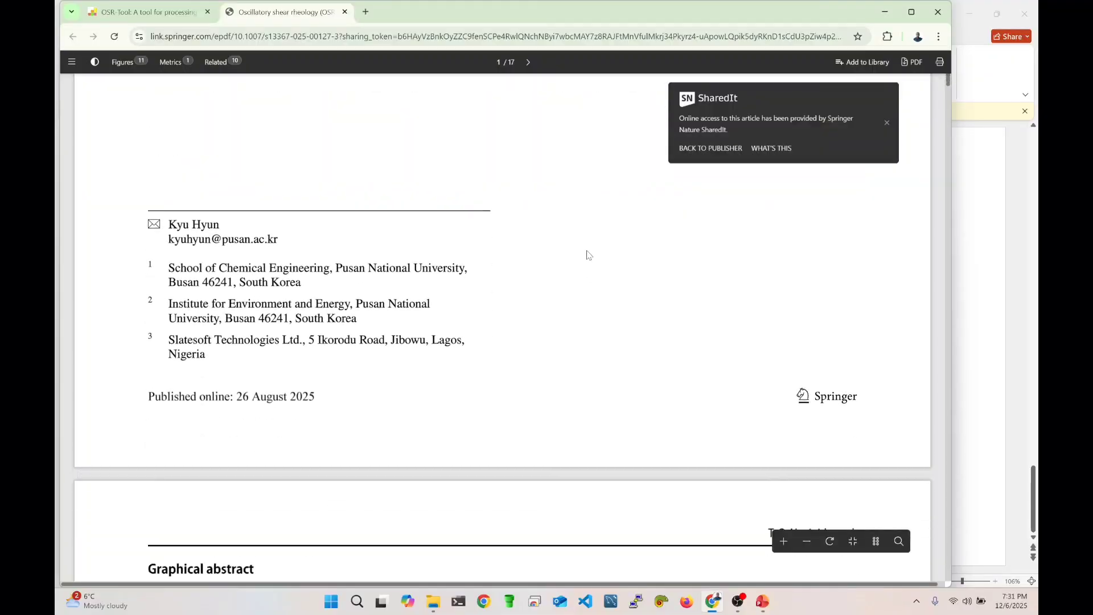
pyautogui.scroll(-20, 593, 204)
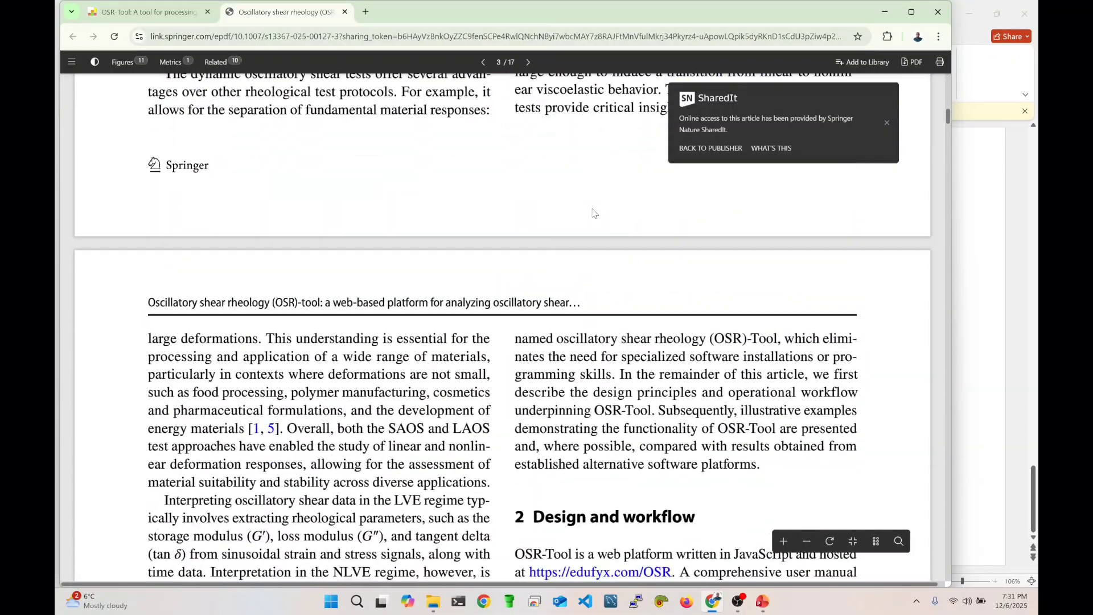
pyautogui.scroll(-20, 594, 204)
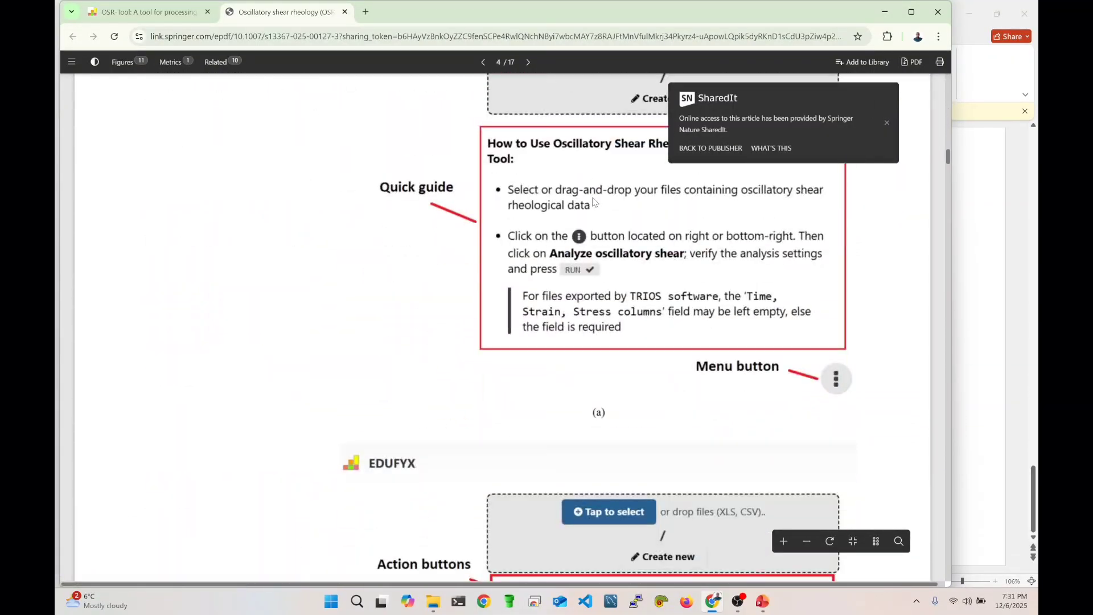
pyautogui.scroll(-20, 575, 220)
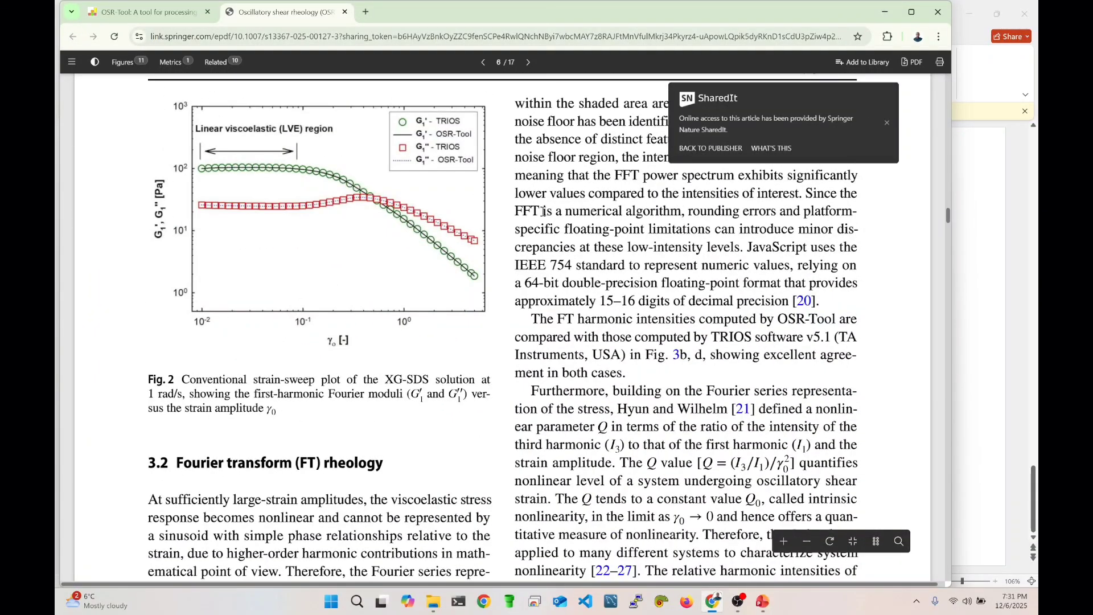
pyautogui.scroll(2, 545, 212)
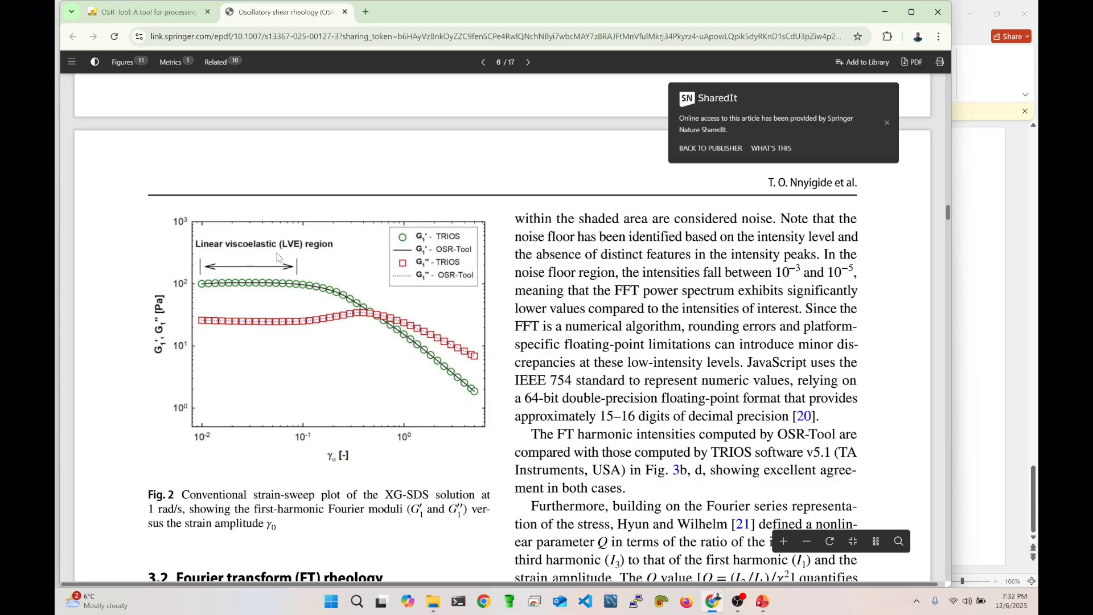
# Examine the Fig. 3 stress waveforms and harmonic intensity plots for strain amplitudes 0.021 and 1.84.
pyautogui.scroll(-10, 439, 356)
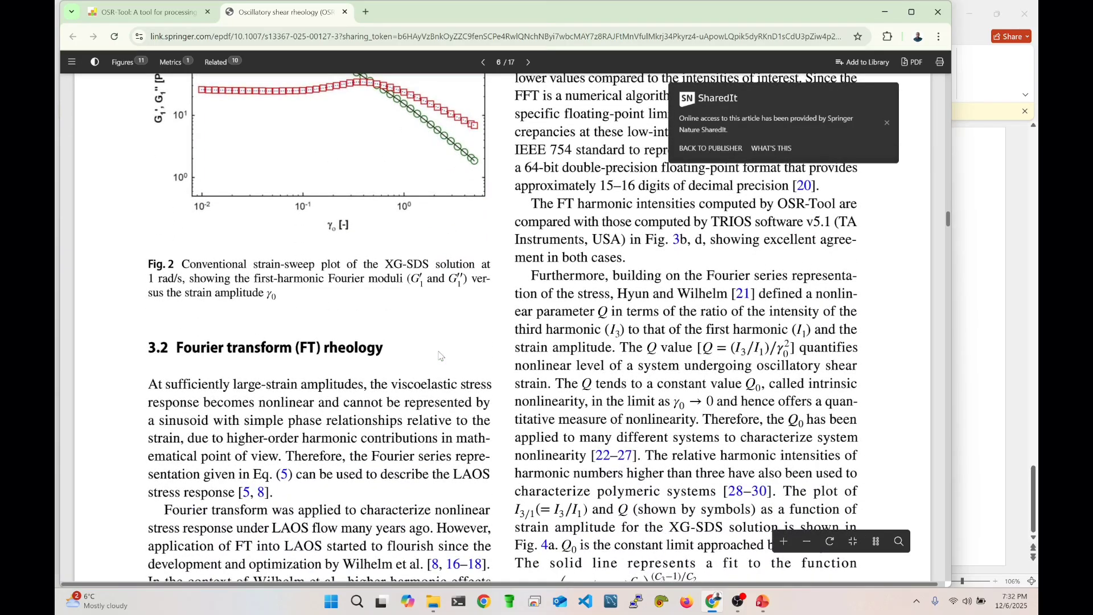
pyautogui.scroll(-10, 440, 356)
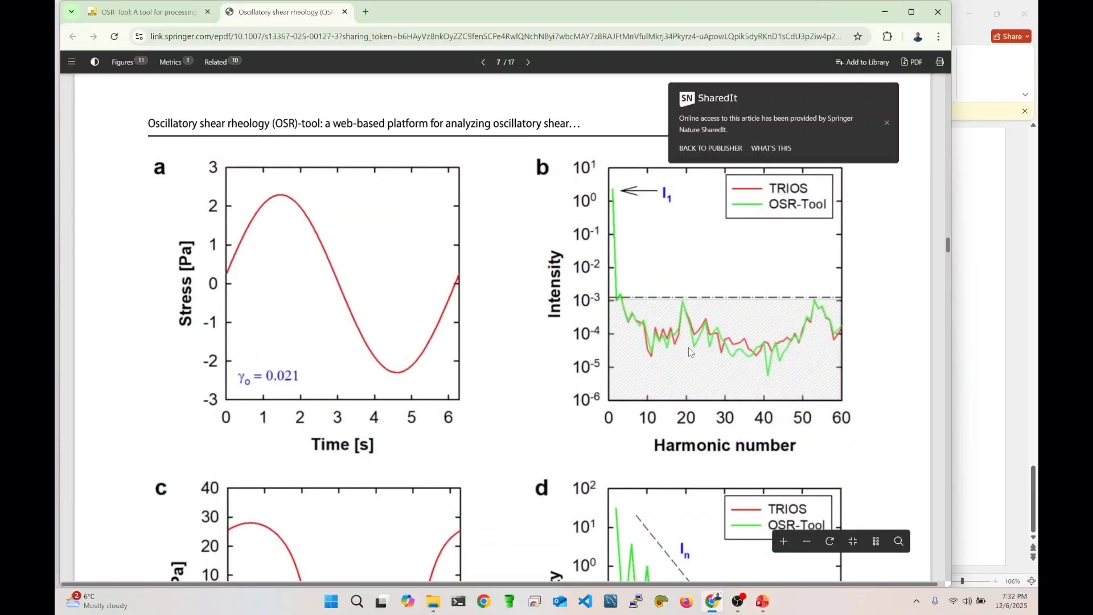
pyautogui.scroll(-2, 690, 353)
pyautogui.scroll(1, 484, 362)
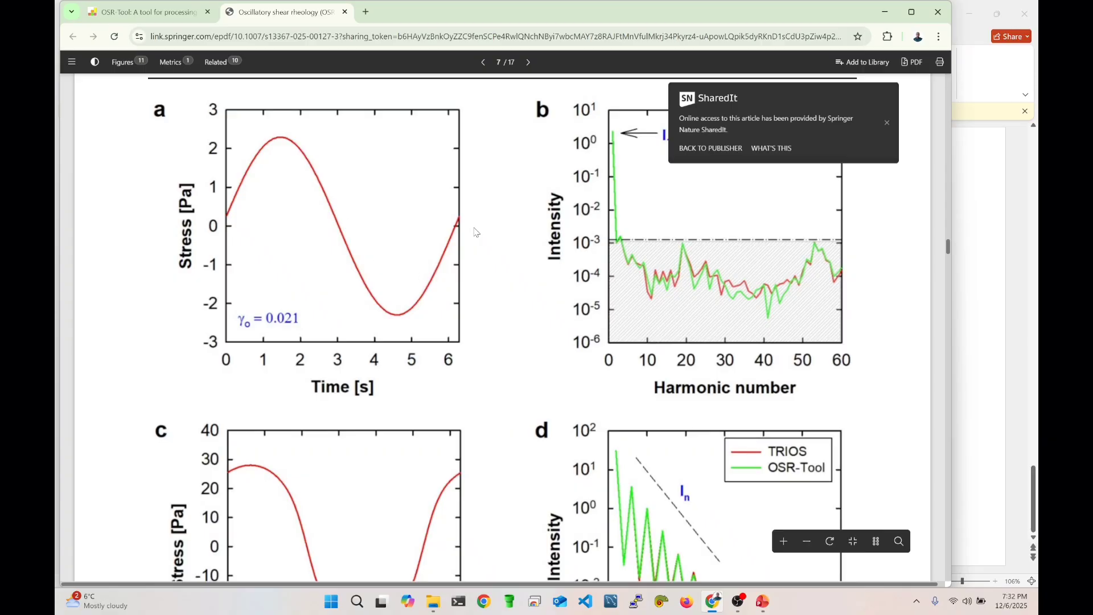
pyautogui.scroll(1, 311, 330)
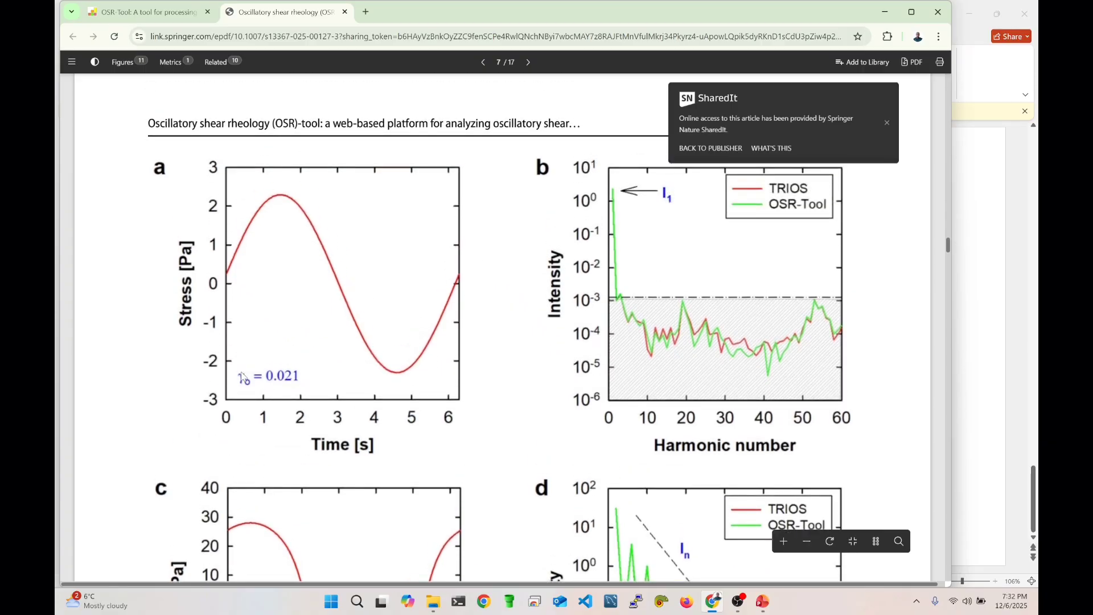
pyautogui.scroll(-1, 355, 361)
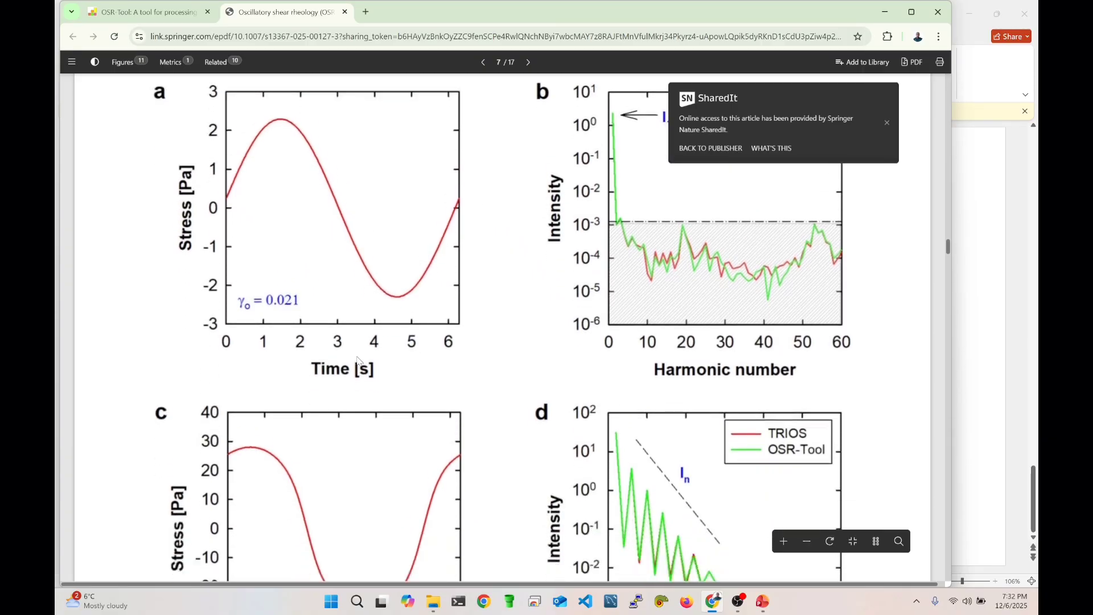
pyautogui.scroll(3, 649, 279)
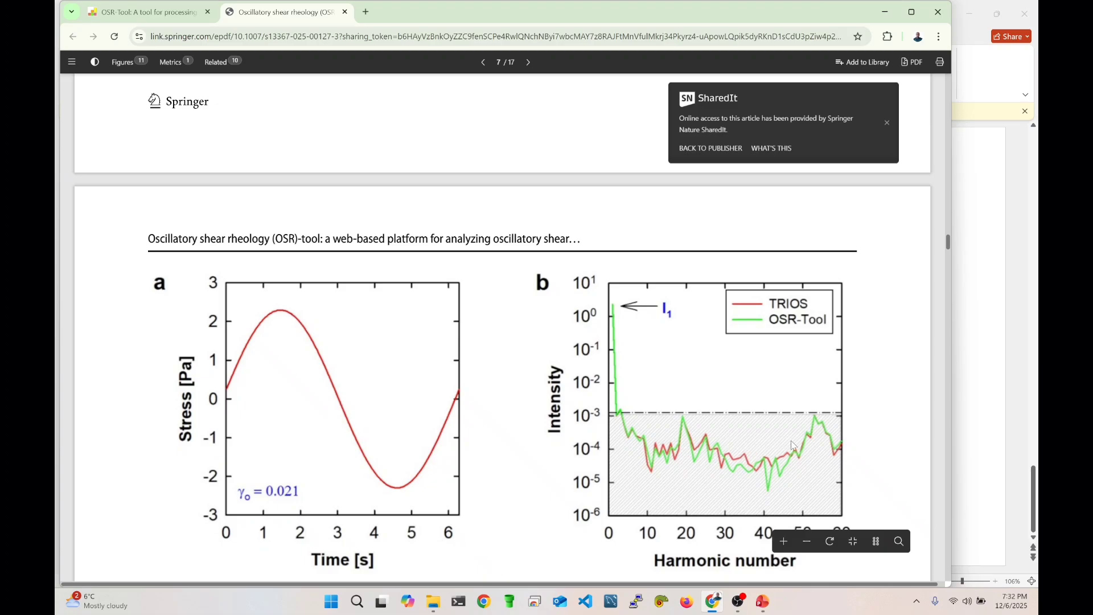
pyautogui.scroll(-5, 490, 462)
pyautogui.scroll(-1, 353, 424)
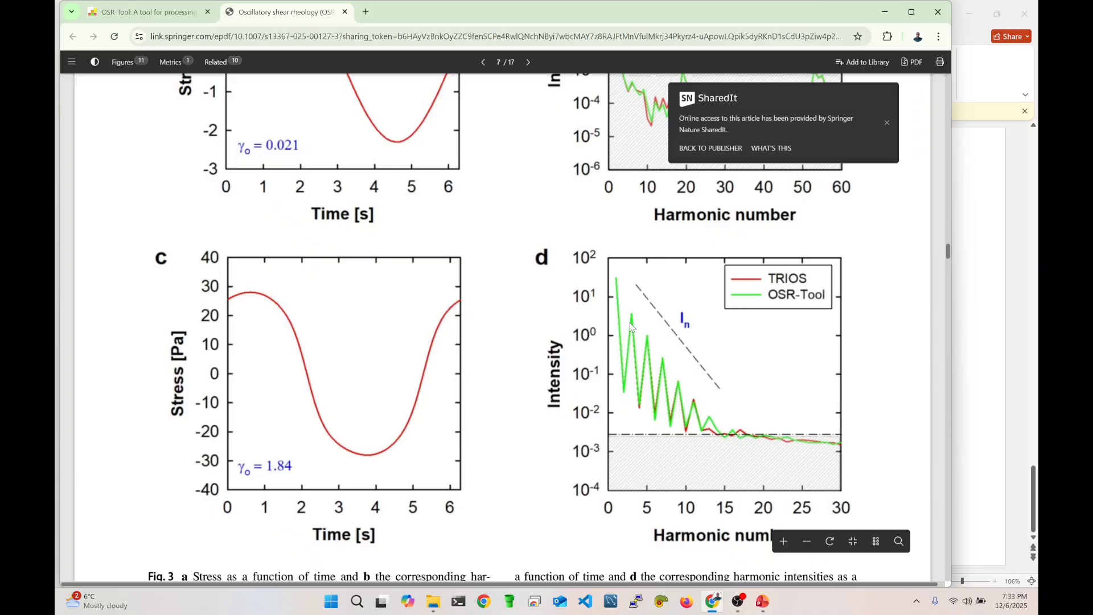
# Read the stress decomposition equation (7) and its explanation below Fig. 3.
pyautogui.scroll(-8, 631, 343)
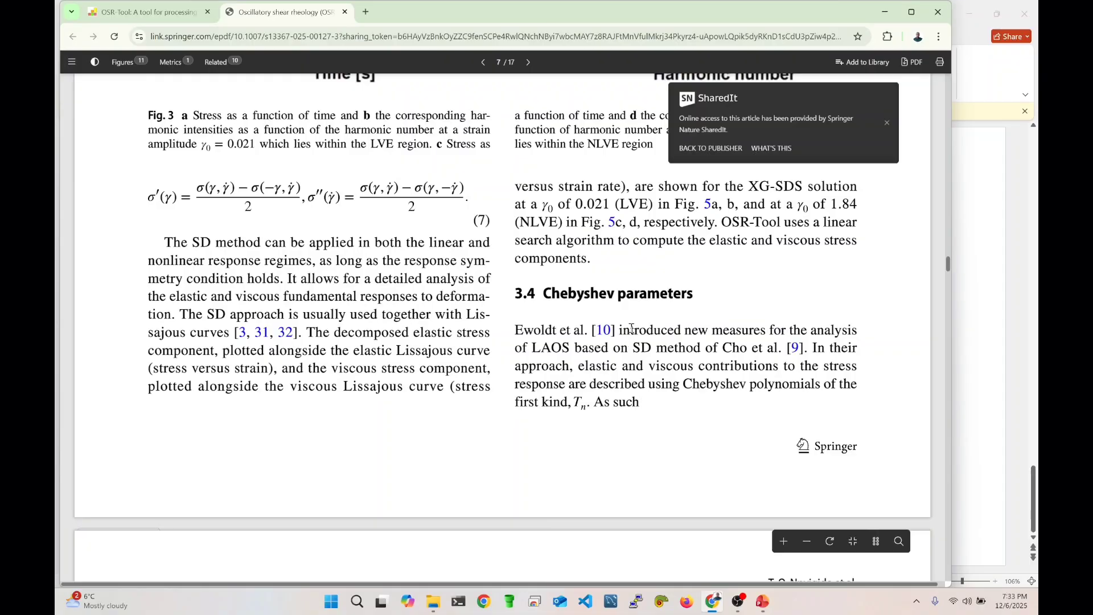
pyautogui.scroll(3, 632, 329)
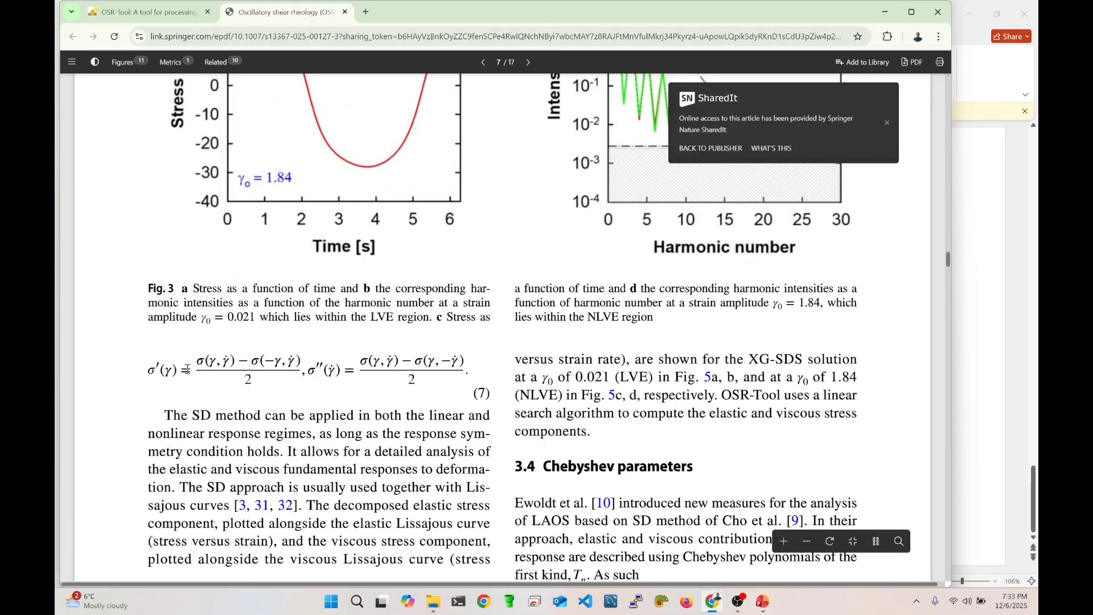
pyautogui.scroll(-1, 419, 284)
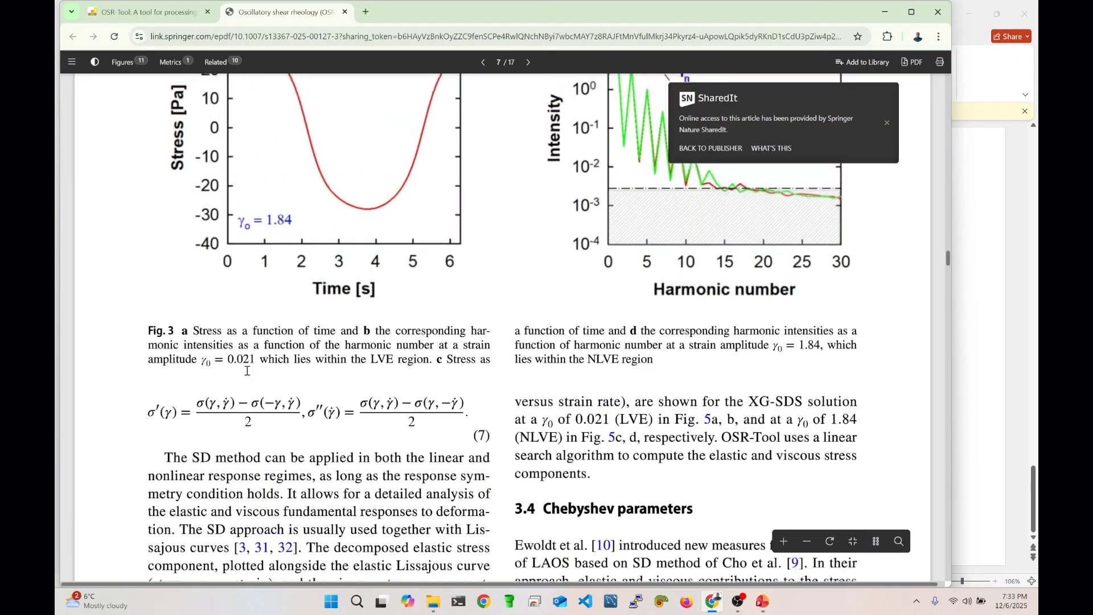
pyautogui.scroll(-1, 447, 425)
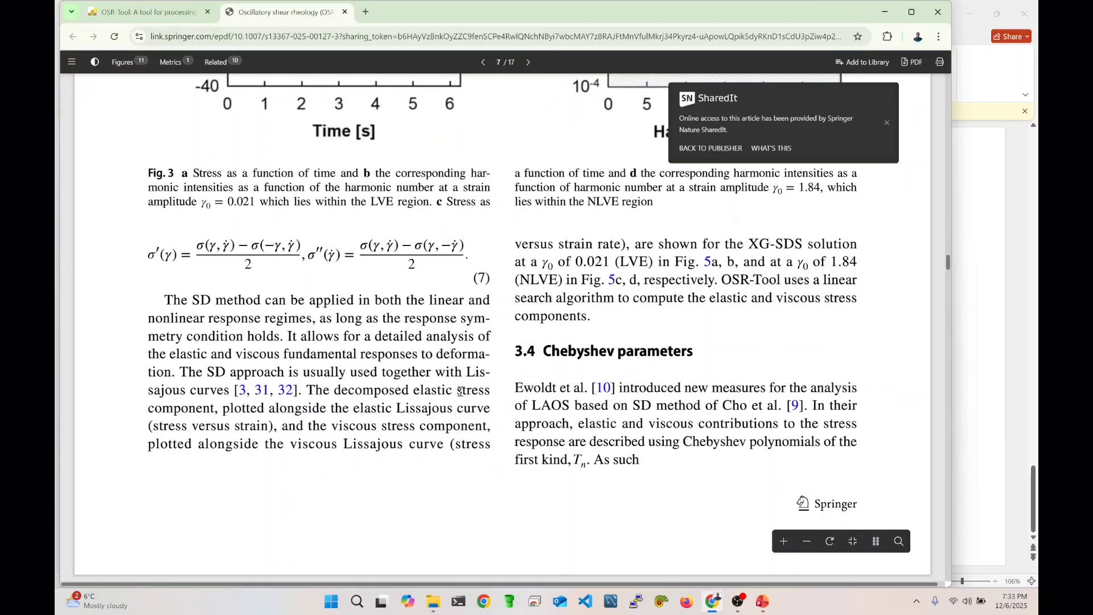
pyautogui.scroll(-1, 463, 389)
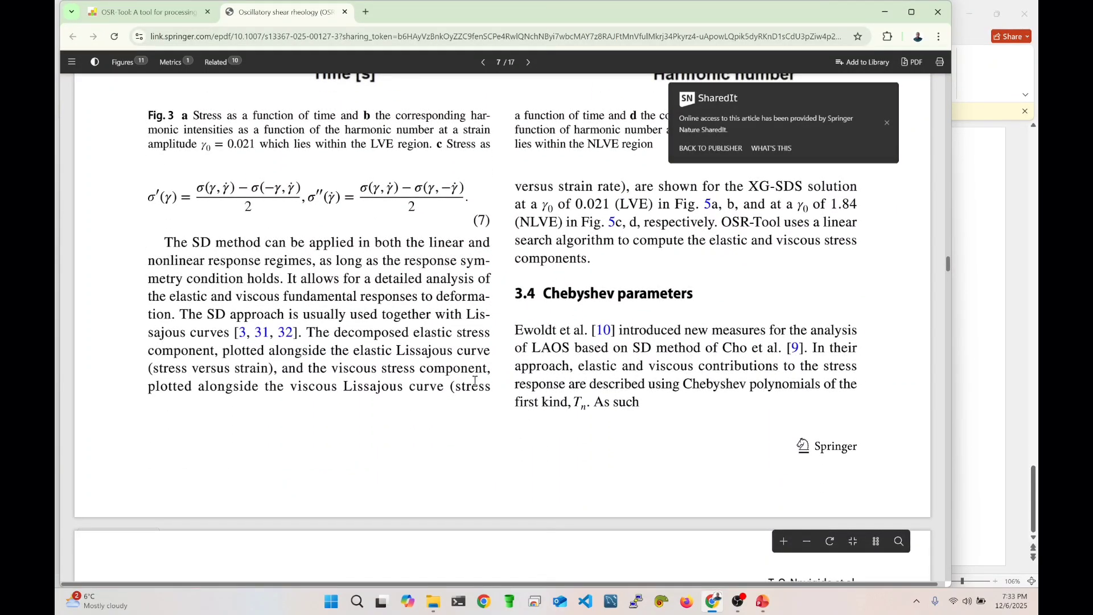
pyautogui.scroll(-5, 475, 381)
pyautogui.scroll(3, 569, 342)
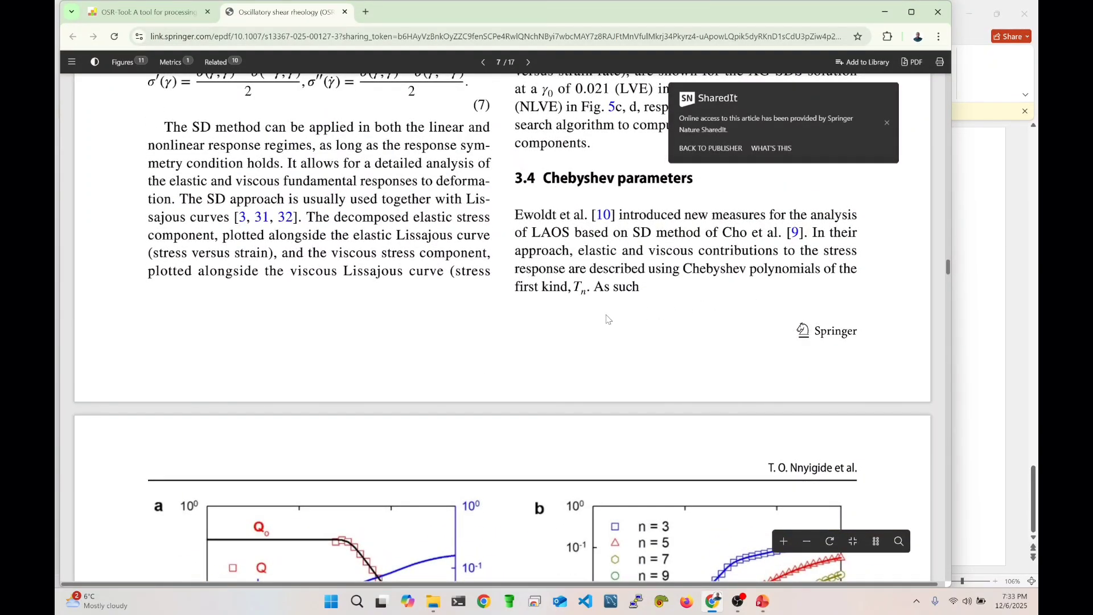
# Examine Fig. 4 and the Chebyshev parameter equations (8) to (15), including the strain-stiffening and shear-thickening ratios.
pyautogui.scroll(-6, 618, 318)
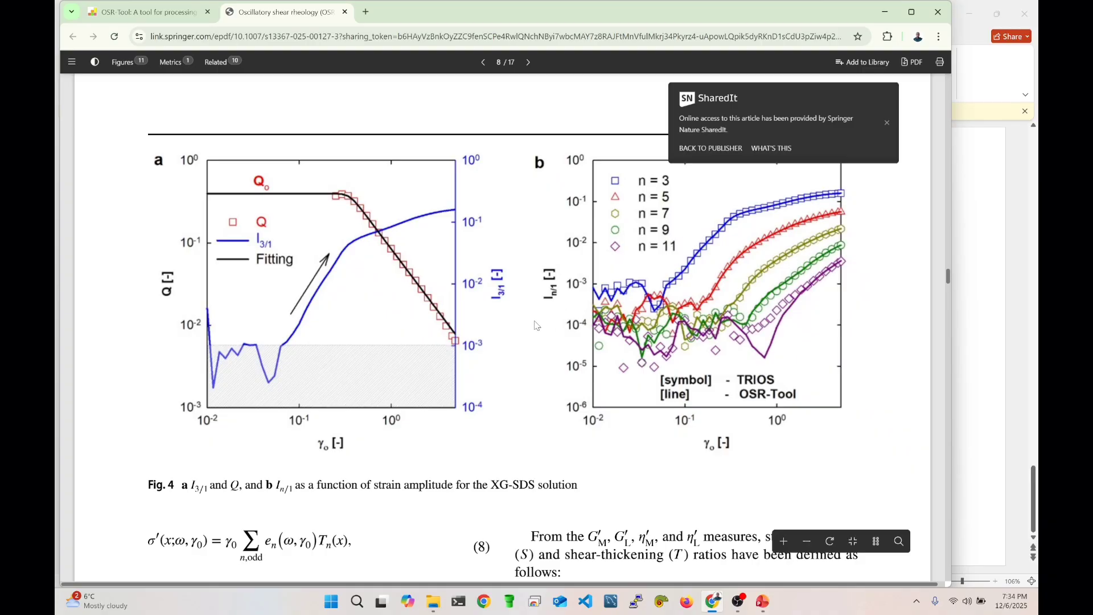
pyautogui.scroll(-3, 532, 324)
pyautogui.scroll(-3, 535, 312)
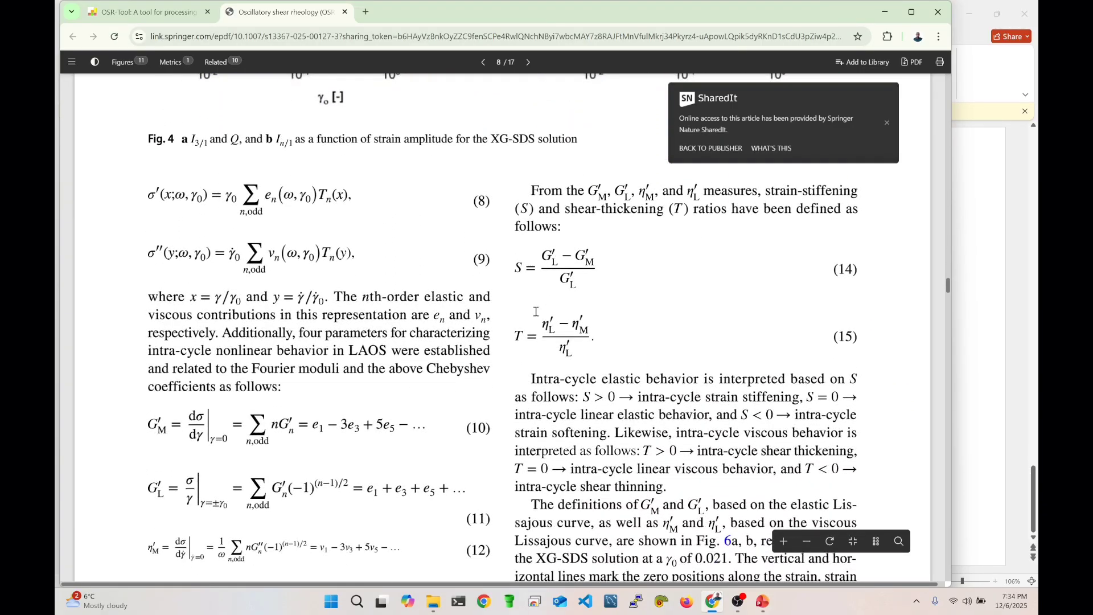
pyautogui.scroll(2, 538, 300)
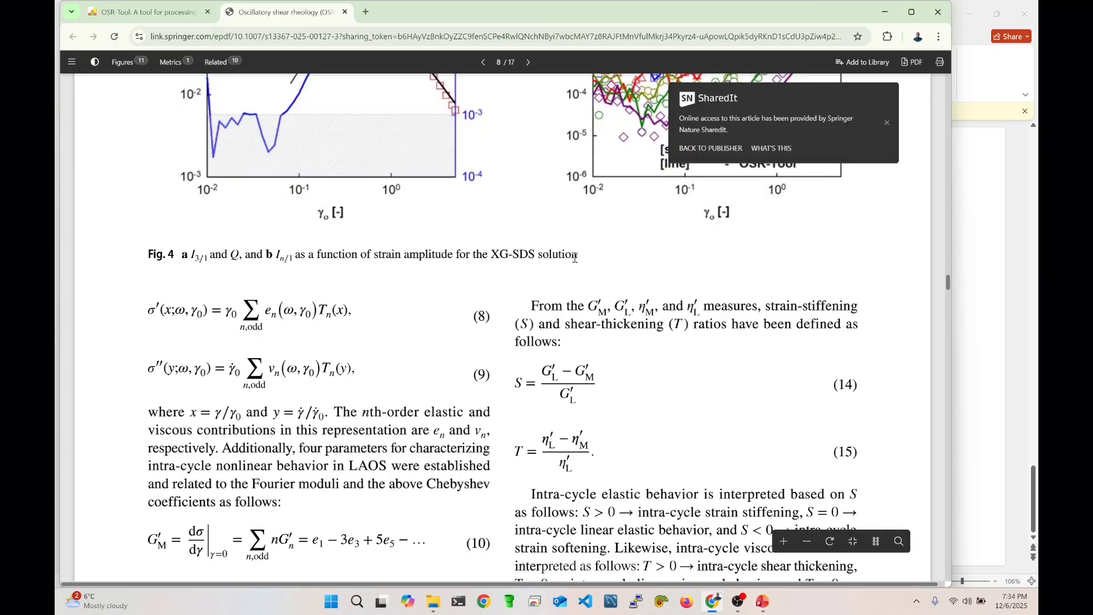
pyautogui.scroll(-1, 536, 307)
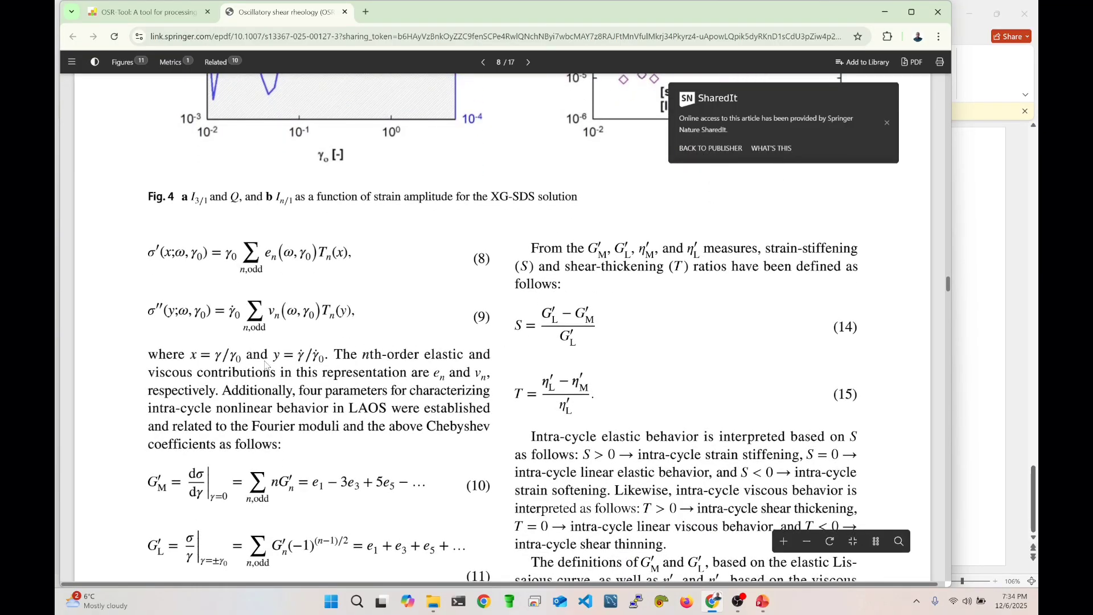
pyautogui.scroll(-1, 364, 278)
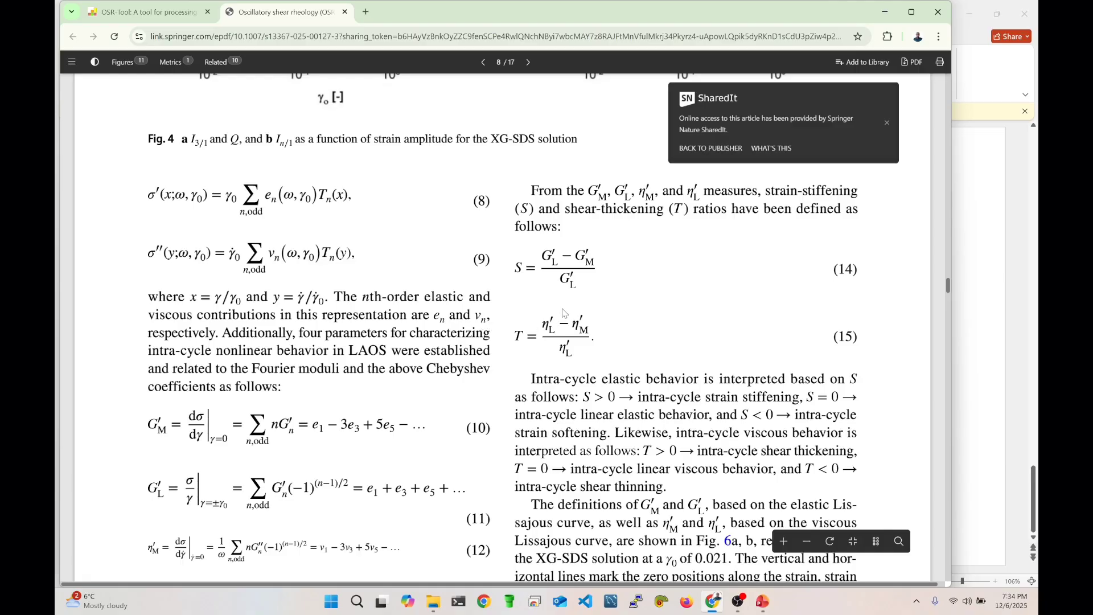
pyautogui.scroll(-3, 563, 263)
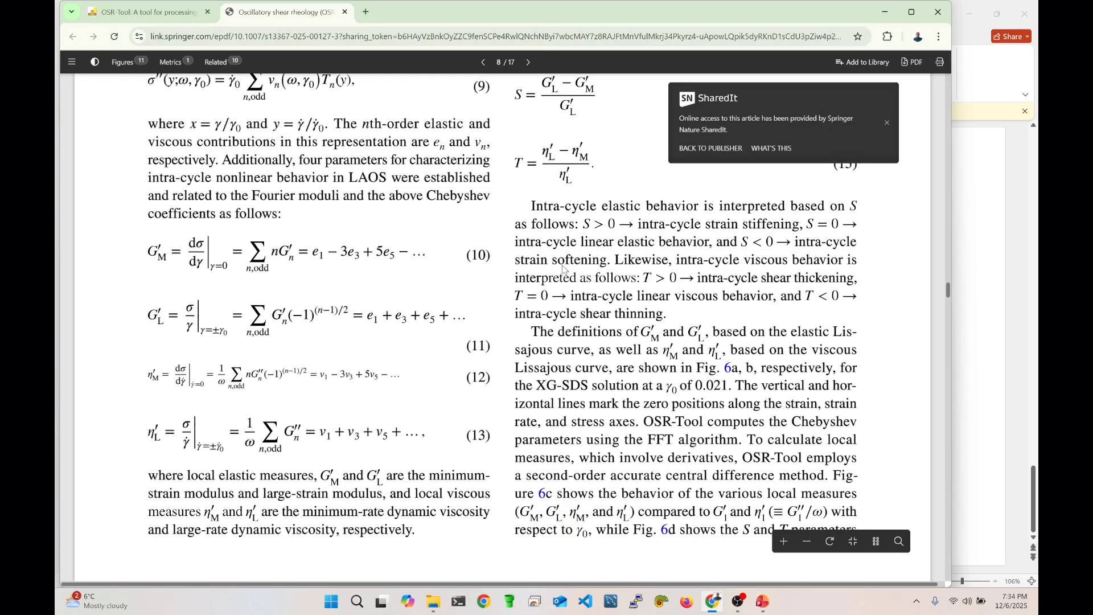
pyautogui.scroll(-1, 564, 270)
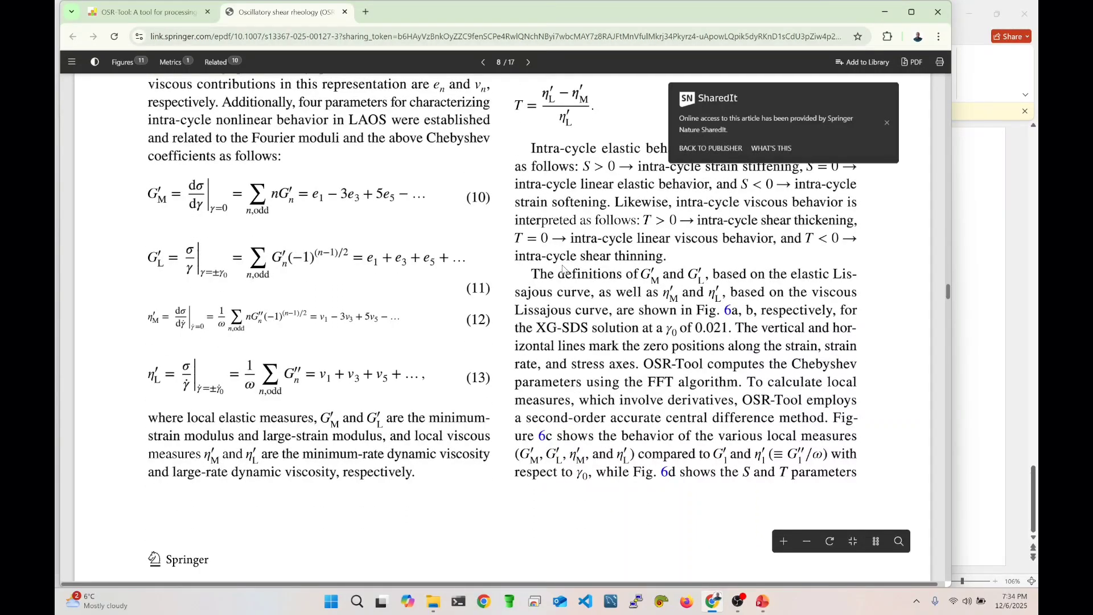
# Review the Lissajous curves, local measures, dissipation ratio and transient moduli plots through Fig. 8 of the paper.
pyautogui.scroll(-4, 562, 268)
pyautogui.scroll(-5, 561, 271)
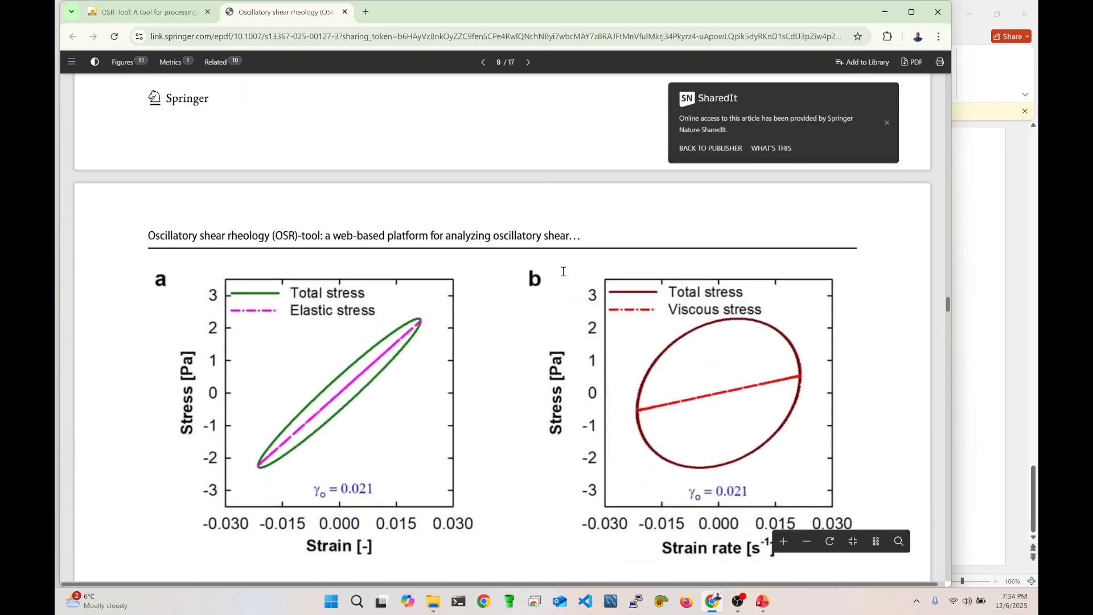
pyautogui.scroll(-20, 559, 279)
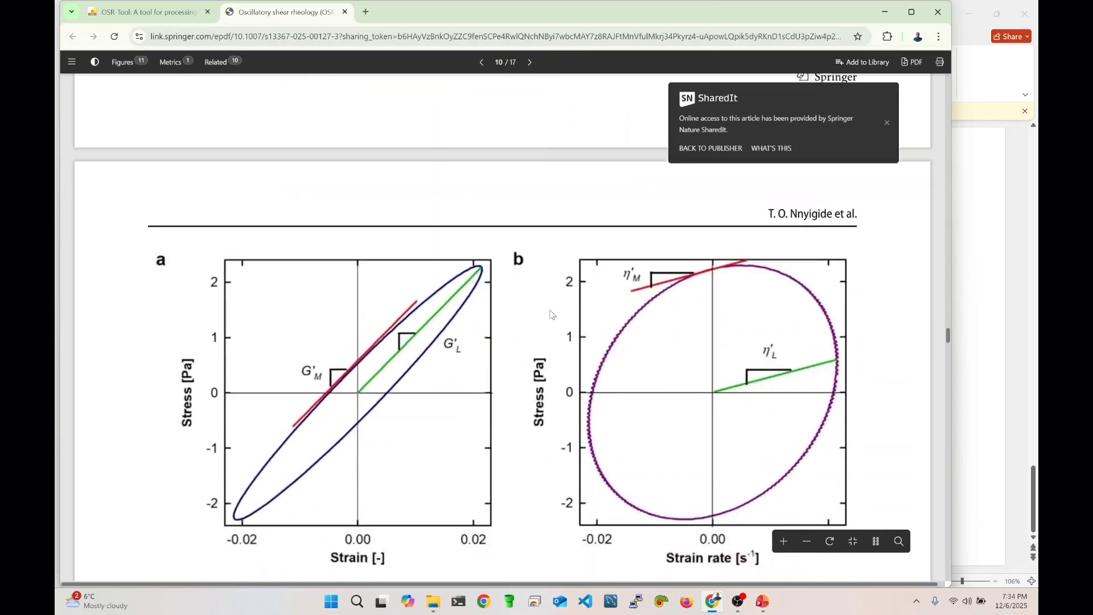
pyautogui.scroll(-6, 561, 280)
pyautogui.scroll(-15, 561, 278)
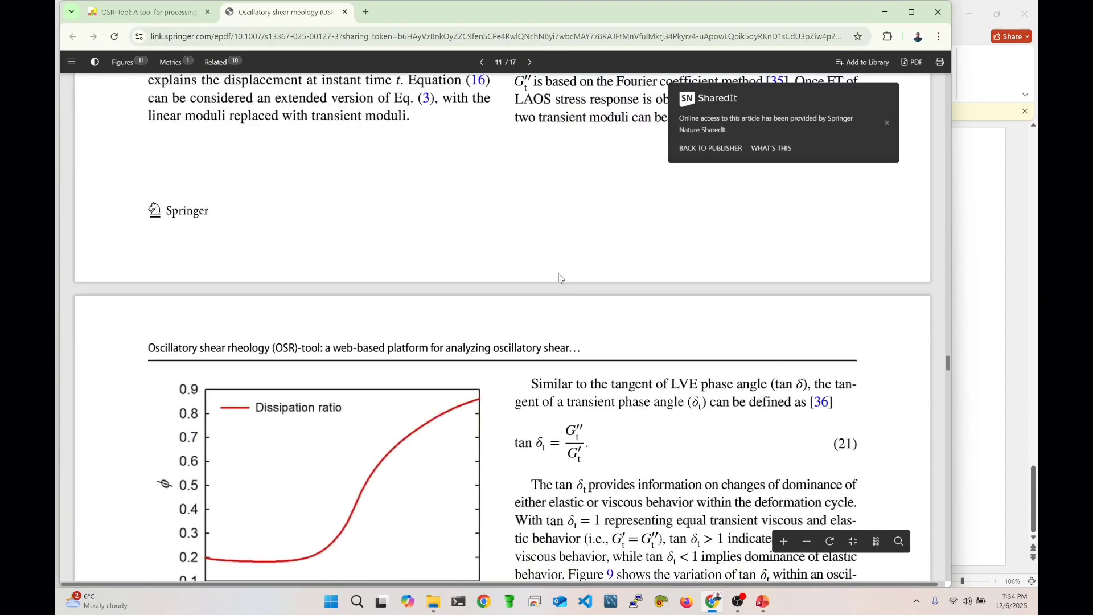
pyautogui.scroll(-7, 555, 270)
pyautogui.scroll(7, 556, 263)
pyautogui.scroll(-11, 556, 261)
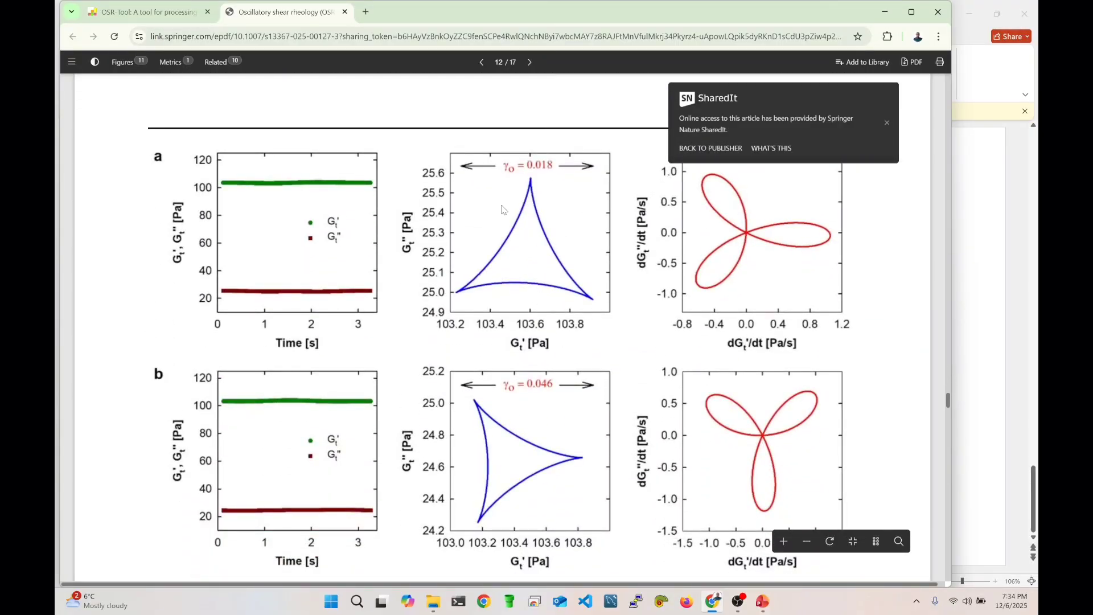
pyautogui.scroll(-6, 532, 347)
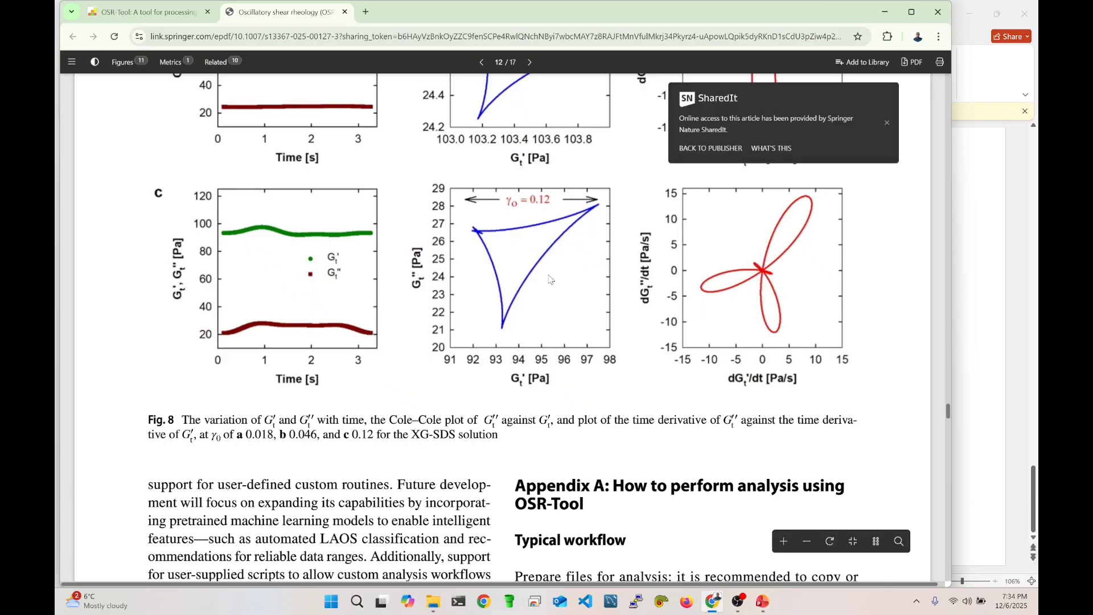
# Return from the paper to the OSR-Tool page and review its usage instructions, computed parameters and citation.
pyautogui.scroll(-2, 551, 279)
pyautogui.scroll(10, 550, 277)
pyautogui.scroll(15, 547, 276)
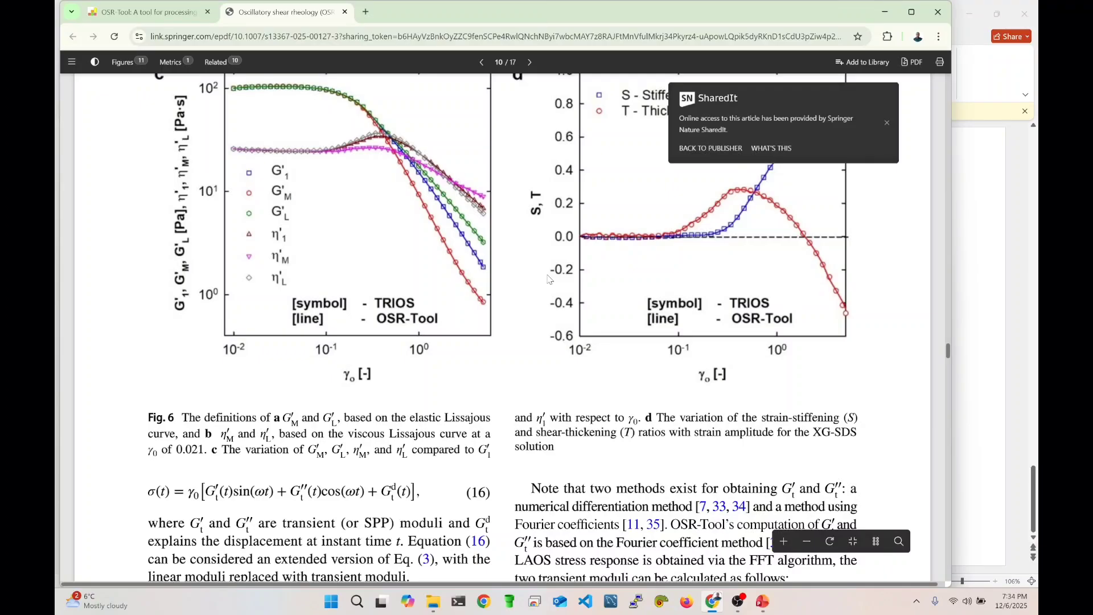
pyautogui.click(152, 17)
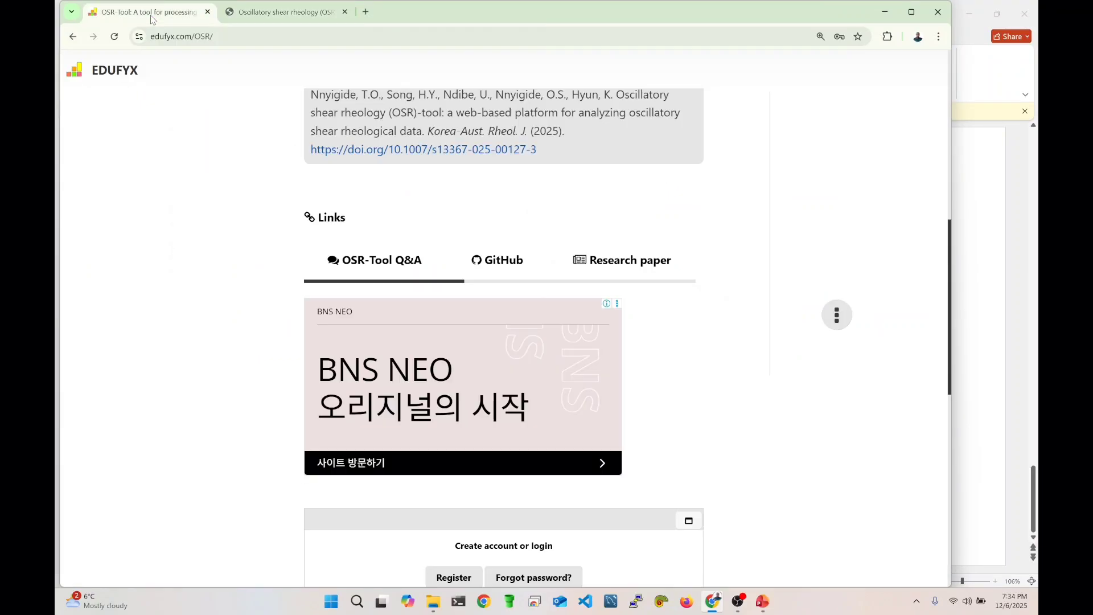
pyautogui.scroll(8, 590, 297)
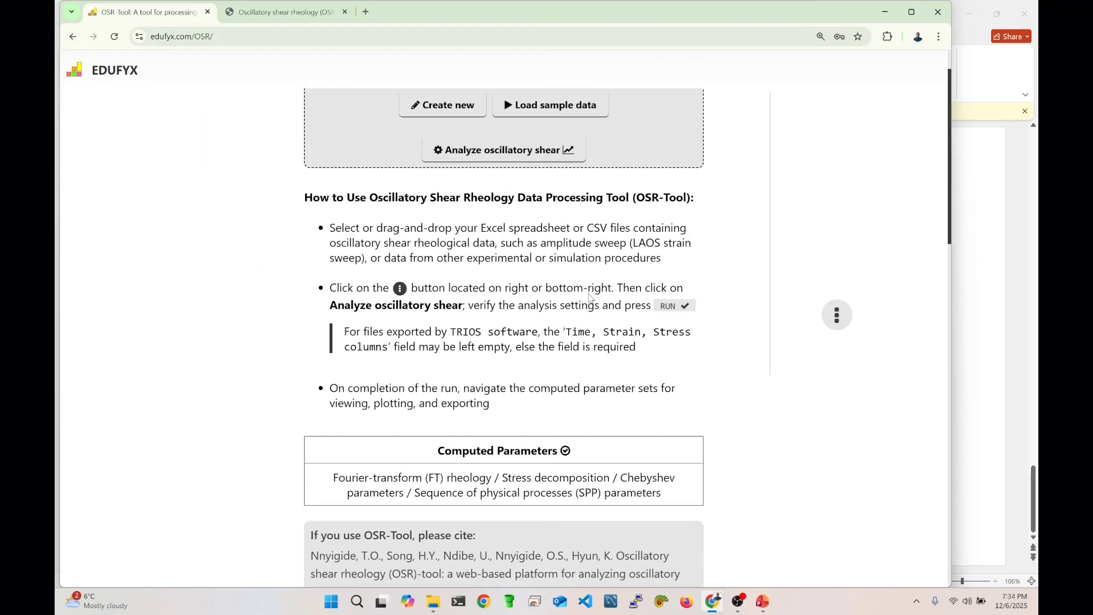
pyautogui.scroll(-6, 591, 298)
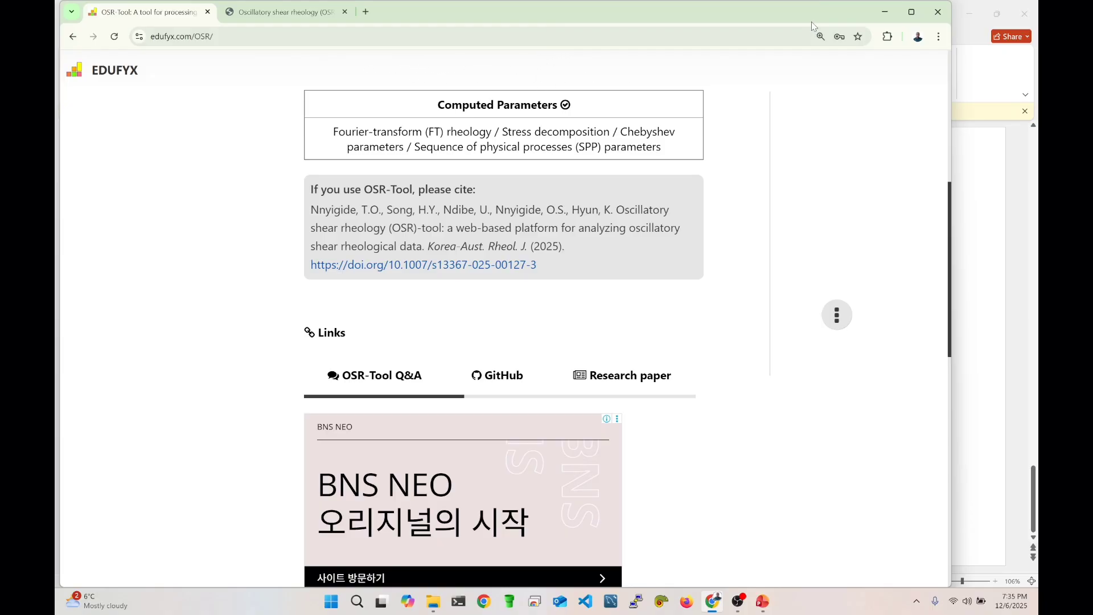
pyautogui.scroll(3, 774, 139)
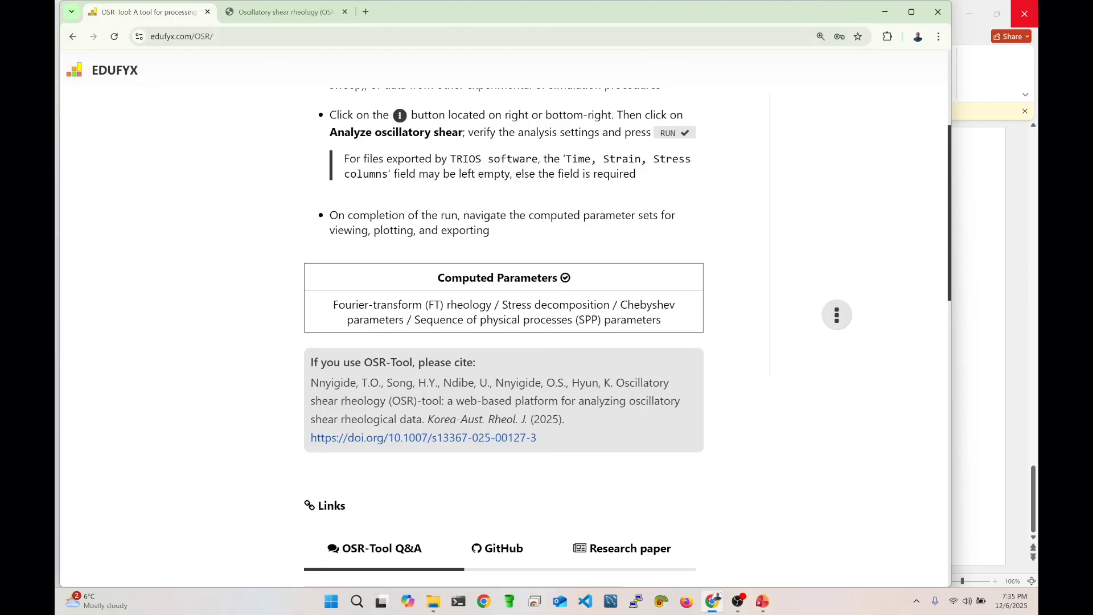
# Close the presentation and open 2.5wt%_XG_0.5m_sds_laos.tri from the How-To-Demo folder in TRIOS.
pyautogui.click(1025, 14)
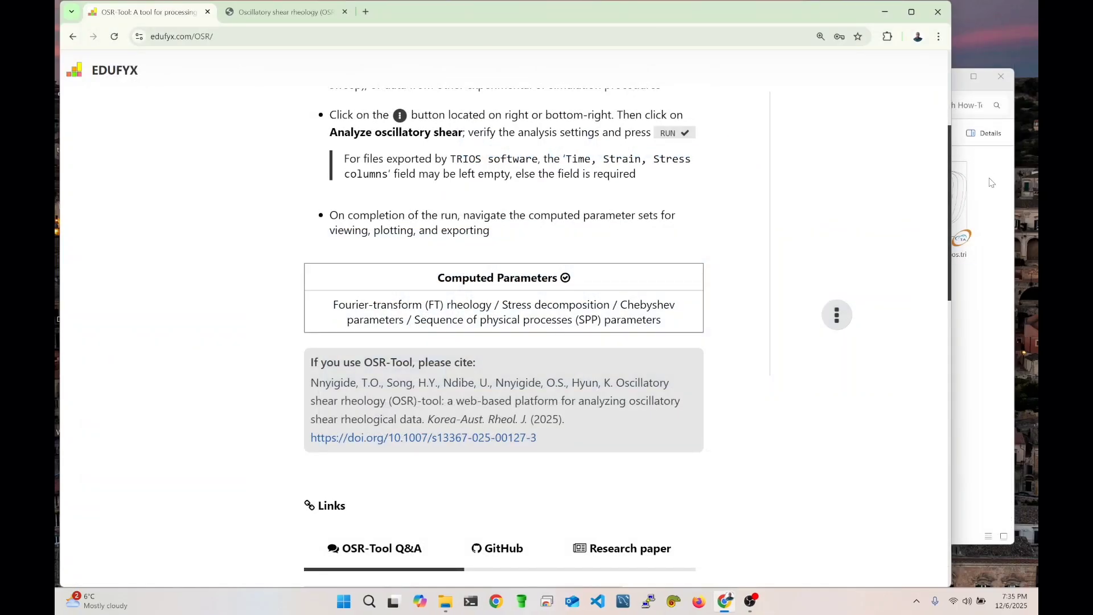
pyautogui.moveTo(909, 87); pyautogui.dragTo(915, 68)
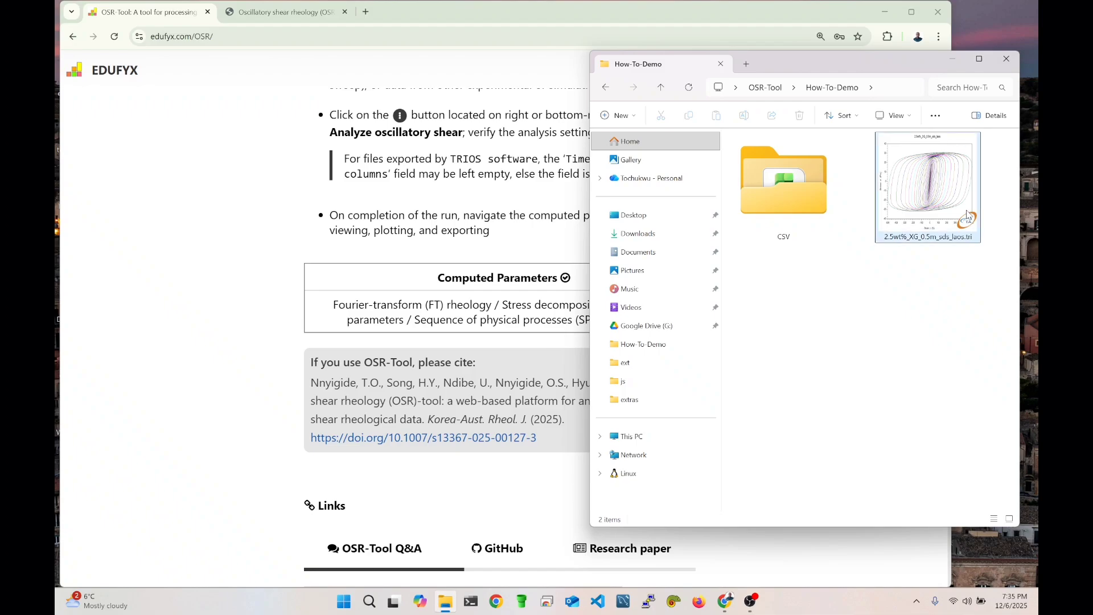
pyautogui.click(925, 193)
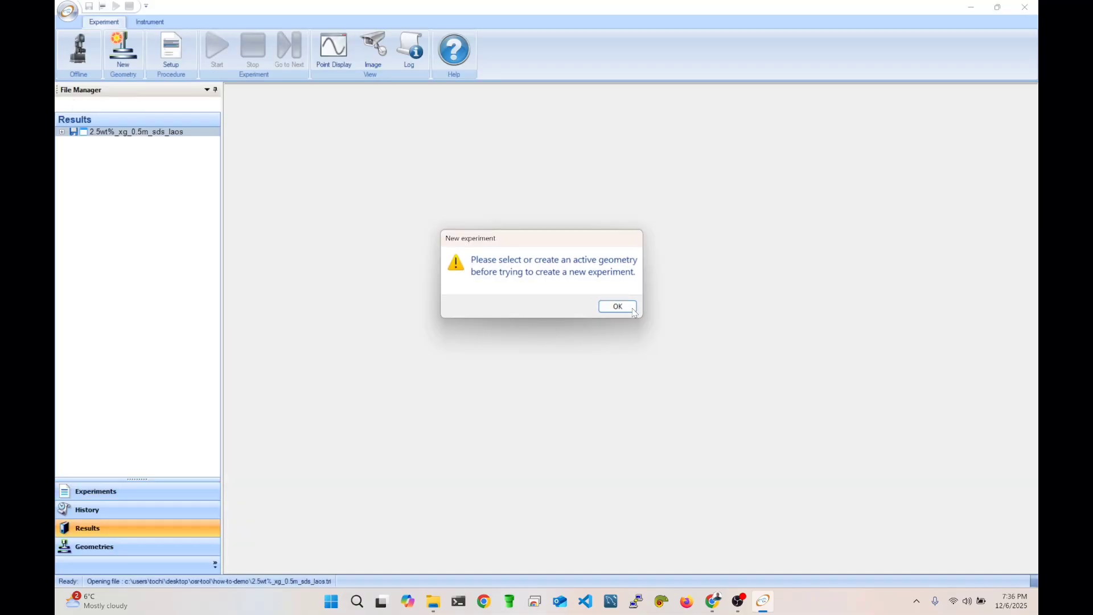
pyautogui.click(632, 310)
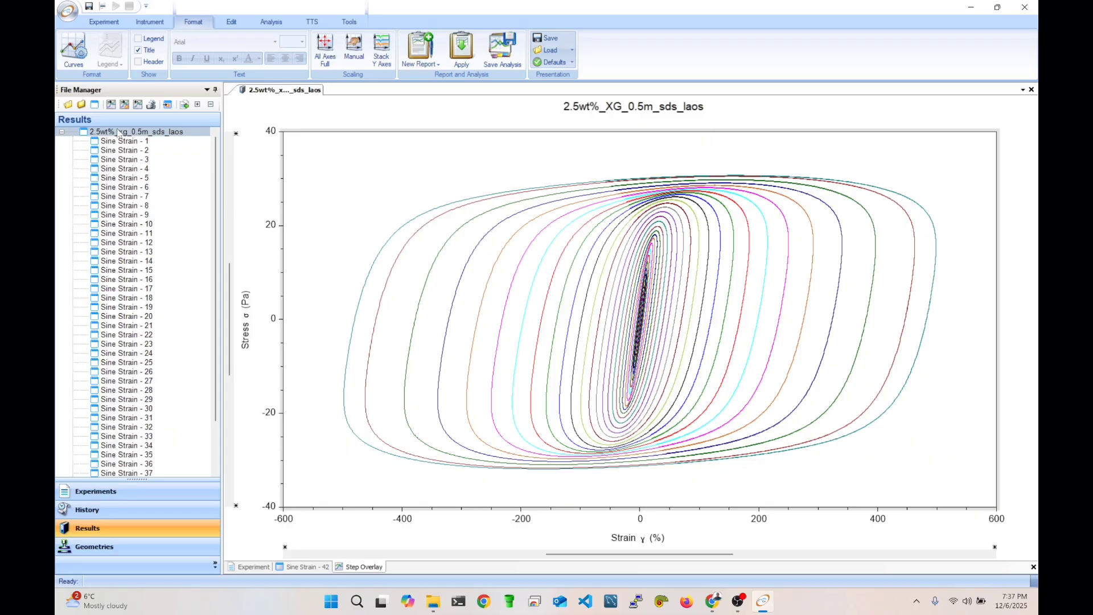
# Examine the list of Sine Strain steps contained in the 2.5wt%_xg_0.5m_sds_laos results file.
pyautogui.click(62, 132)
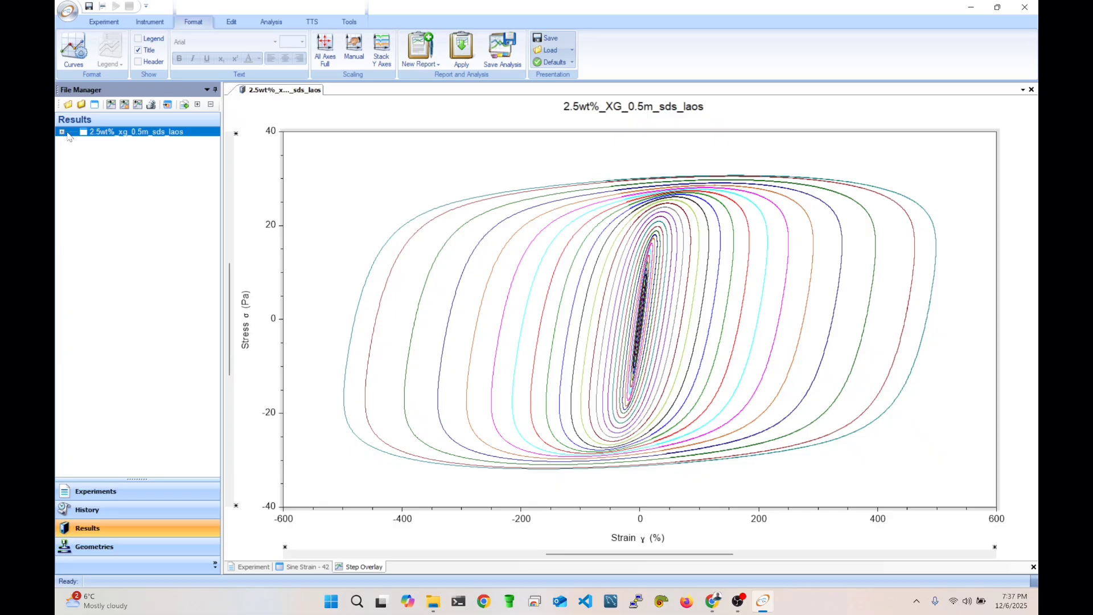
pyautogui.click(62, 133)
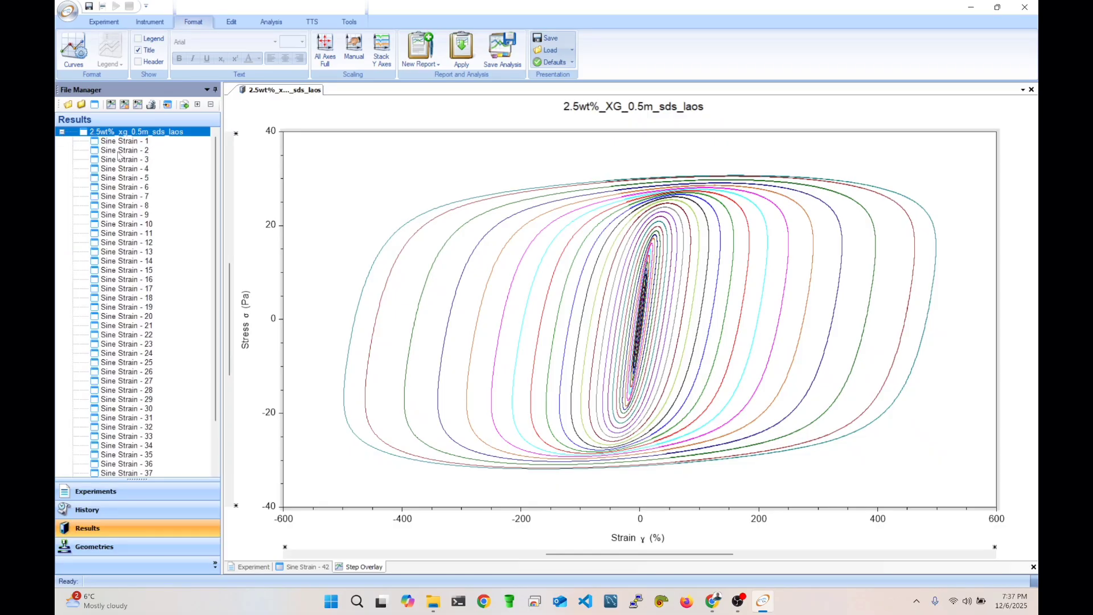
pyautogui.scroll(-2, 164, 214)
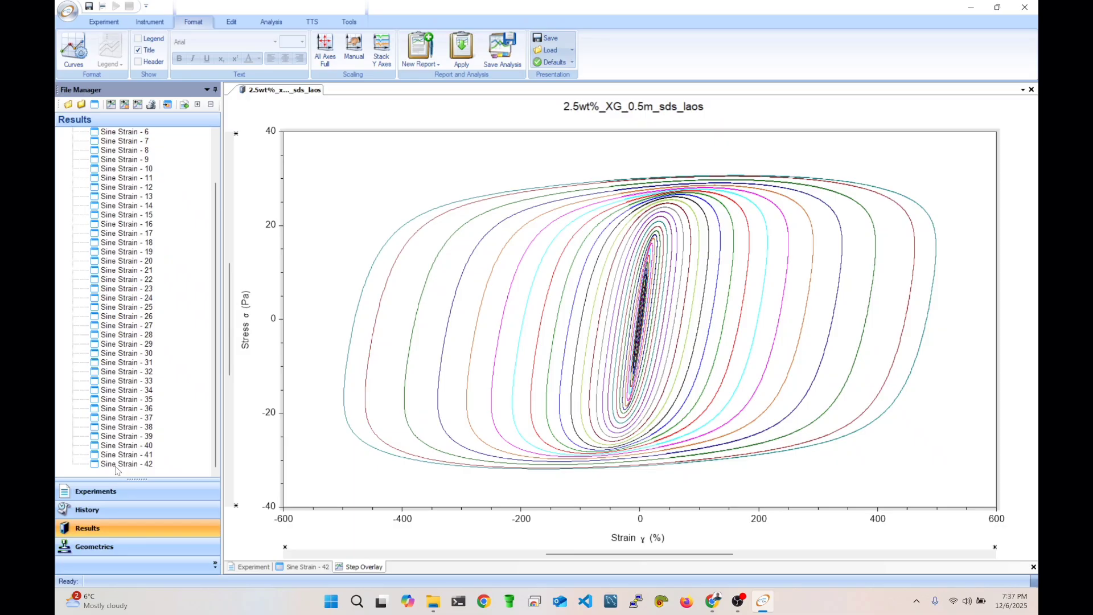
pyautogui.scroll(2, 178, 277)
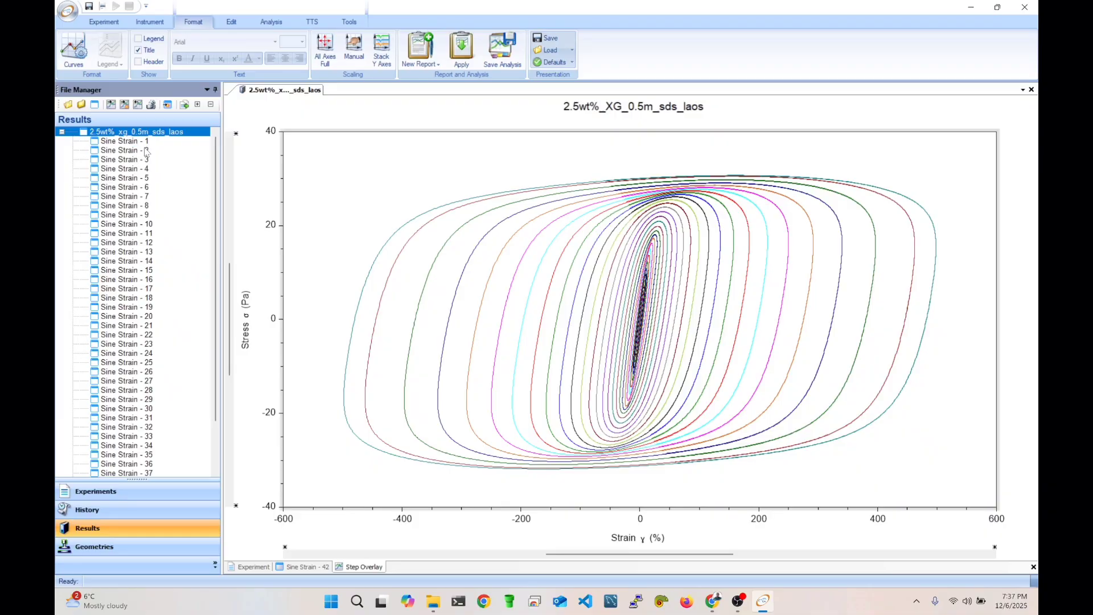
pyautogui.scroll(-2, 154, 187)
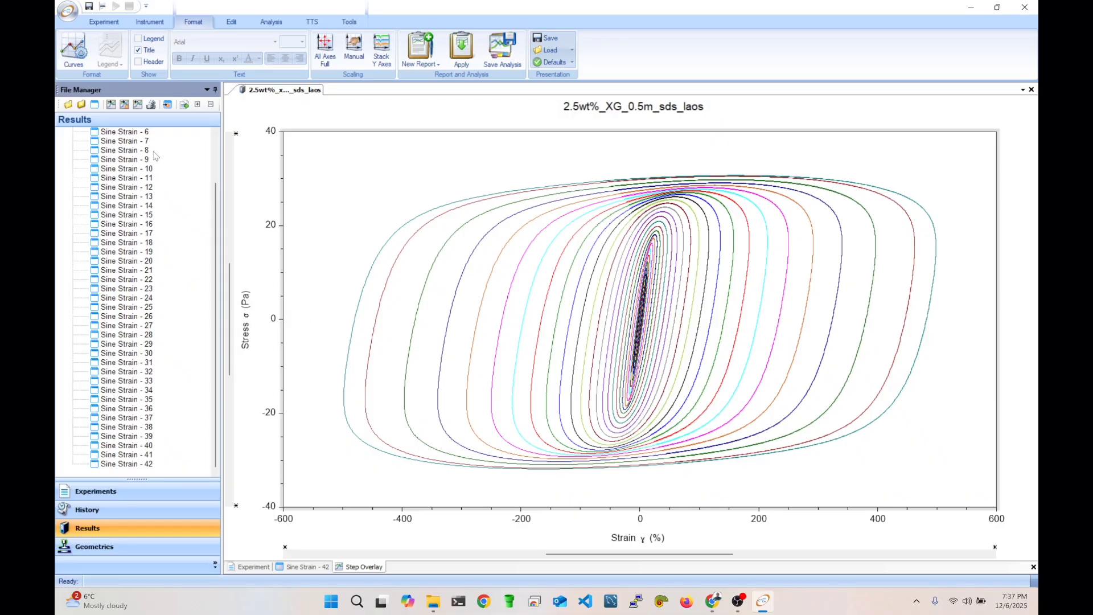
pyautogui.scroll(2, 152, 160)
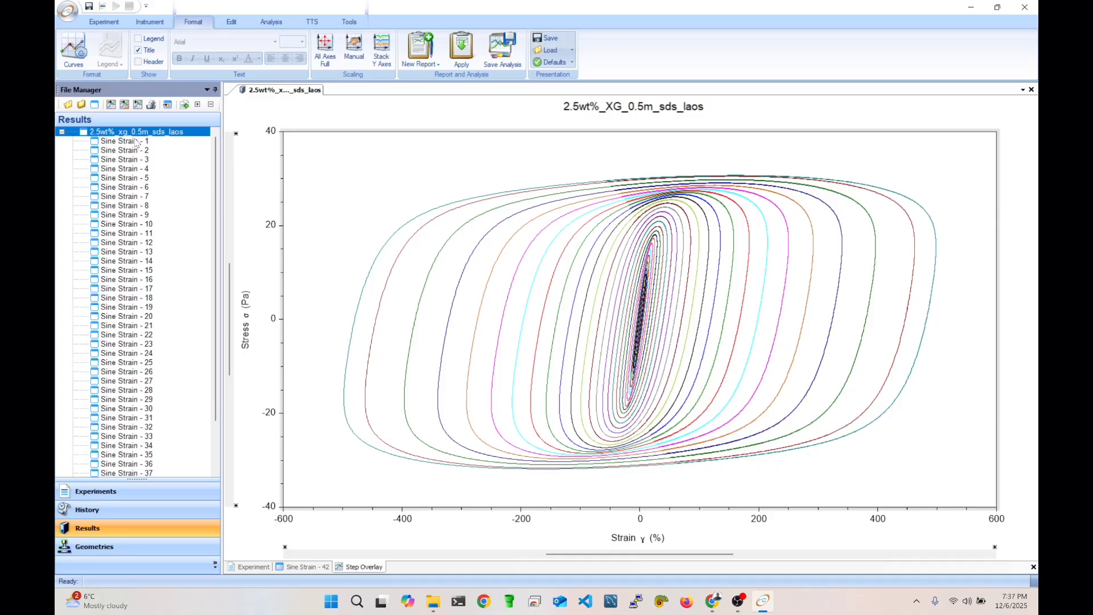
pyautogui.click(124, 282)
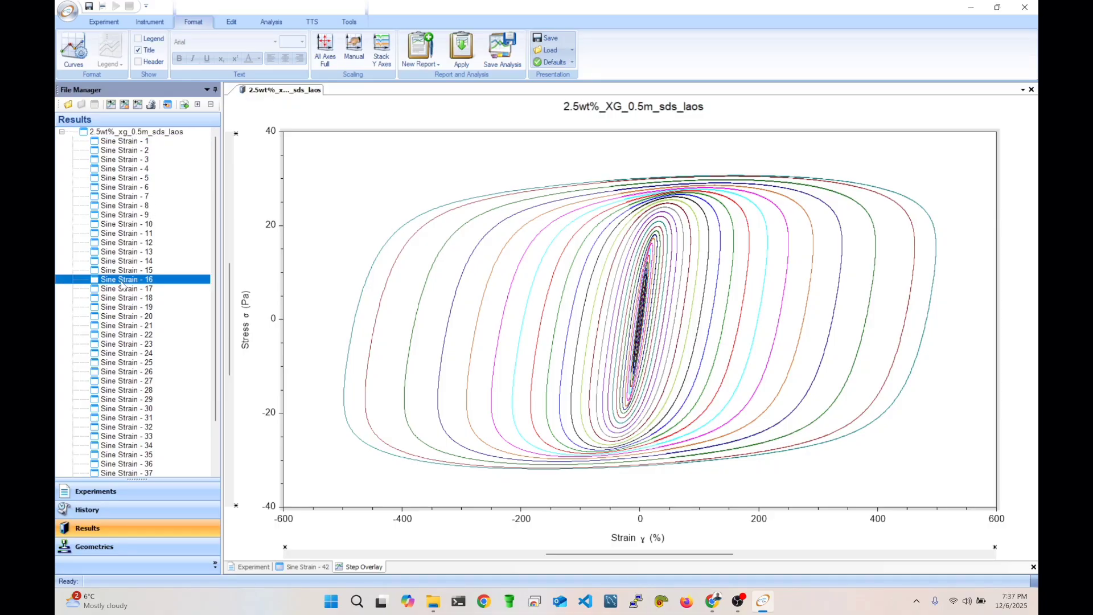
pyautogui.rightClick(137, 286)
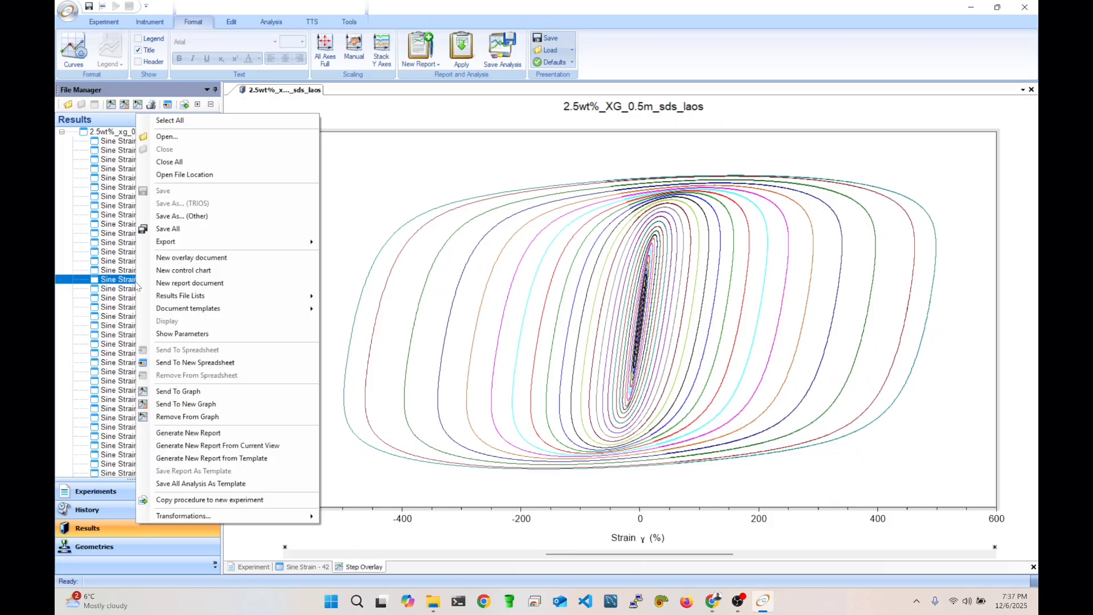
pyautogui.moveTo(195, 247)
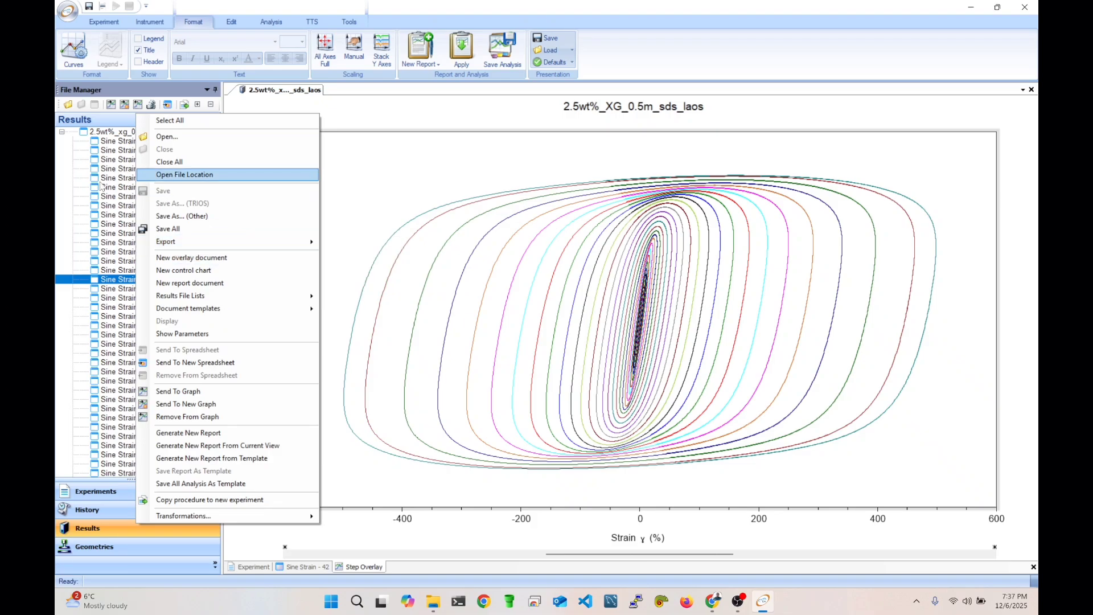
pyautogui.click(67, 217)
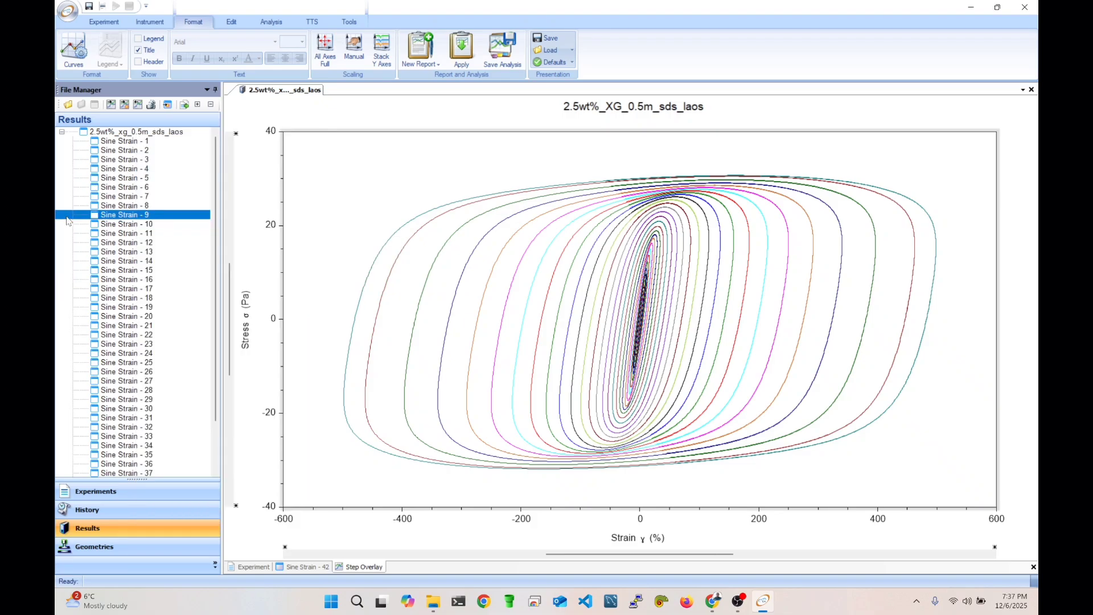
# Export all steps of the 2.5wt%_xg_0.5m_sds_laos results to Excel as separate worksheets with headings only, in the file's directory.
pyautogui.click(62, 132)
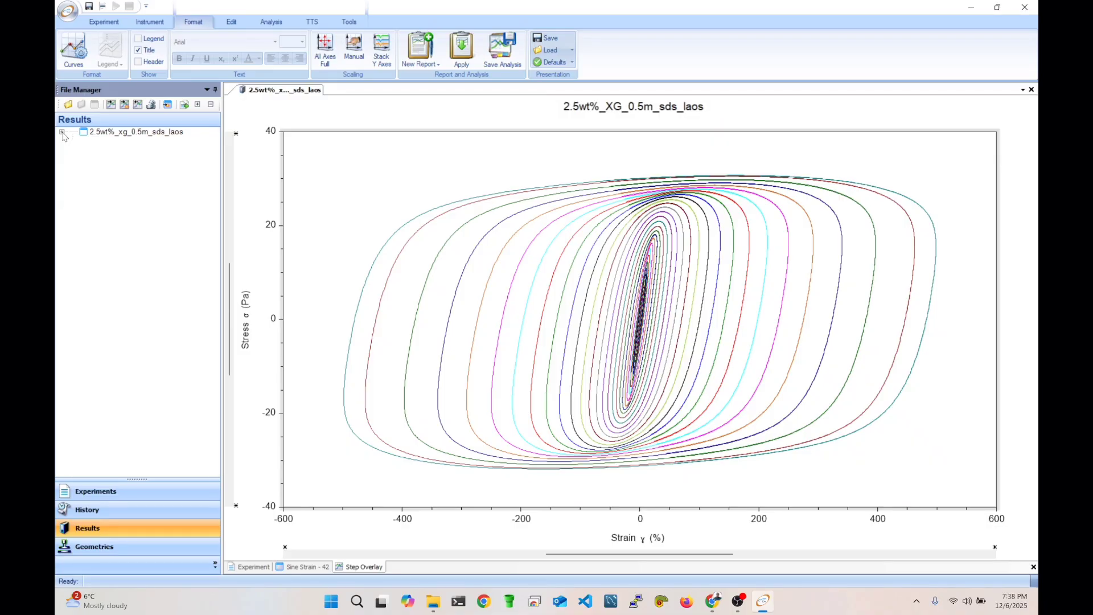
pyautogui.click(112, 133)
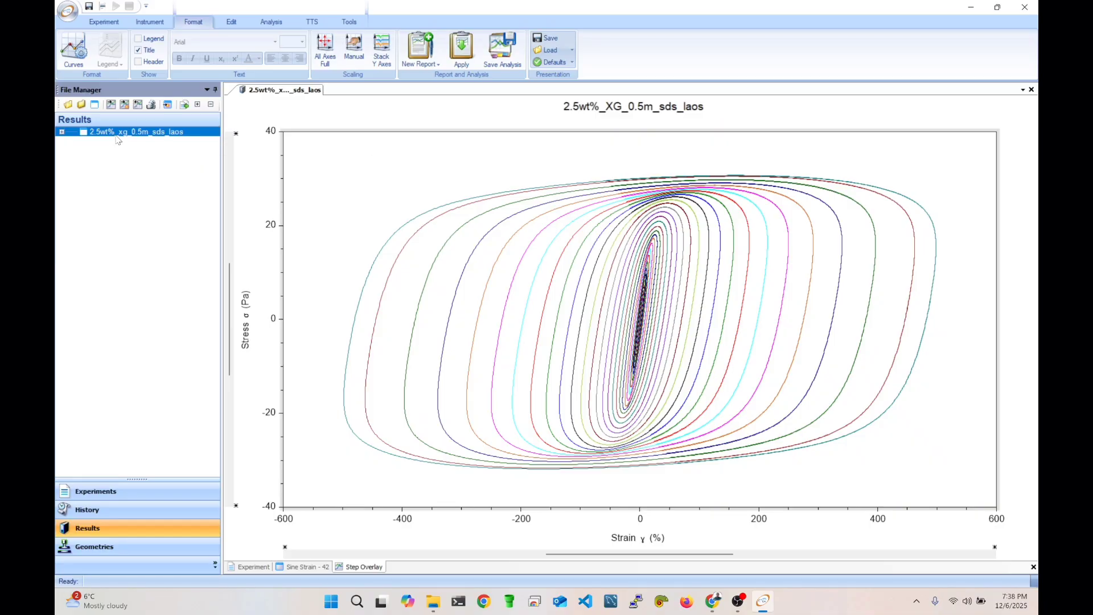
pyautogui.rightClick(120, 138)
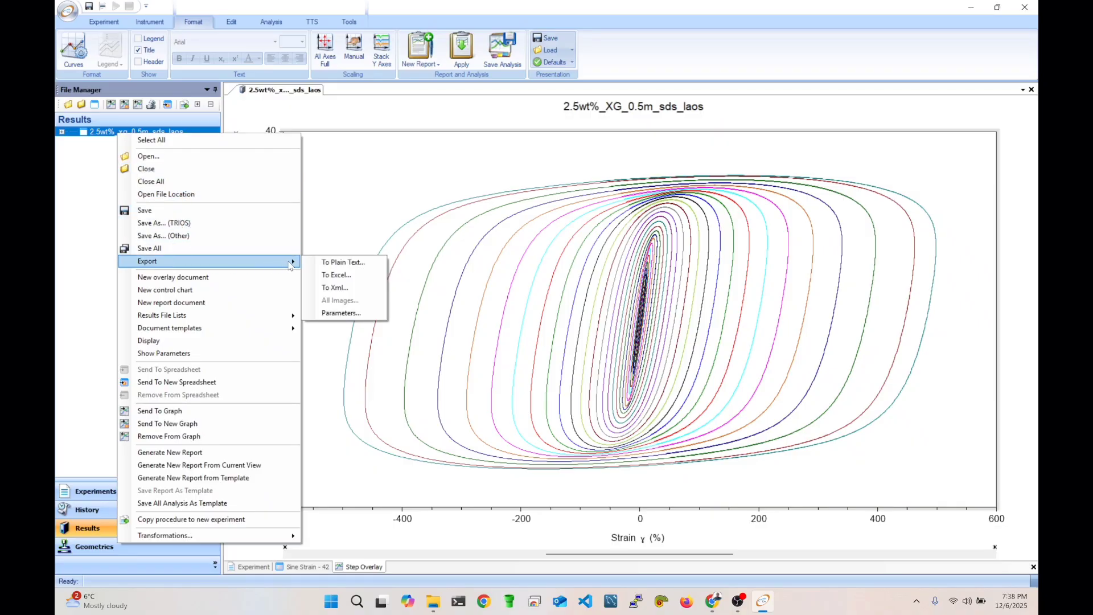
pyautogui.click(338, 277)
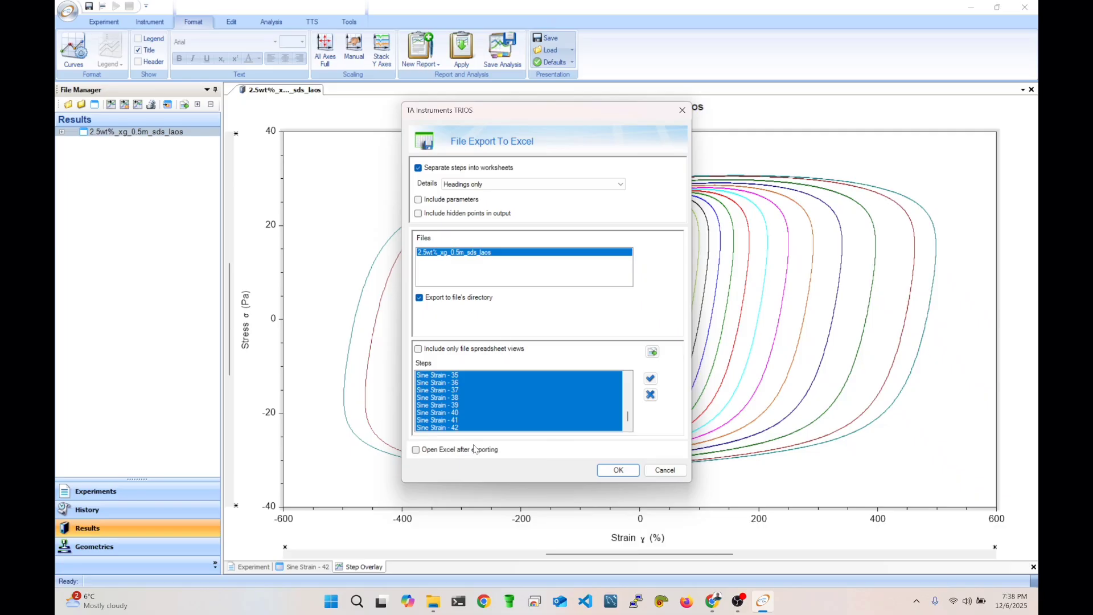
pyautogui.click(619, 470)
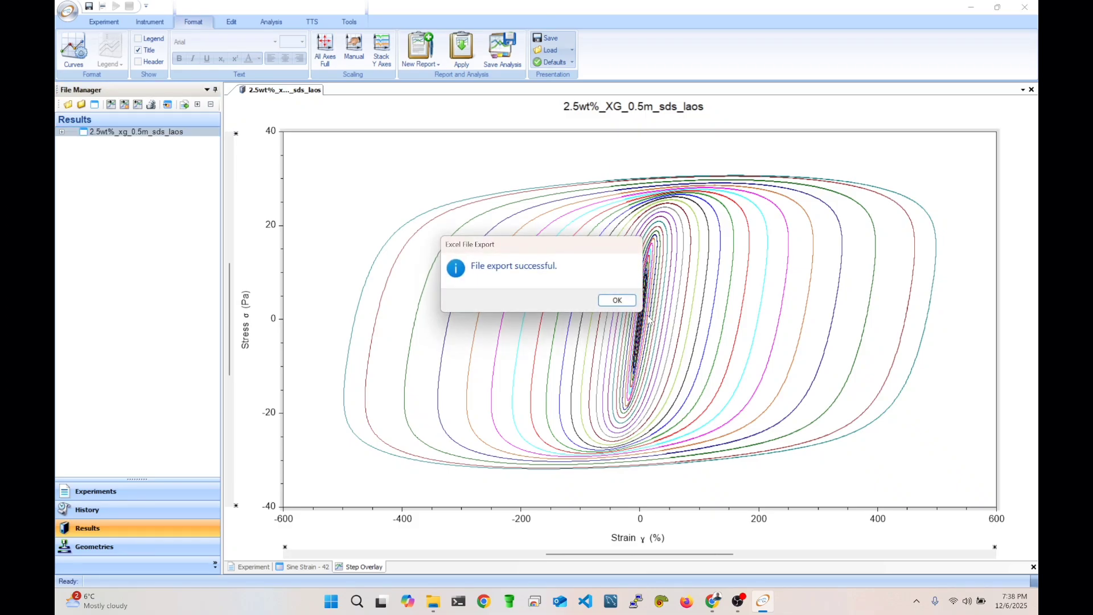
pyautogui.click(617, 300)
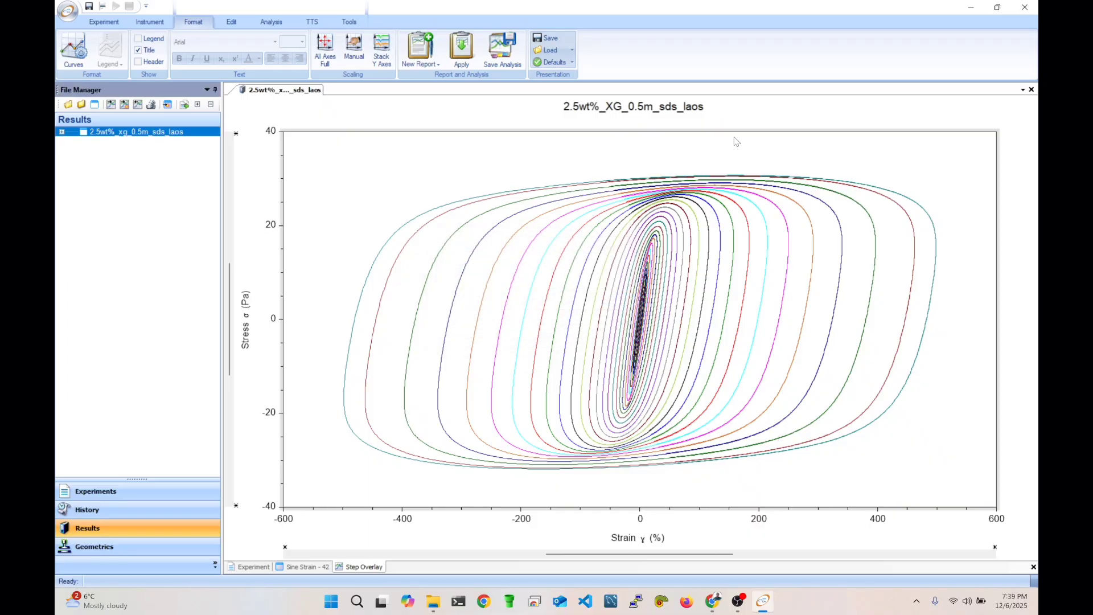
# Arrange the browser and How-To-Demo folder windows side by side, and open the exported 2.5wt%_xg_0.5m_sds_laos.xls in Excel.
pyautogui.click(972, 6)
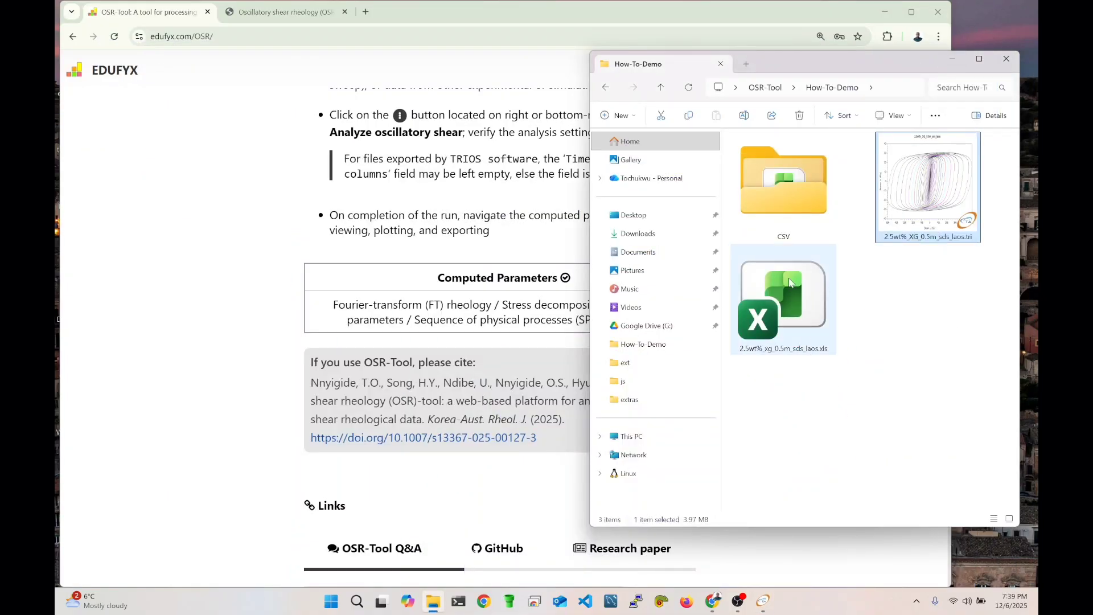
pyautogui.moveTo(848, 60); pyautogui.dragTo(914, 87)
pyautogui.moveTo(953, 59); pyautogui.dragTo(720, 81)
pyautogui.moveTo(855, 87); pyautogui.dragTo(845, 81)
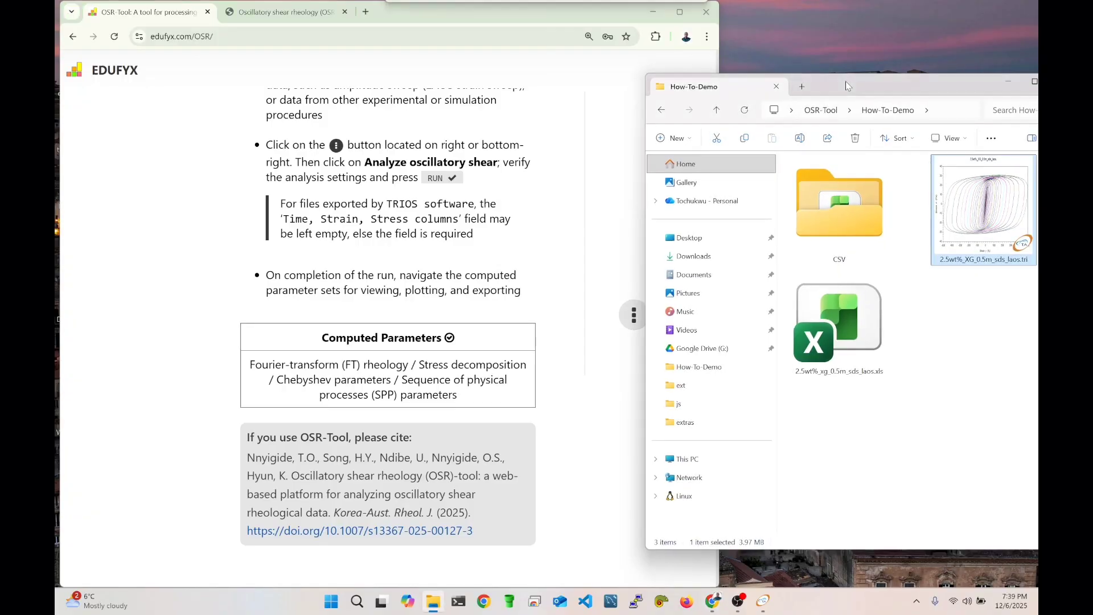
pyautogui.doubleClick(842, 323)
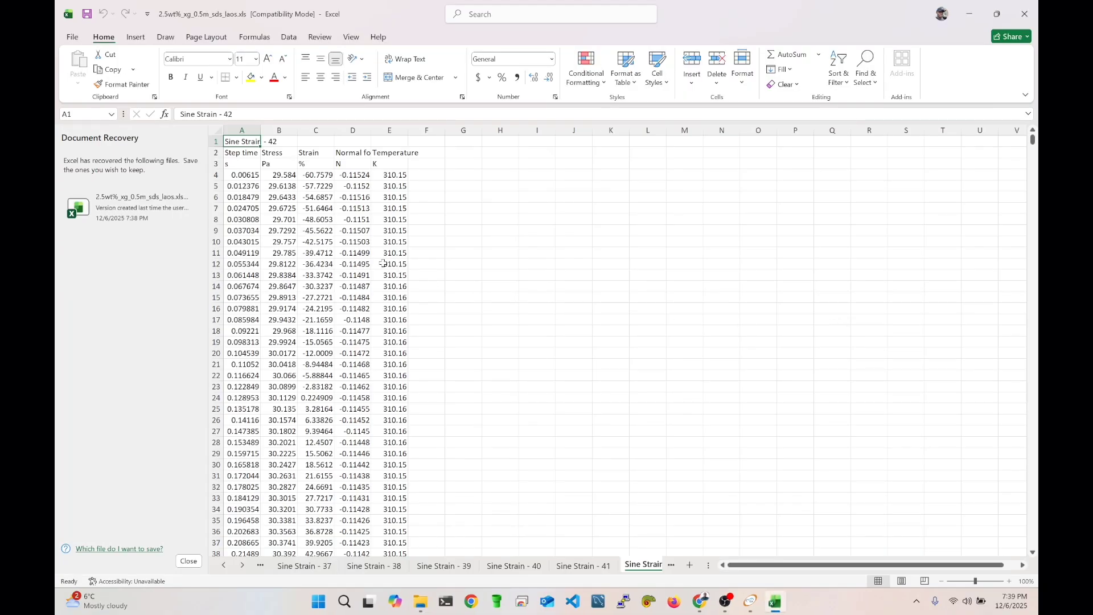
pyautogui.click(189, 561)
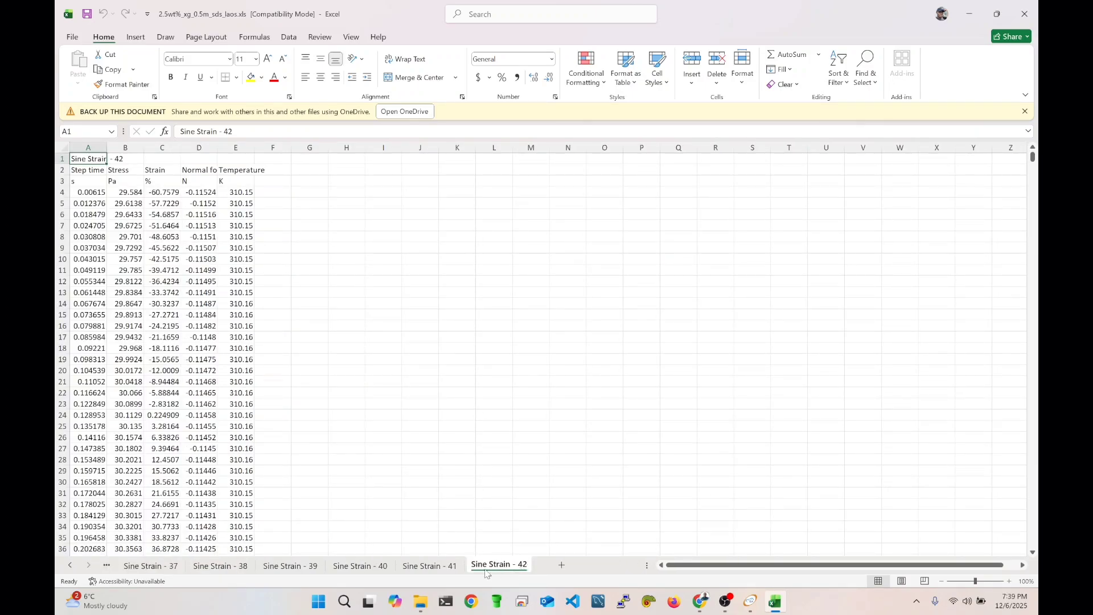
# Look through the worksheets Sine Strain - 41, 40, 39 and 38 in turn.
pyautogui.click(422, 571)
pyautogui.click(359, 567)
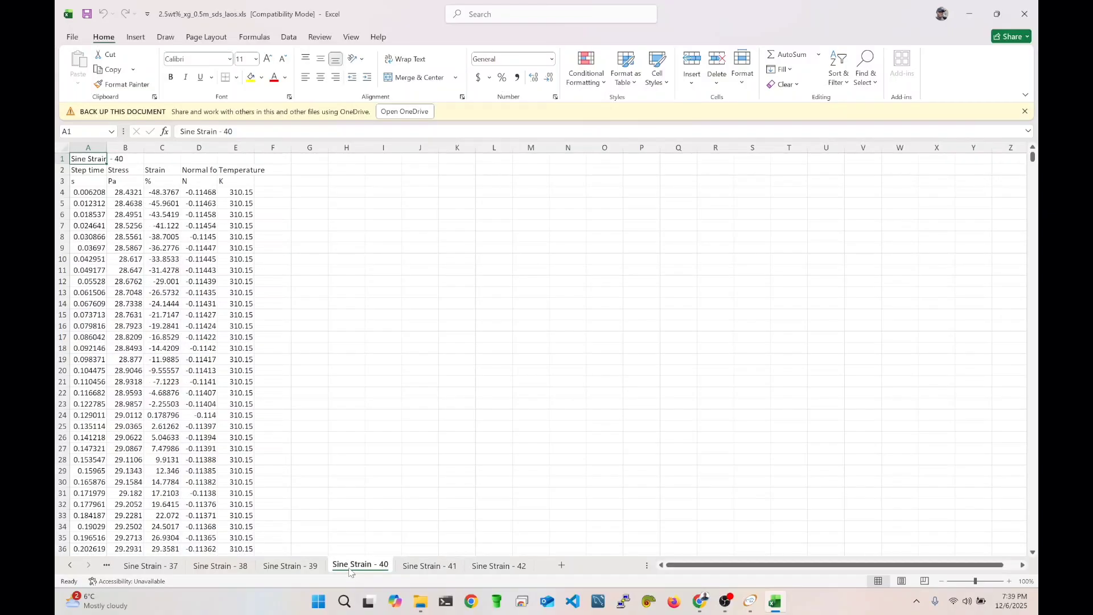
pyautogui.click(299, 567)
pyautogui.click(211, 566)
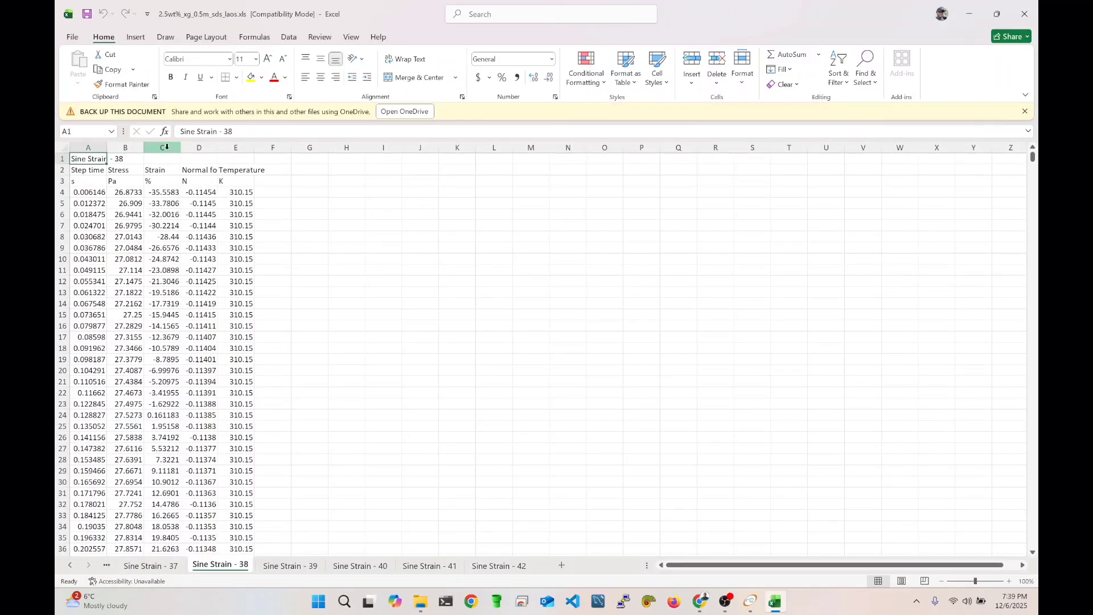
# Inspect the Strain, Stress and Step time columns of the Sine Strain - 38 worksheet.
pyautogui.click(167, 146)
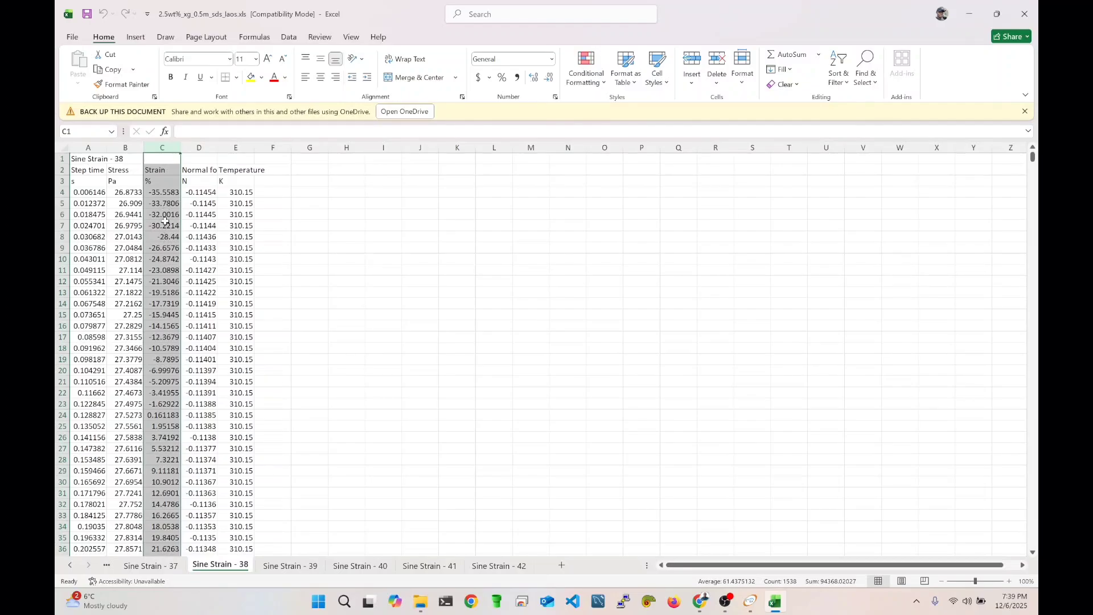
pyautogui.click(131, 148)
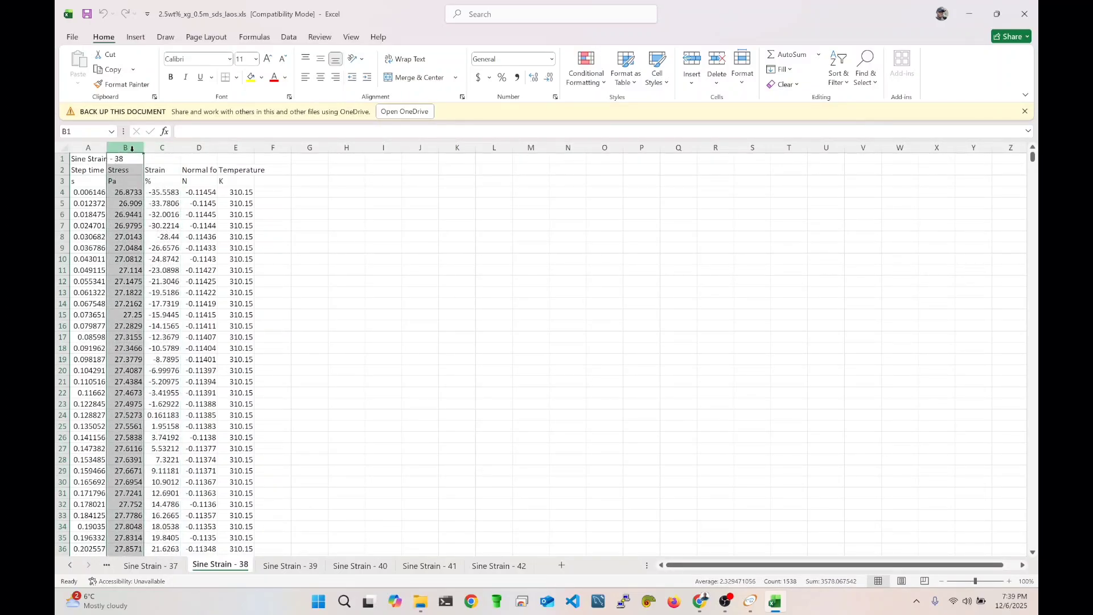
pyautogui.click(89, 148)
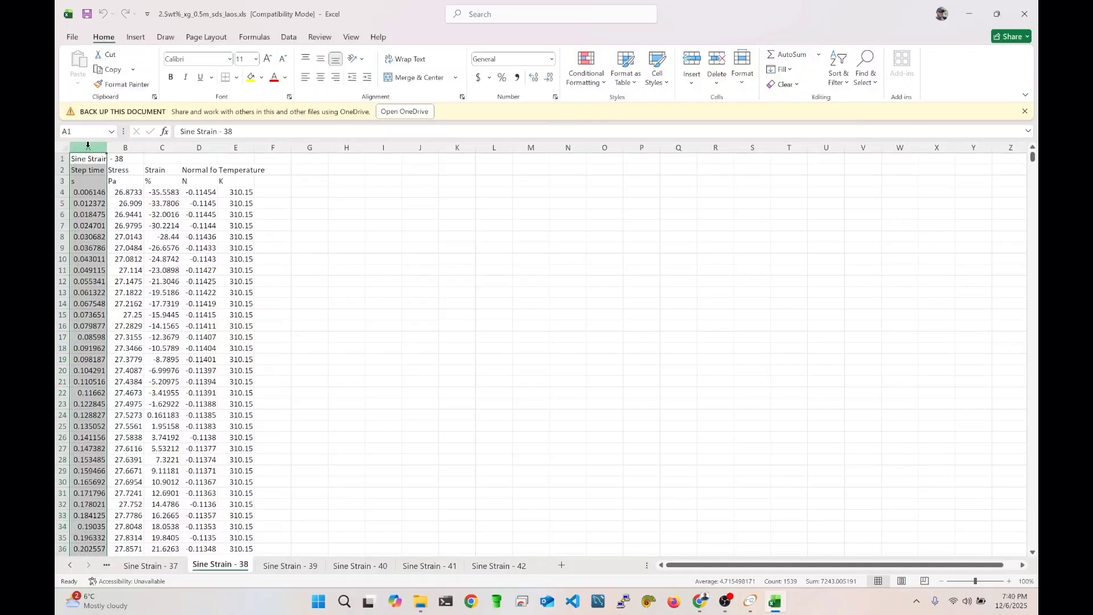
pyautogui.click(163, 157)
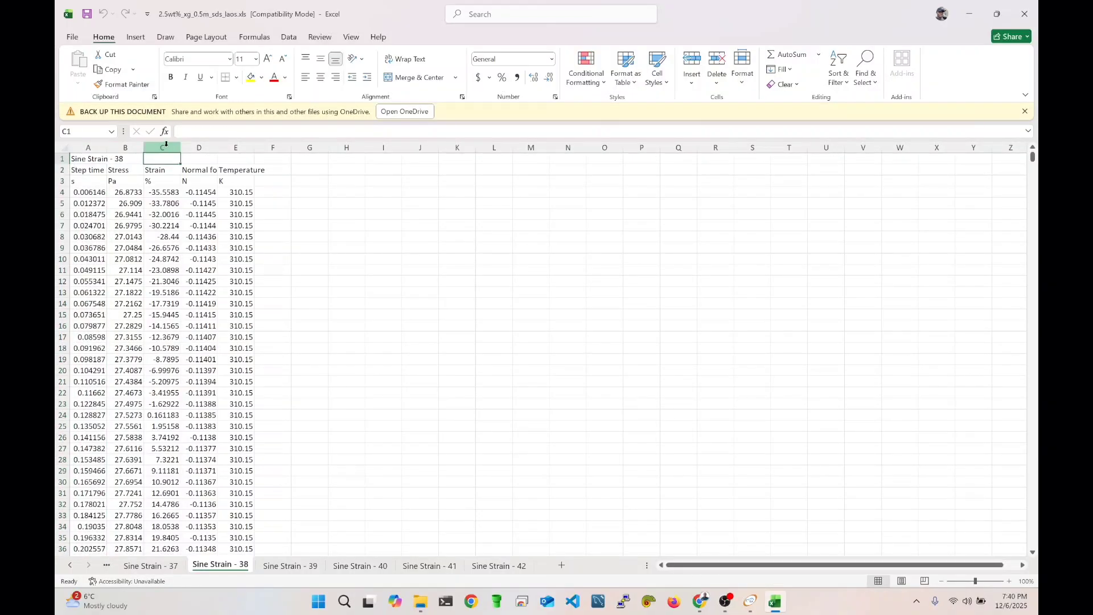
# Recheck the Strain, Stress and Step time columns of Sine Strain - 38, and view the Sine Strain - 39 worksheet.
pyautogui.click(166, 147)
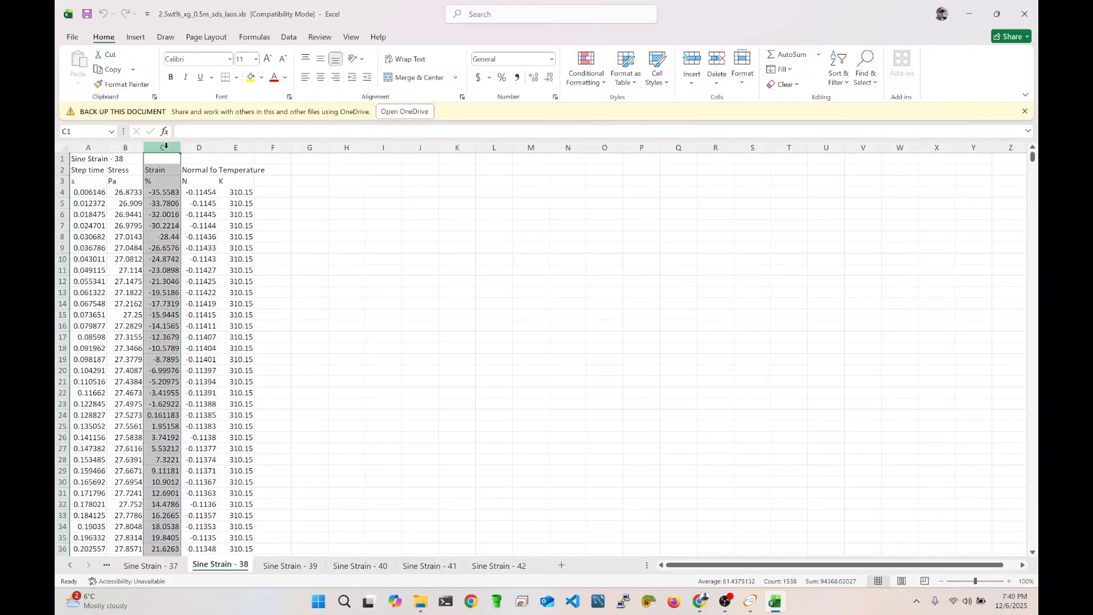
pyautogui.click(124, 146)
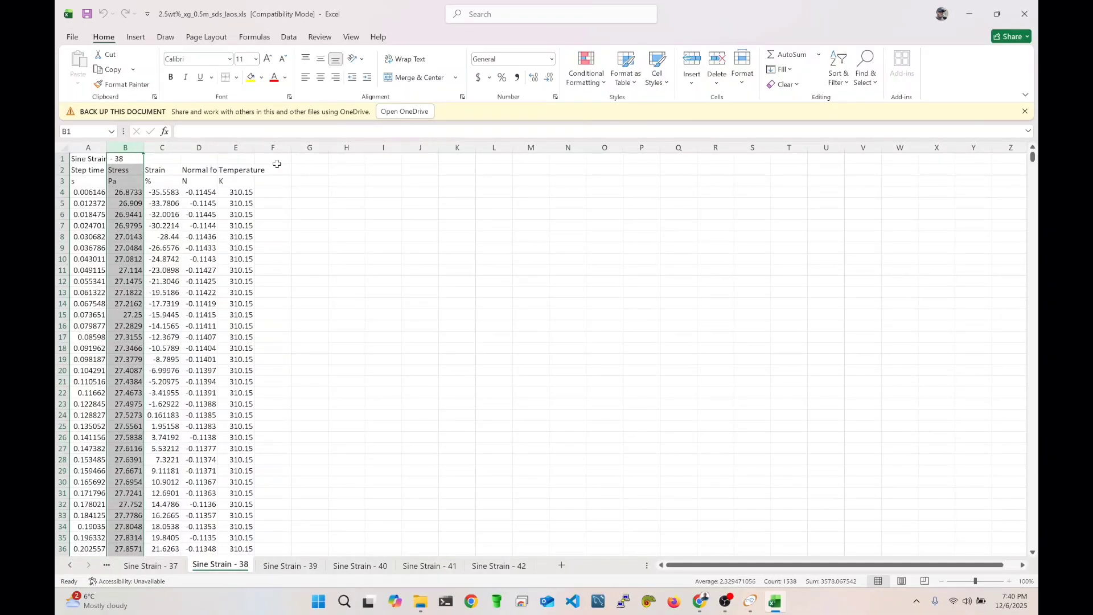
pyautogui.click(428, 345)
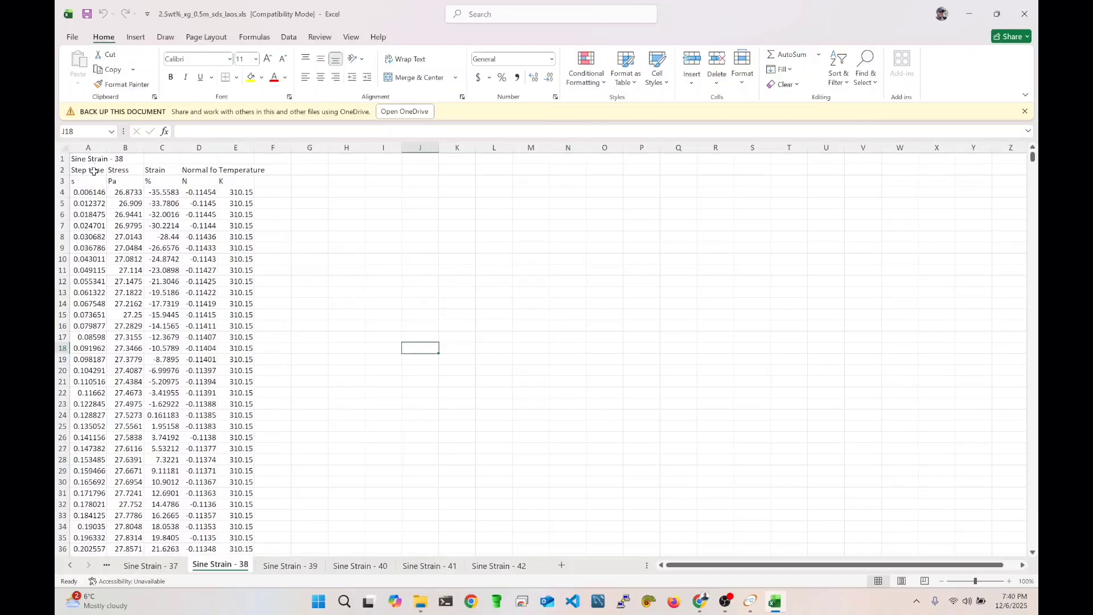
pyautogui.click(88, 149)
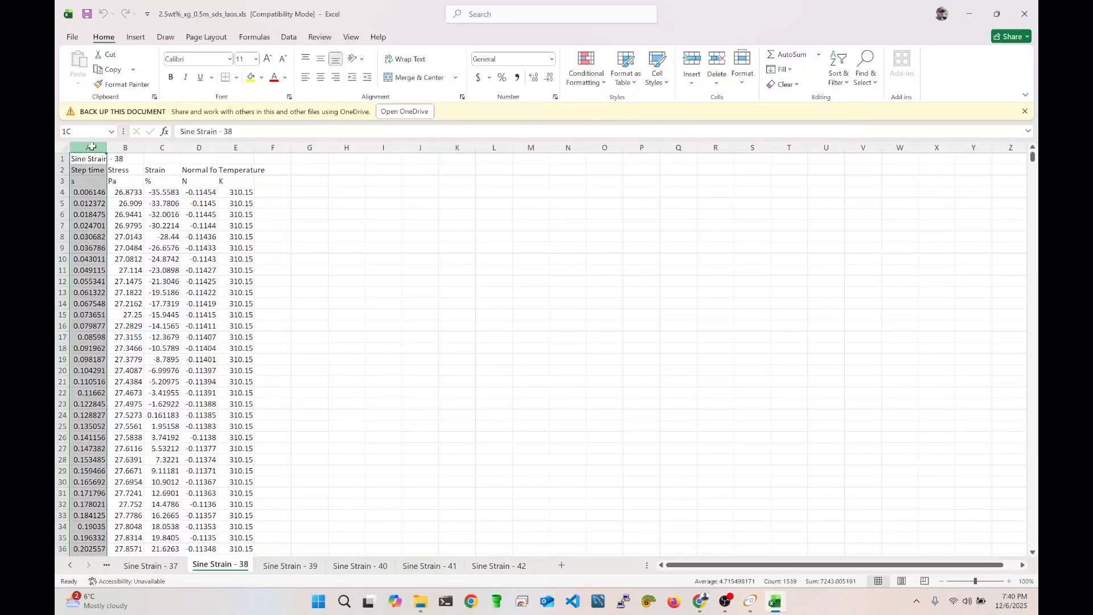
pyautogui.click(162, 148)
pyautogui.click(122, 147)
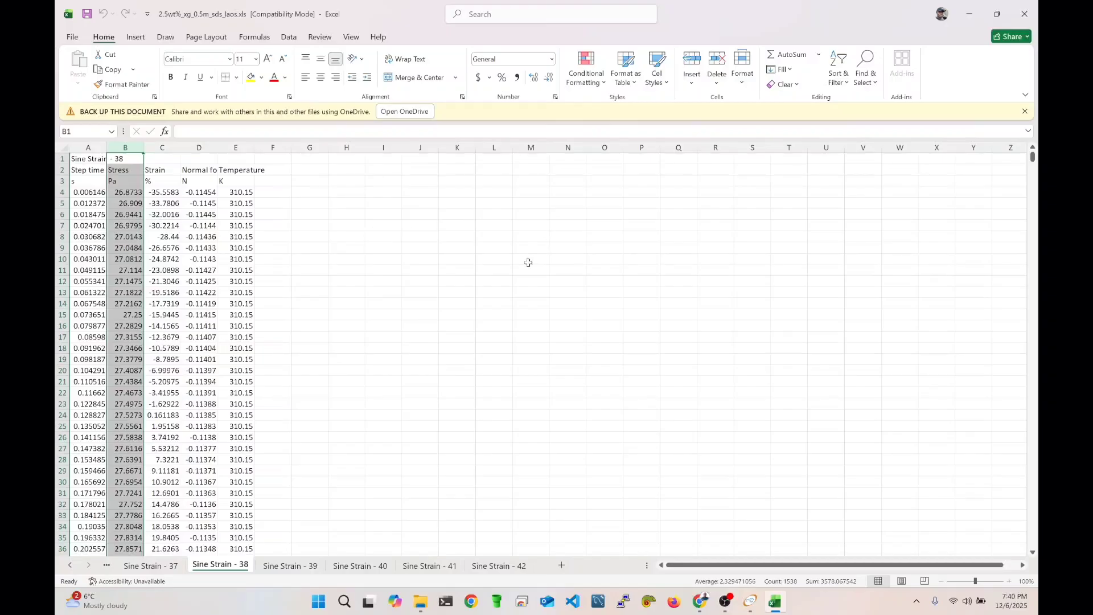
pyautogui.click(297, 566)
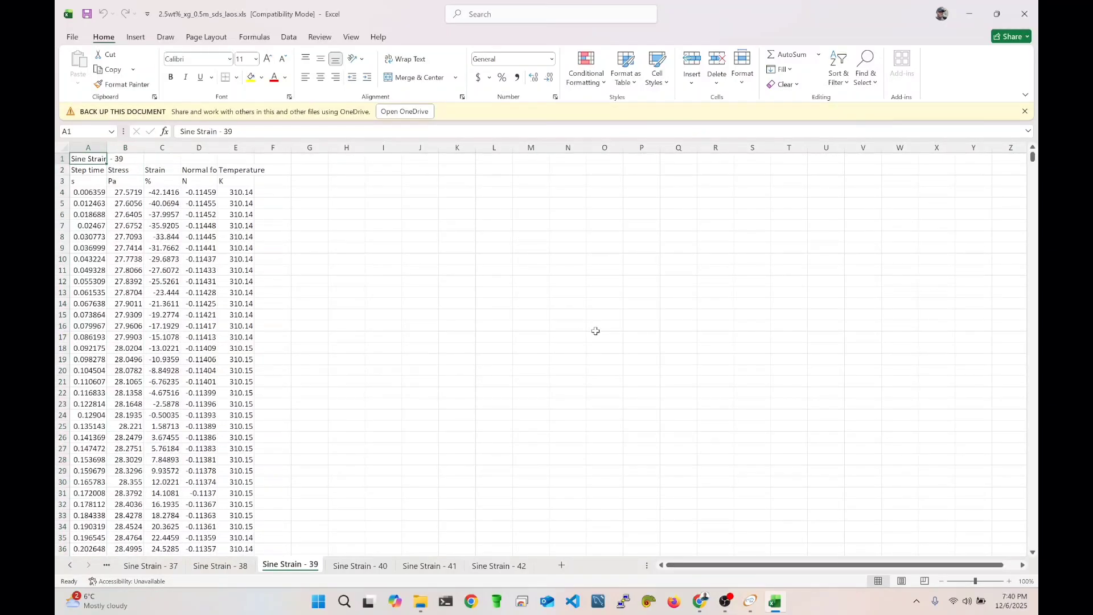
# Close the workbook and load 2.5wt%_xg_0.5m_sds_laos.xls from the How-To-Demo folder into the OSR-Tool.
pyautogui.click(1022, 14)
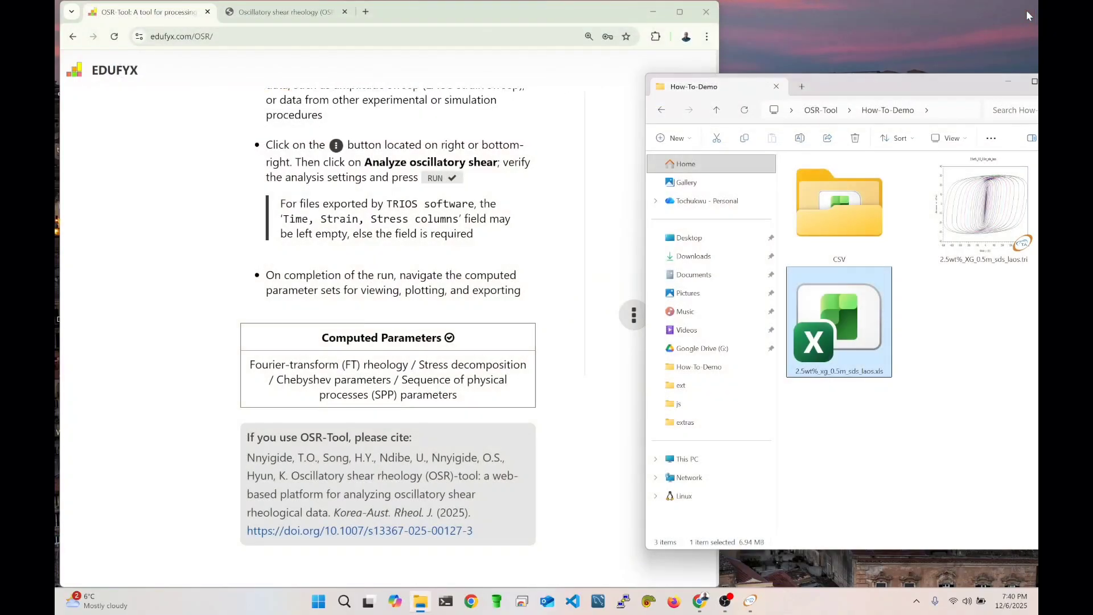
pyautogui.scroll(4, 324, 334)
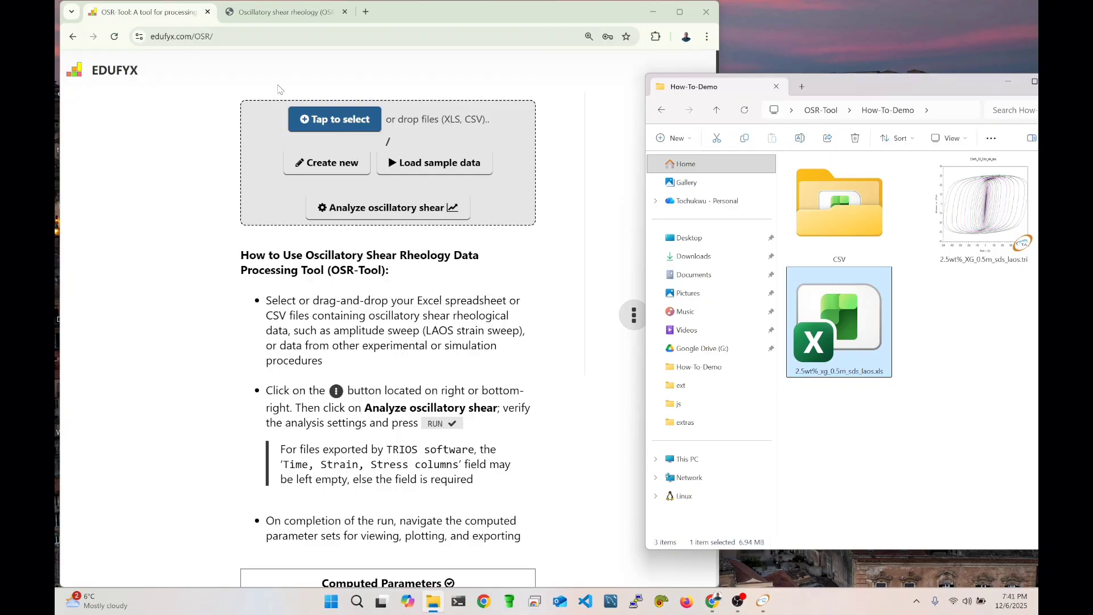
pyautogui.moveTo(839, 333); pyautogui.dragTo(428, 150)
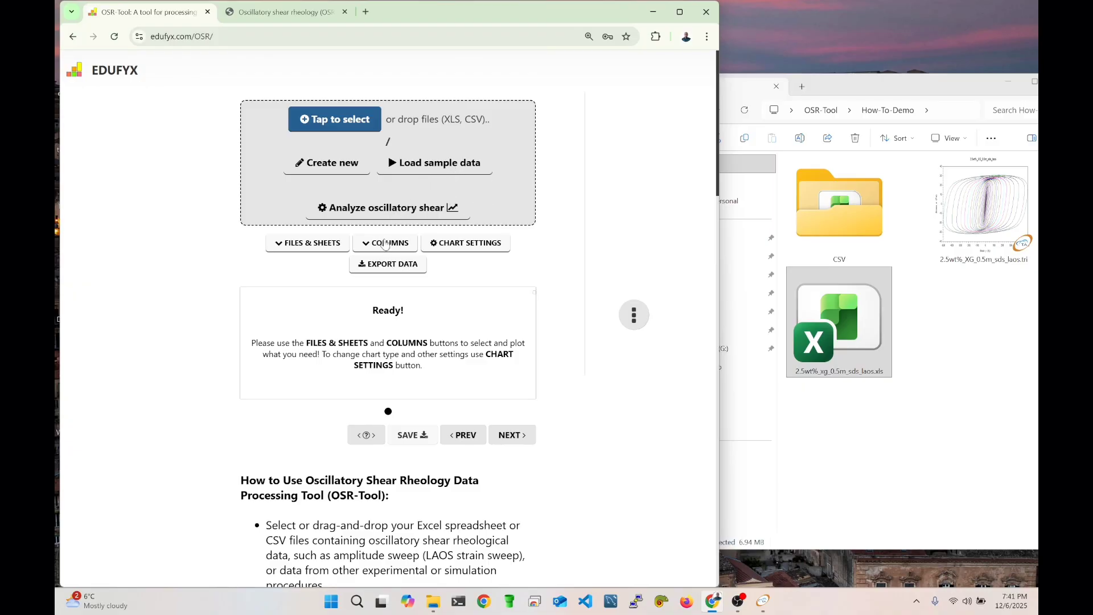
# Check which file is current in the OSR-Tool's file and sheet selection.
pyautogui.click(318, 246)
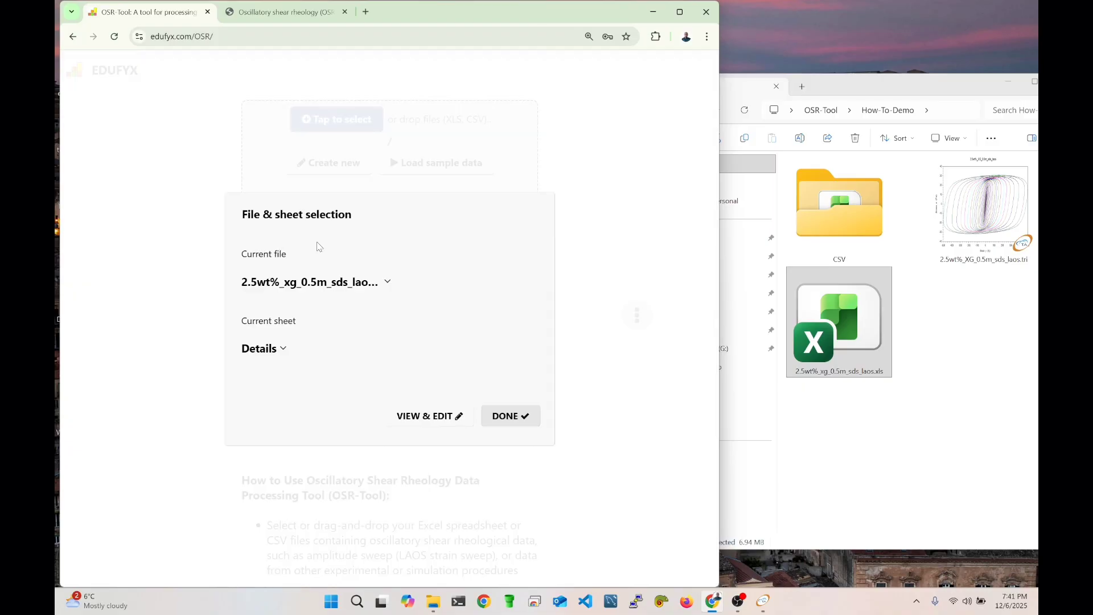
pyautogui.click(302, 282)
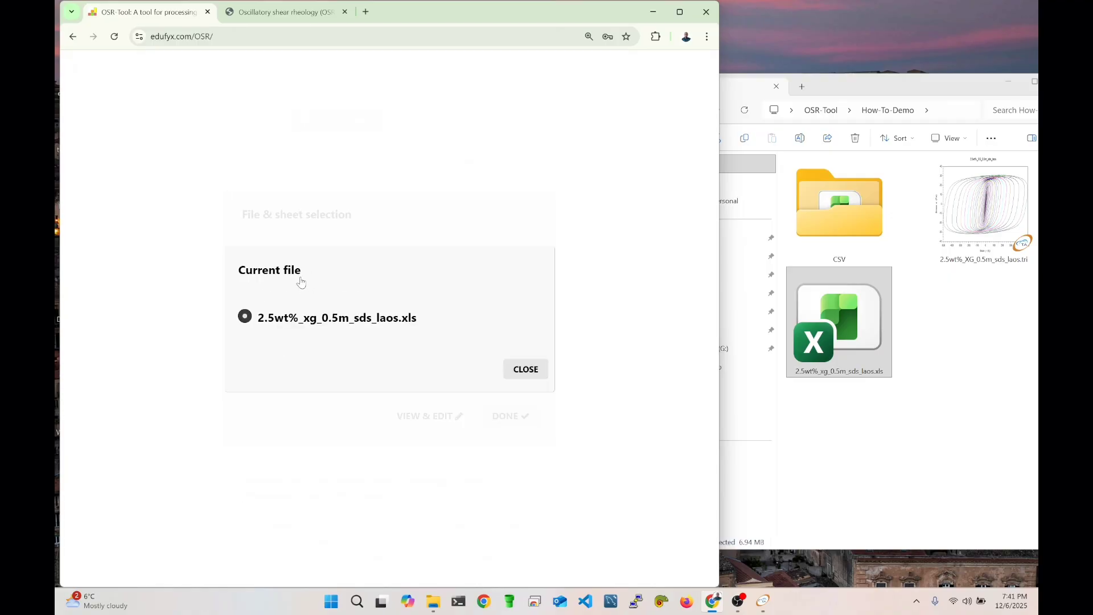
pyautogui.click(526, 369)
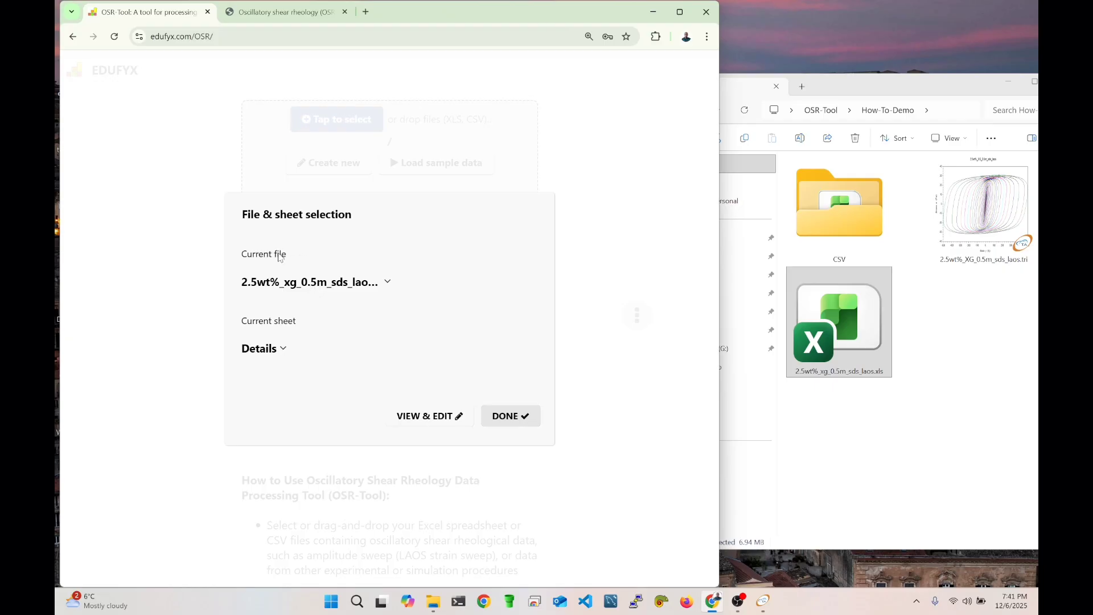
# Look through the loaded file's sheet list and set Sine Strain - 1 as the current sheet.
pyautogui.click(265, 348)
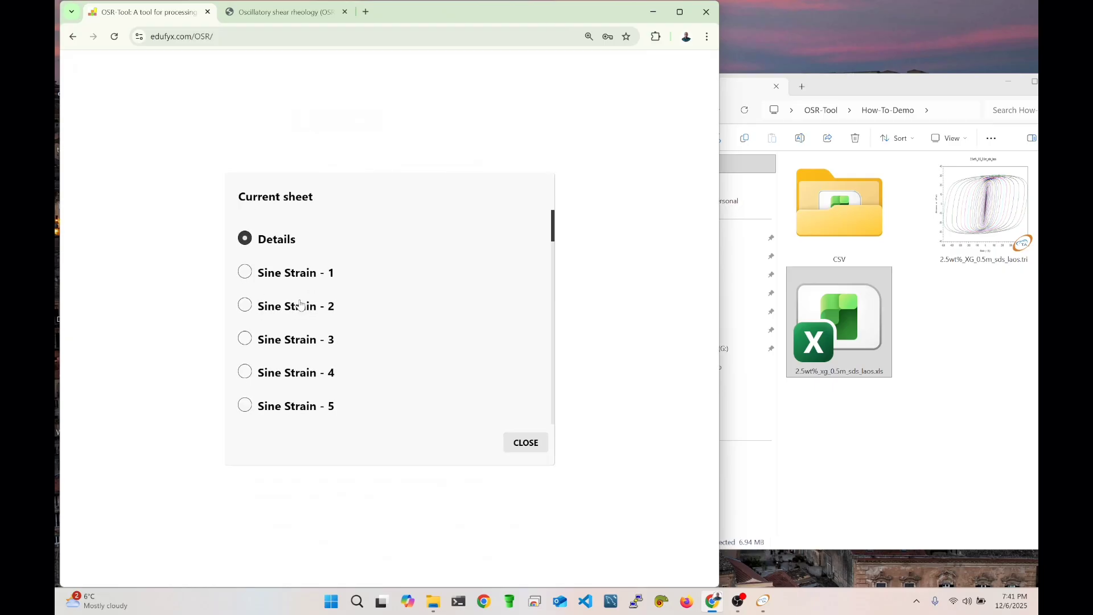
pyautogui.scroll(-5, 300, 305)
pyautogui.scroll(-18, 300, 304)
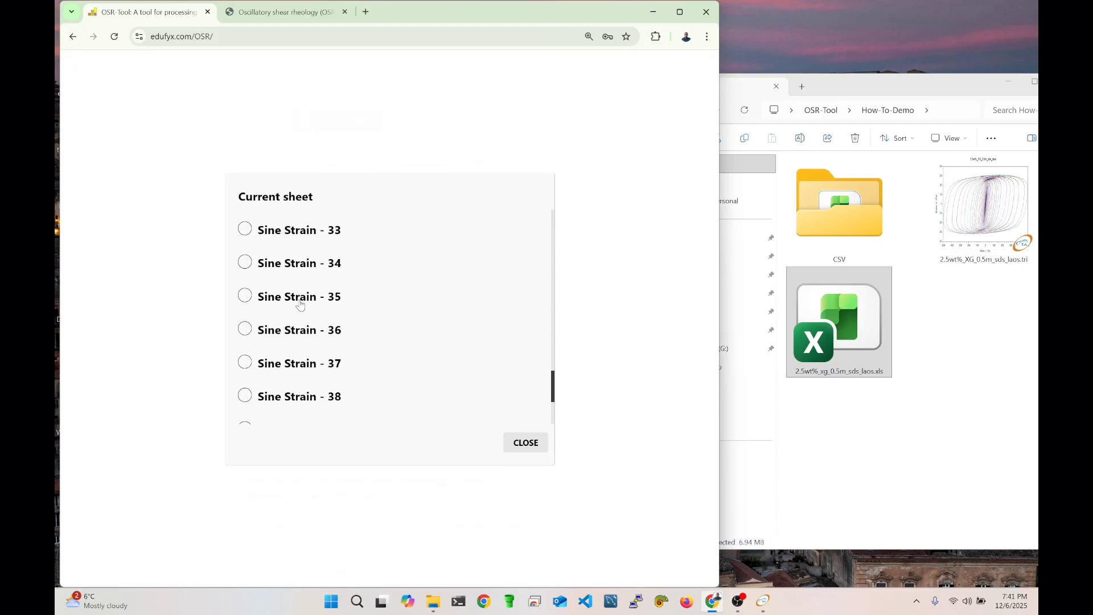
pyautogui.scroll(20, 301, 304)
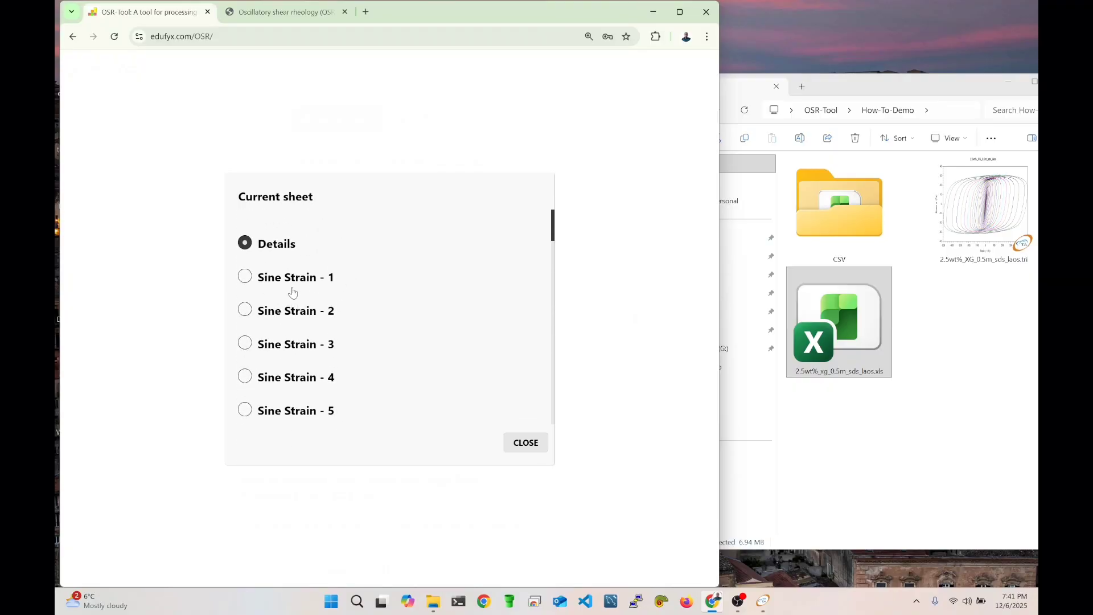
pyautogui.scroll(-16, 301, 312)
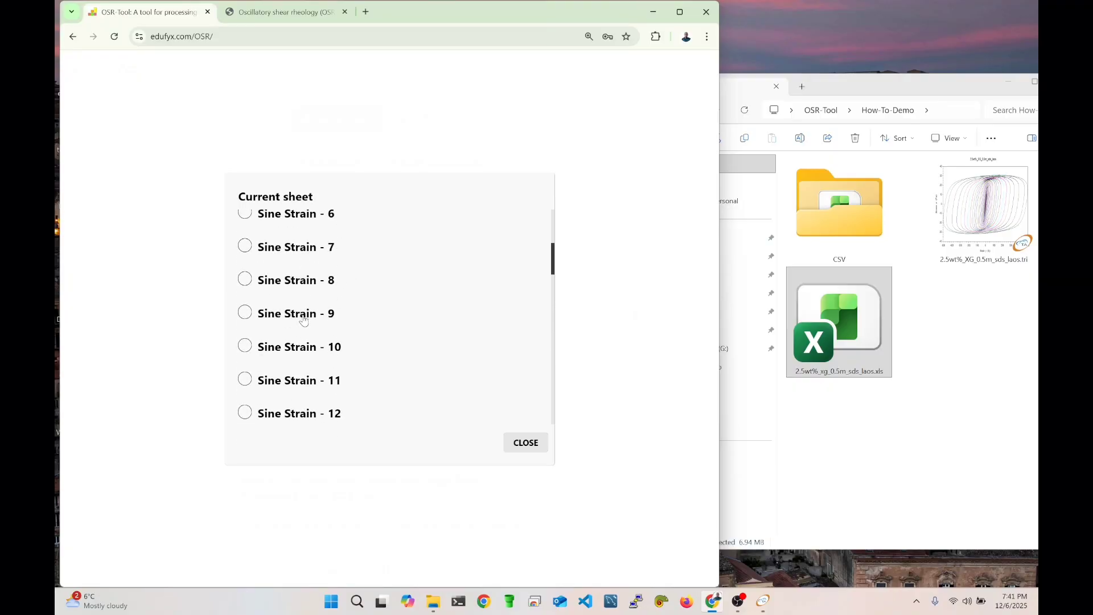
pyautogui.scroll(-7, 323, 357)
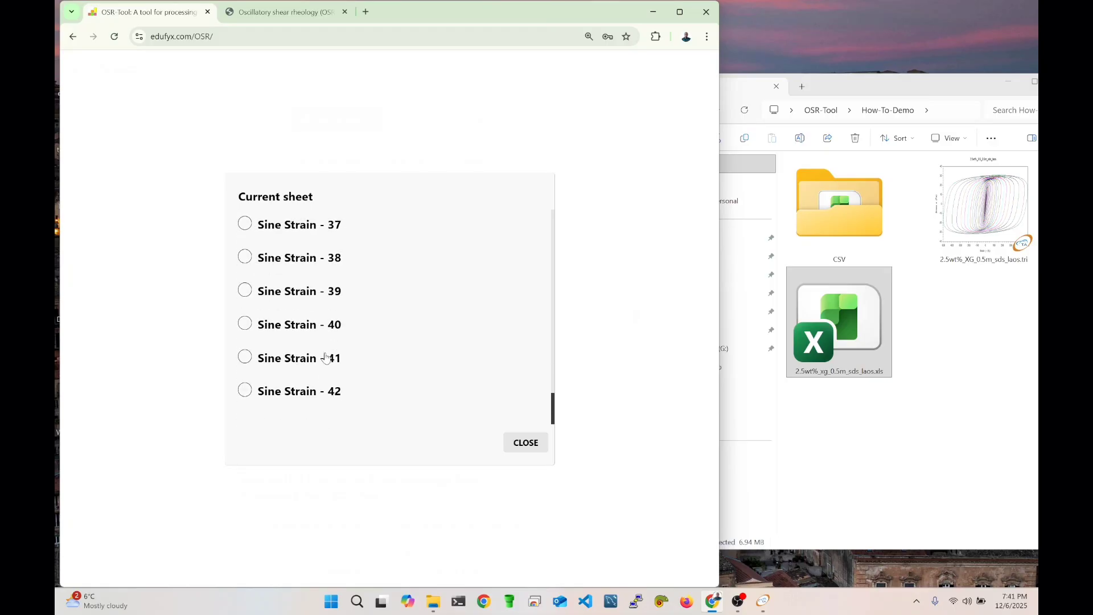
pyautogui.scroll(20, 326, 357)
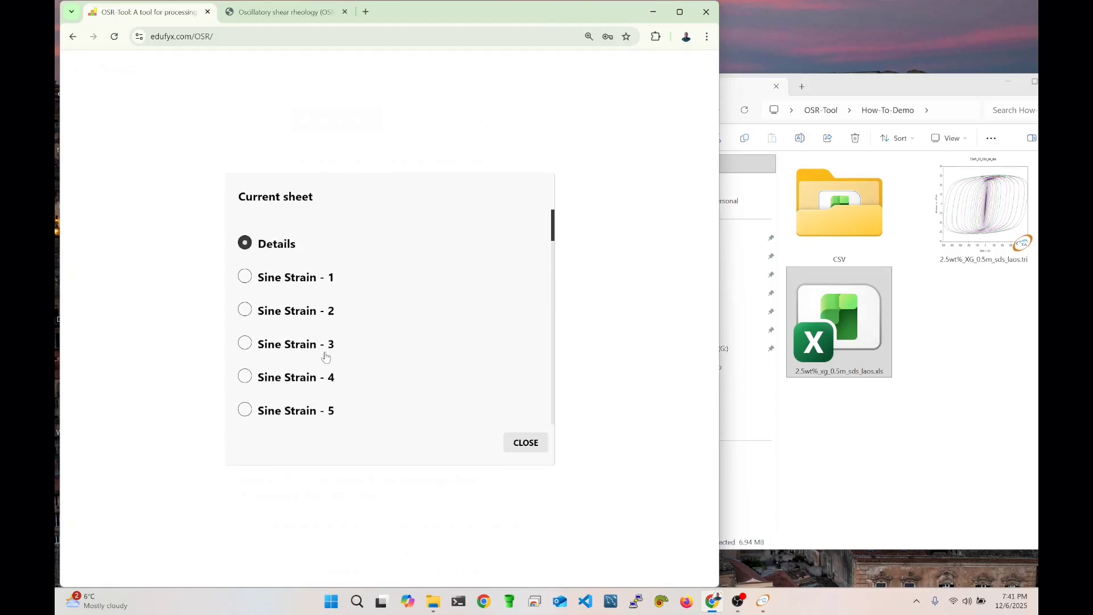
pyautogui.click(295, 279)
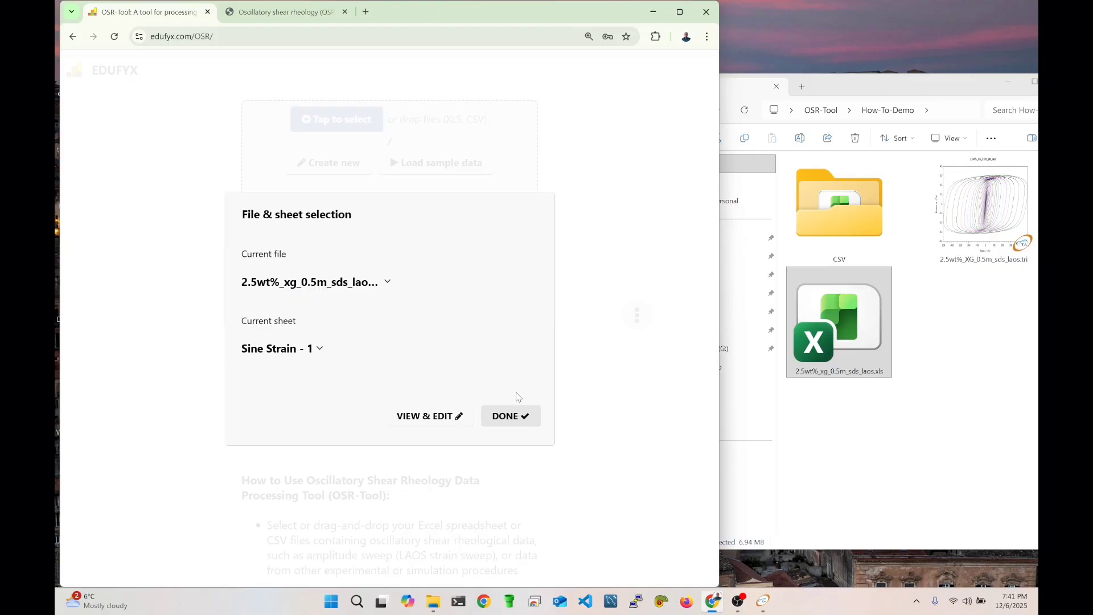
# View the Sine Strain - 1 data table, inspect its Step time, Strain and Stress headings, and close it without saving.
pyautogui.click(424, 419)
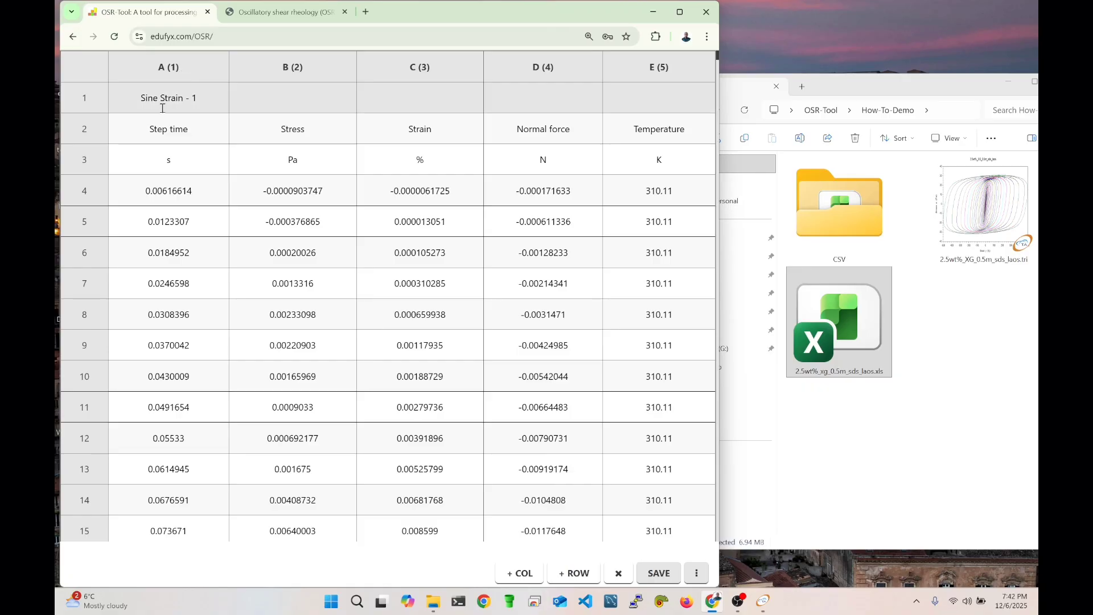
pyautogui.moveTo(188, 131); pyautogui.dragTo(150, 129)
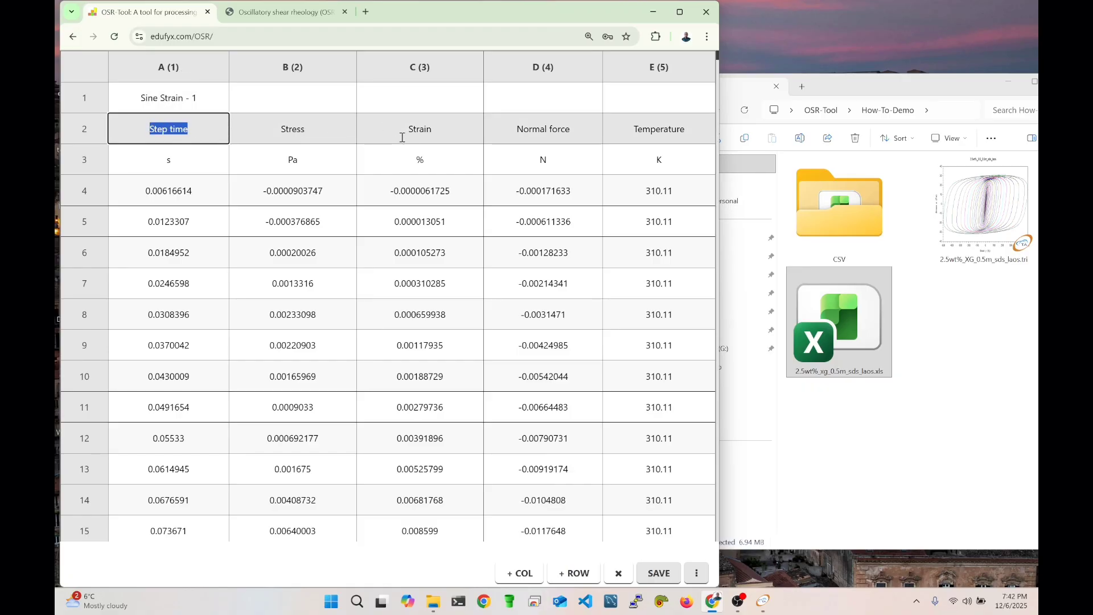
pyautogui.click(445, 132)
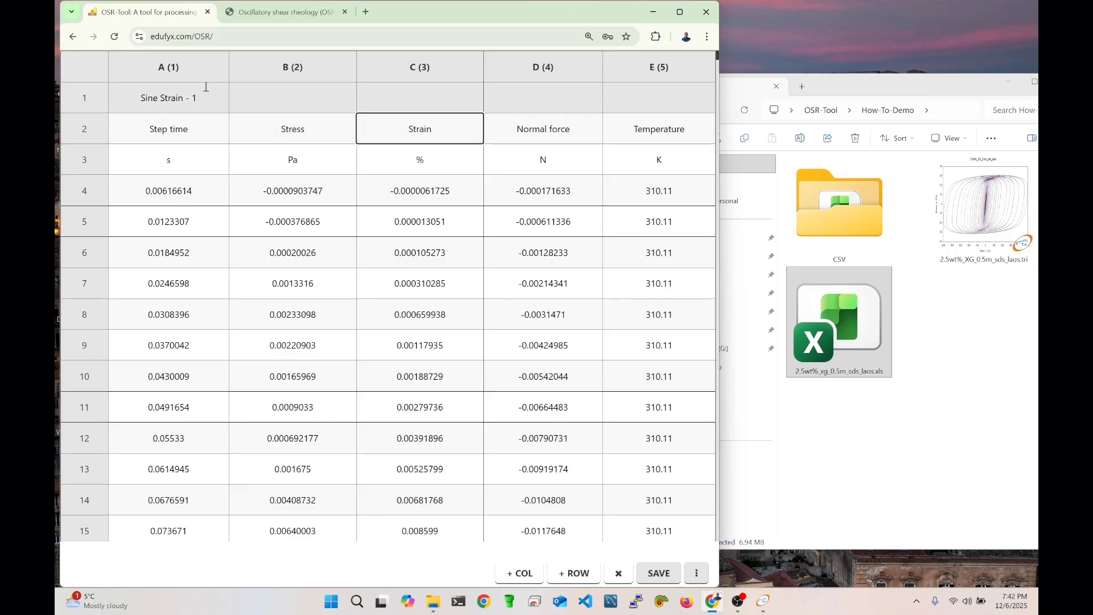
pyautogui.doubleClick(193, 133)
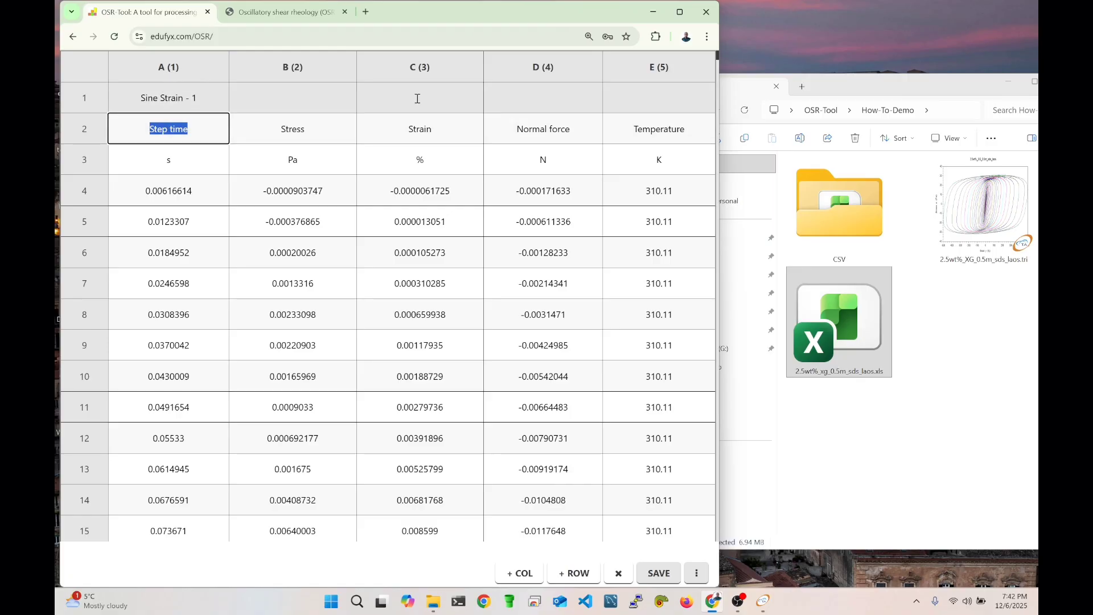
pyautogui.doubleClick(444, 129)
pyautogui.click(323, 130)
pyautogui.doubleClick(279, 128)
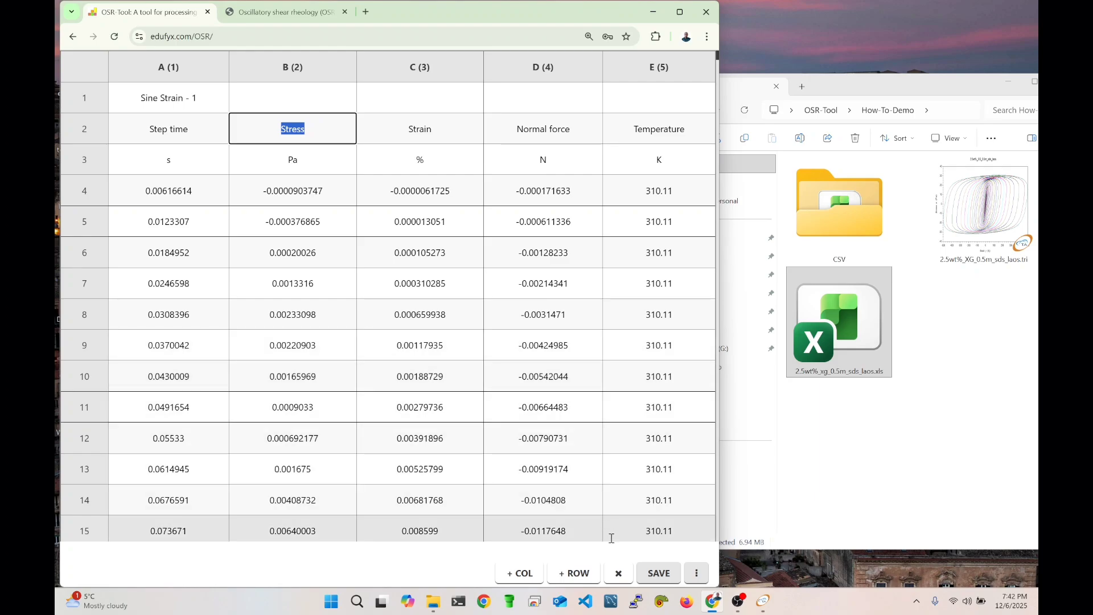
pyautogui.click(619, 574)
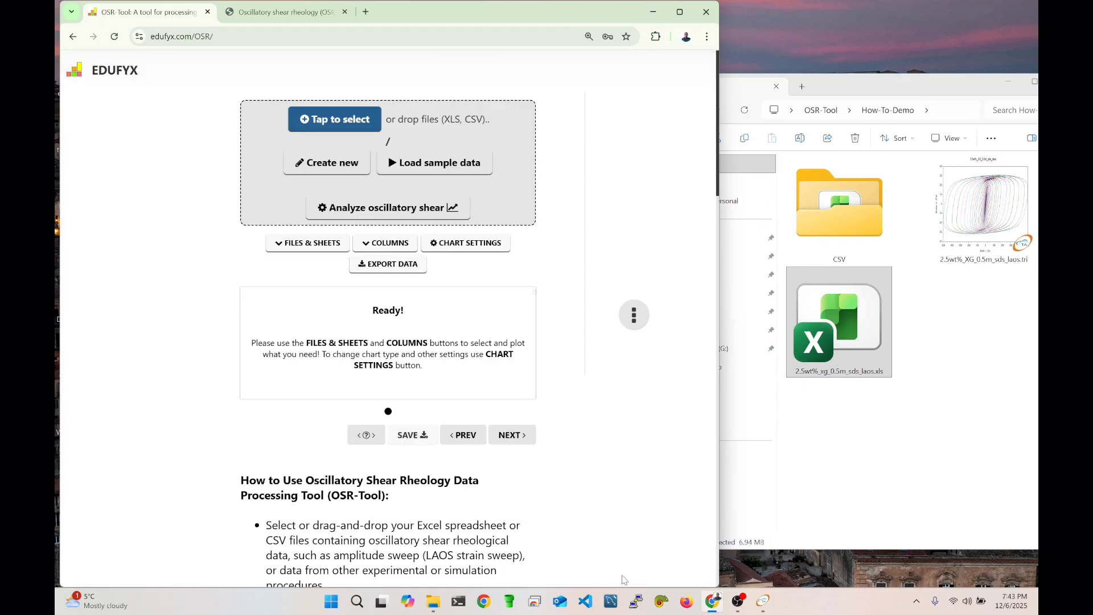
# Review the list of available sheets again and keep Sine Strain - 1 as the current sheet.
pyautogui.click(318, 251)
pyautogui.click(296, 354)
pyautogui.scroll(-5, 332, 407)
pyautogui.scroll(-13, 332, 407)
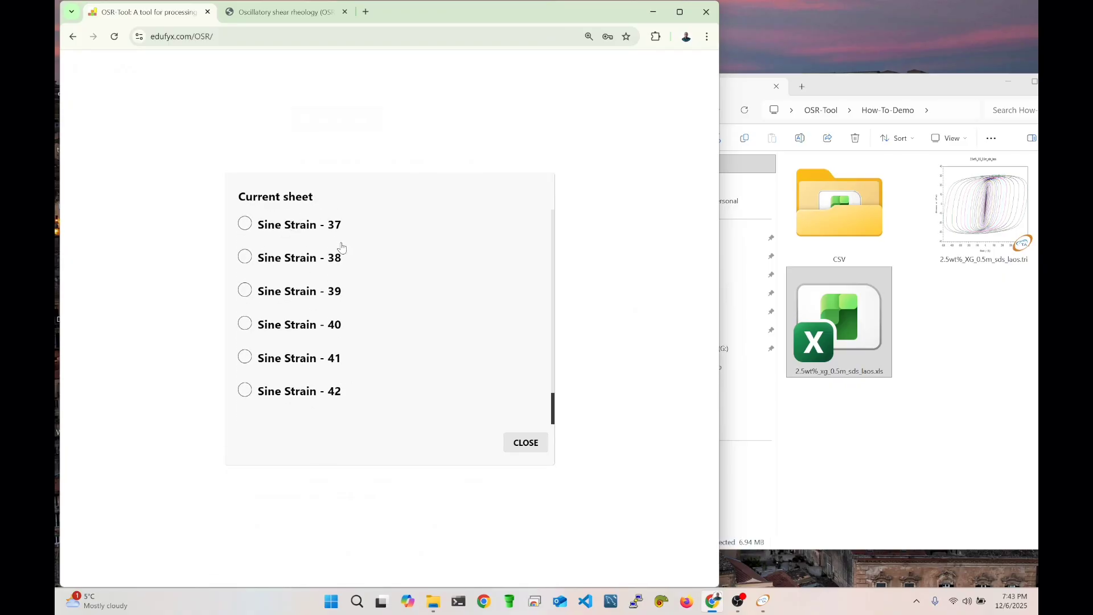
pyautogui.click(533, 442)
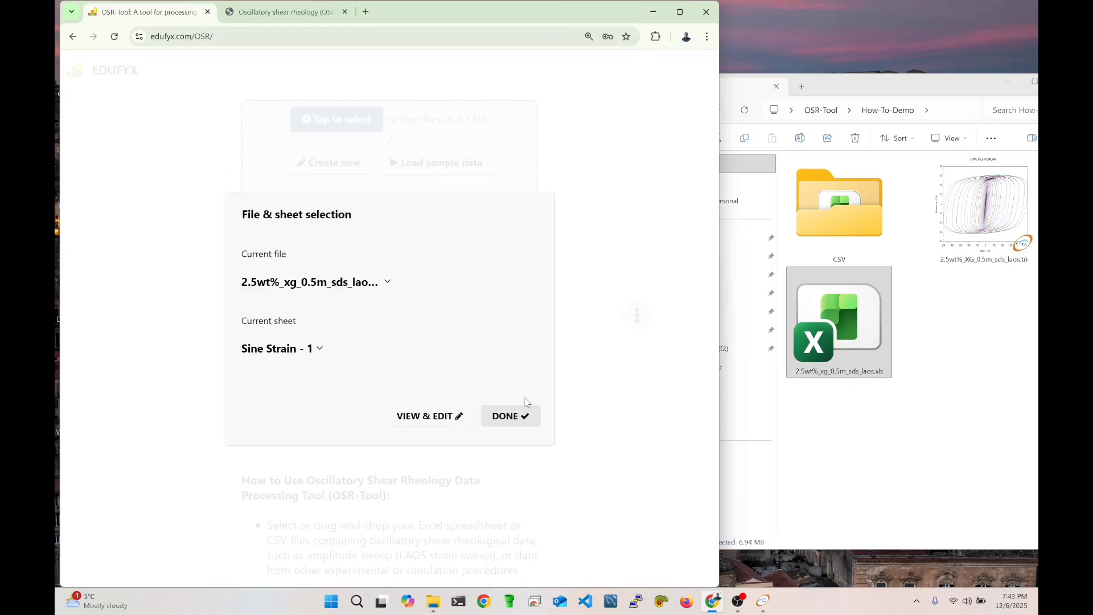
pyautogui.click(507, 420)
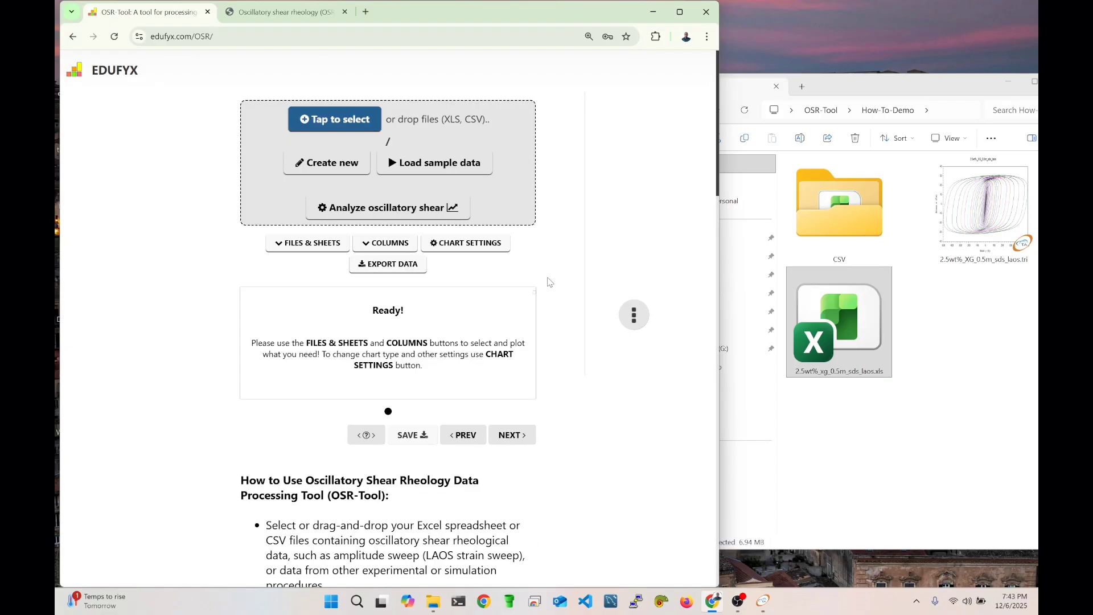
# Draw a chart of Stress against Step time, with Step time as the x-axis.
pyautogui.click(386, 246)
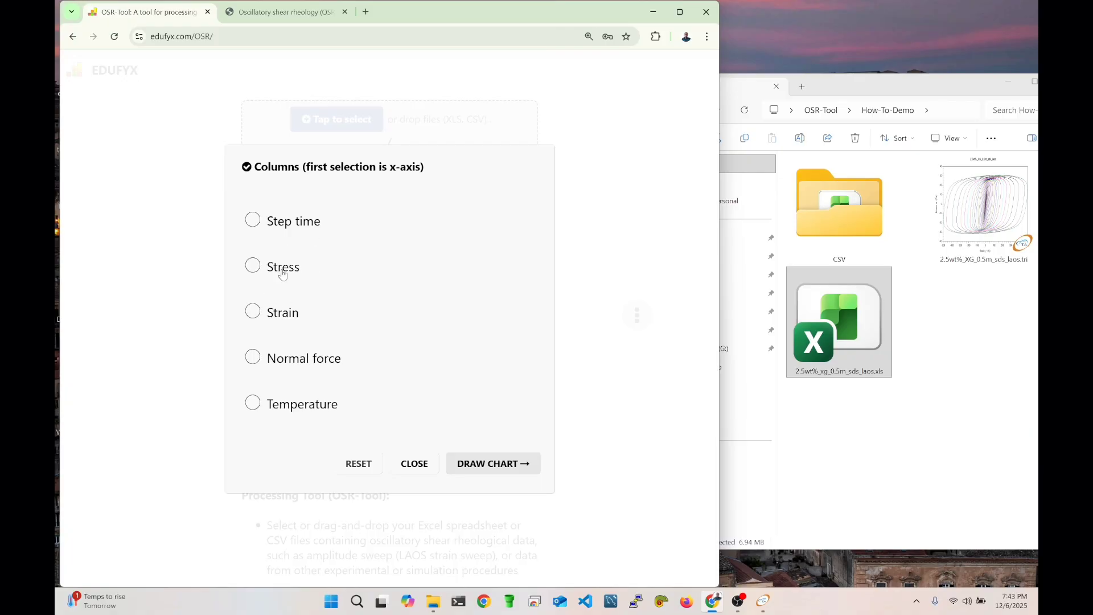
pyautogui.click(310, 223)
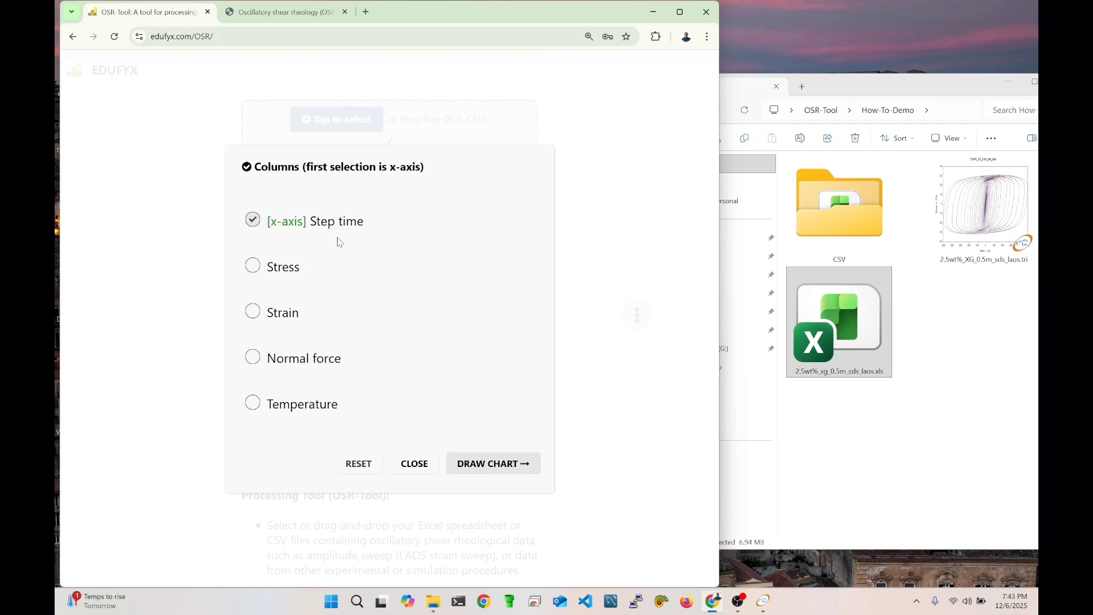
pyautogui.click(288, 272)
pyautogui.click(482, 464)
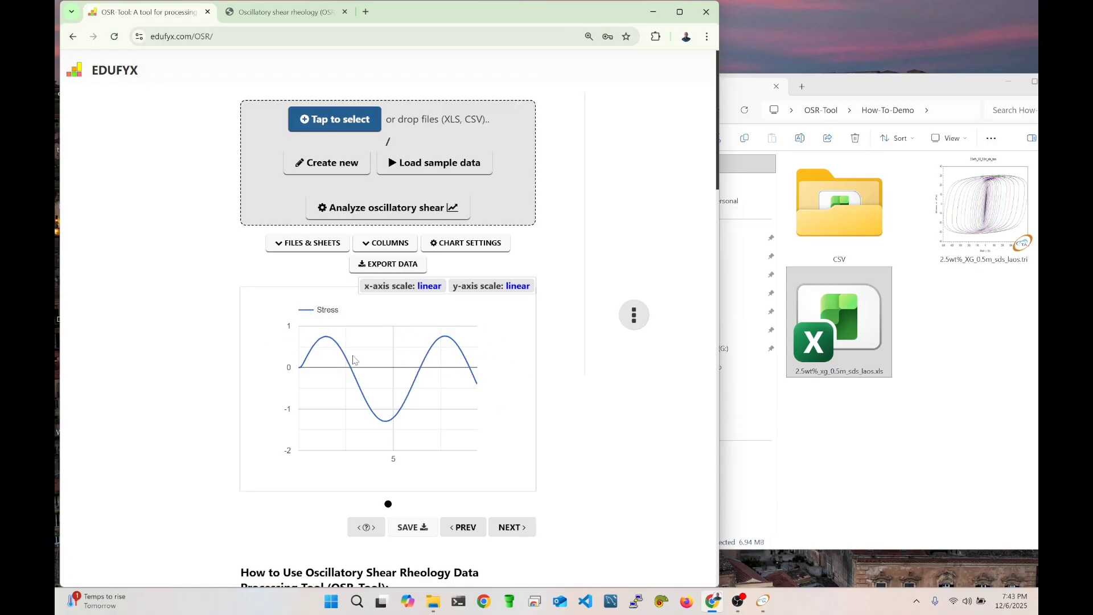
# Add the Strain column to the chart and redraw it.
pyautogui.click(399, 242)
pyautogui.click(271, 318)
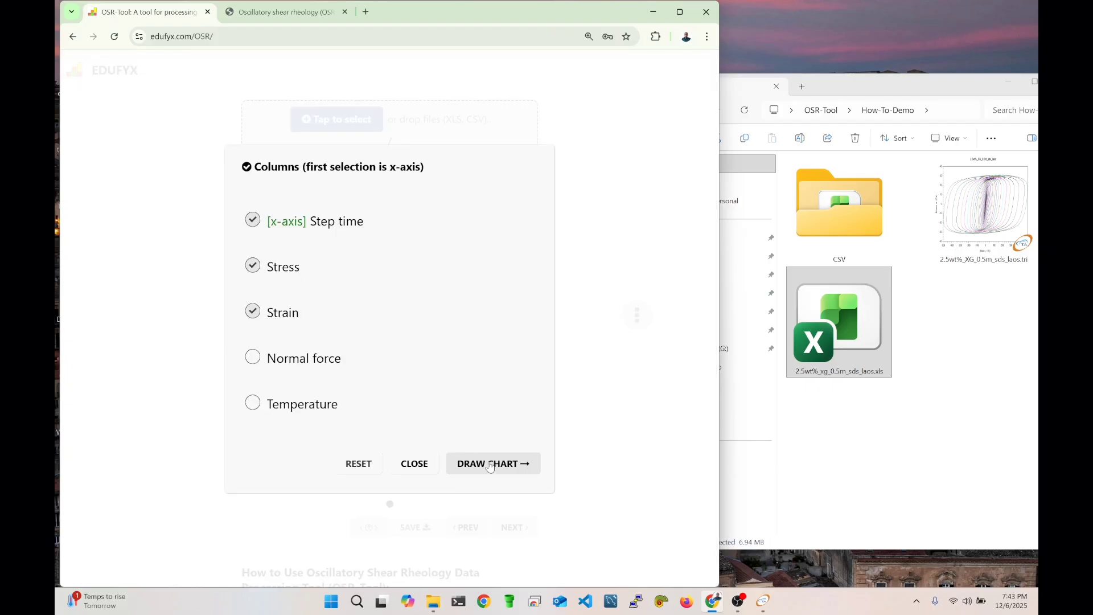
pyautogui.click(494, 462)
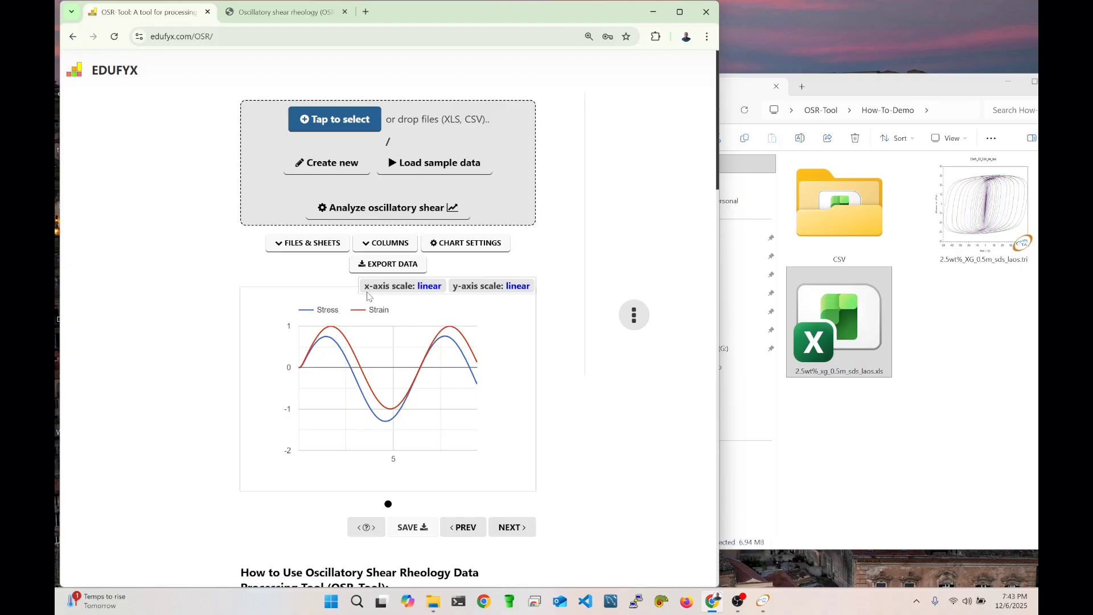
# Switch the chart's x-axis scale to log and back to linear.
pyautogui.click(427, 291)
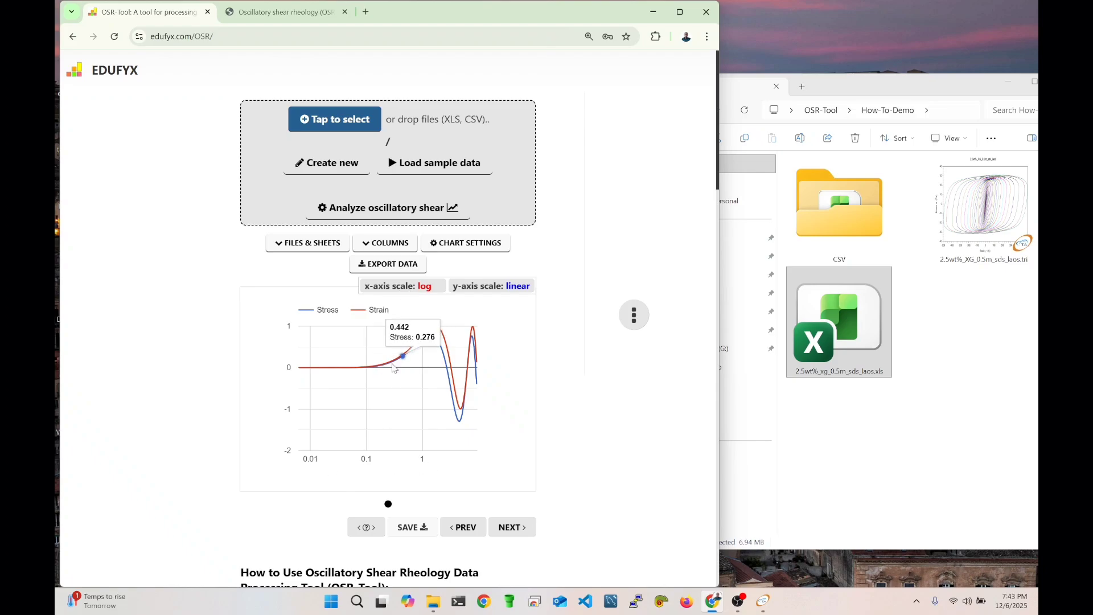
pyautogui.click(415, 289)
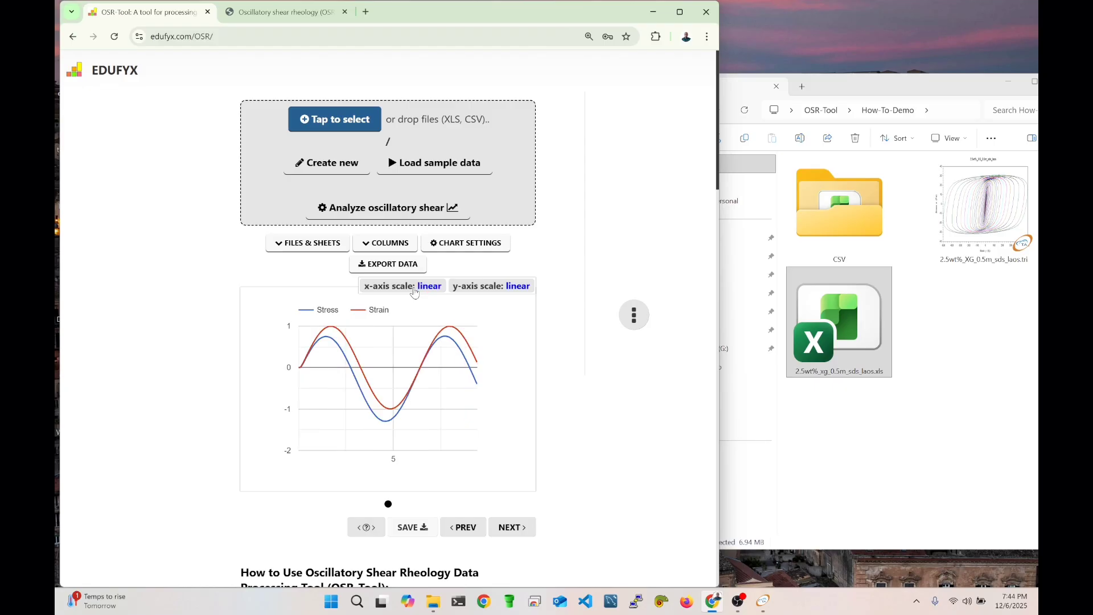
# Switch the chart's y-axis scale to log and back to linear.
pyautogui.click(508, 290)
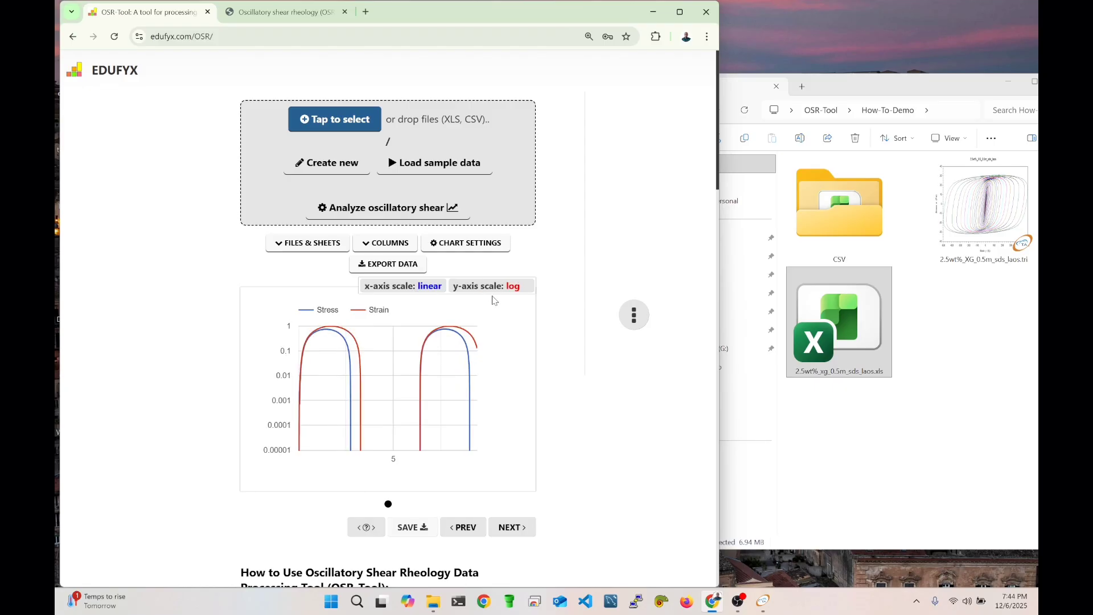
pyautogui.click(507, 290)
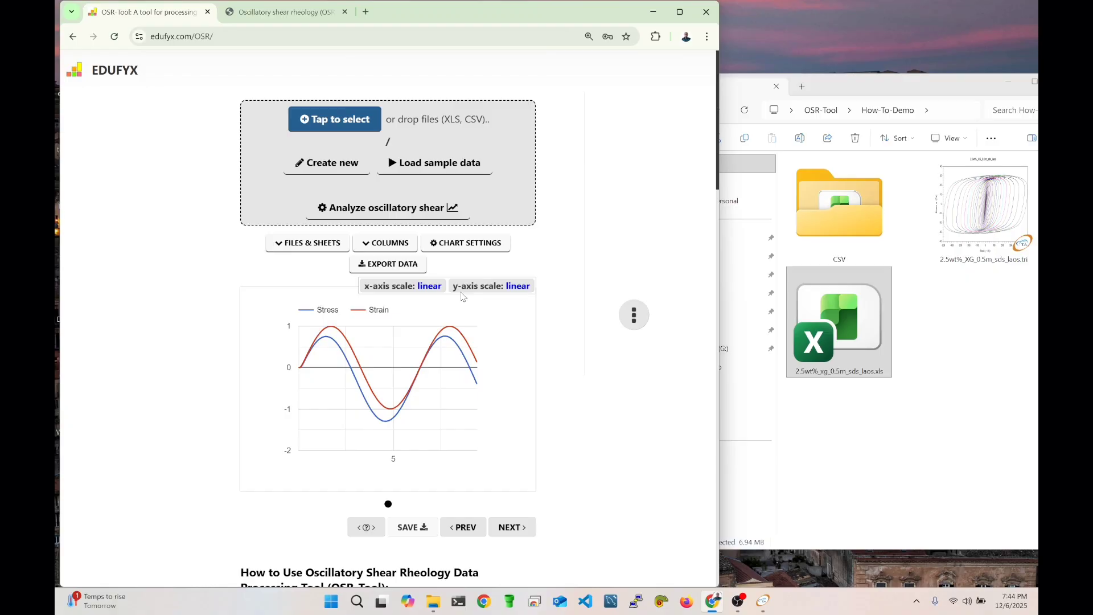
# Review the chart settings, from chart type and axis labels to legend, size, navigation and animation, and close them without changes.
pyautogui.click(471, 243)
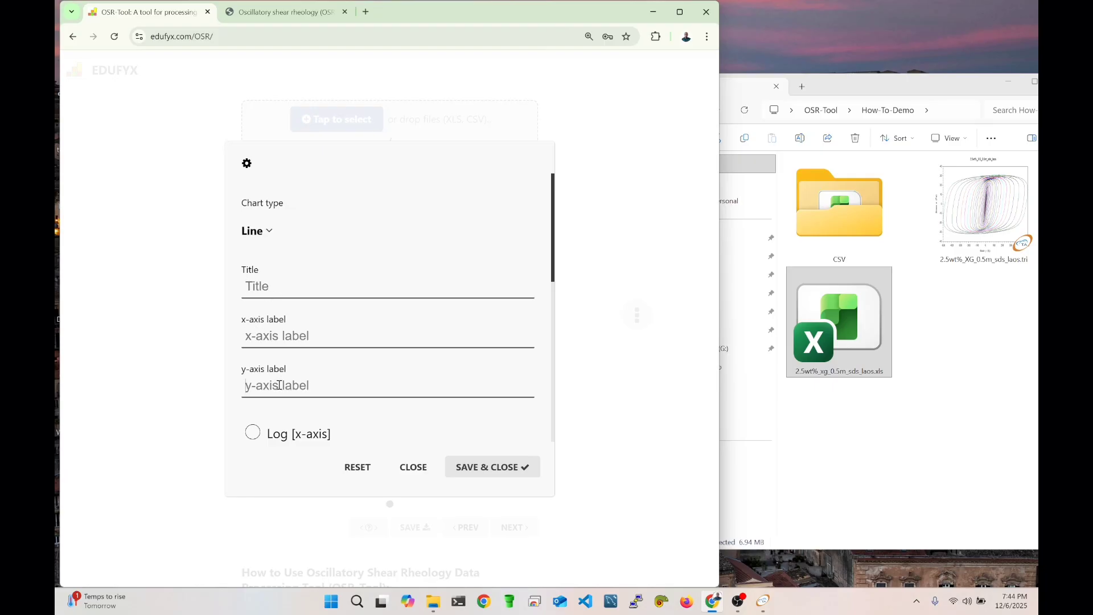
pyautogui.scroll(-2, 279, 385)
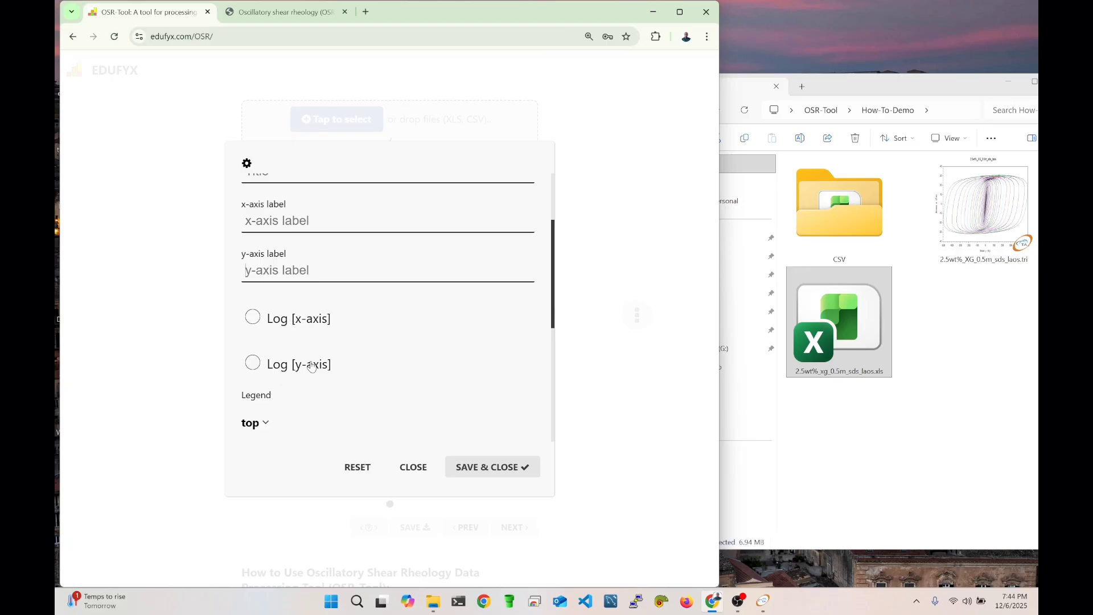
pyautogui.scroll(-1, 316, 348)
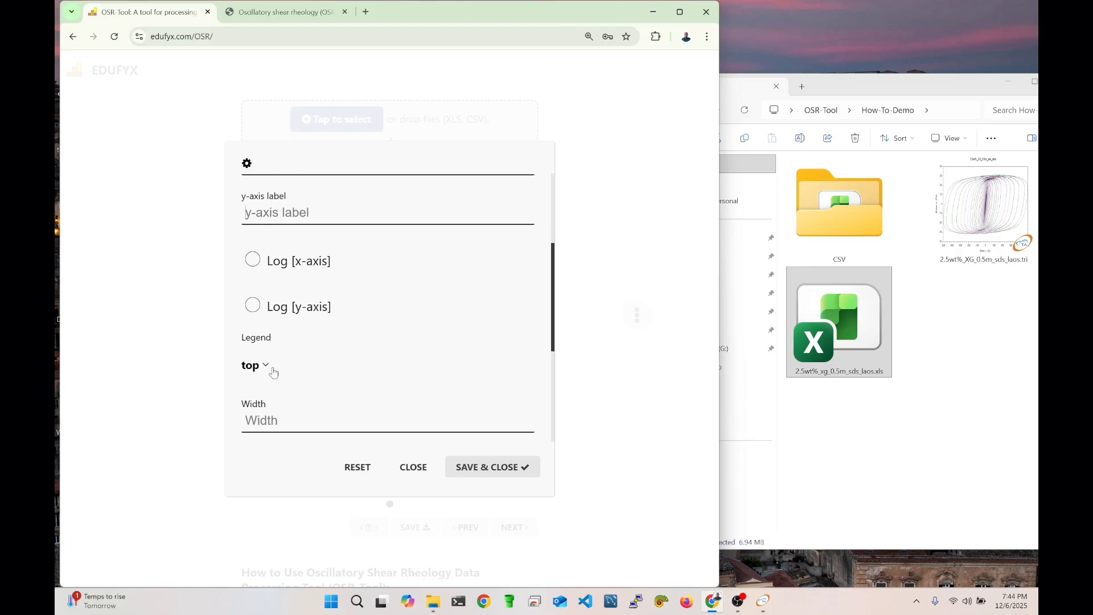
pyautogui.scroll(-1, 277, 382)
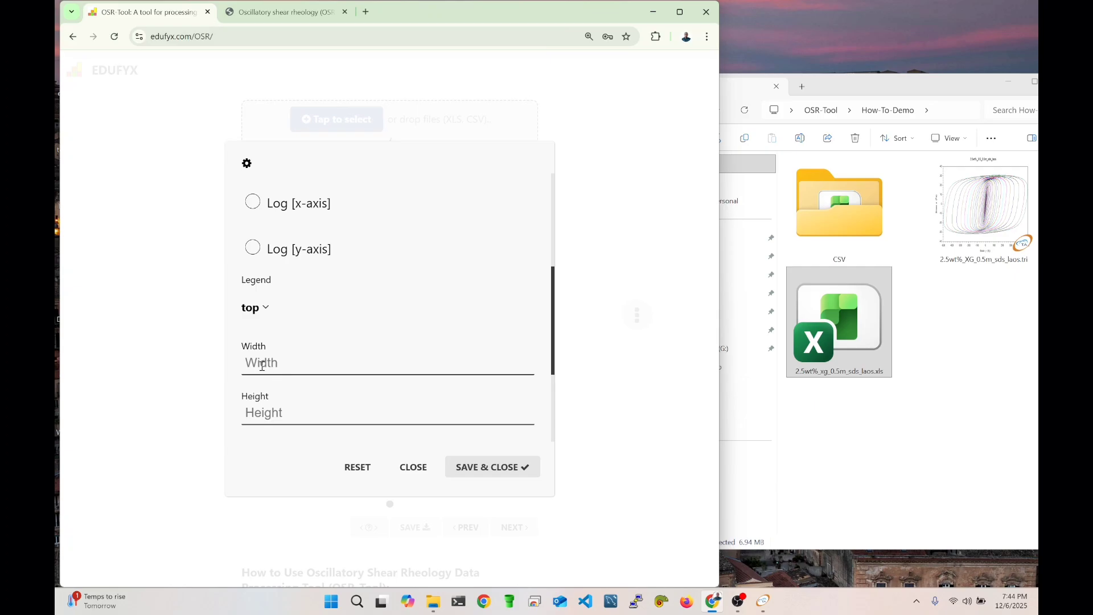
pyautogui.scroll(-2, 291, 397)
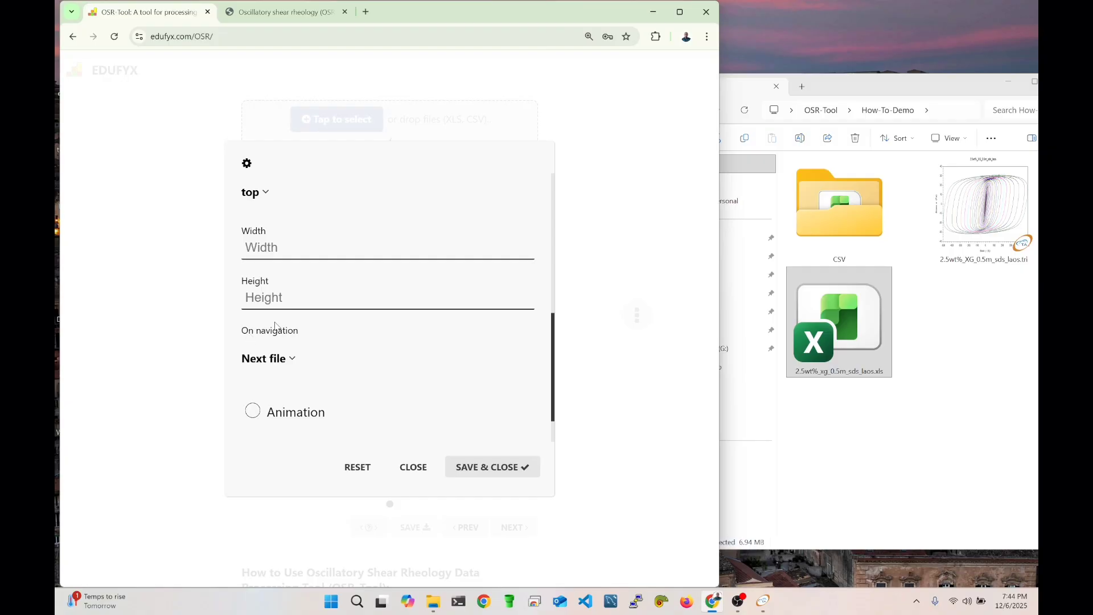
pyautogui.click(421, 466)
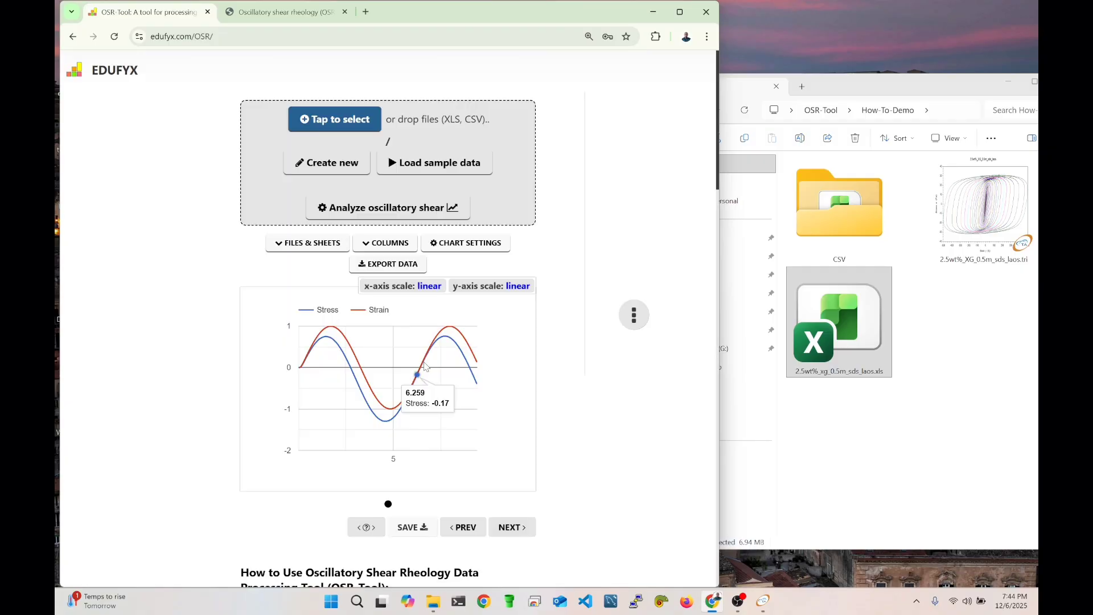
# Set chart navigation to move between sheets, and try it by going to Sine Strain - 2 and back to Sine Strain - 1.
pyautogui.scroll(-2, 426, 310)
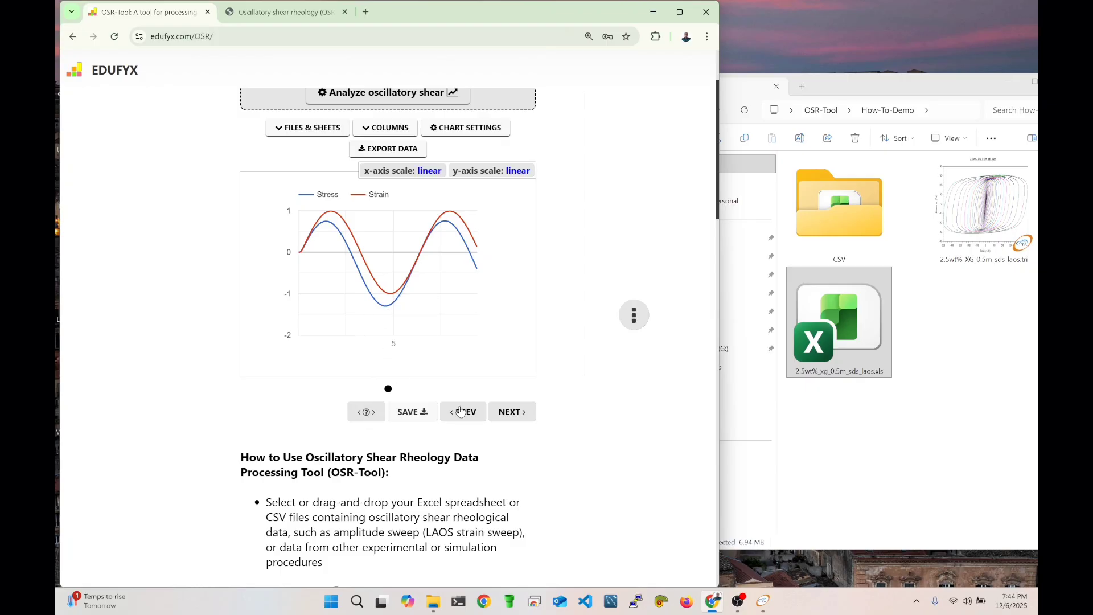
pyautogui.click(371, 419)
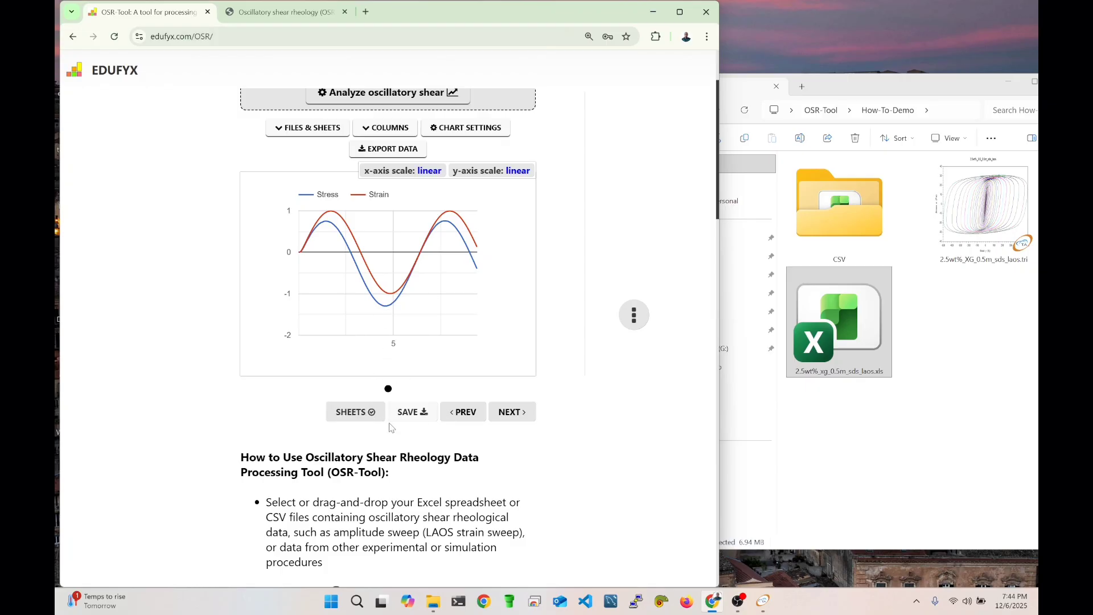
pyautogui.click(506, 417)
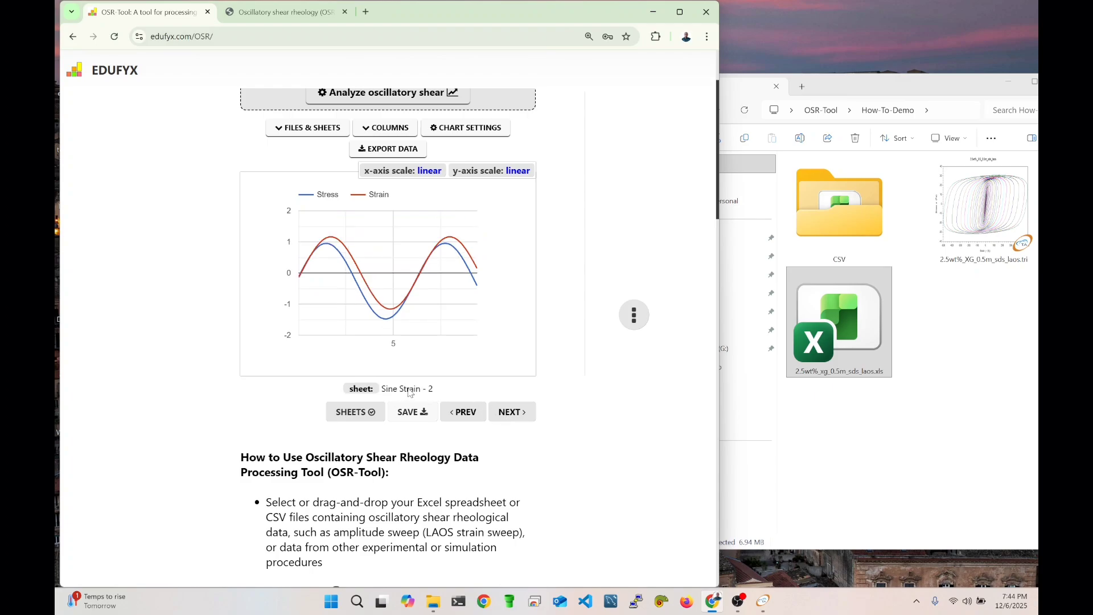
pyautogui.click(451, 419)
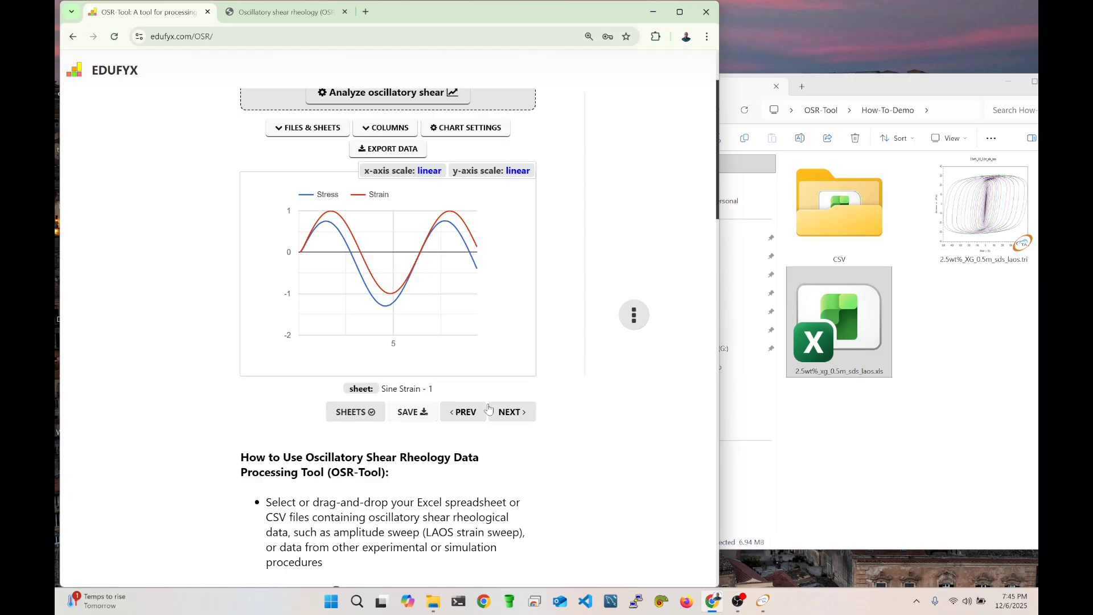
# Page forward through the Stress and Strain charts of successive sheets up to Sine Strain - 42.
pyautogui.click(520, 415)
pyautogui.click(520, 415)
pyautogui.click(520, 415)
pyautogui.click(520, 415)
pyautogui.doubleClick(520, 415)
pyautogui.doubleClick(520, 415)
pyautogui.tripleClick(520, 415)
pyautogui.doubleClick(520, 415)
pyautogui.doubleClick(520, 415)
pyautogui.tripleClick(519, 415)
pyautogui.click(519, 415)
pyautogui.tripleClick(519, 415)
pyautogui.doubleClick(520, 415)
pyautogui.doubleClick(519, 413)
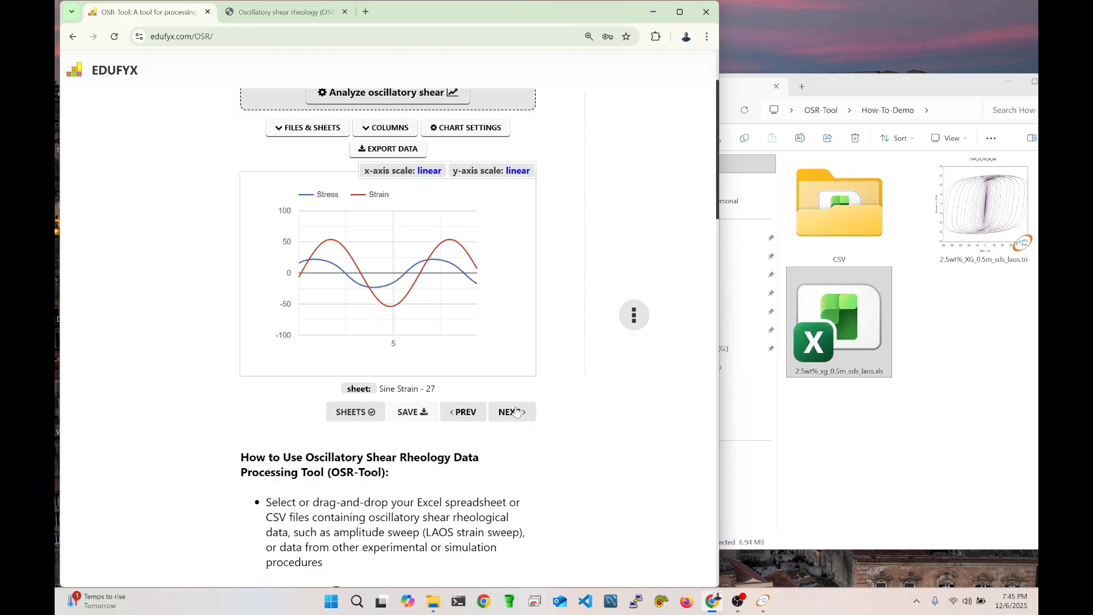
pyautogui.tripleClick(517, 413)
pyautogui.doubleClick(518, 413)
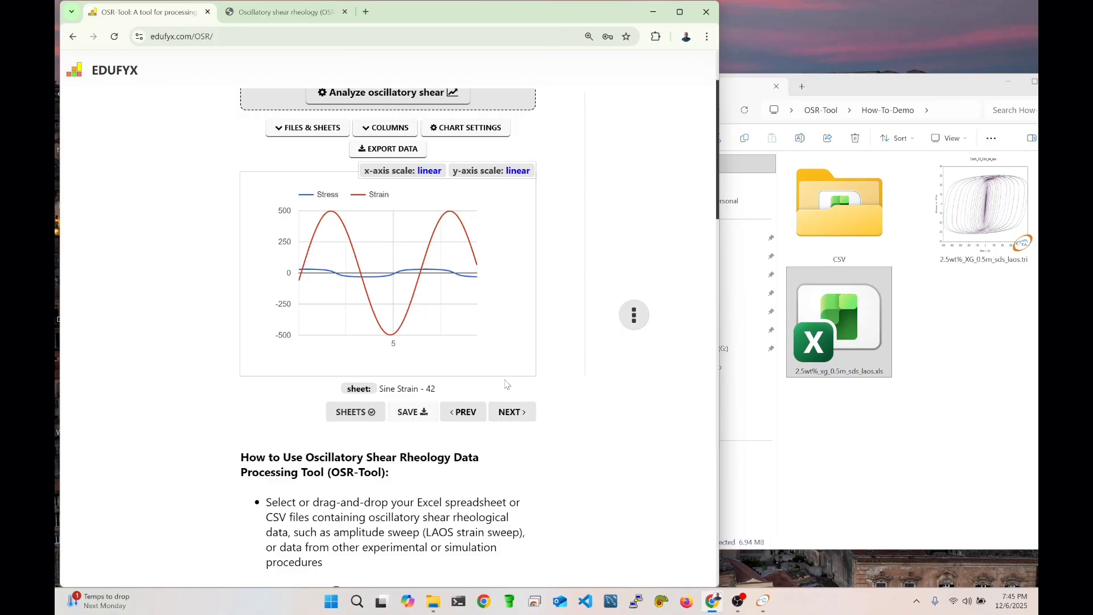
pyautogui.click(521, 412)
# Page back through the sheets to Sine Strain - 11, keeping chart navigation set to sheets.
pyautogui.doubleClick(467, 413)
pyautogui.tripleClick(466, 413)
pyautogui.doubleClick(468, 413)
pyautogui.tripleClick(468, 413)
pyautogui.doubleClick(469, 412)
pyautogui.tripleClick(469, 412)
pyautogui.doubleClick(470, 413)
pyautogui.click(469, 412)
pyautogui.doubleClick(469, 412)
pyautogui.doubleClick(469, 413)
pyautogui.doubleClick(469, 412)
pyautogui.tripleClick(469, 413)
pyautogui.doubleClick(469, 413)
pyautogui.doubleClick(470, 413)
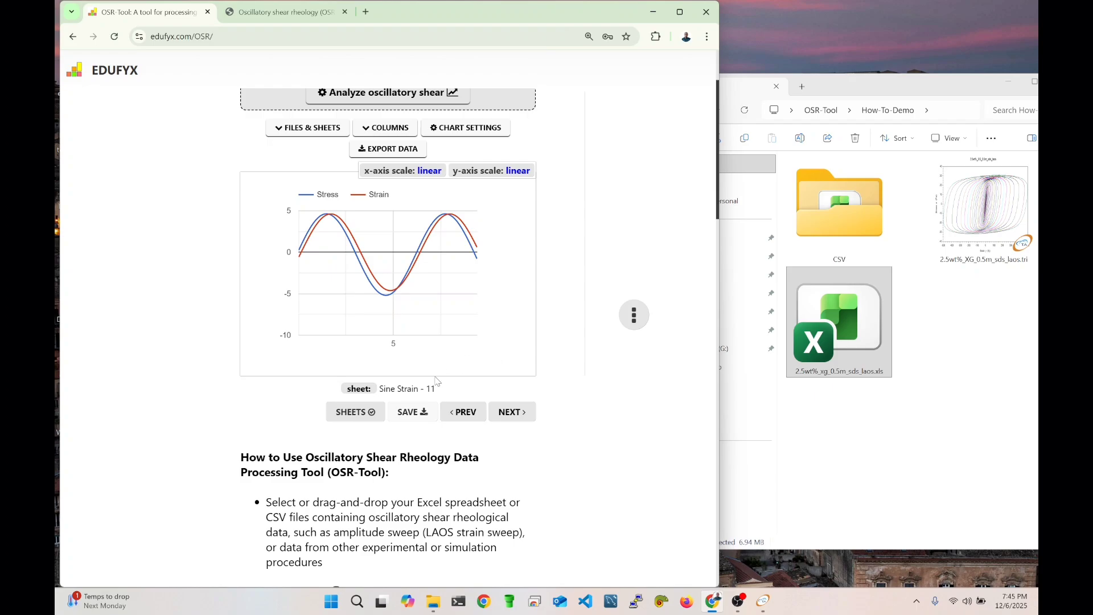
pyautogui.click(342, 419)
pyautogui.click(363, 418)
# Save the Sine Strain - 11 chart as a JPEG image under the default filename, and view the downloaded picture.
pyautogui.moveTo(477, 255)
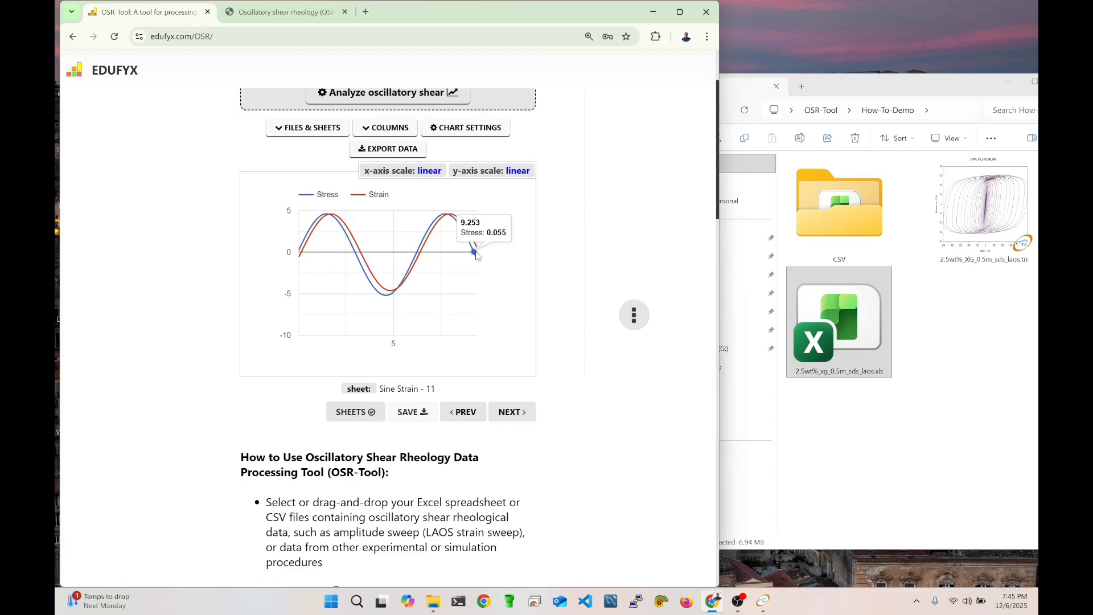
pyautogui.scroll(-1, 464, 320)
pyautogui.scroll(2, 442, 304)
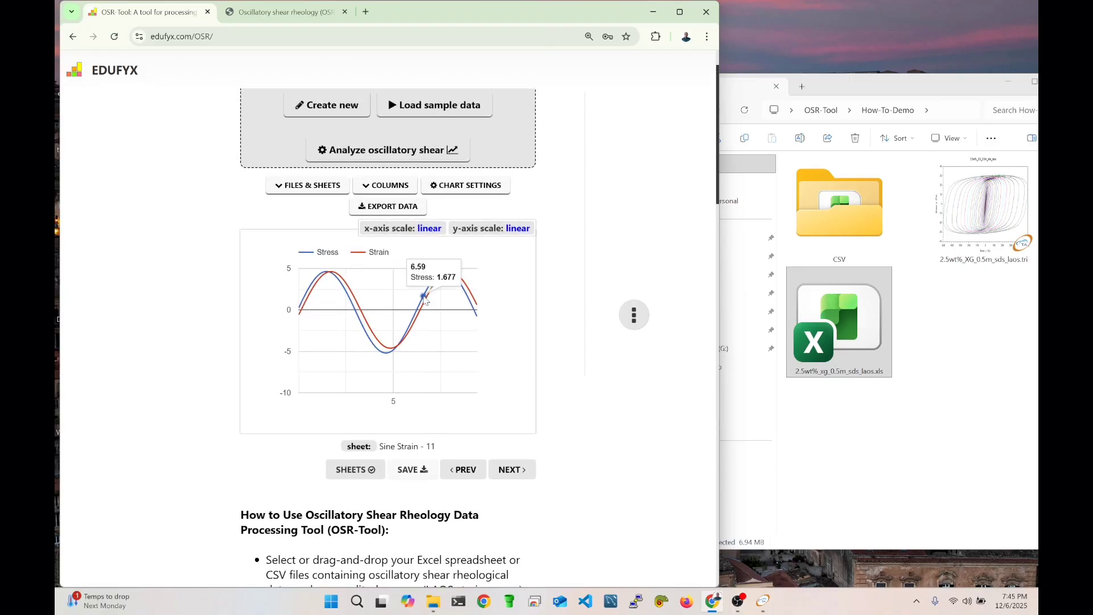
pyautogui.click(414, 472)
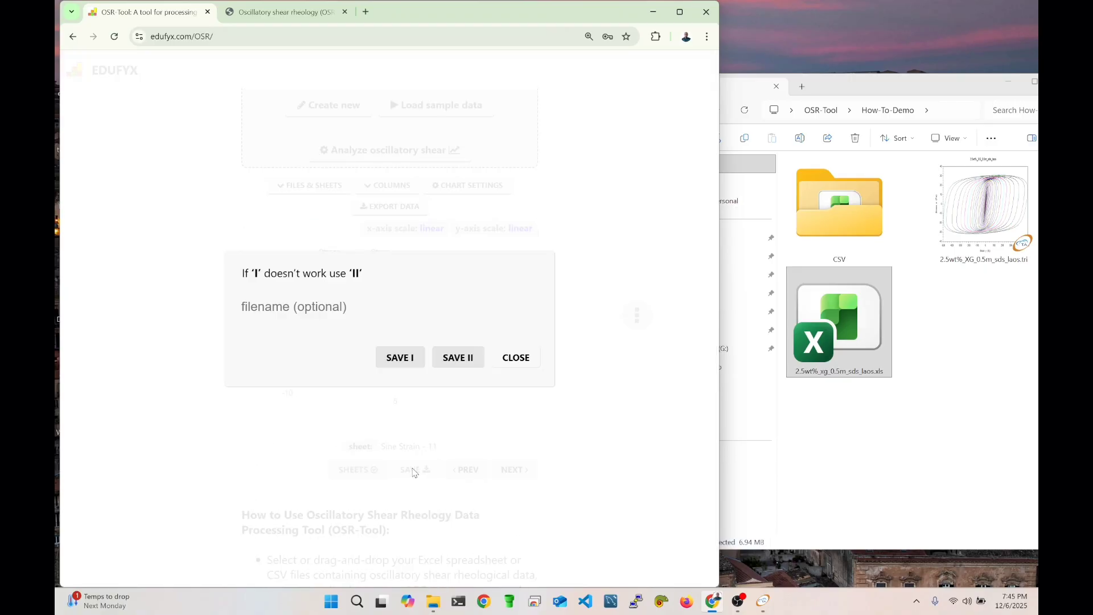
pyautogui.click(400, 358)
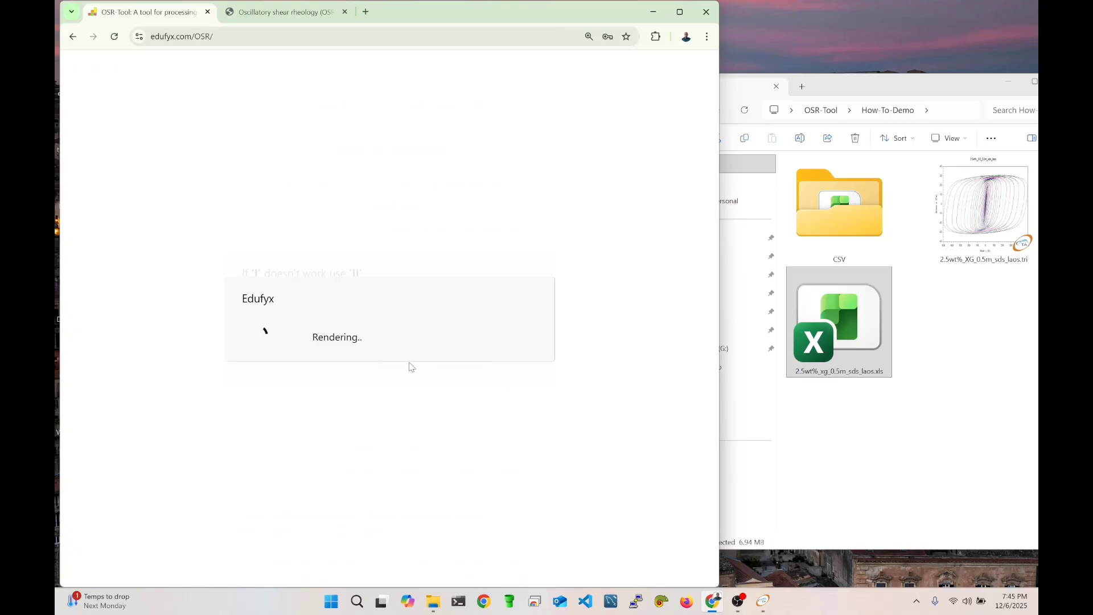
pyautogui.click(518, 333)
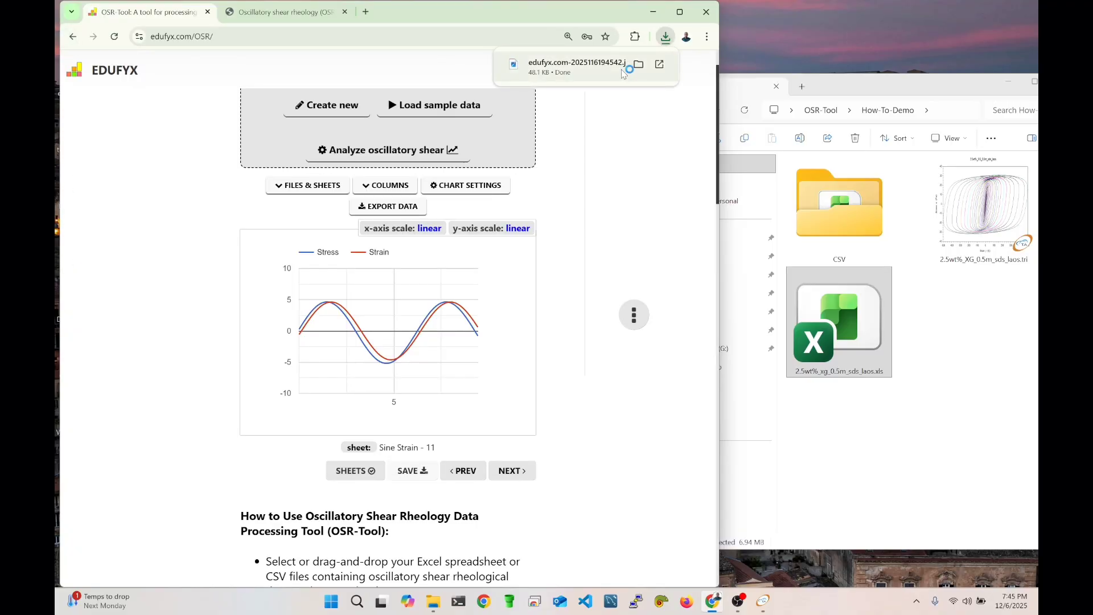
pyautogui.click(625, 74)
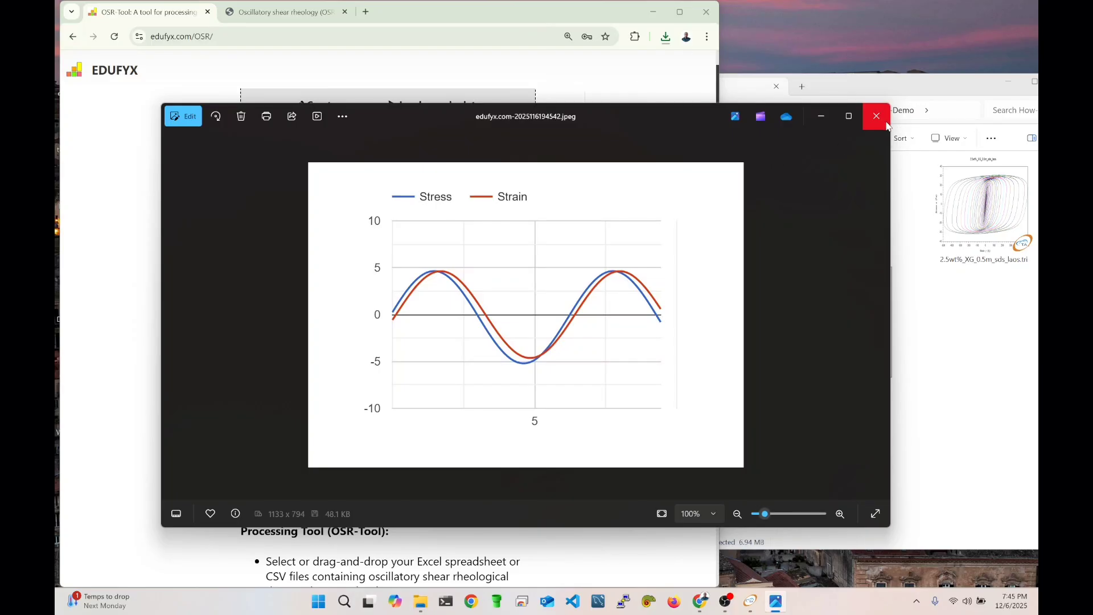
pyautogui.click(887, 121)
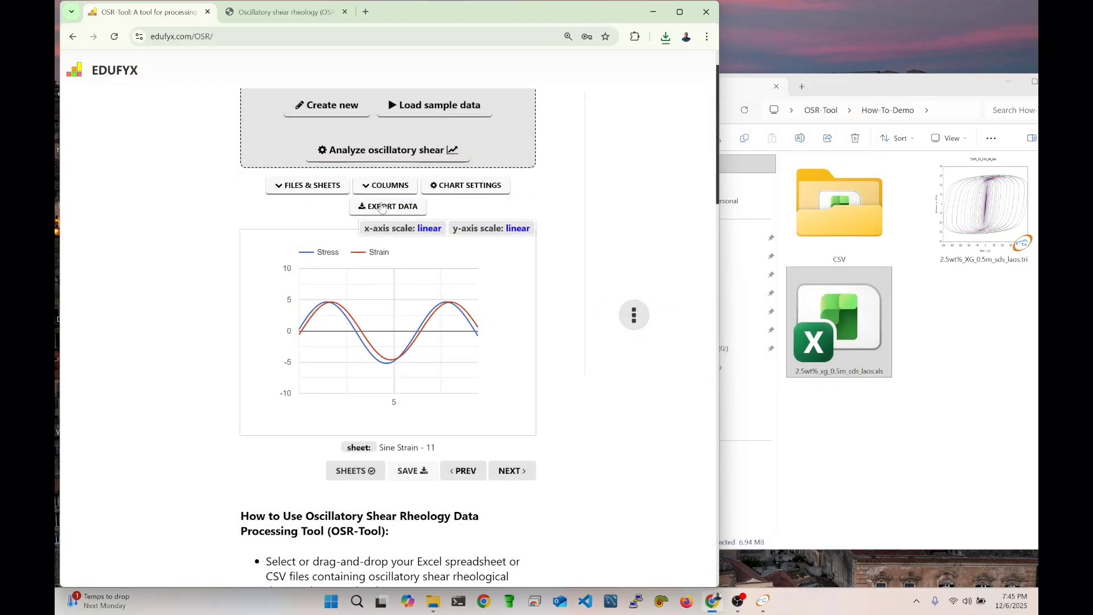
# Export the Step time, Strain and Stress columns to a CSV file under the default filename, and check the file in Excel.
pyautogui.scroll(1, 317, 218)
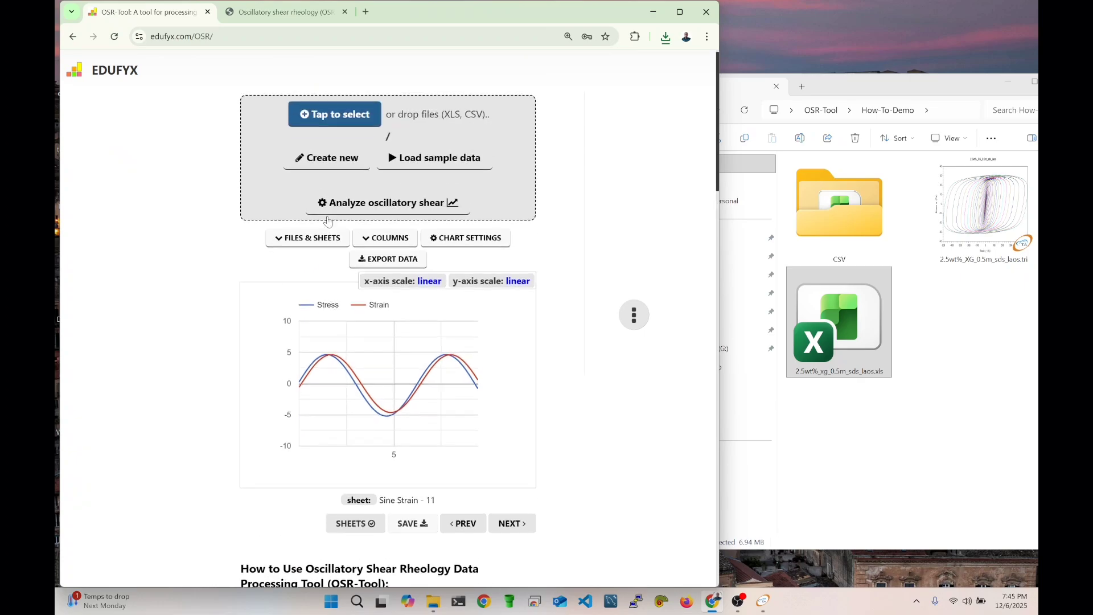
pyautogui.click(386, 276)
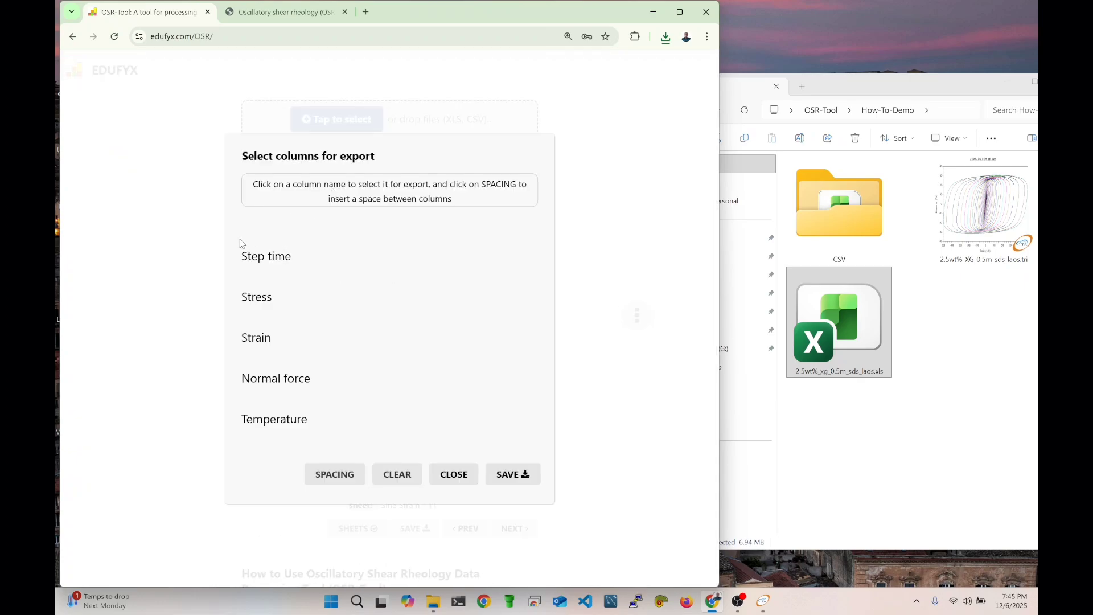
pyautogui.click(270, 257)
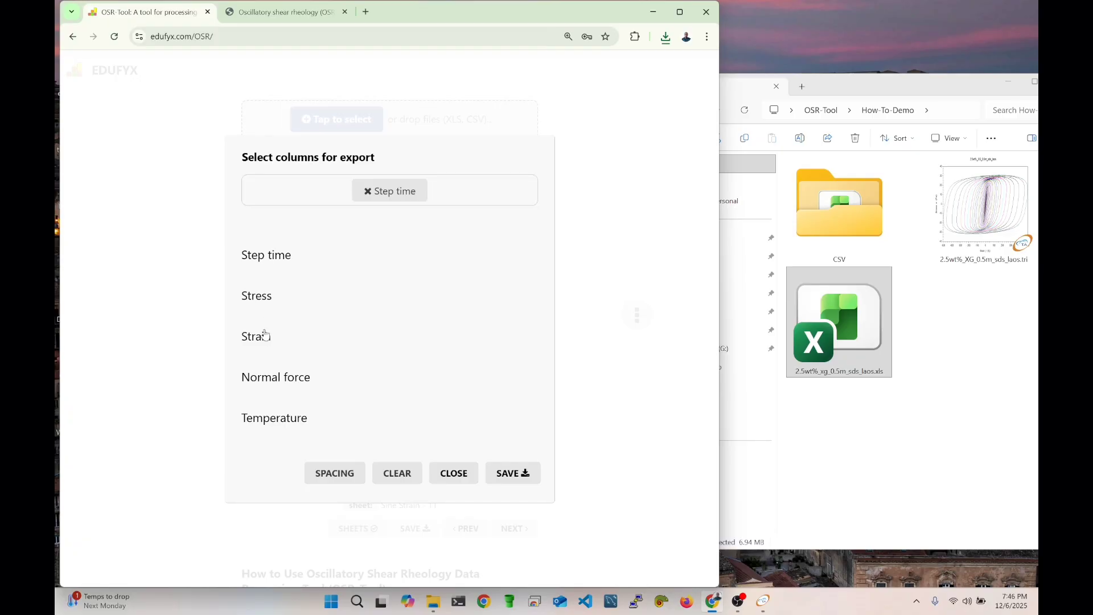
pyautogui.click(266, 338)
pyautogui.click(268, 300)
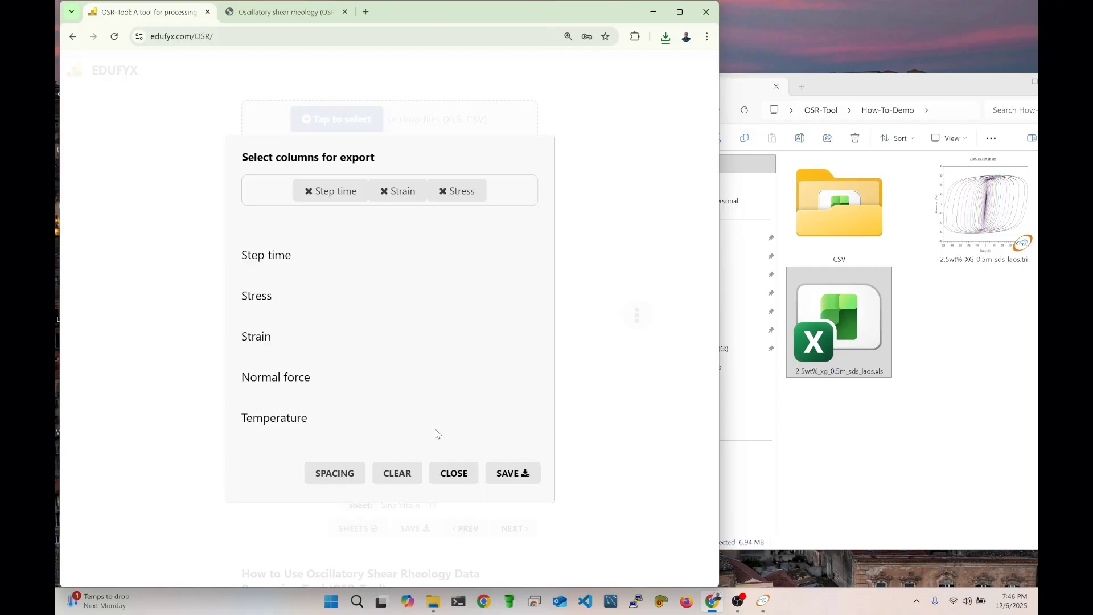
pyautogui.click(512, 475)
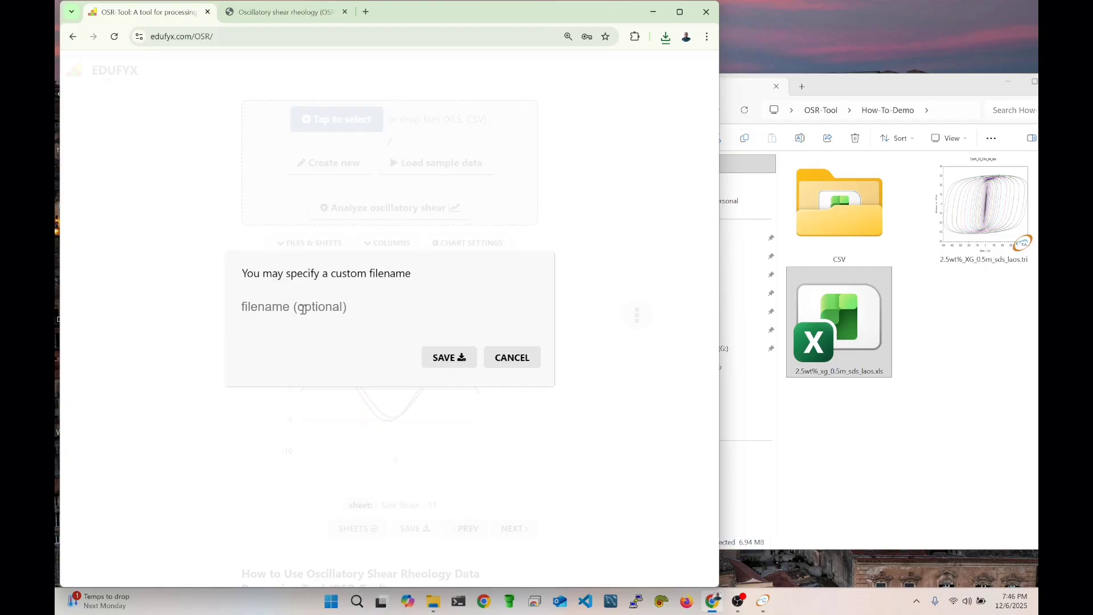
pyautogui.click(448, 357)
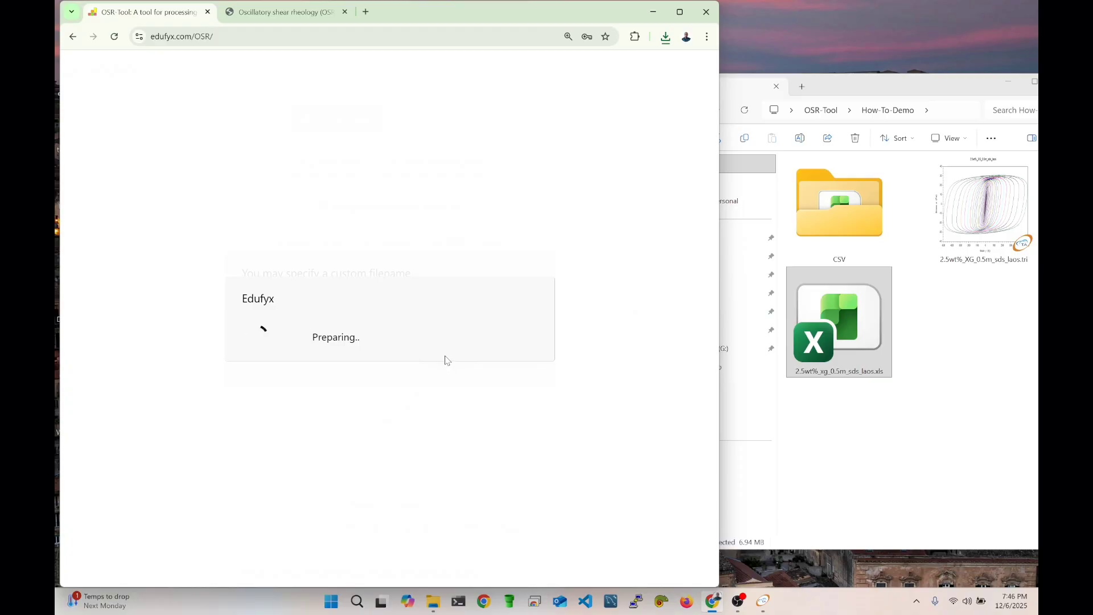
pyautogui.click(519, 333)
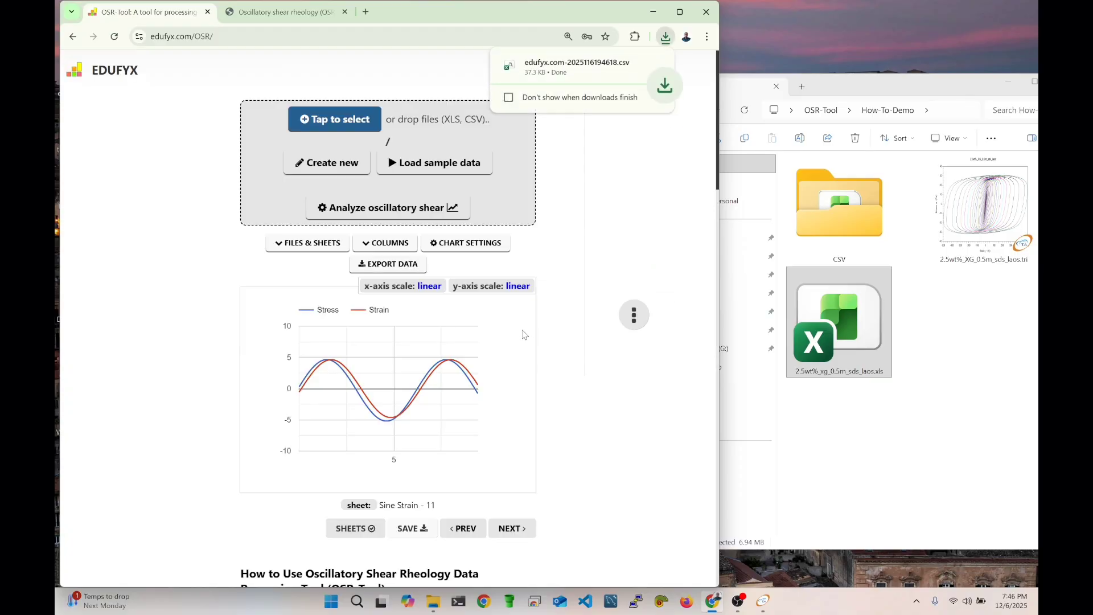
pyautogui.click(606, 78)
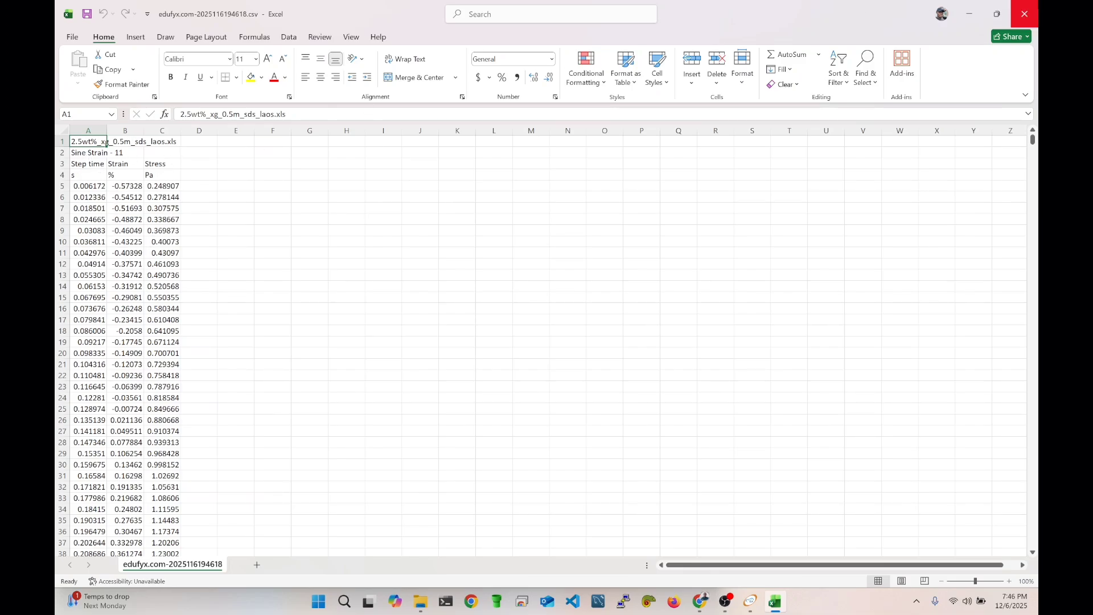
pyautogui.click(1024, 21)
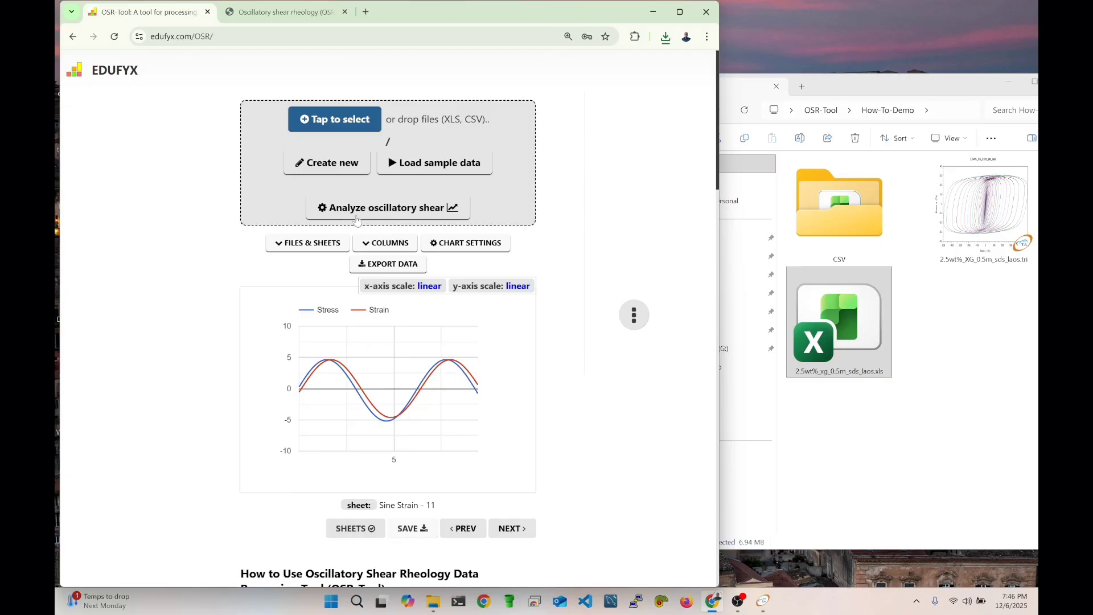
# Examine the general options, the oscillatory shear analysis settings for stress filtering and odd harmonics count, and the chart settings, closing each.
pyautogui.click(634, 315)
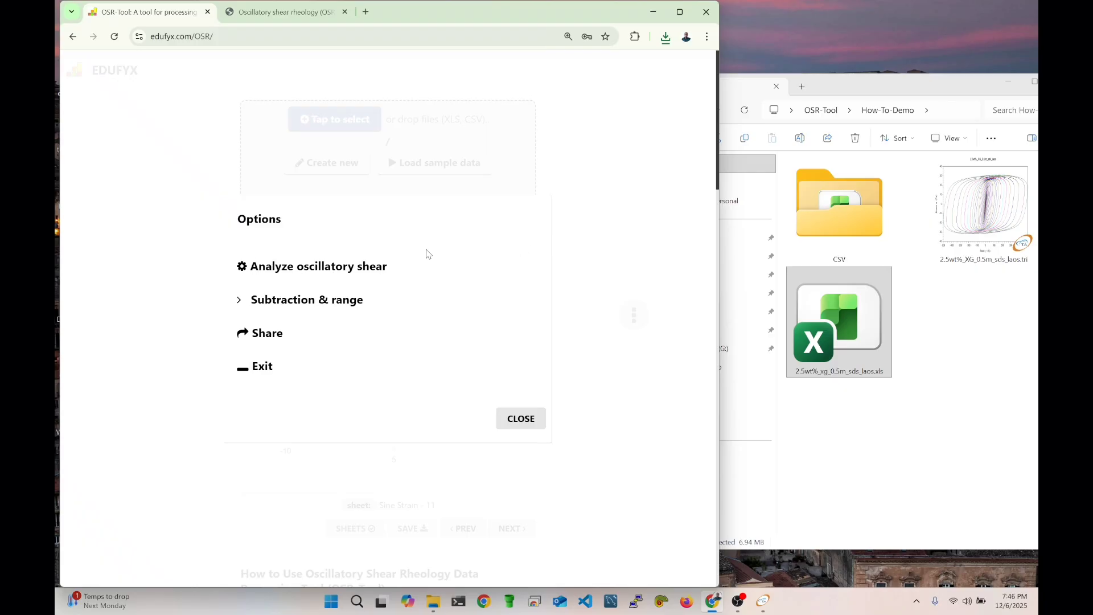
pyautogui.click(521, 418)
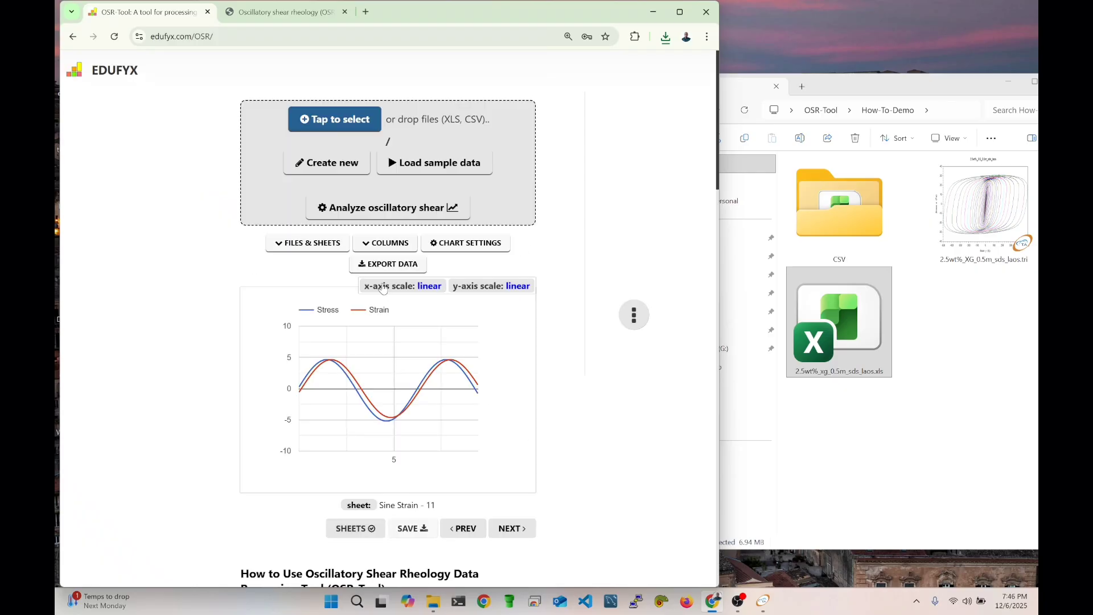
pyautogui.click(402, 208)
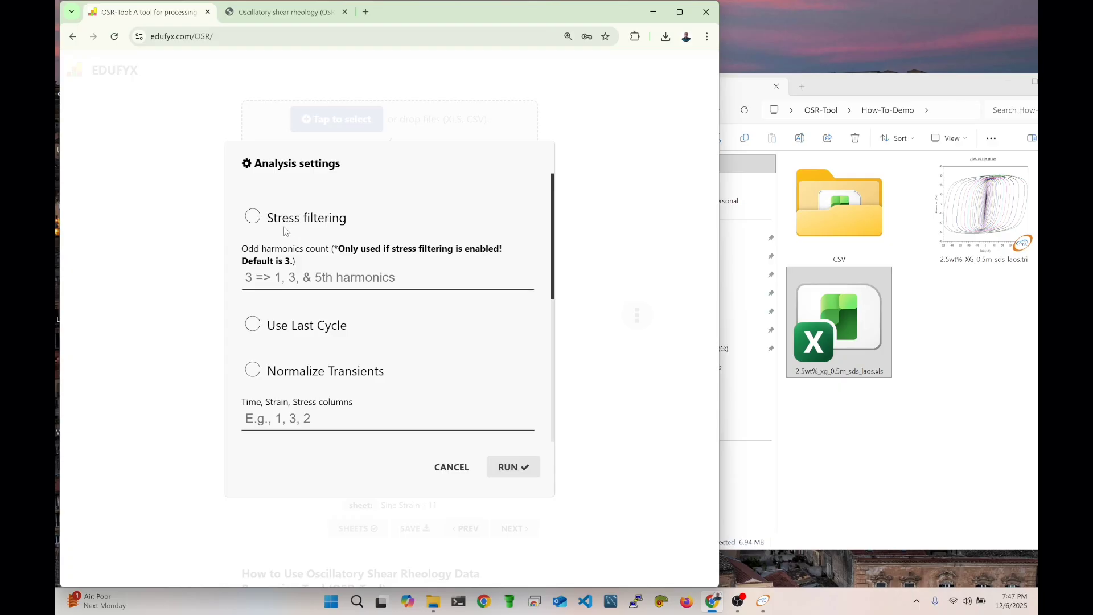
pyautogui.click(287, 226)
pyautogui.click(285, 279)
pyautogui.click(304, 223)
pyautogui.scroll(-1, 312, 308)
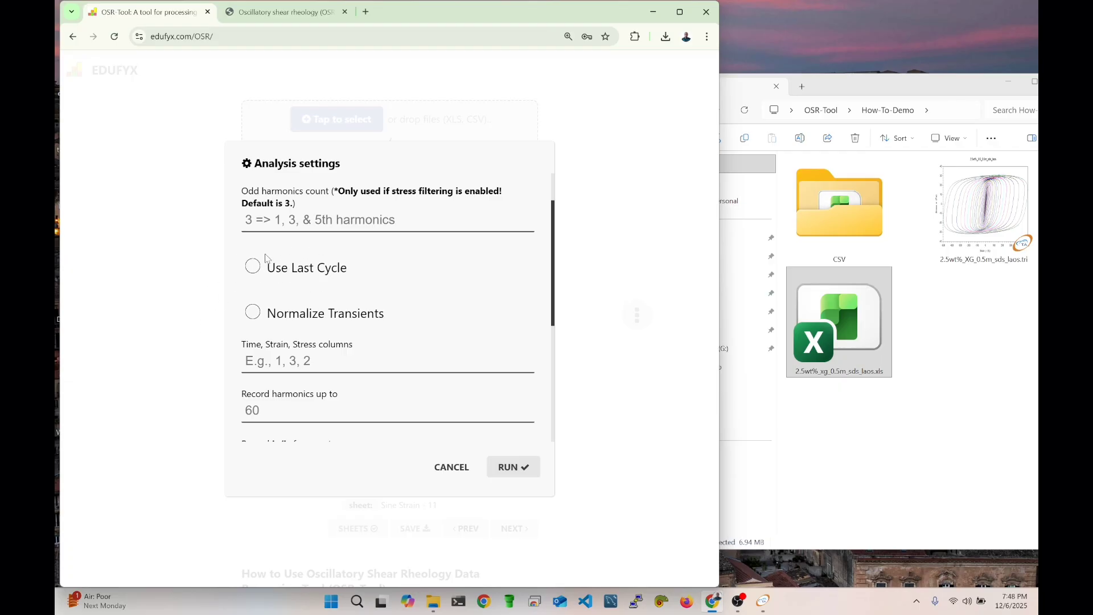
pyautogui.scroll(1, 284, 228)
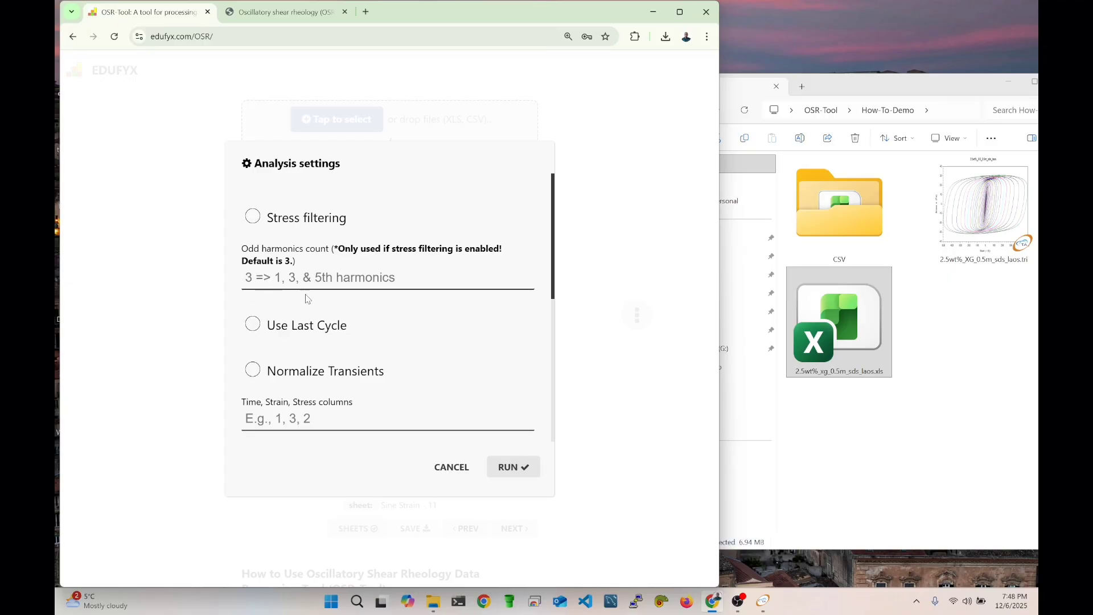
pyautogui.click(450, 465)
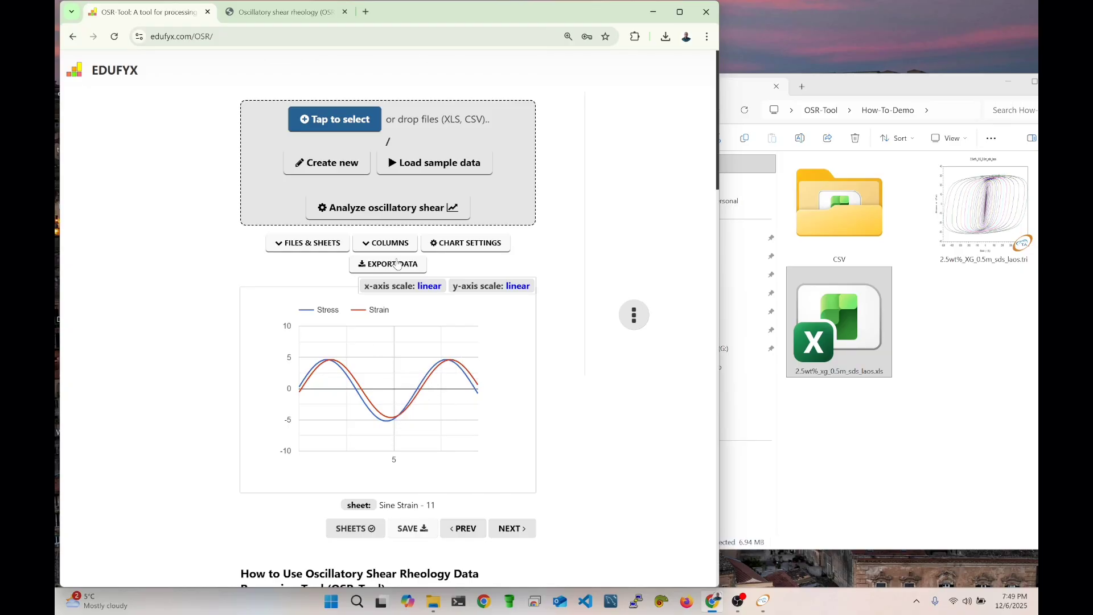
pyautogui.click(452, 246)
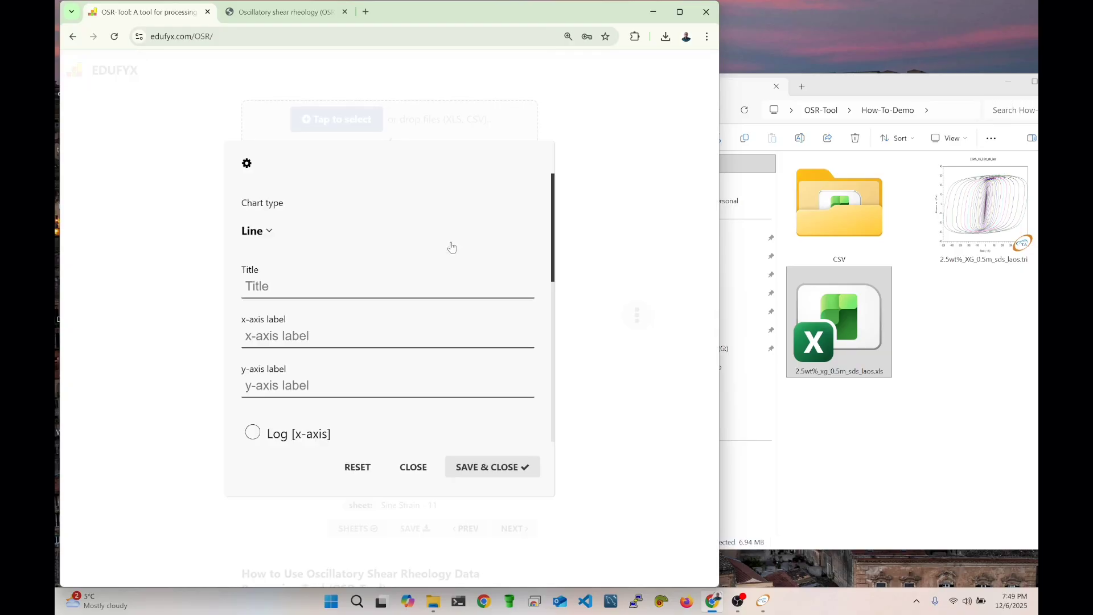
pyautogui.click(413, 467)
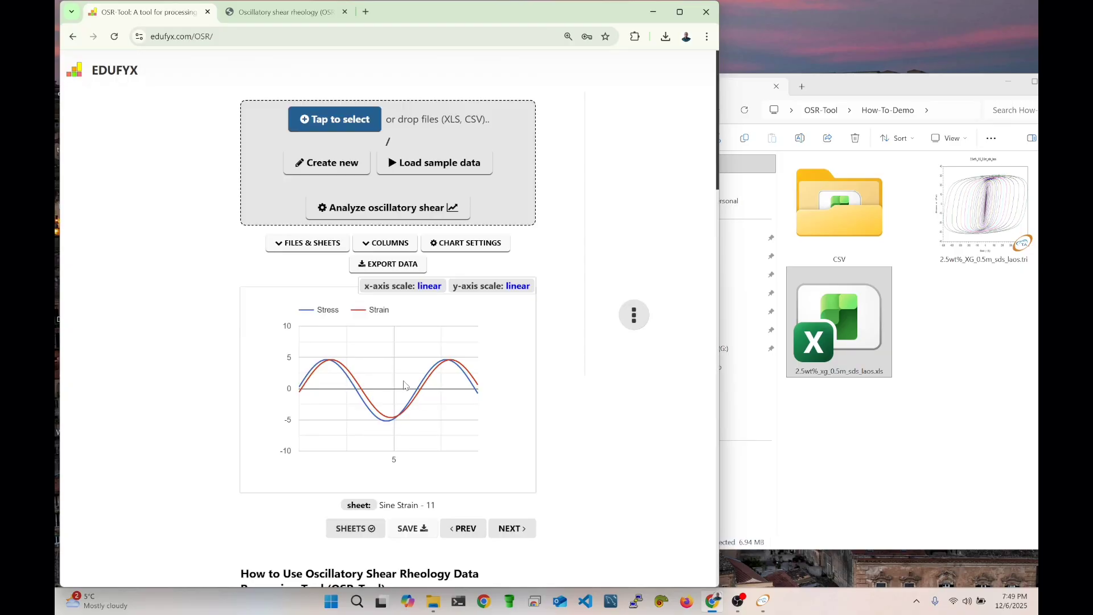
# Open the oscillatory shear analysis settings and set the Time, Strain, Stress columns to 1,3,2.
pyautogui.click(381, 210)
pyautogui.scroll(-1, 351, 315)
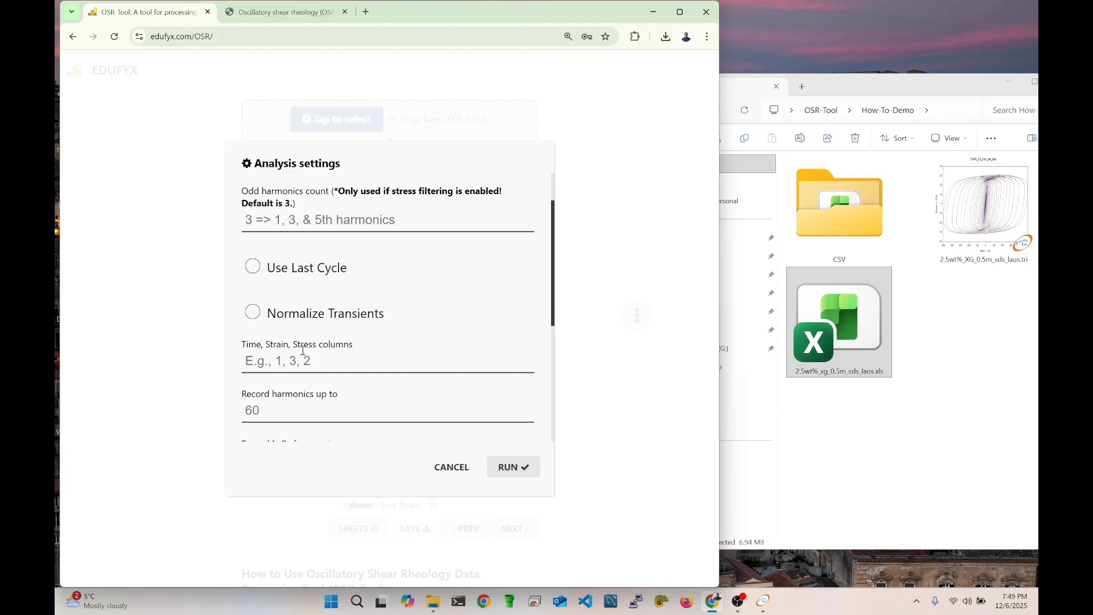
pyautogui.click(270, 357)
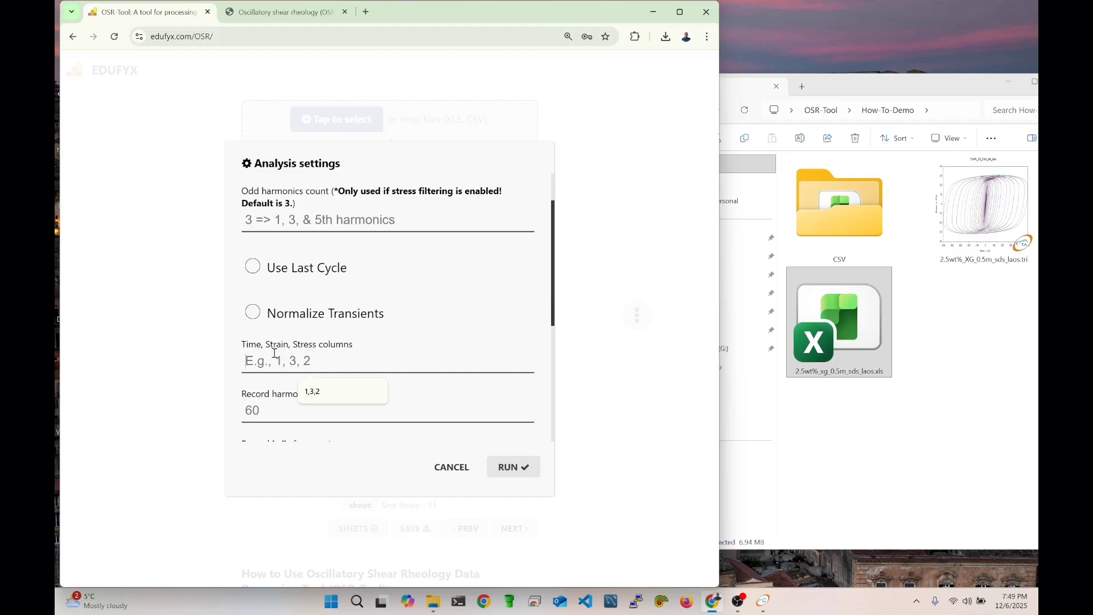
pyautogui.click(333, 389)
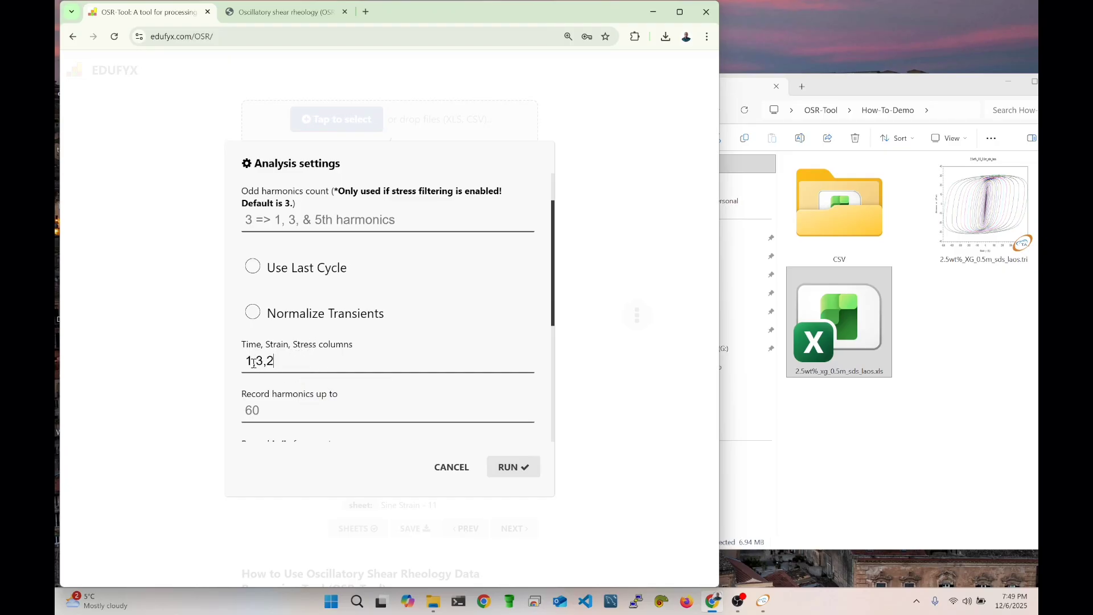
# Clear the Time, Strain, Stress columns entry in the analysis settings.
pyautogui.moveTo(250, 360); pyautogui.dragTo(247, 360)
pyautogui.moveTo(277, 365); pyautogui.dragTo(270, 366)
pyautogui.click(274, 360)
pyautogui.press('BackSpace')
pyautogui.press('BackSpace')
pyautogui.press('BackSpace')
pyautogui.press('BackSpace')
pyautogui.press('BackSpace')
pyautogui.click(828, 314)
pyautogui.click(292, 355)
# Set the recorded In/I1 ratios to n up to 10 and run the oscillatory shear analysis.
pyautogui.scroll(-1, 319, 367)
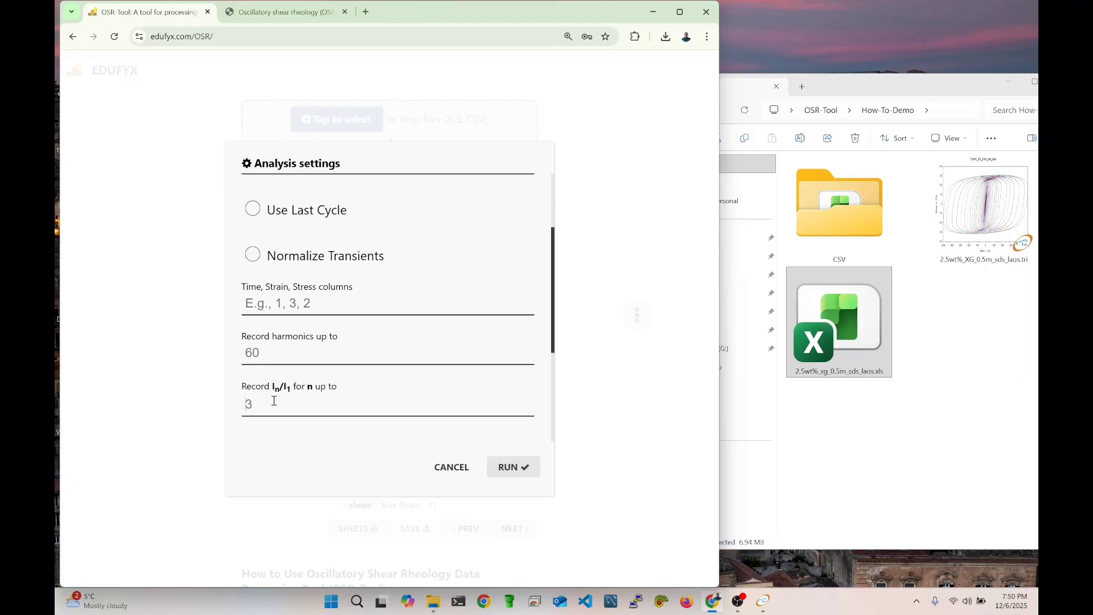
pyautogui.click(276, 416)
pyautogui.write('11')
pyautogui.scroll(-1, 330, 397)
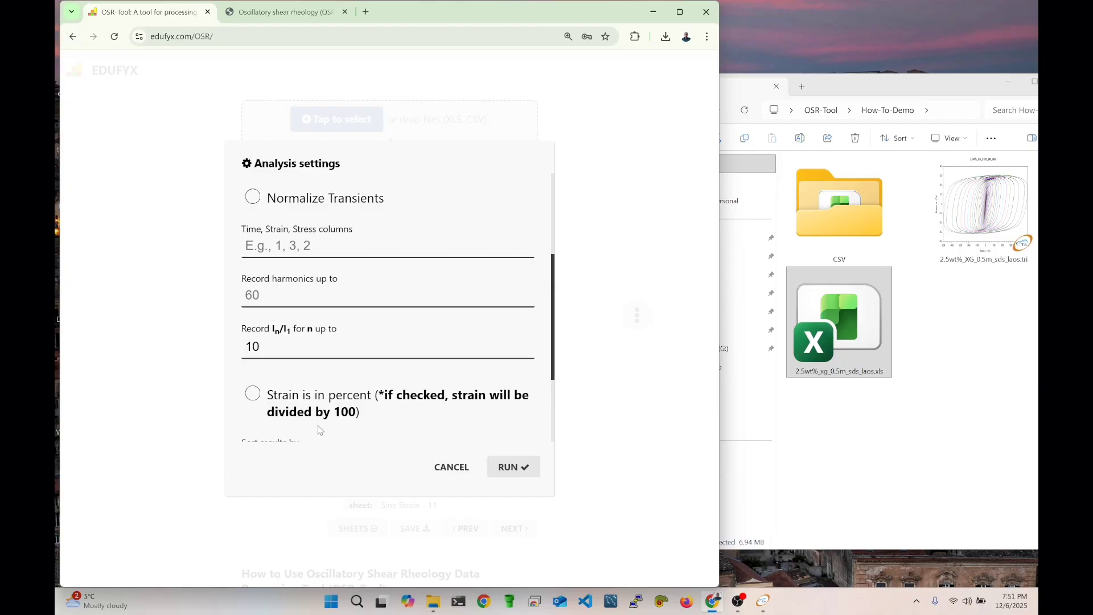
pyautogui.scroll(-1, 324, 387)
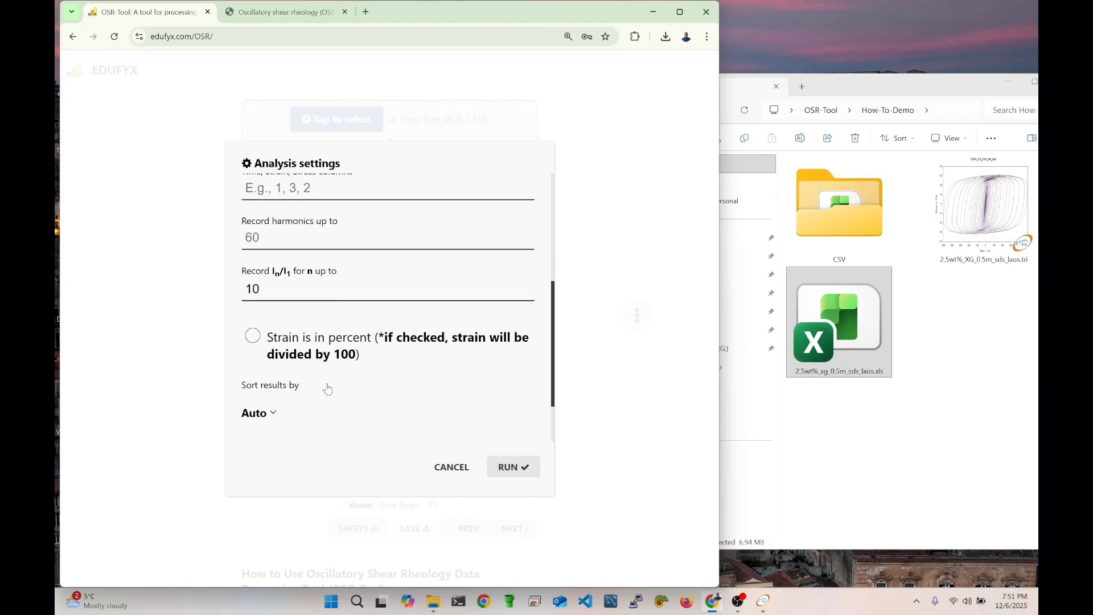
pyautogui.scroll(4, 329, 388)
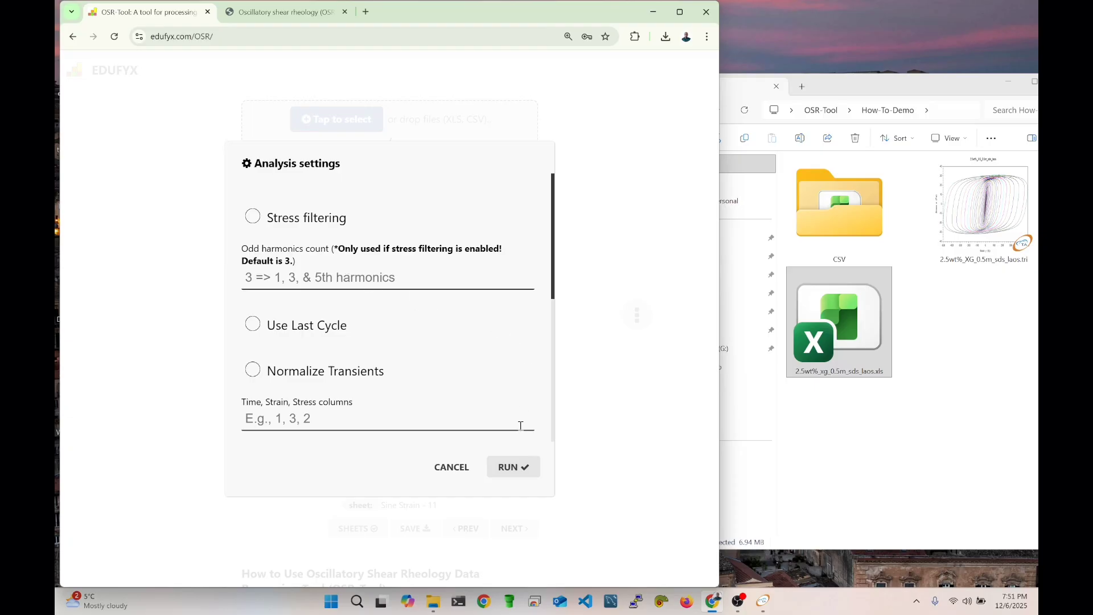
pyautogui.click(511, 476)
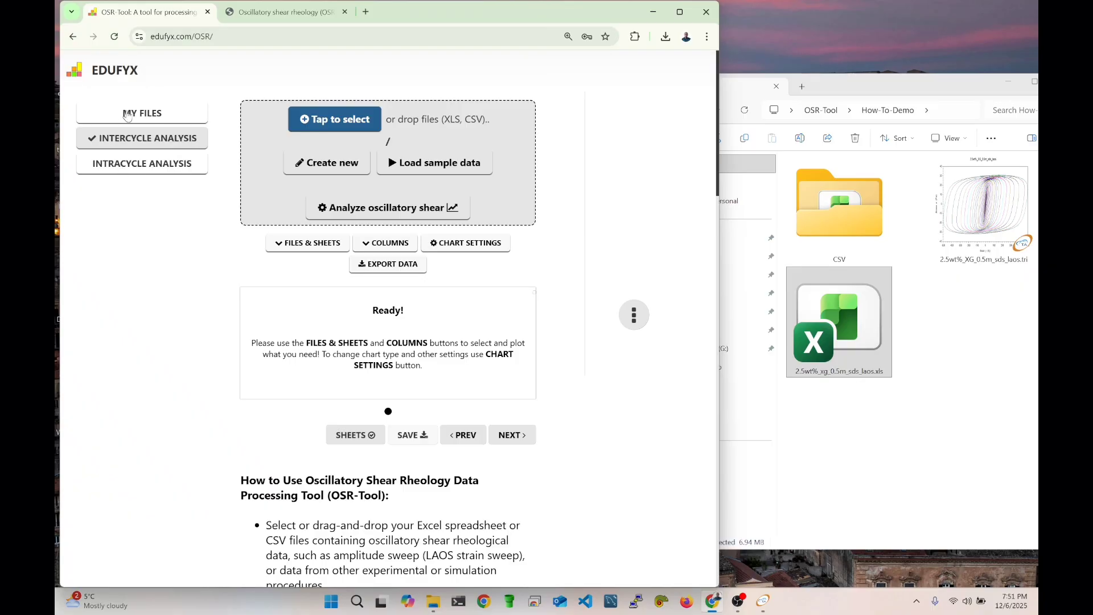
# Switch to the original uploaded files and look through the workbook's list of Sine Strain sheets.
pyautogui.click(160, 115)
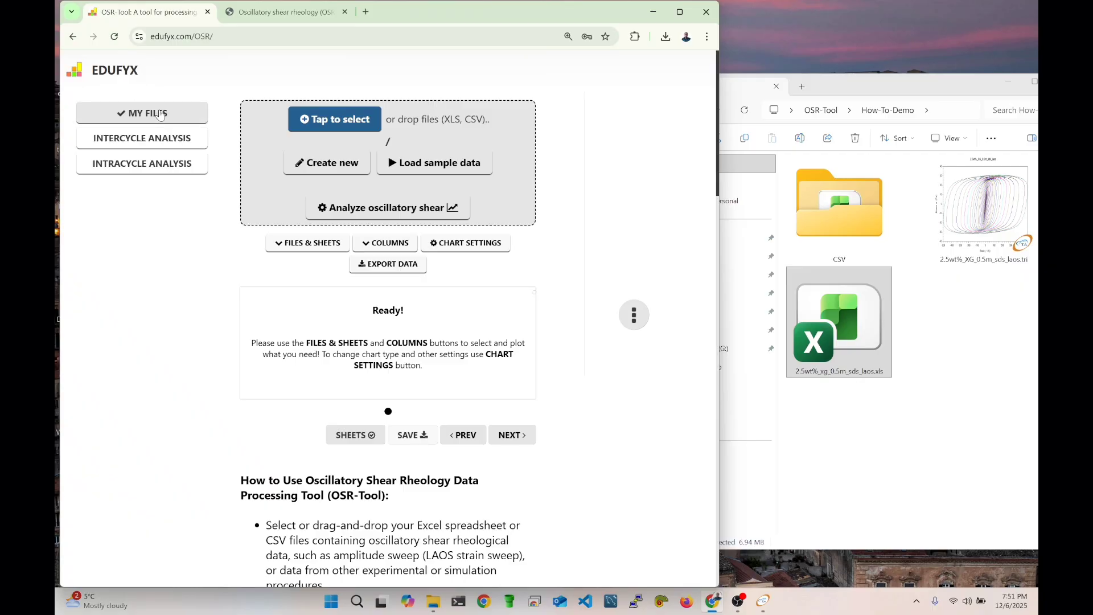
pyautogui.click(312, 248)
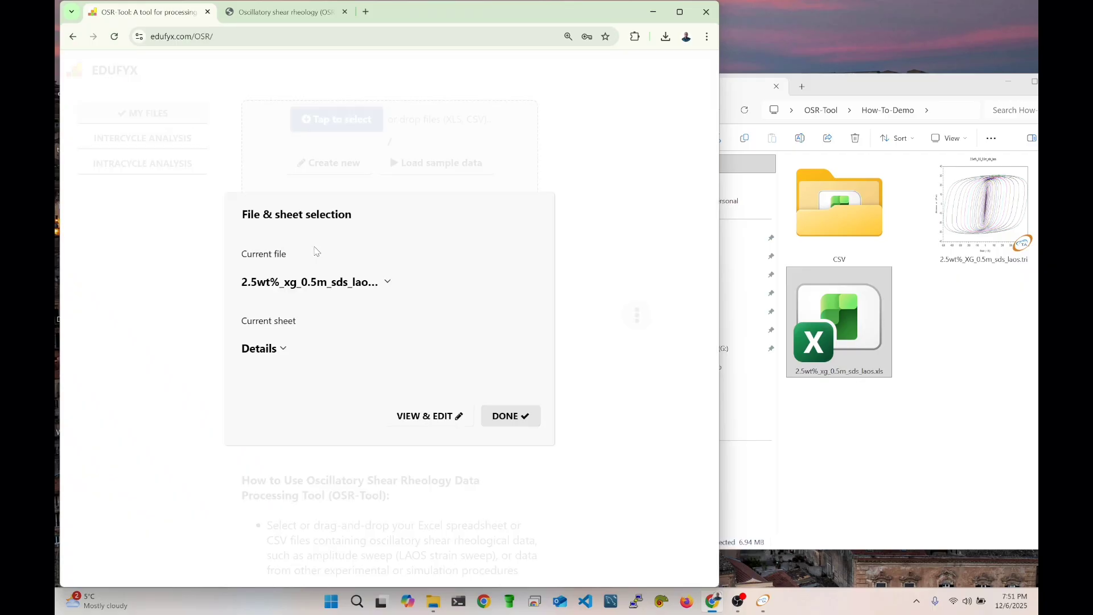
pyautogui.click(289, 352)
pyautogui.scroll(-15, 322, 305)
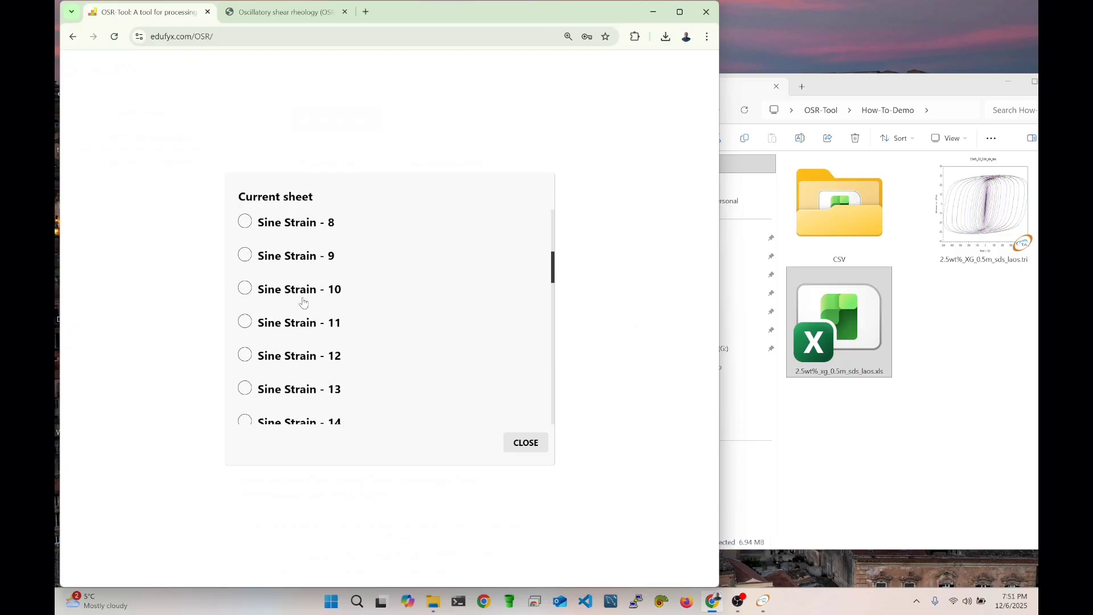
pyautogui.scroll(-4, 322, 305)
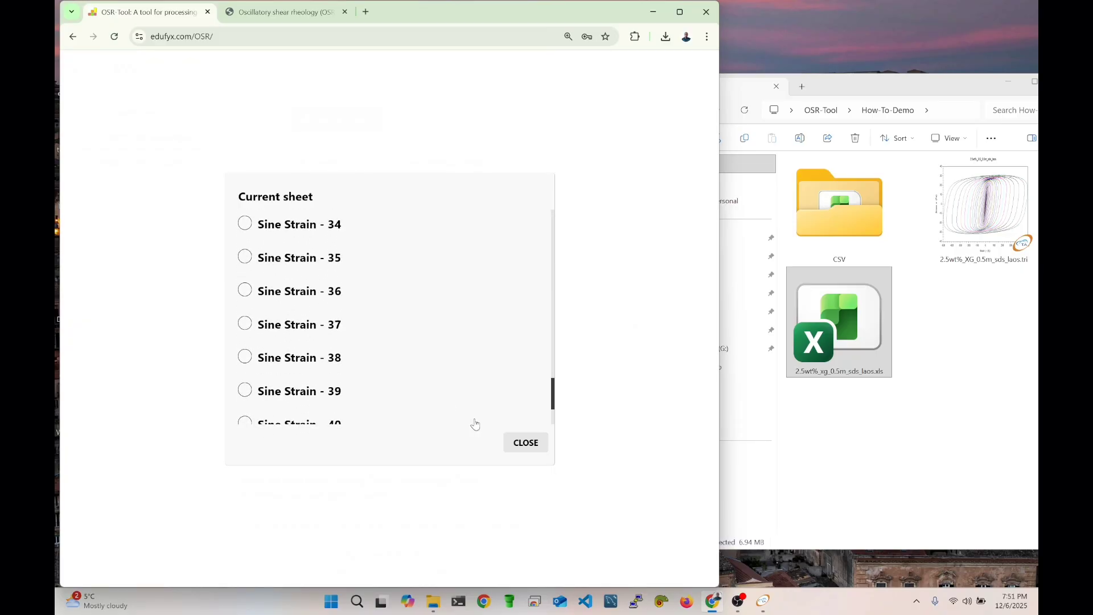
pyautogui.click(526, 443)
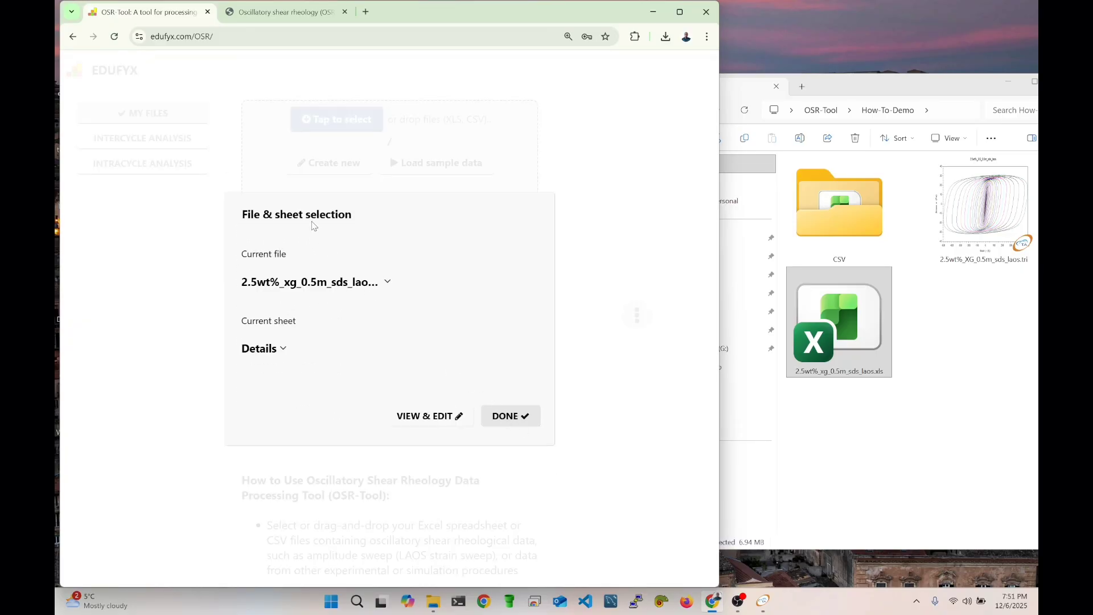
pyautogui.click(498, 416)
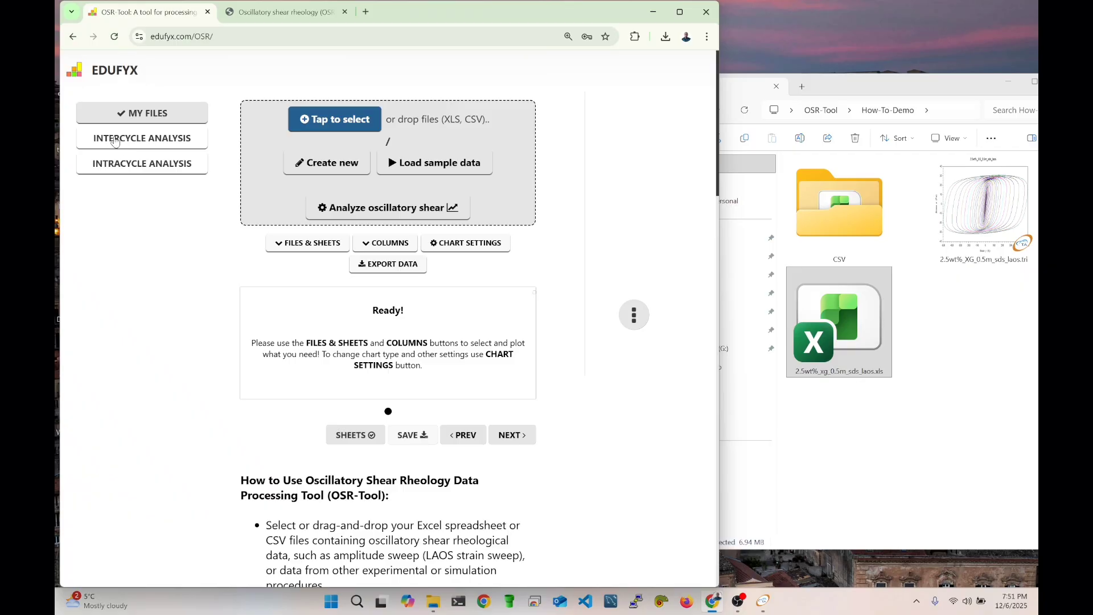
# Switch to the intercycle analysis results and open the Intercycle_data sheet for viewing in a maximized window.
pyautogui.click(152, 143)
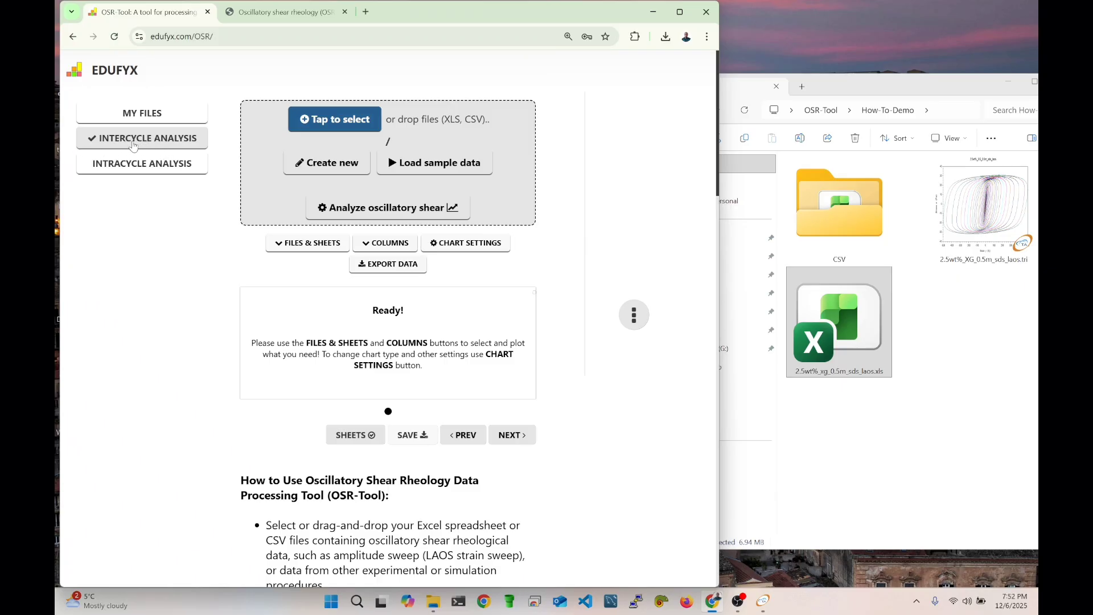
pyautogui.click(313, 242)
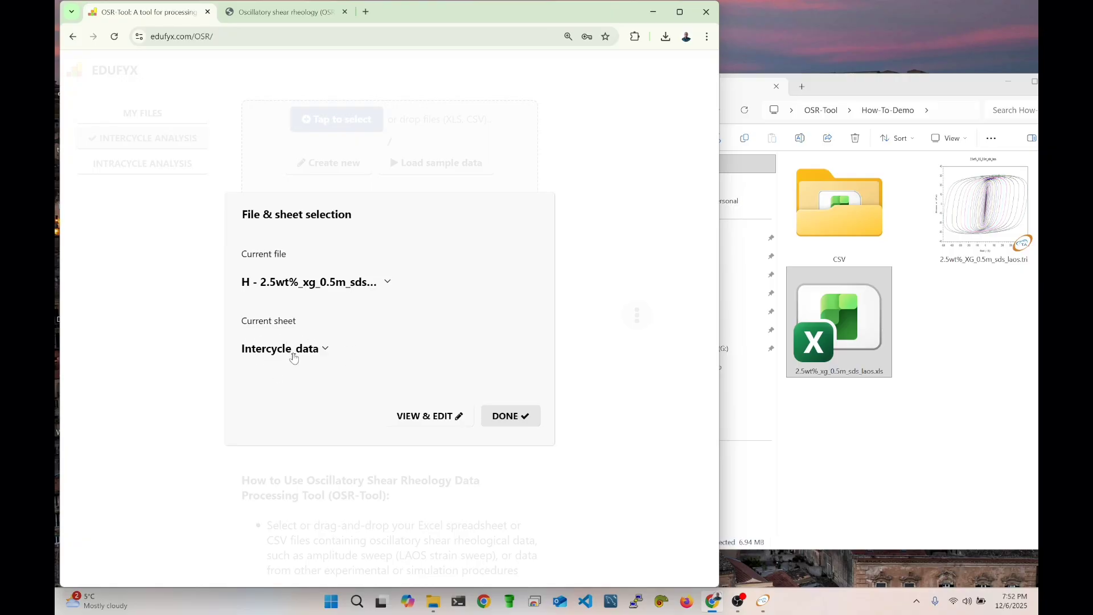
pyautogui.click(433, 415)
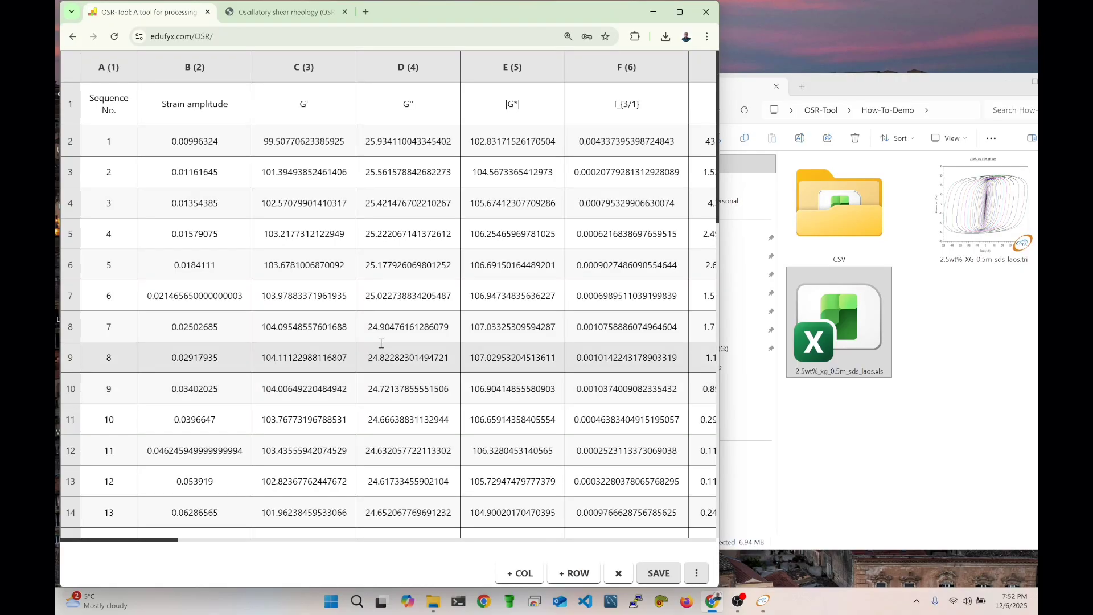
pyautogui.click(679, 12)
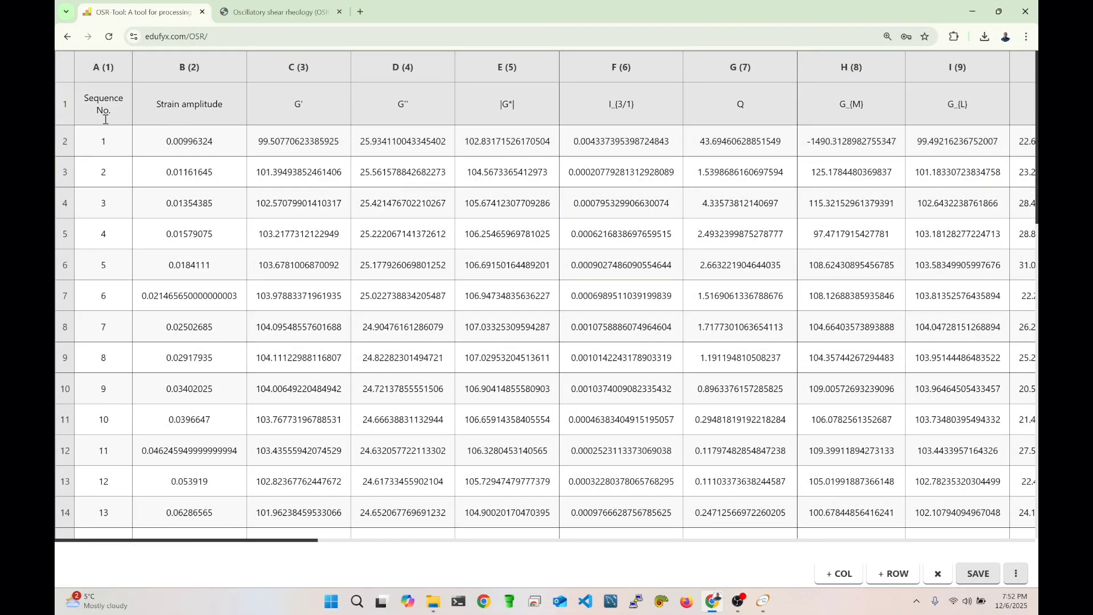
# Examine the Sequence No. and Strain amplitude columns of the intercycle data table.
pyautogui.scroll(-3, 171, 114)
pyautogui.scroll(2, 176, 108)
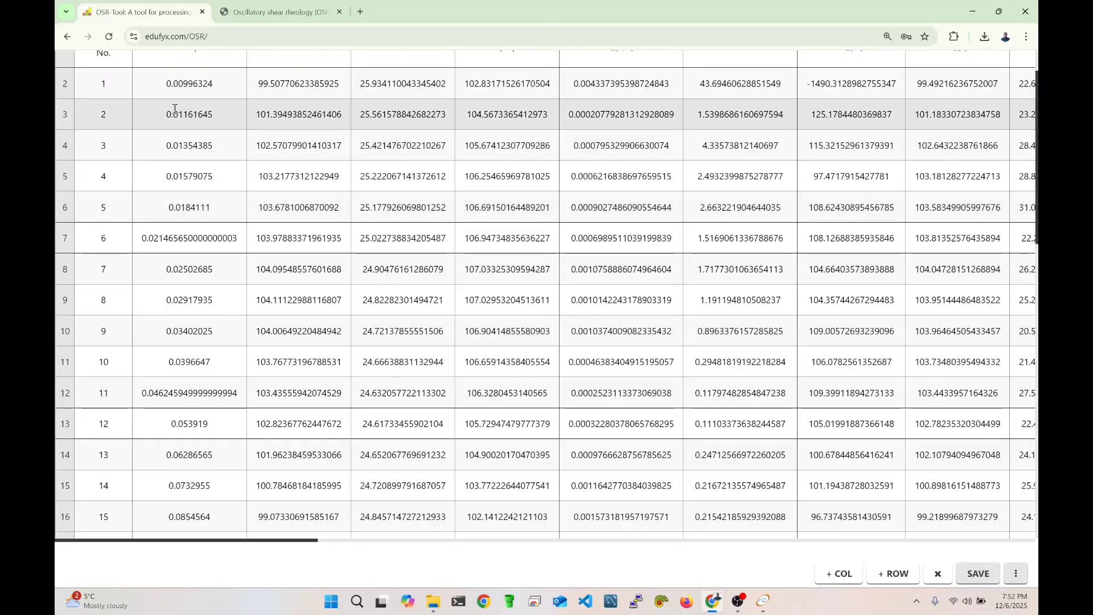
pyautogui.scroll(1, 110, 150)
pyautogui.doubleClick(100, 147)
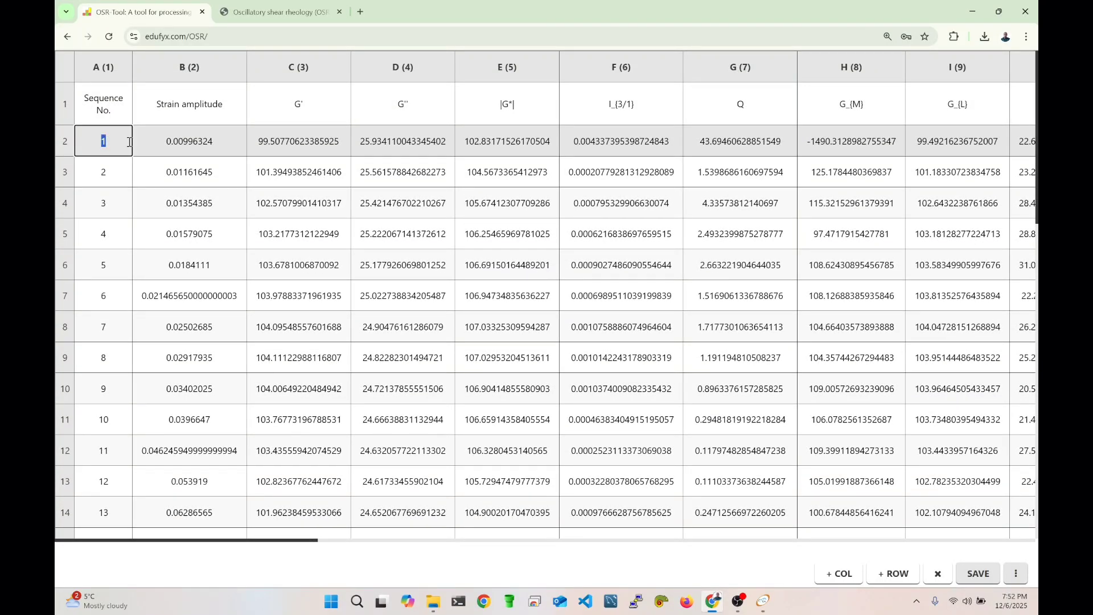
pyautogui.click(230, 144)
pyautogui.moveTo(220, 142); pyautogui.dragTo(166, 143)
pyautogui.click(187, 161)
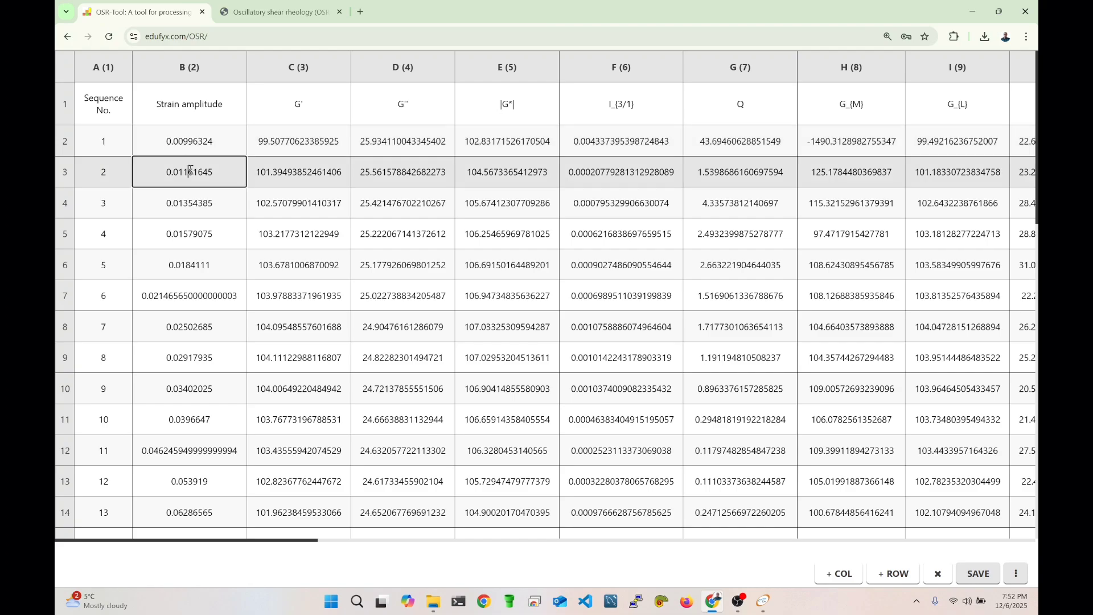
pyautogui.scroll(-5, 206, 221)
pyautogui.scroll(5, 206, 221)
pyautogui.click(188, 112)
pyautogui.scroll(2, 191, 114)
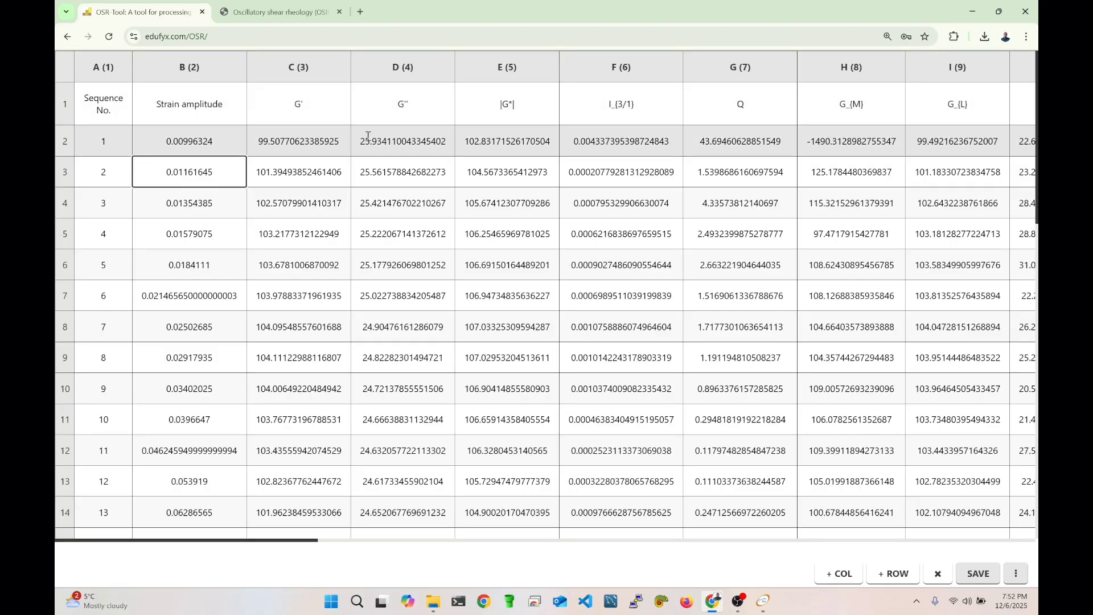
# Examine the strain amplitude, G' and G'' values of the first two sequences, and follow the table down to its last row.
pyautogui.moveTo(218, 141); pyautogui.dragTo(162, 143)
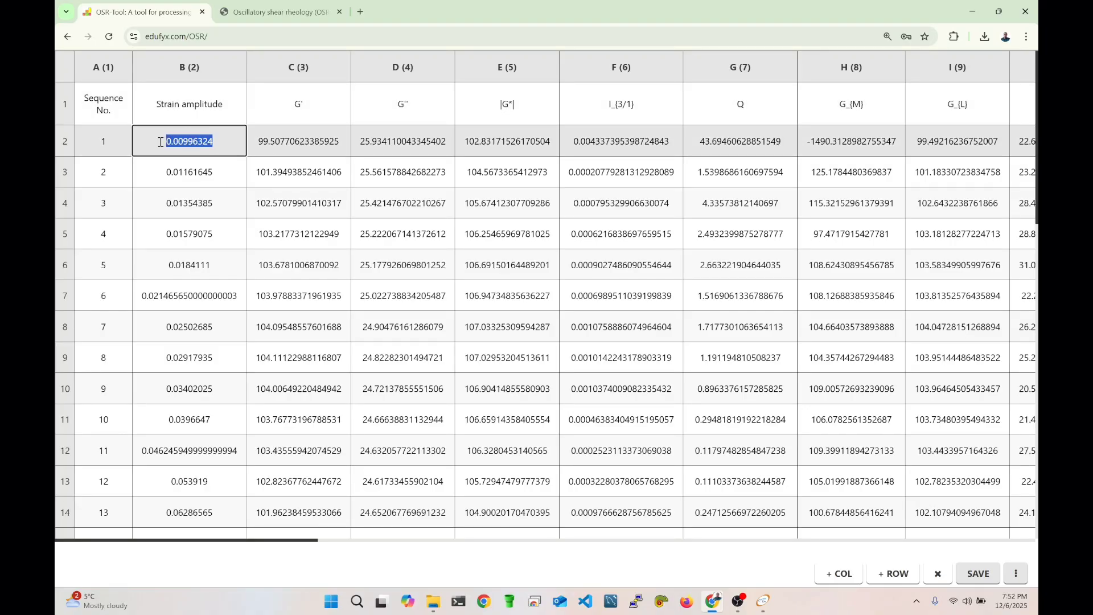
pyautogui.moveTo(254, 141); pyautogui.dragTo(449, 146)
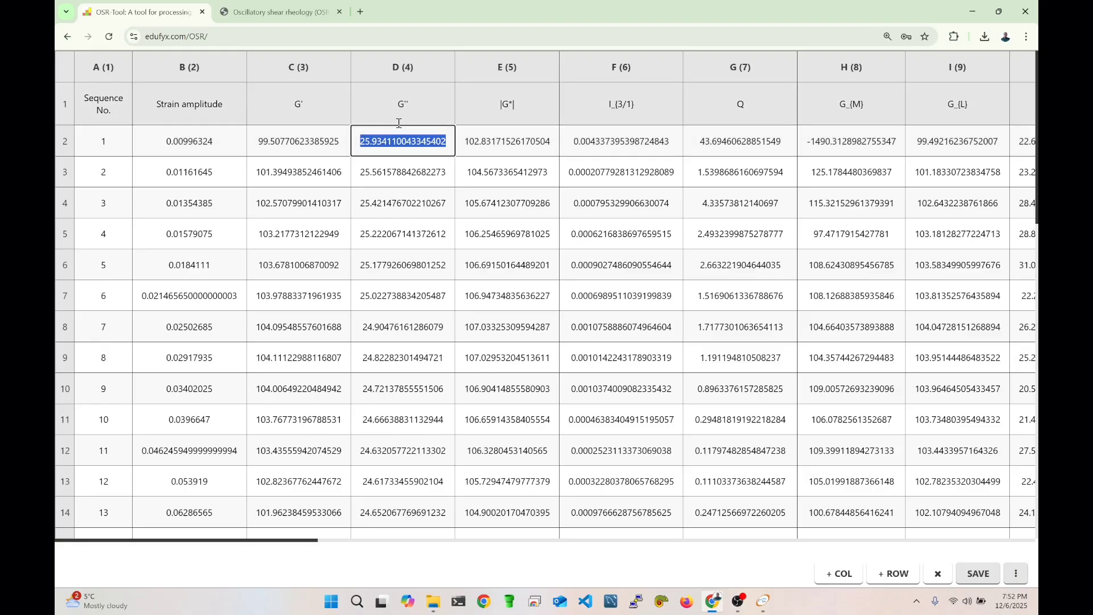
pyautogui.moveTo(213, 172); pyautogui.dragTo(162, 175)
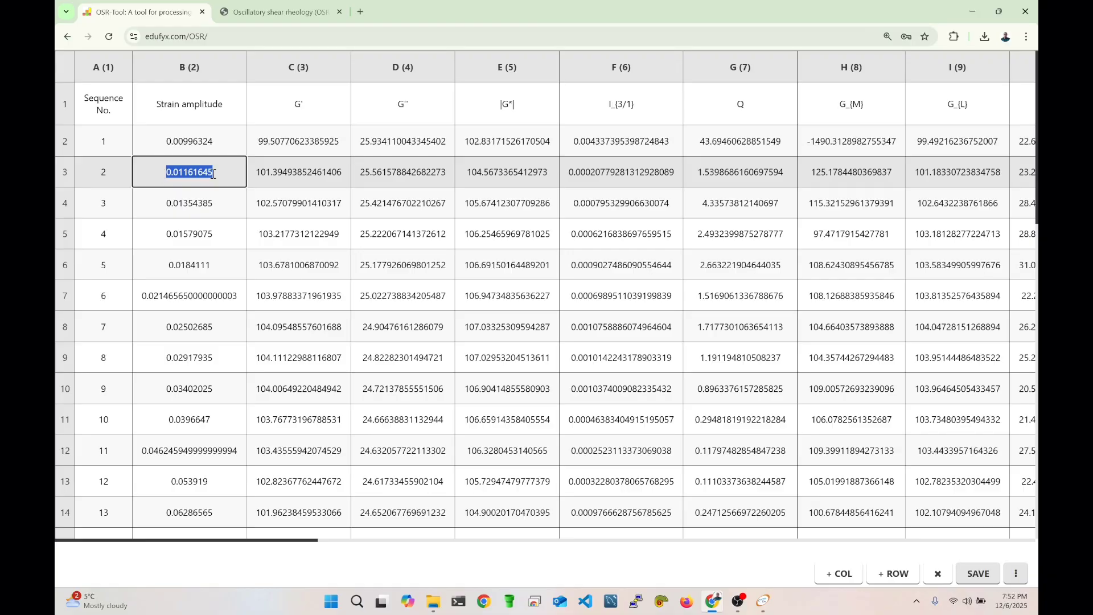
pyautogui.click(267, 171)
pyautogui.click(388, 176)
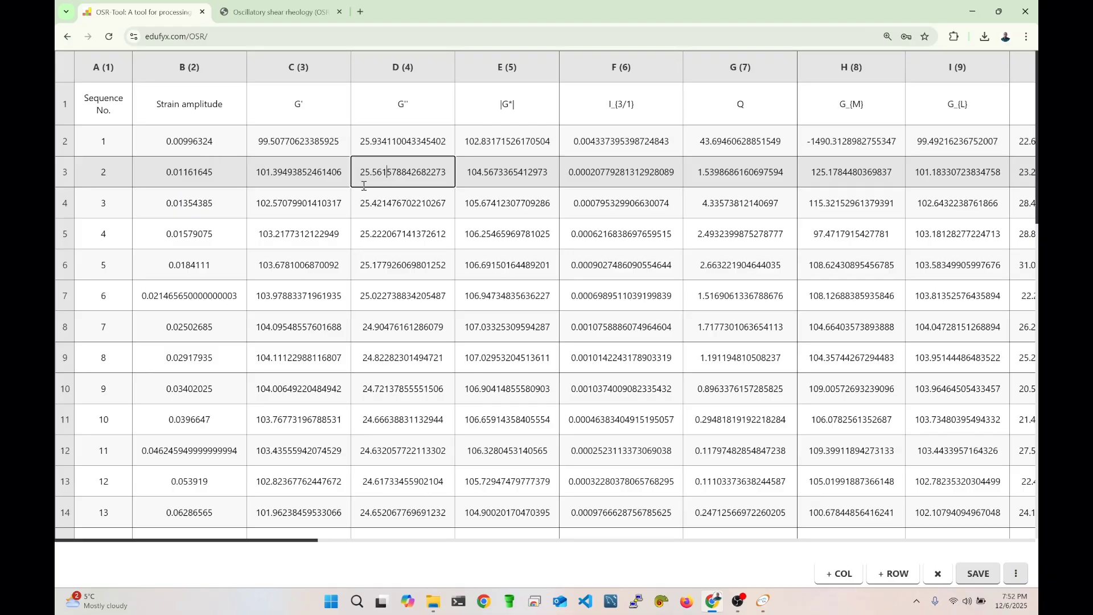
pyautogui.scroll(-14, 342, 199)
pyautogui.scroll(-1, 331, 215)
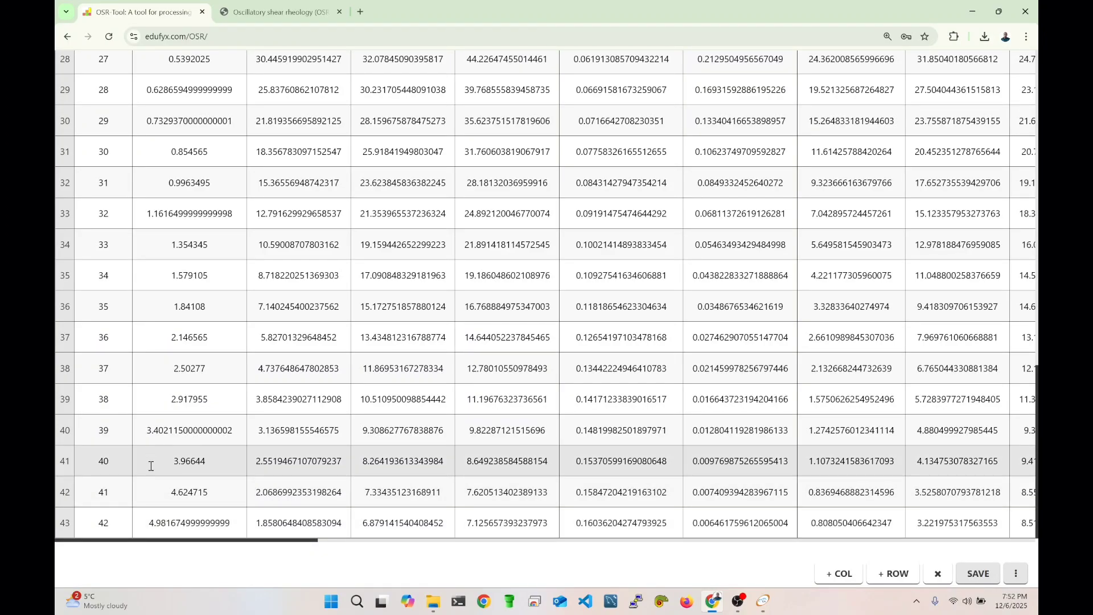
# Examine the last sequence's strain amplitude and the |G*| and Q column headings of the intercycle data table.
pyautogui.click(152, 522)
pyautogui.moveTo(151, 522); pyautogui.dragTo(231, 524)
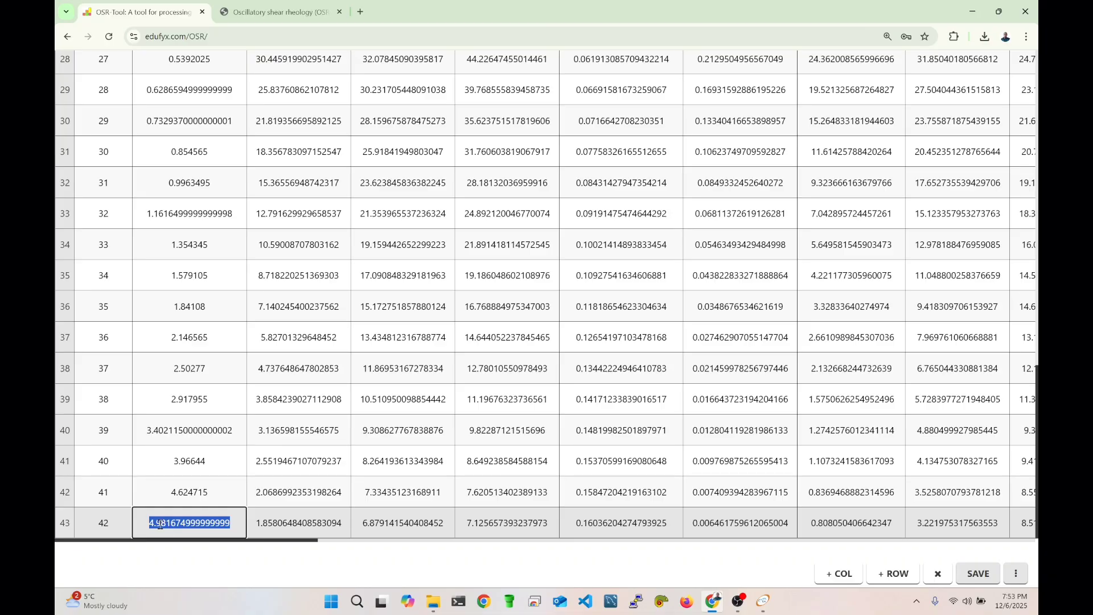
pyautogui.scroll(15, 216, 387)
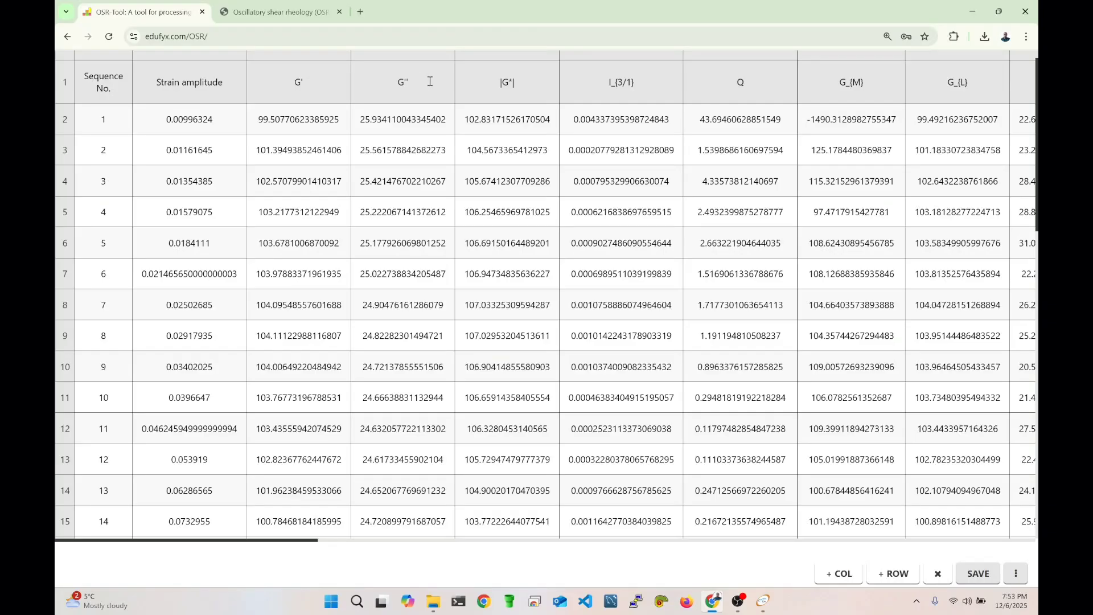
pyautogui.doubleClick(499, 83)
pyautogui.moveTo(499, 83); pyautogui.dragTo(522, 82)
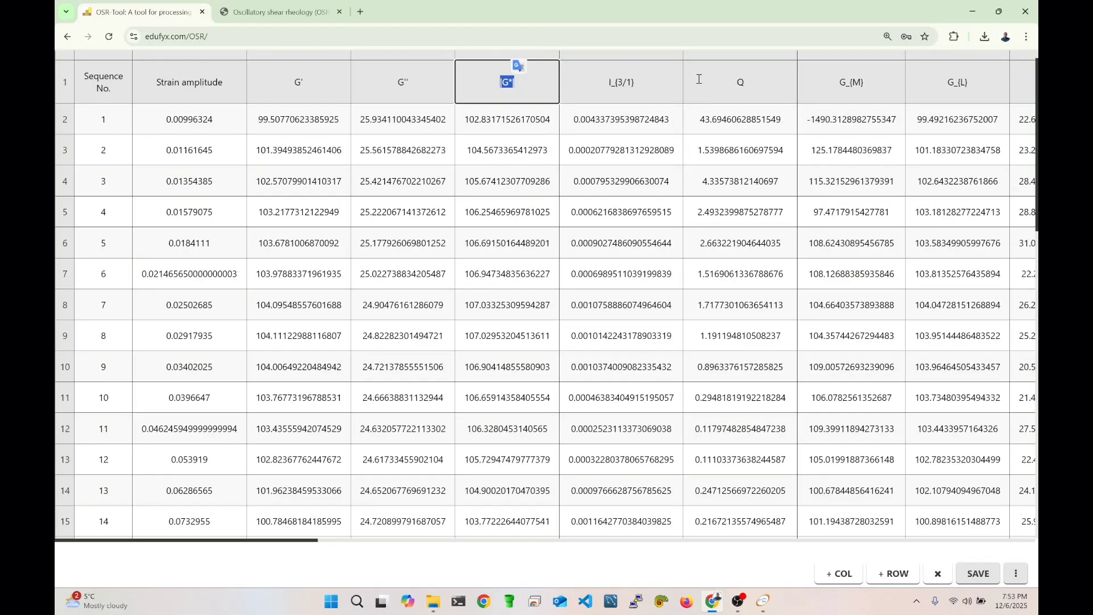
pyautogui.click(753, 83)
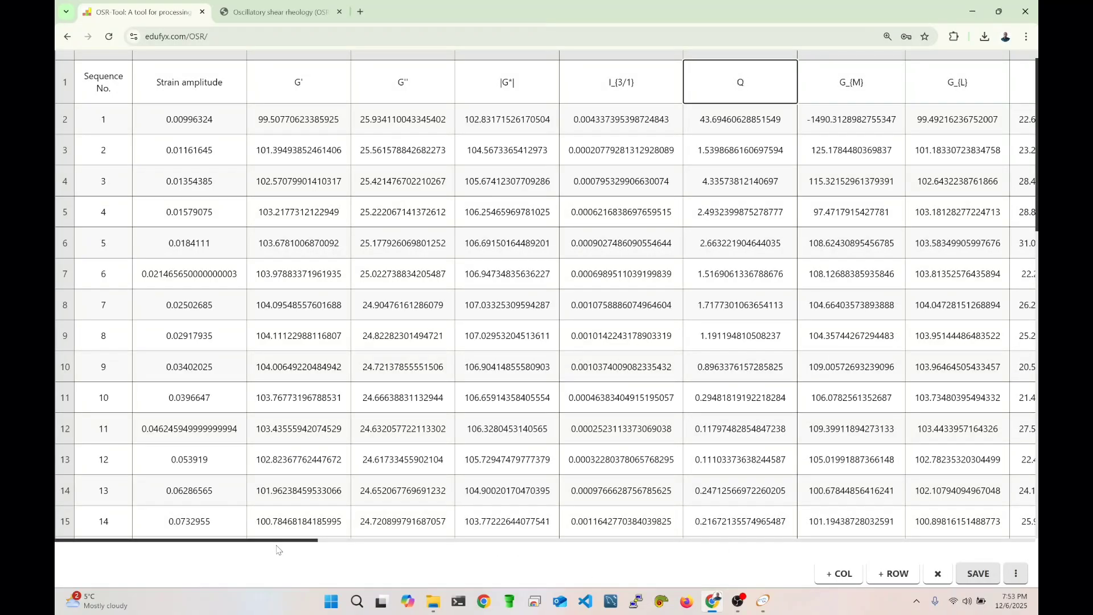
# Examine the values in the Frequency column of the intercycle data table.
pyautogui.moveTo(277, 542); pyautogui.dragTo(663, 524)
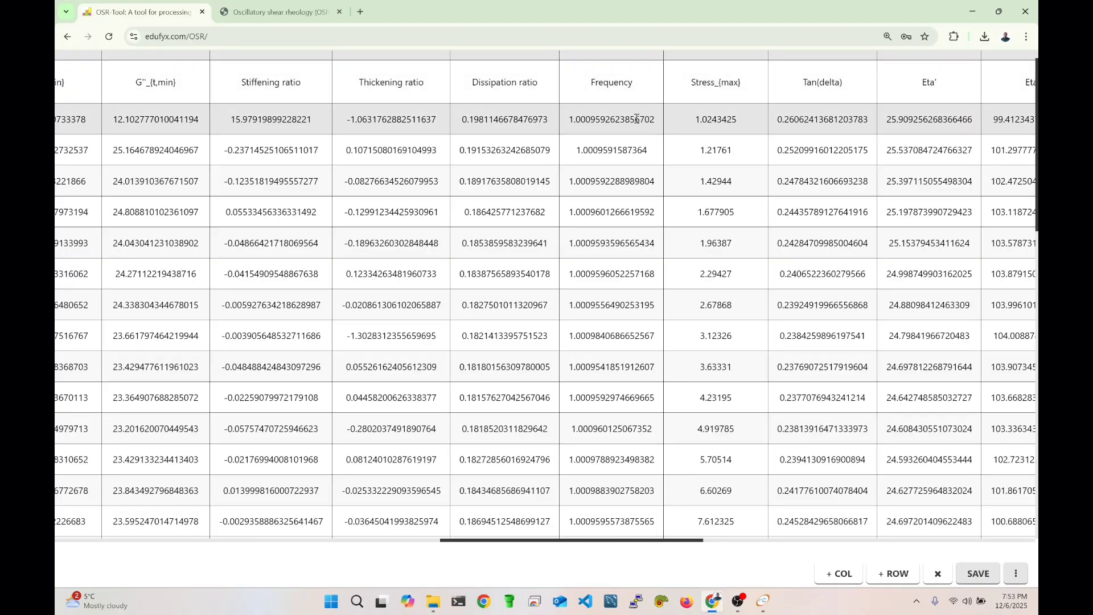
pyautogui.moveTo(570, 119); pyautogui.dragTo(653, 120)
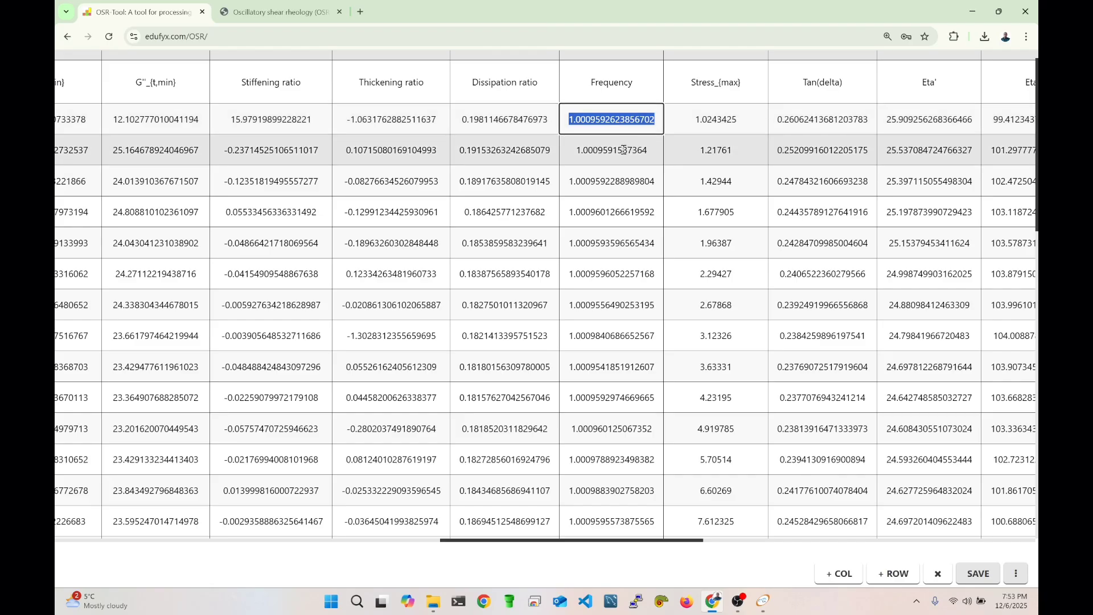
pyautogui.scroll(-2, 618, 201)
pyautogui.scroll(6, 620, 202)
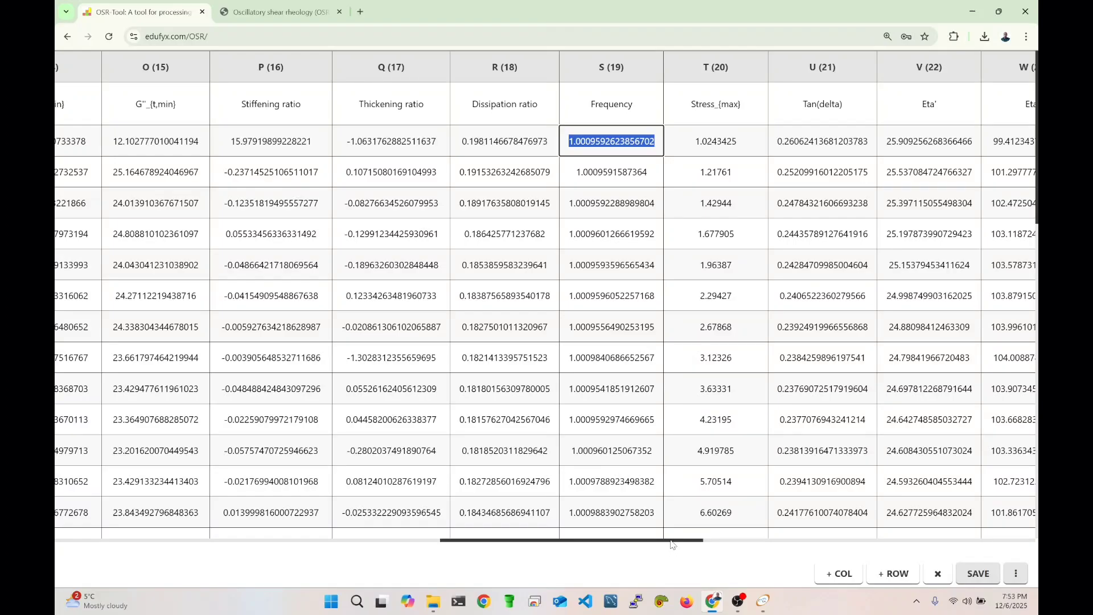
# Look through the remaining intercycle columns up to I_{9/1}, return to the first column and close the table.
pyautogui.moveTo(672, 545); pyautogui.dragTo(800, 539)
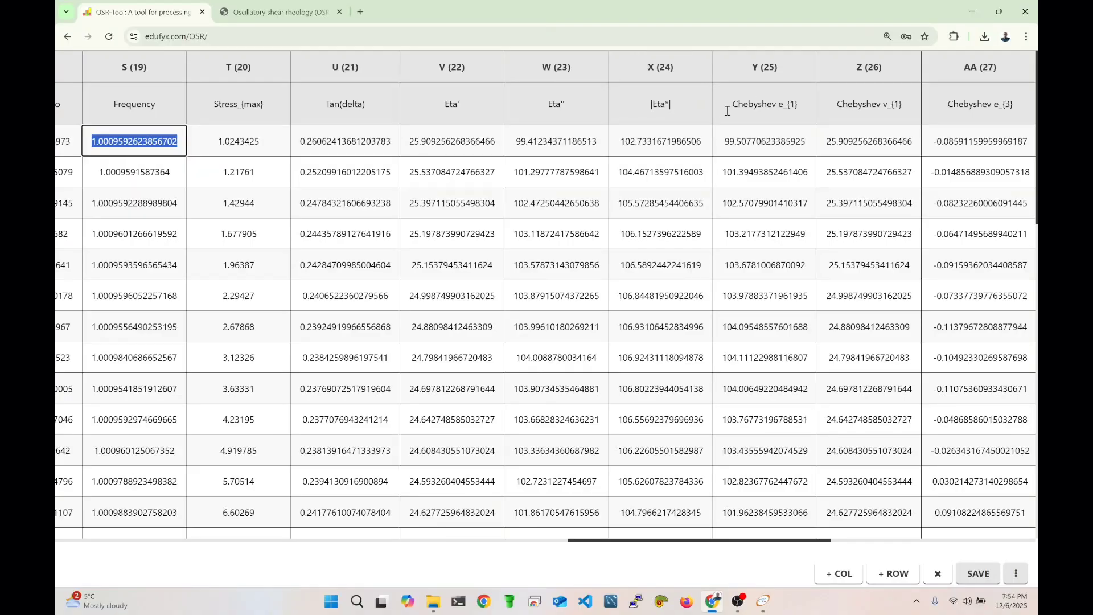
pyautogui.click(706, 538)
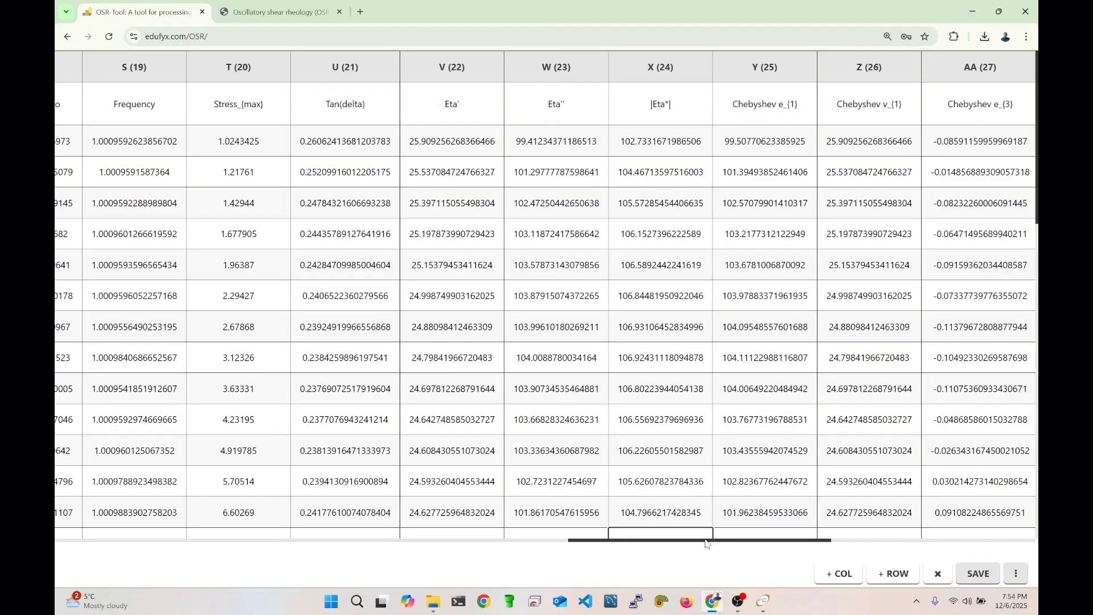
pyautogui.click(706, 543)
pyautogui.moveTo(724, 545); pyautogui.dragTo(946, 507)
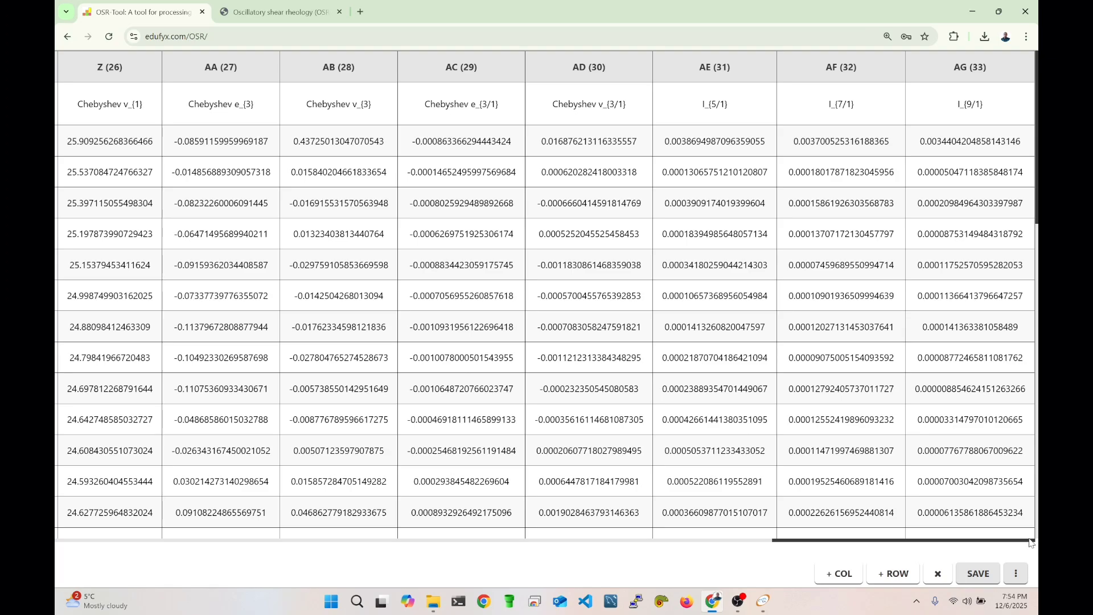
pyautogui.moveTo(999, 540); pyautogui.dragTo(319, 540)
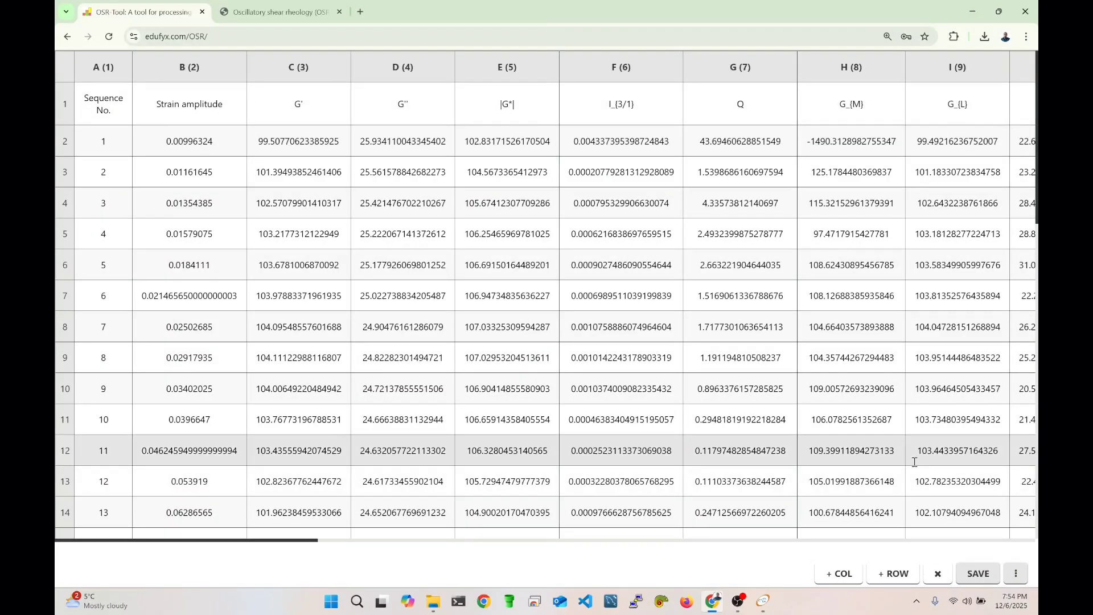
pyautogui.click(938, 576)
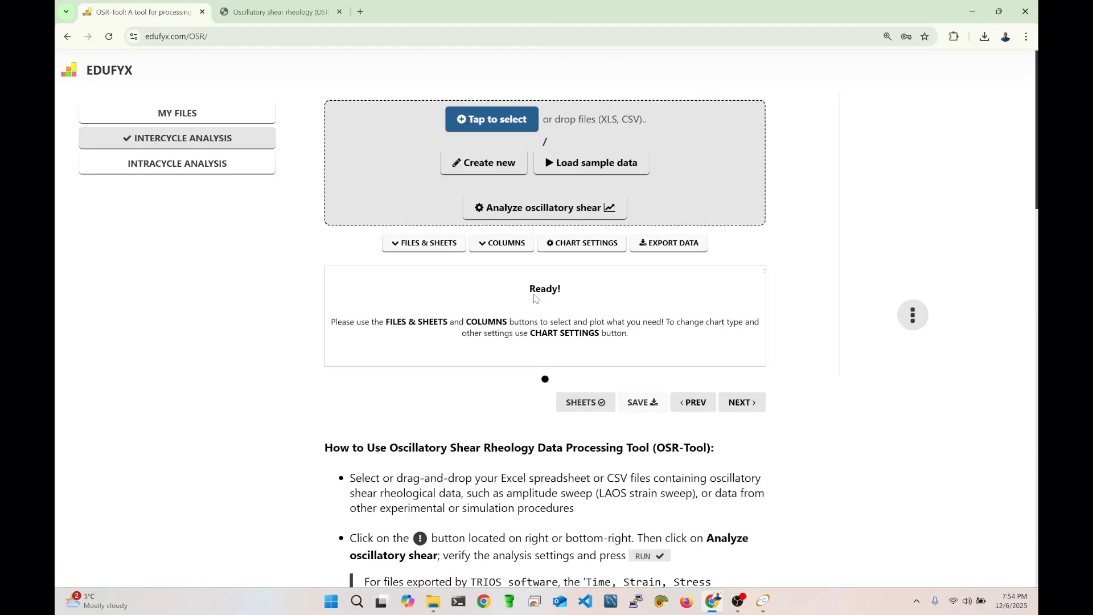
# Plot G' and G'' from the intercycle results with Strain amplitude as the x-axis.
pyautogui.click(506, 243)
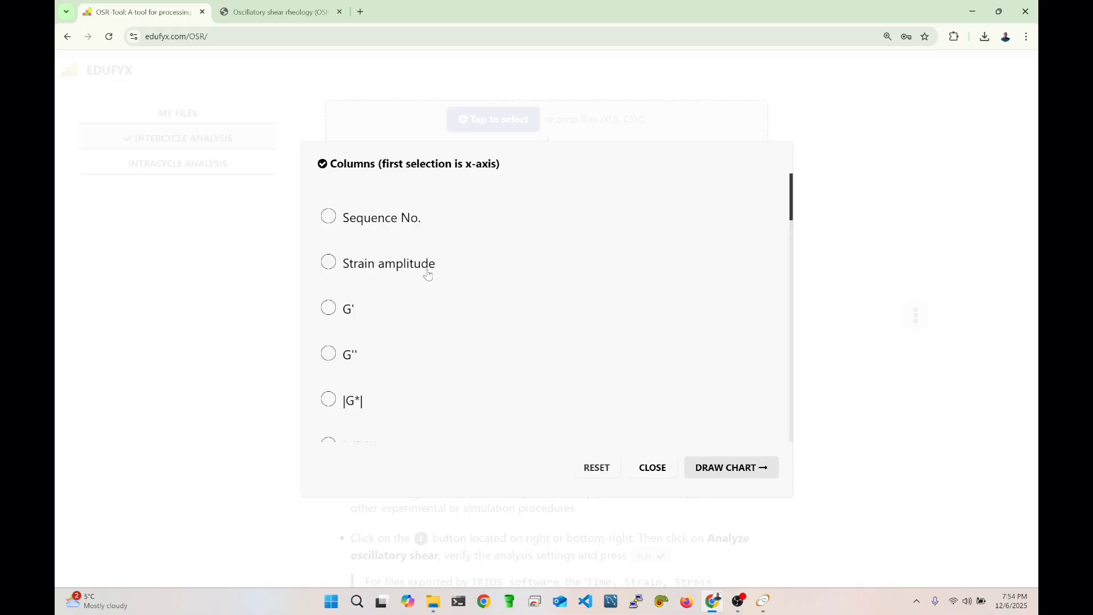
pyautogui.click(382, 265)
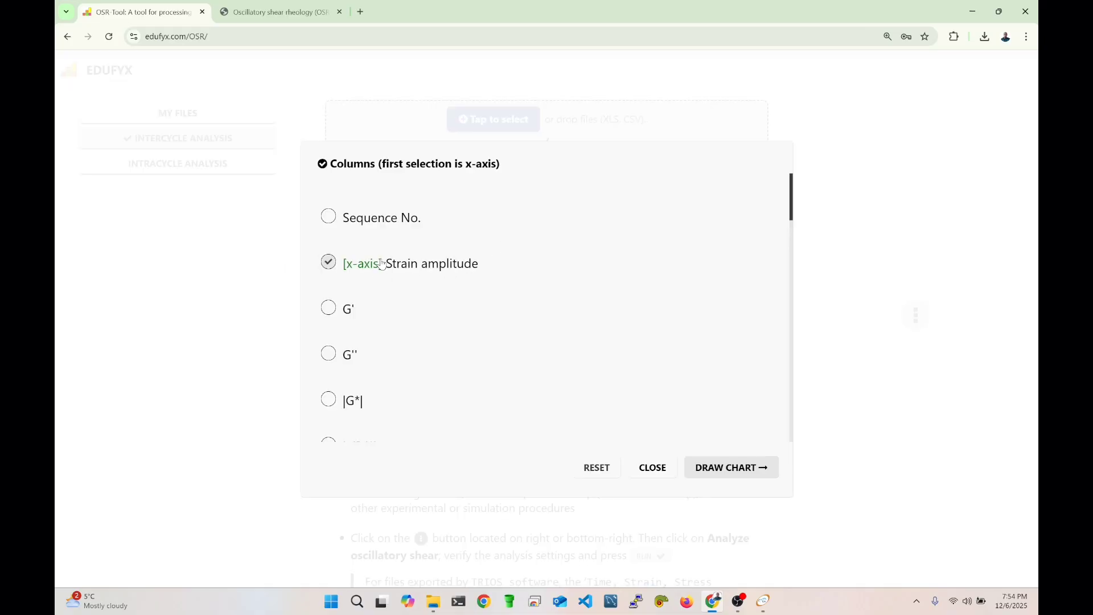
pyautogui.click(350, 310)
pyautogui.click(350, 355)
pyautogui.click(732, 468)
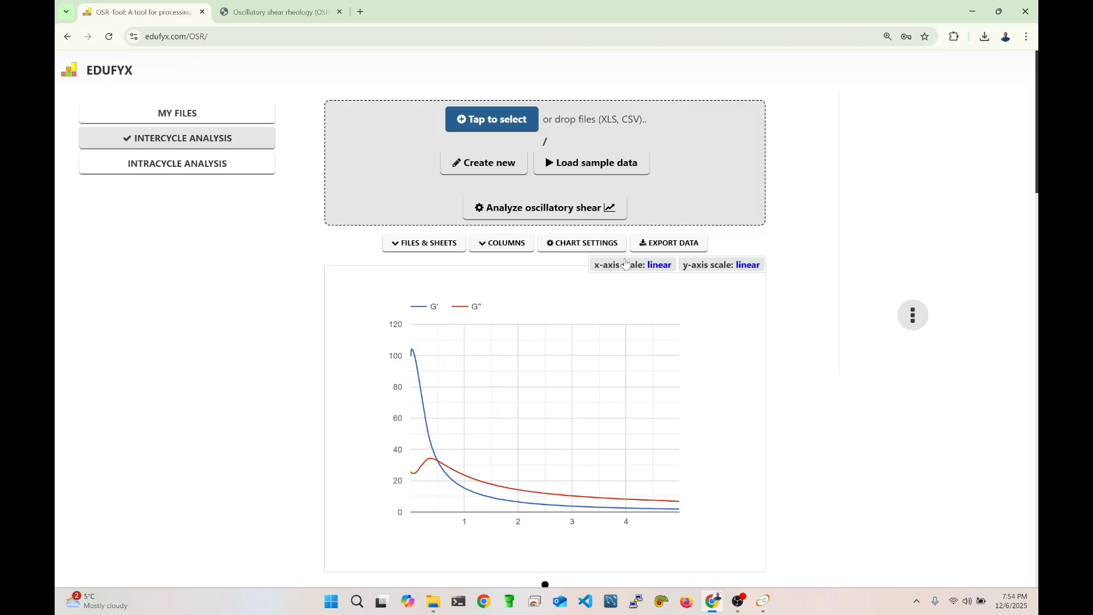
# Set the x-axis and y-axis of the G' and G'' chart to log scale and view the whole plot.
pyautogui.click(645, 267)
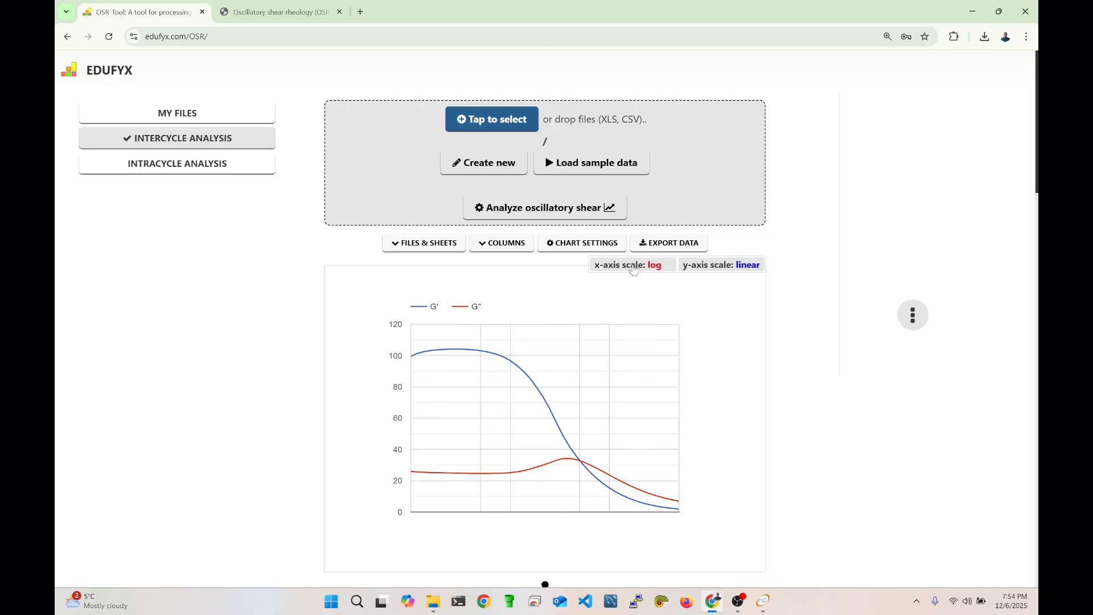
pyautogui.click(740, 265)
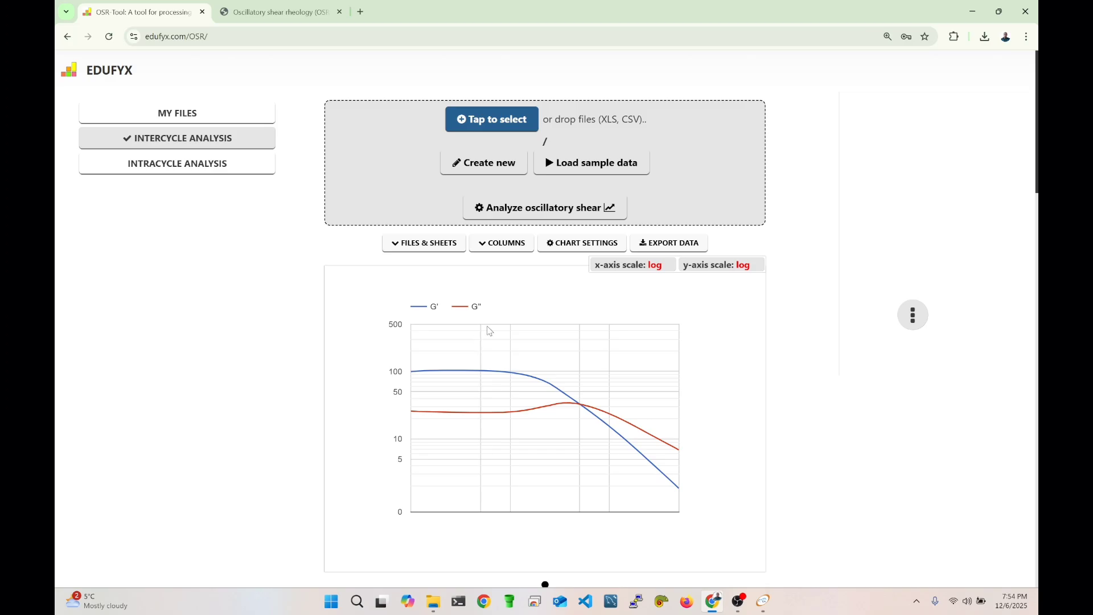
pyautogui.scroll(-2, 505, 338)
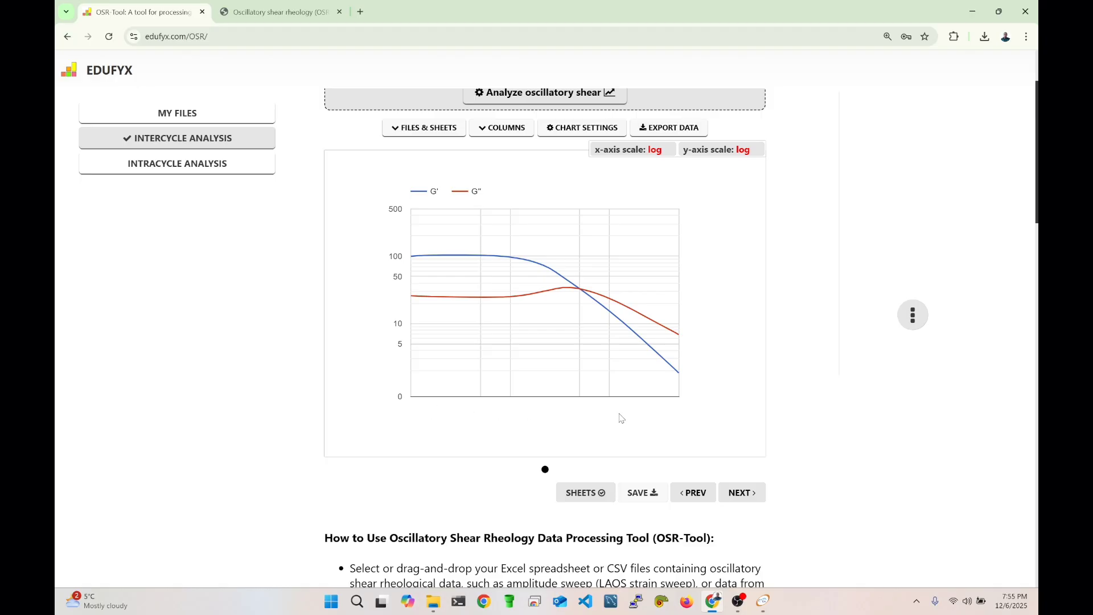
pyautogui.scroll(2, 669, 361)
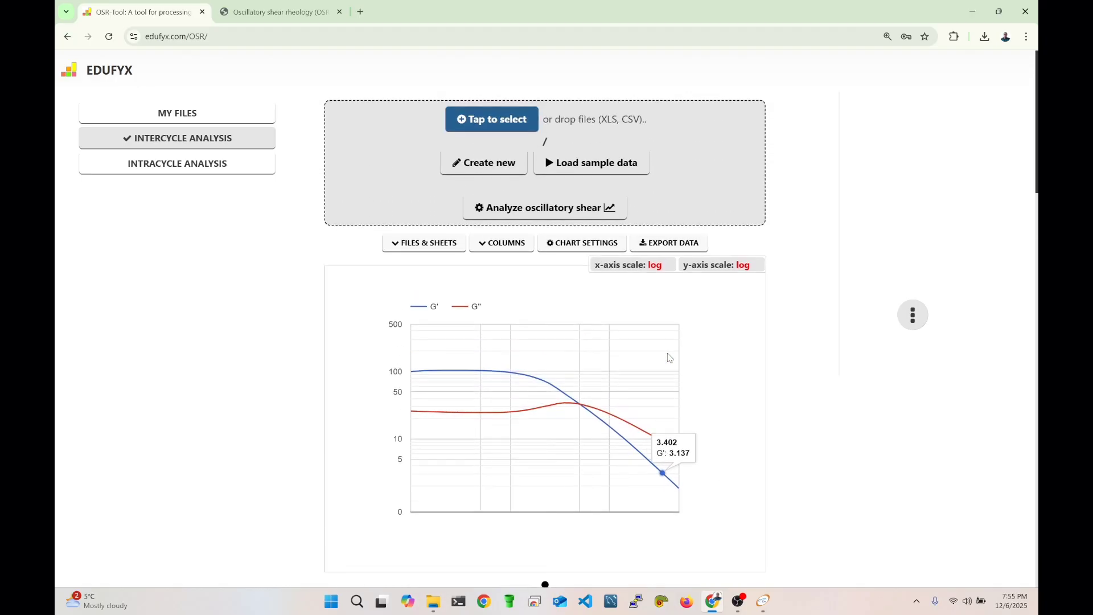
# Replace G' and G'' with I_{3/1} and Q in the chart against Strain amplitude.
pyautogui.click(498, 245)
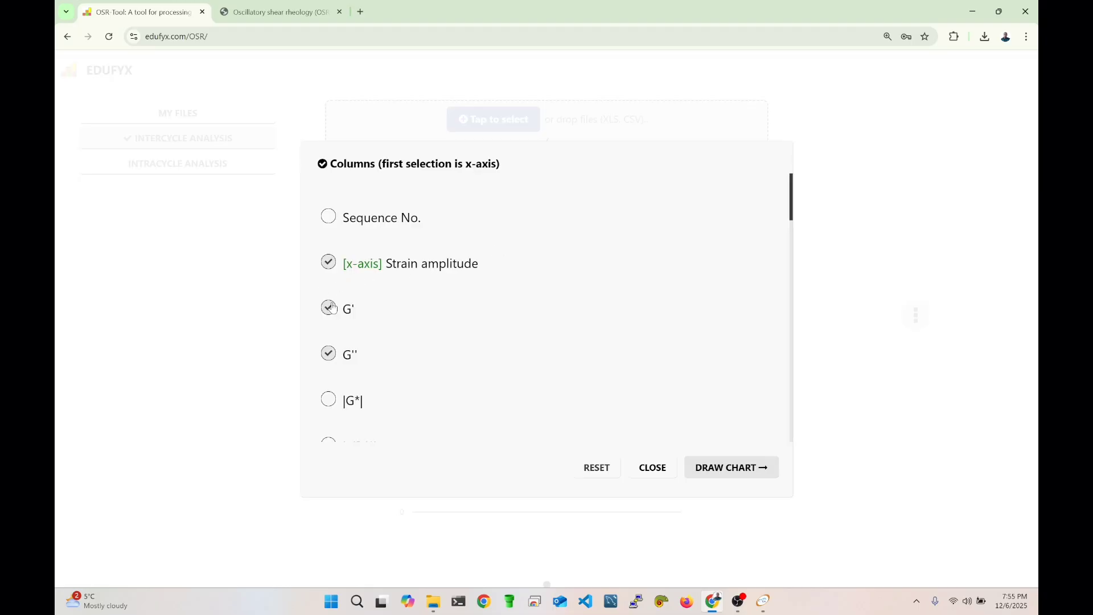
pyautogui.click(348, 312)
pyautogui.click(348, 356)
pyautogui.scroll(-2, 399, 353)
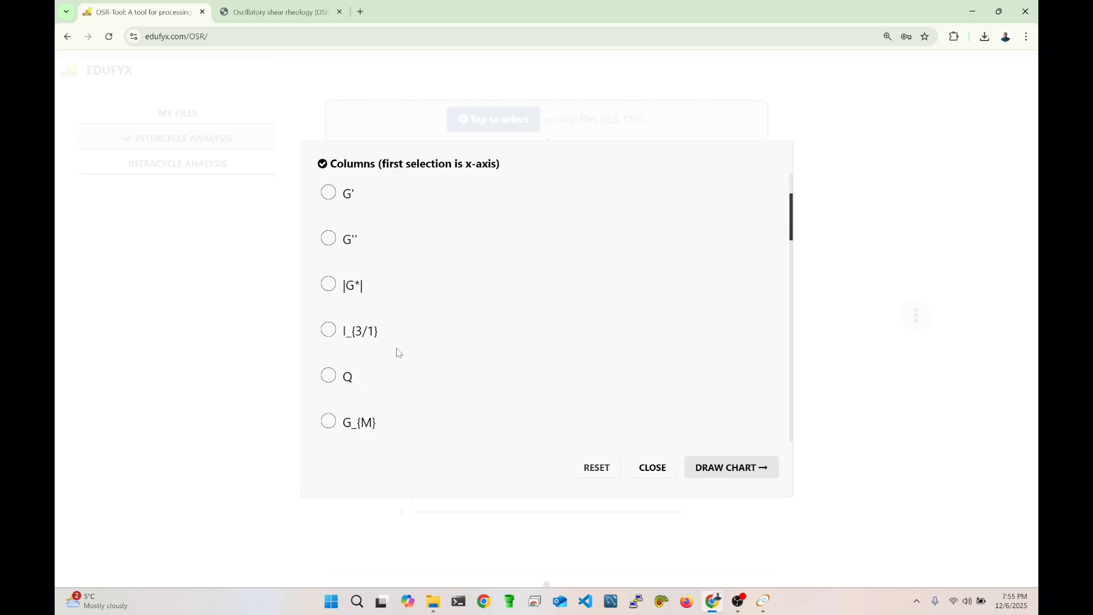
pyautogui.click(357, 333)
pyautogui.click(353, 377)
pyautogui.click(729, 468)
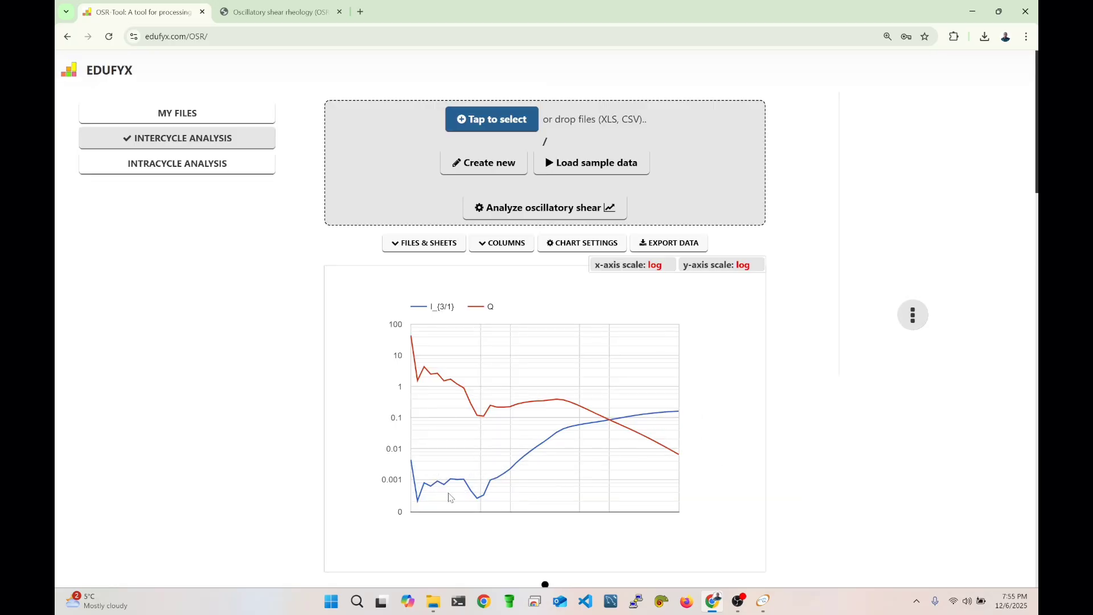
pyautogui.moveTo(552, 407)
# Plot Stiffening ratio and Thickening ratio instead of I_{3/1} and Q, comparing linear and log y-axis scales and keeping log.
pyautogui.click(493, 245)
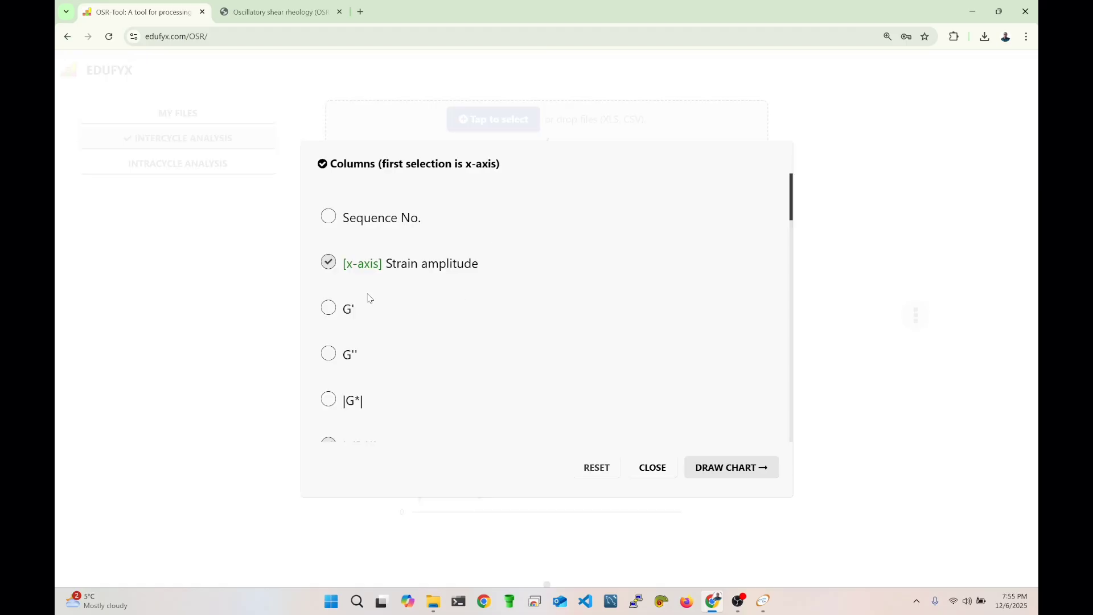
pyautogui.scroll(-3, 385, 303)
pyautogui.click(356, 280)
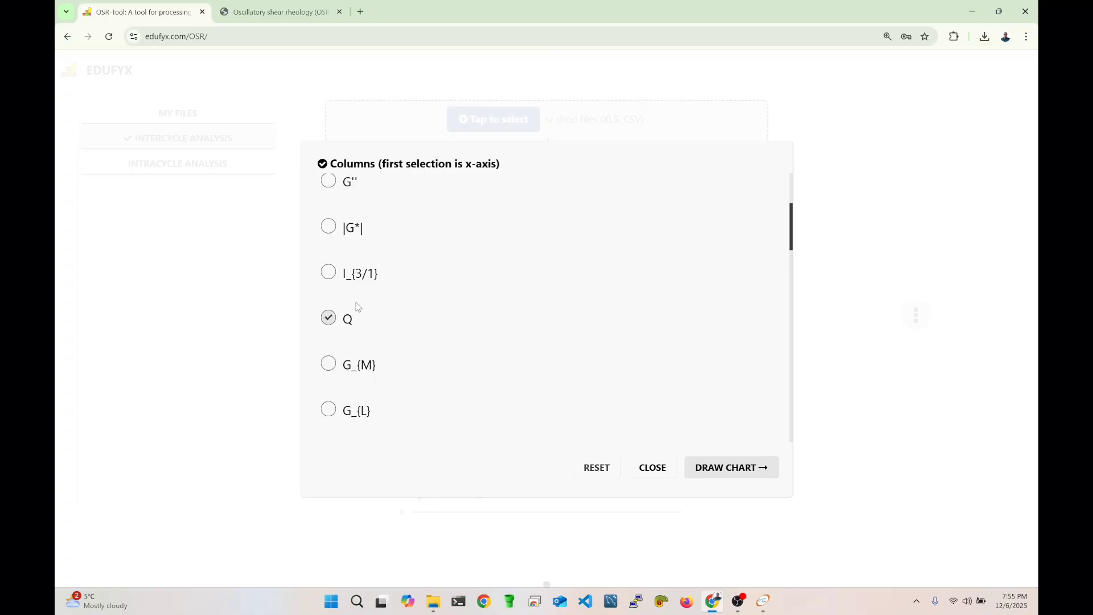
pyautogui.scroll(-2, 359, 328)
pyautogui.scroll(-1, 441, 312)
pyautogui.scroll(-2, 442, 312)
pyautogui.scroll(-2, 443, 314)
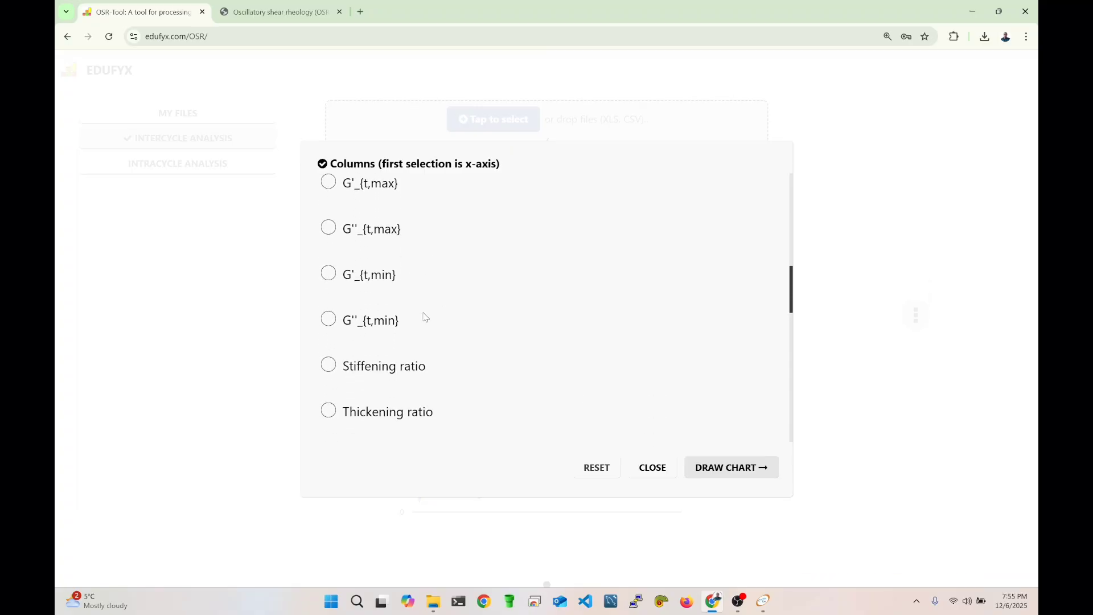
pyautogui.click(393, 272)
pyautogui.click(397, 313)
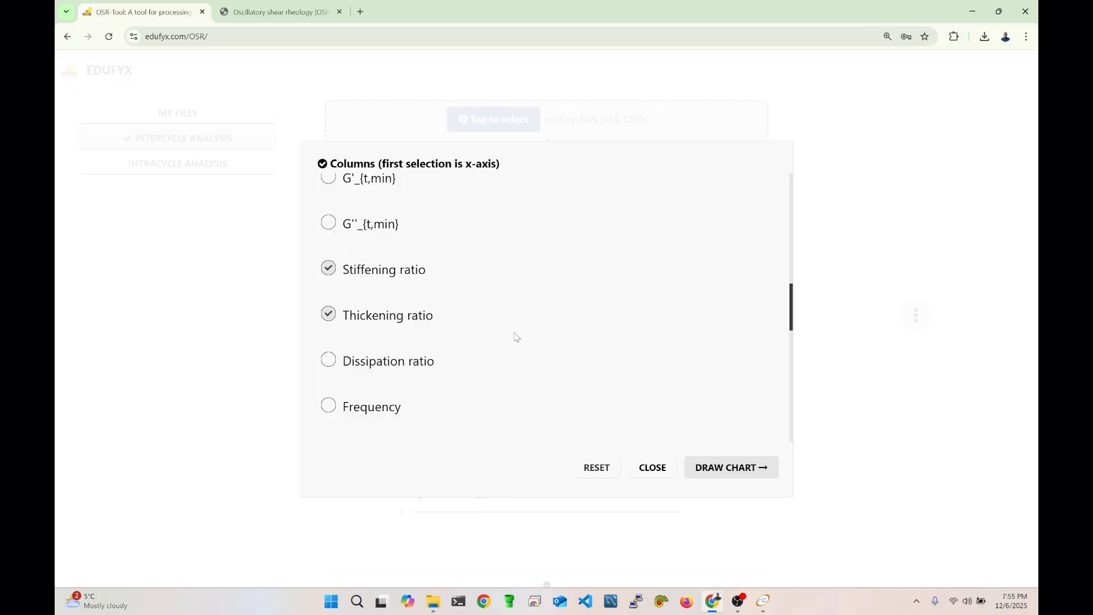
pyautogui.click(723, 466)
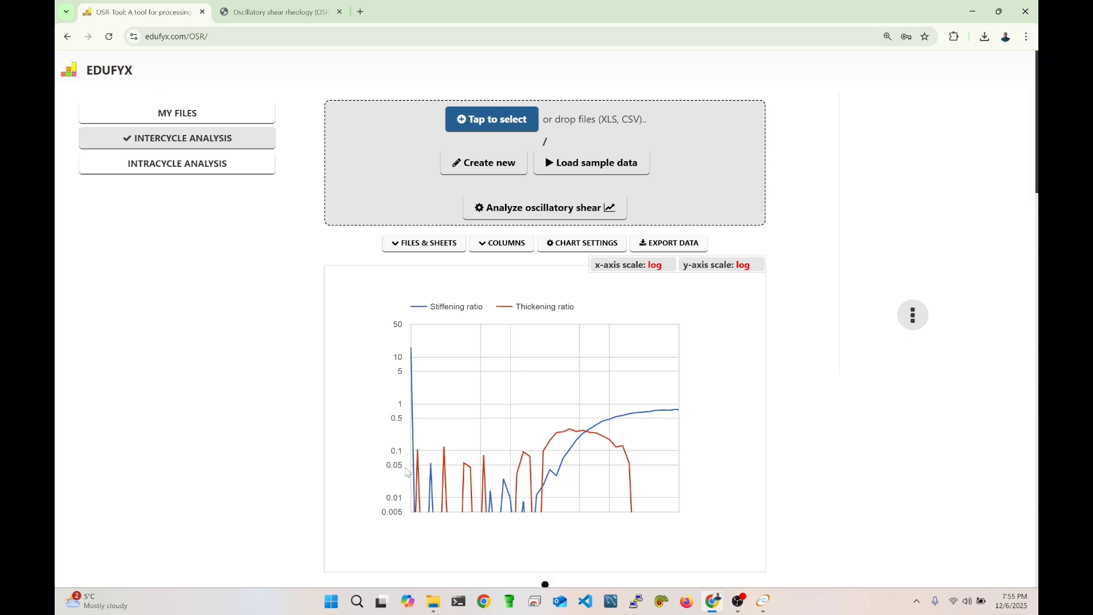
pyautogui.click(714, 271)
pyautogui.click(715, 271)
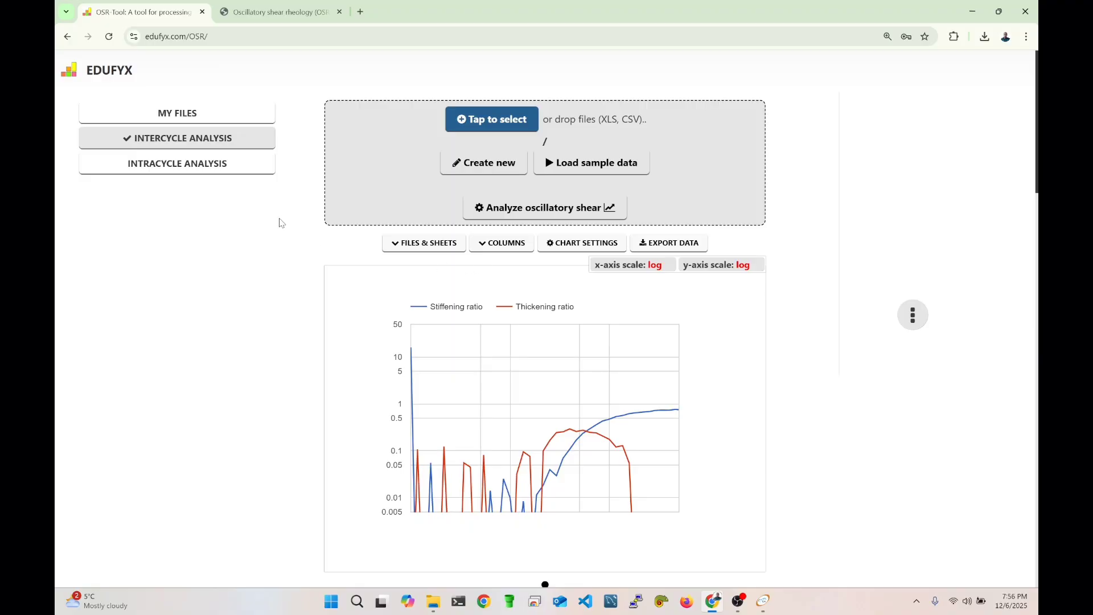
# Reopen the intercycle data table, examine its Eta and Chebyshev columns, and close it.
pyautogui.click(502, 244)
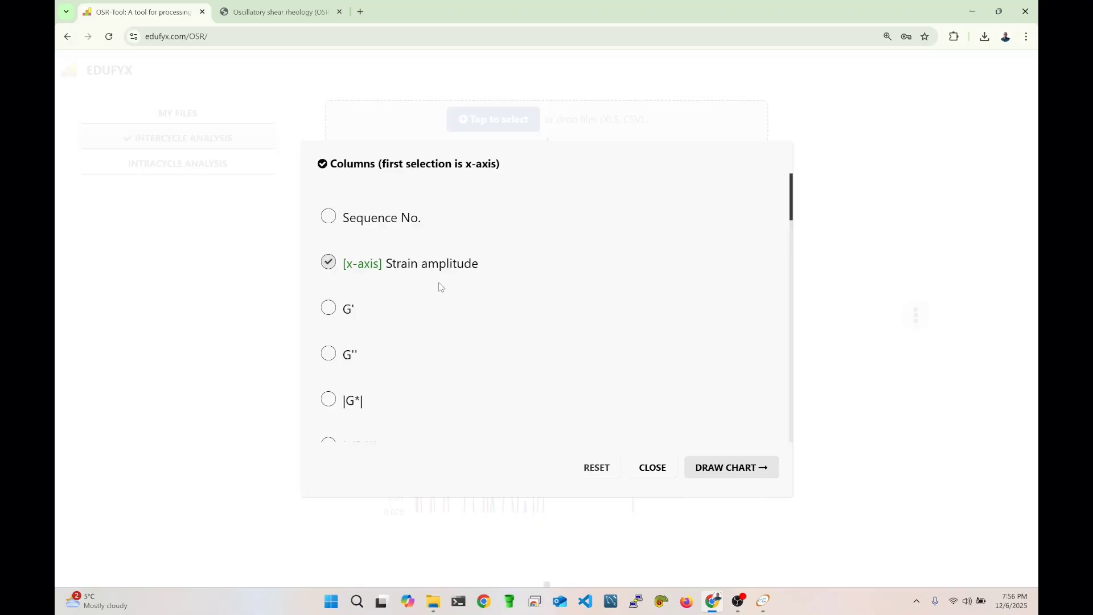
pyautogui.click(652, 469)
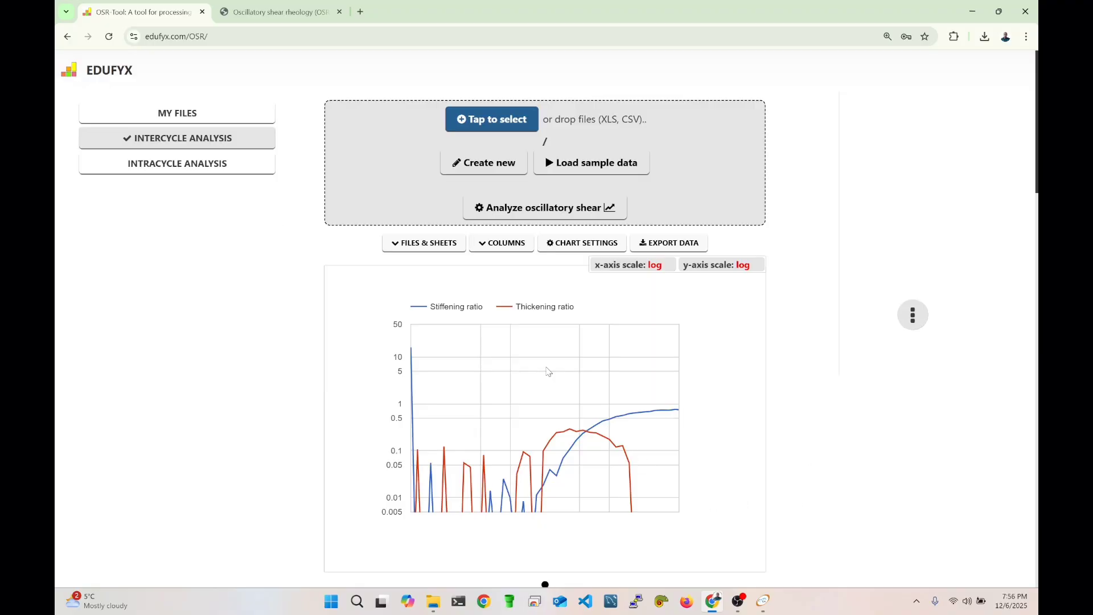
pyautogui.click(452, 249)
pyautogui.click(667, 417)
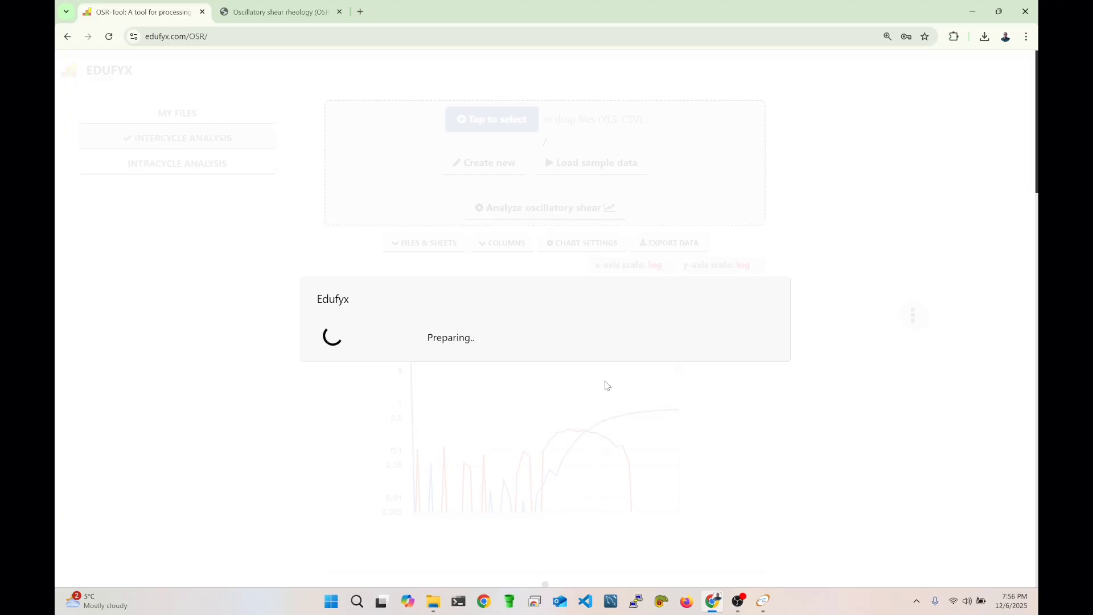
pyautogui.moveTo(296, 545); pyautogui.dragTo(823, 500)
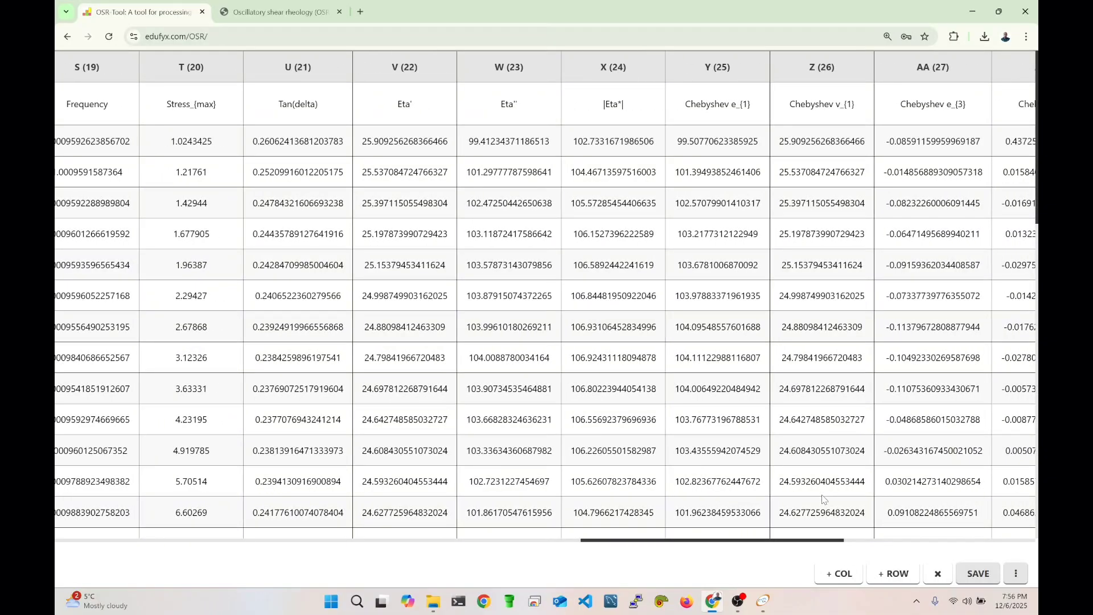
pyautogui.click(934, 578)
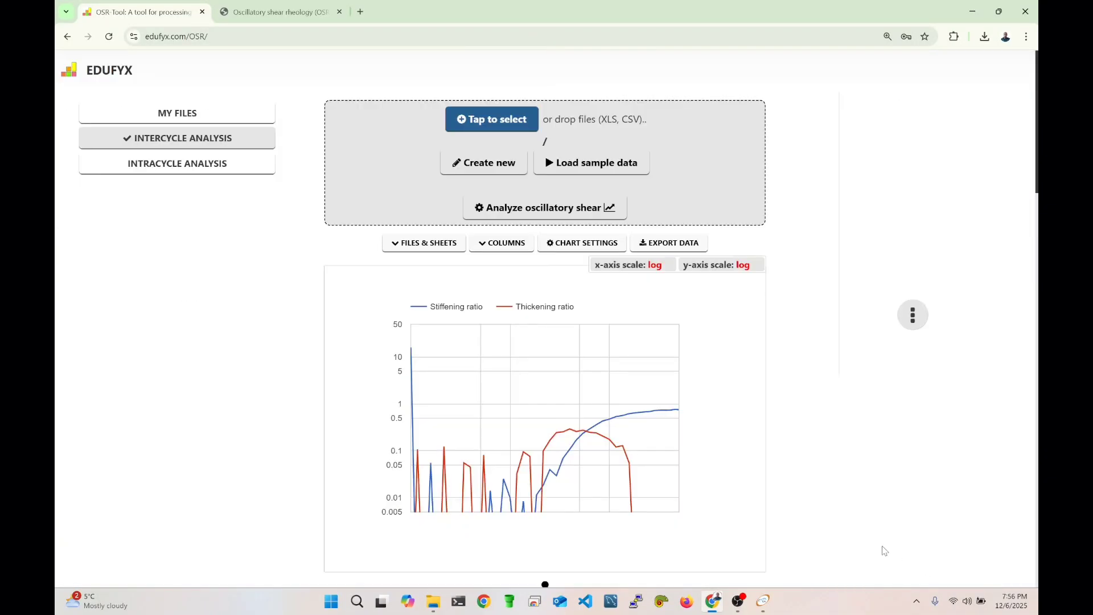
# Replace Stiffening ratio and Thickening ratio with Stress_{max} in the chart against Strain amplitude.
pyautogui.click(502, 250)
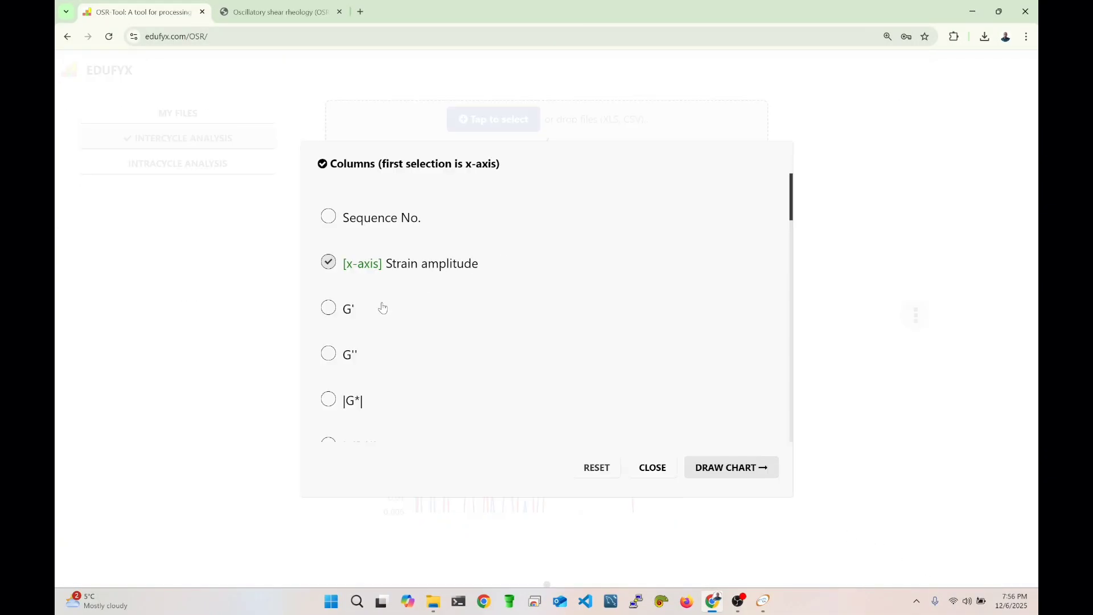
pyautogui.scroll(-10, 382, 369)
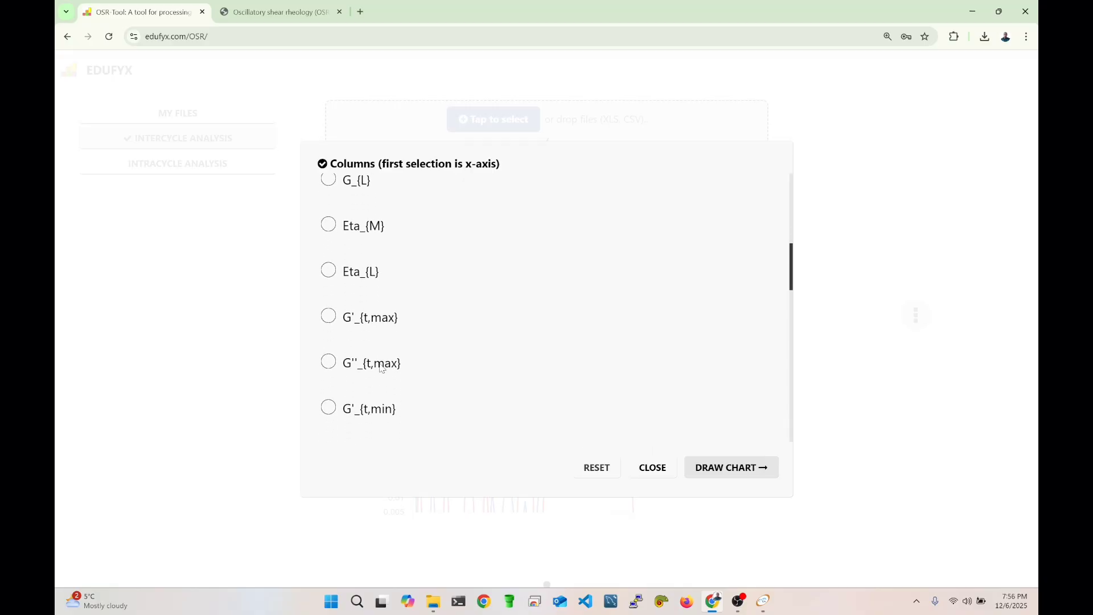
pyautogui.scroll(-1, 382, 369)
pyautogui.click(399, 280)
pyautogui.click(400, 317)
pyautogui.scroll(5, 400, 318)
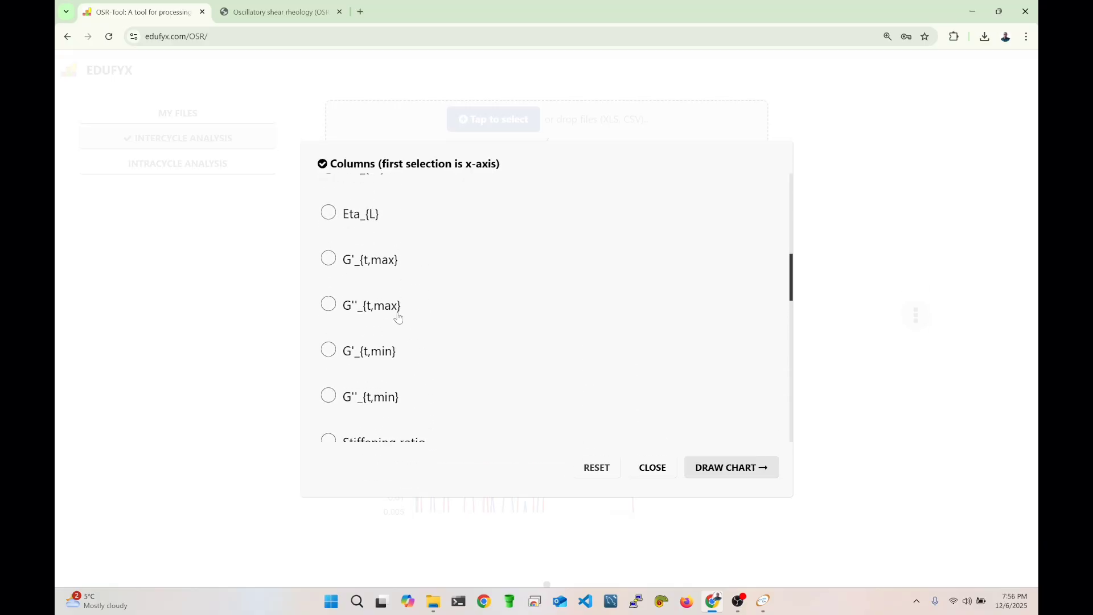
pyautogui.scroll(-6, 399, 341)
pyautogui.scroll(-4, 399, 347)
pyautogui.scroll(1, 393, 339)
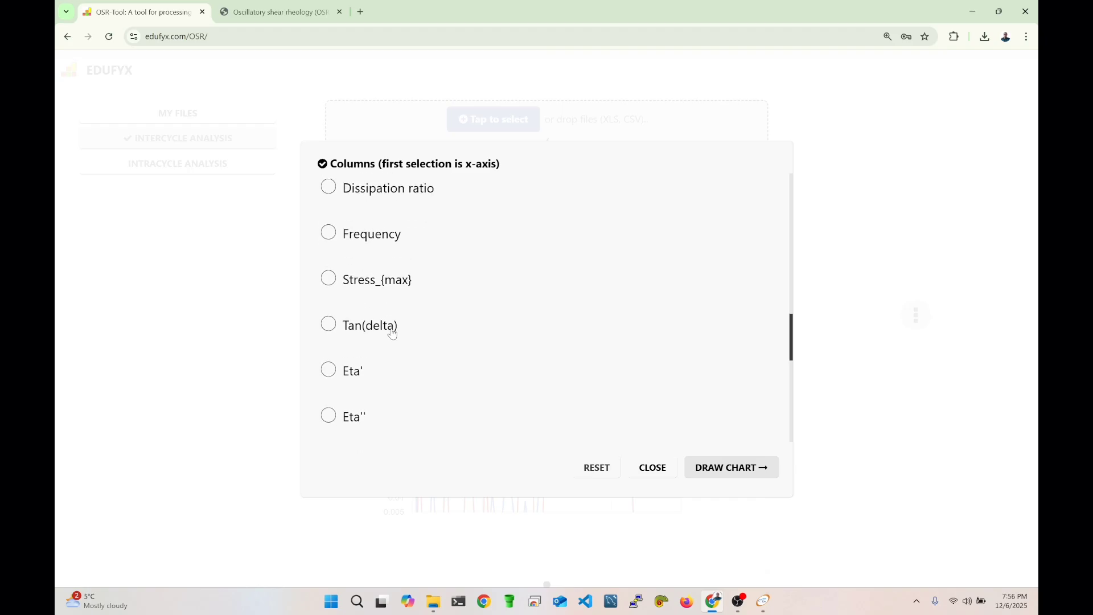
pyautogui.click(390, 282)
pyautogui.click(719, 465)
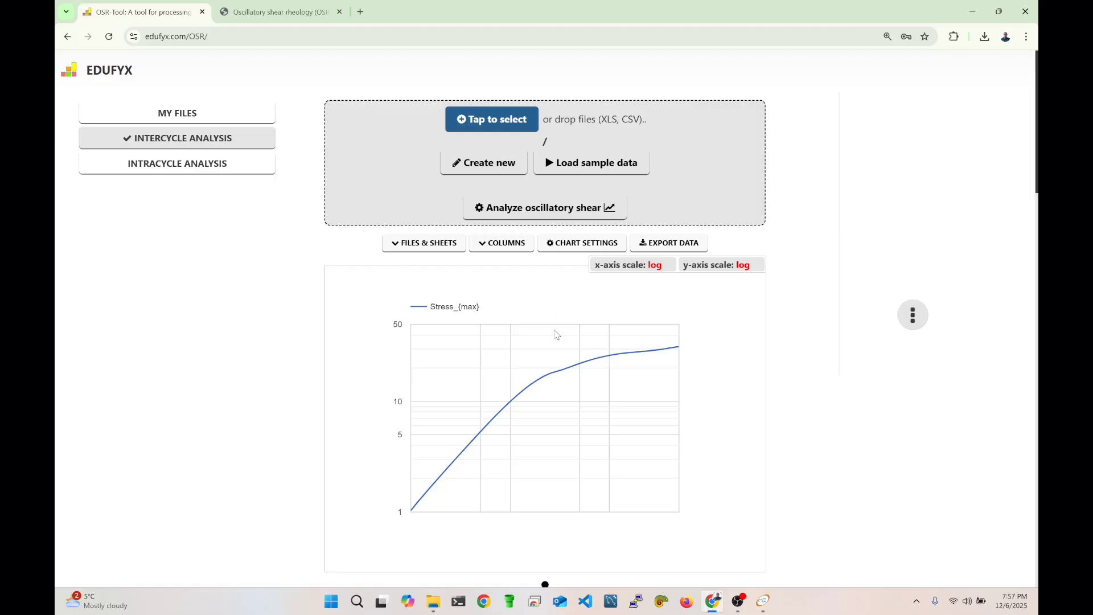
pyautogui.scroll(-1, 547, 342)
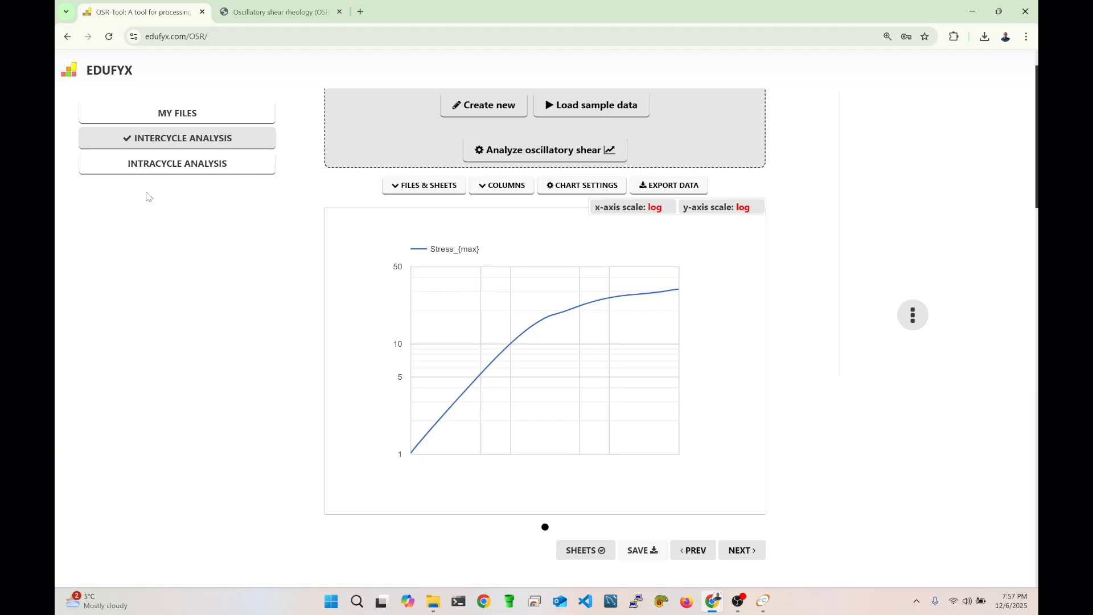
# Switch to the intracycle analysis results and open the list of available sheets for the current file.
pyautogui.click(170, 171)
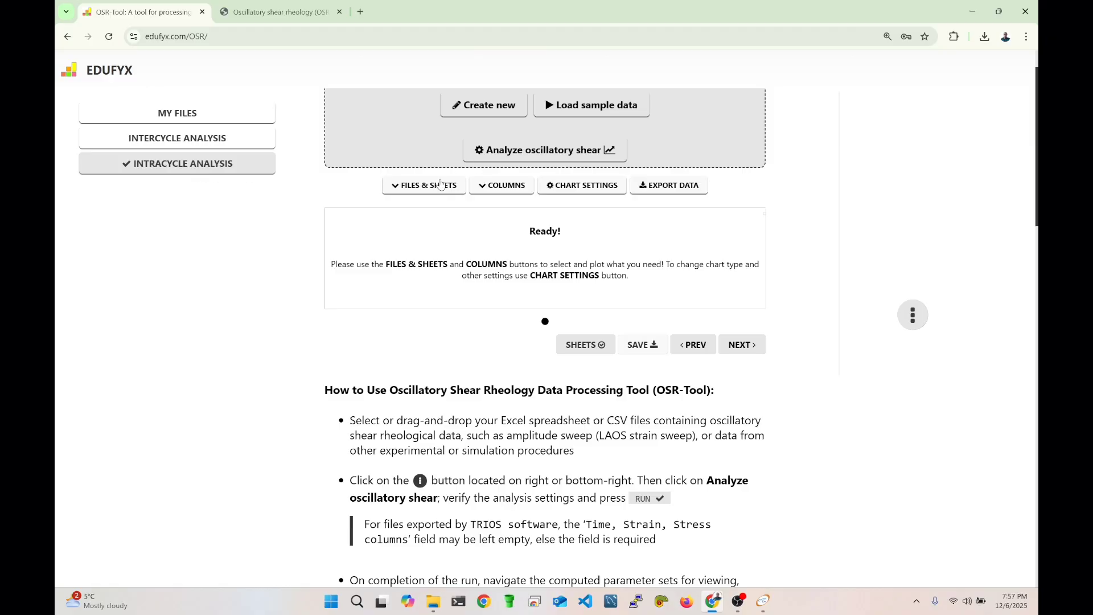
pyautogui.click(423, 187)
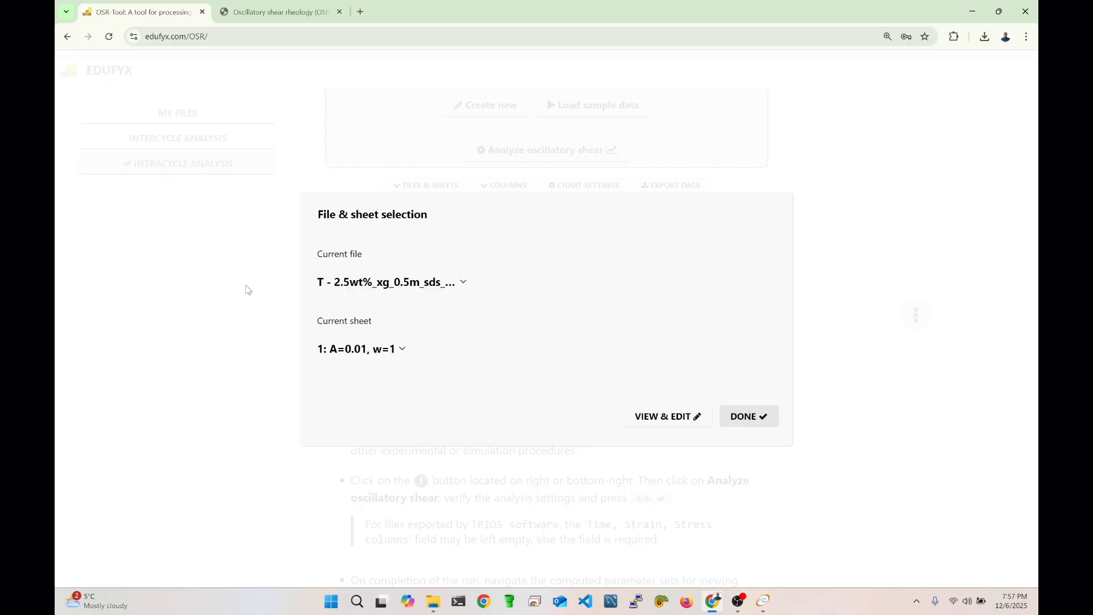
pyautogui.click(366, 348)
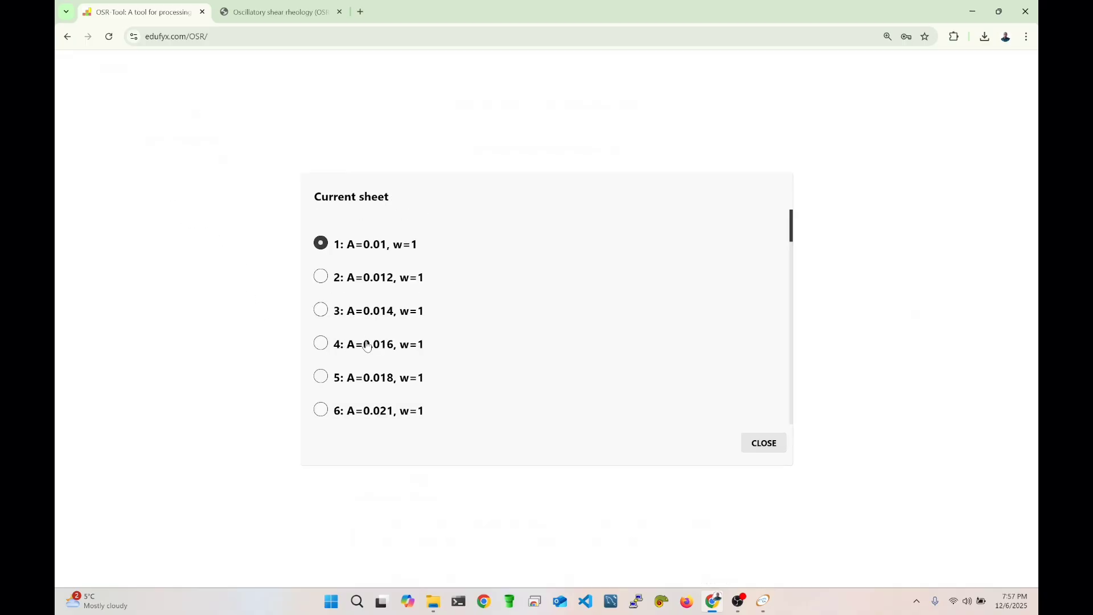
# Examine the full list of intracycle sheets, comparing their strain amplitudes (A) and frequencies (w) from first to last.
pyautogui.scroll(-5, 371, 296)
pyautogui.scroll(5, 371, 296)
pyautogui.scroll(-6, 373, 293)
pyautogui.scroll(-15, 373, 292)
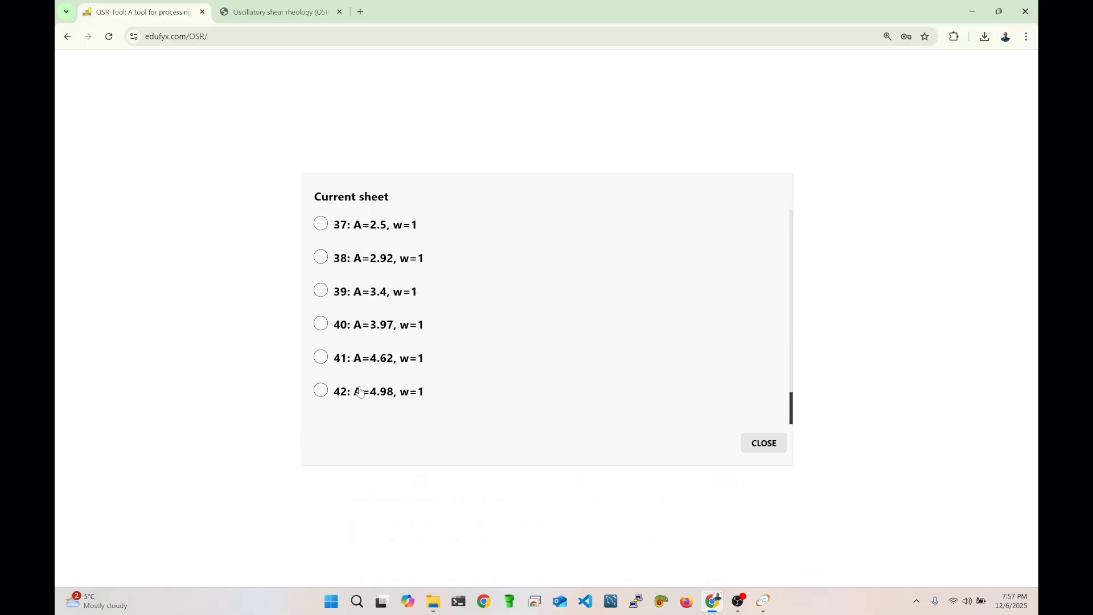
pyautogui.scroll(3, 386, 338)
pyautogui.scroll(10, 386, 338)
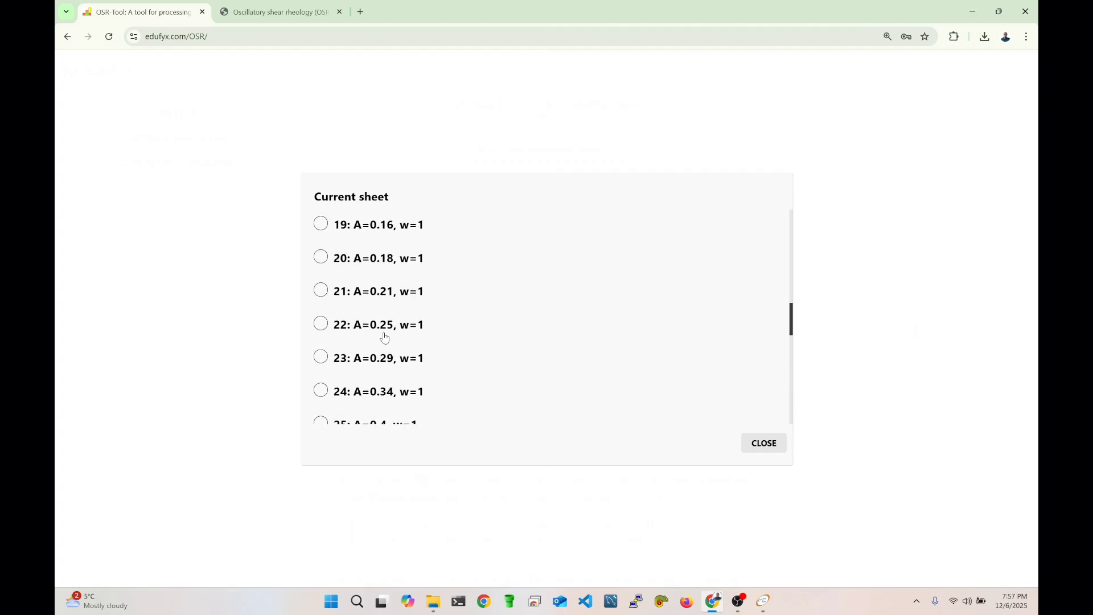
pyautogui.scroll(4, 400, 283)
pyautogui.scroll(2, 401, 283)
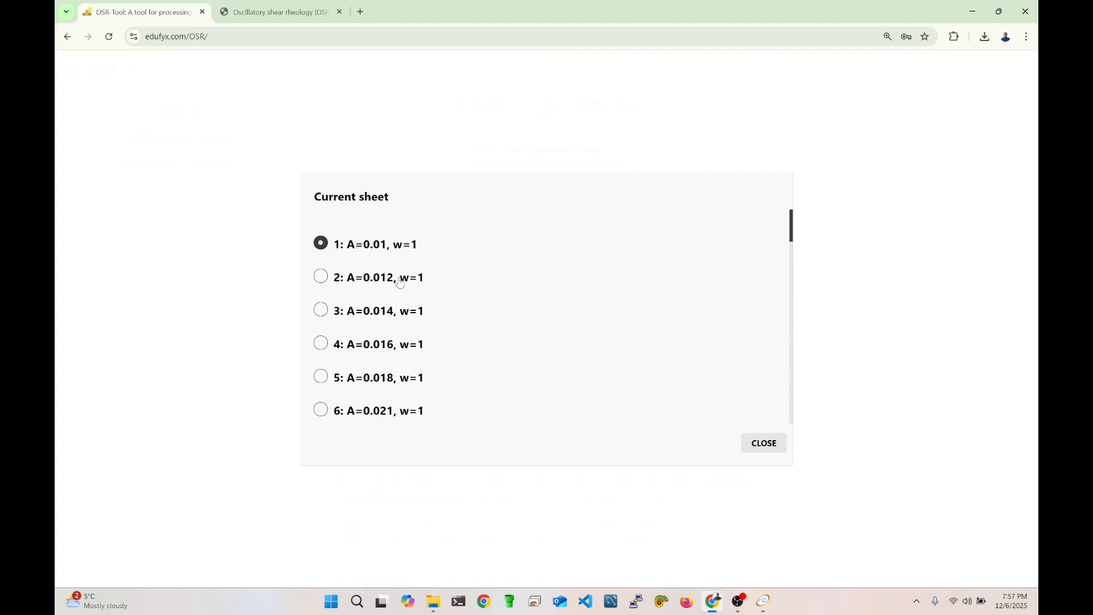
pyautogui.scroll(-4, 406, 284)
pyautogui.scroll(4, 413, 285)
pyautogui.scroll(-15, 391, 250)
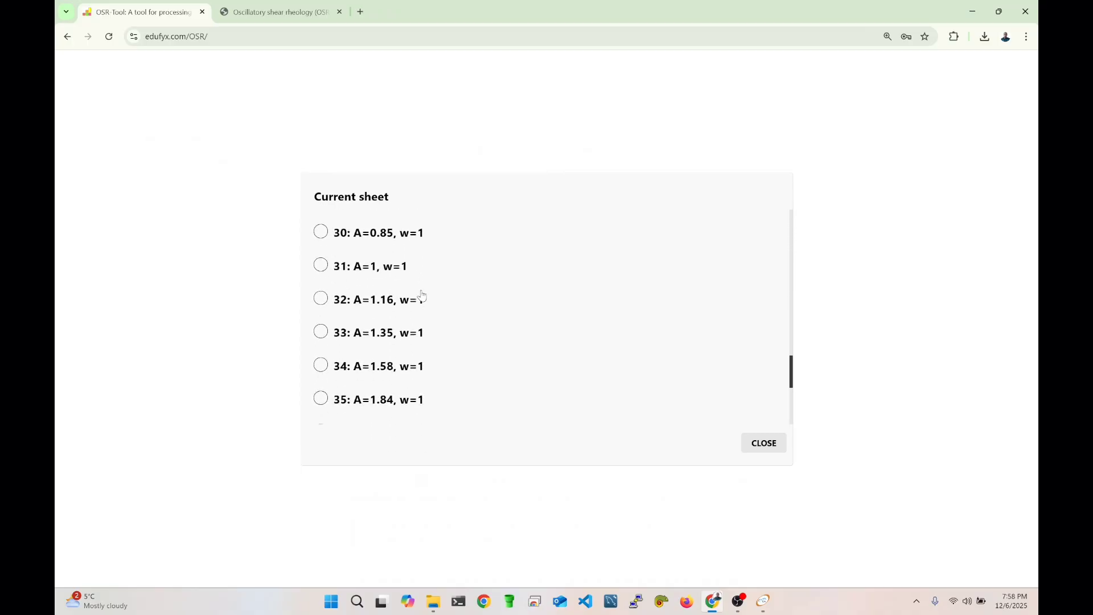
pyautogui.scroll(-3, 418, 319)
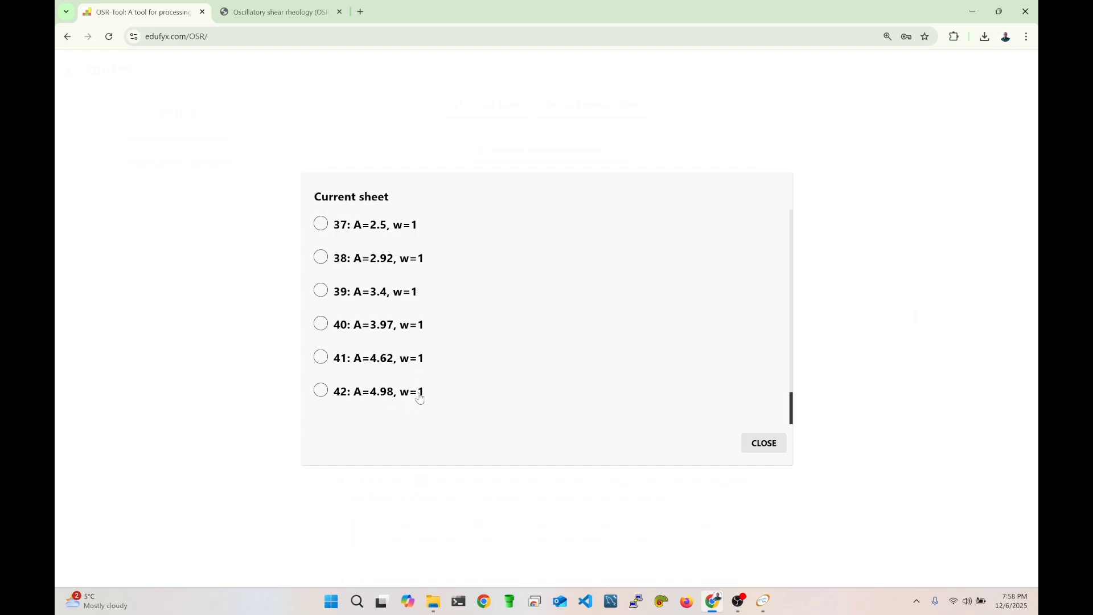
pyautogui.scroll(1, 420, 393)
pyautogui.scroll(2, 418, 398)
pyautogui.scroll(-2, 419, 399)
pyautogui.scroll(6, 420, 400)
pyautogui.scroll(4, 421, 376)
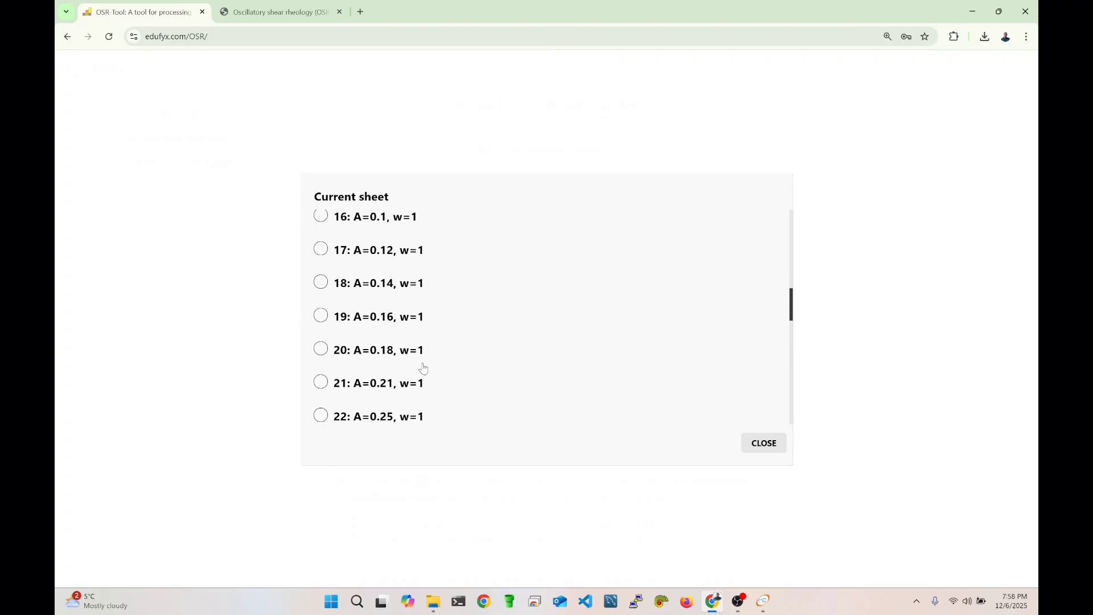
pyautogui.scroll(4, 424, 364)
pyautogui.scroll(5, 422, 362)
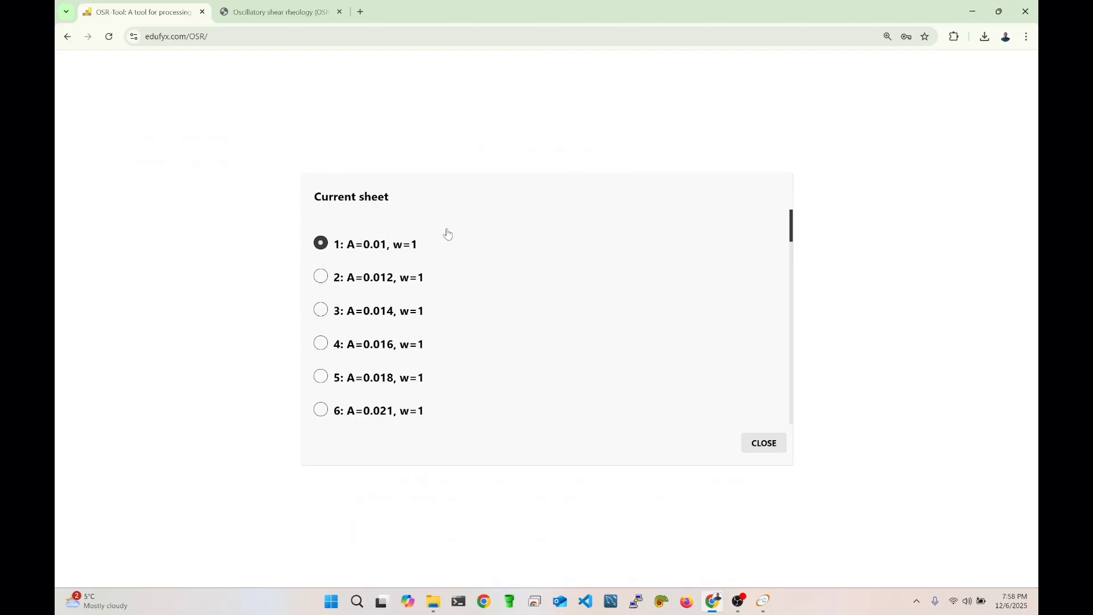
# Open the data table of sheet 1 (A=0.01, w=1) for viewing and examine its Raw stress column.
pyautogui.click(758, 444)
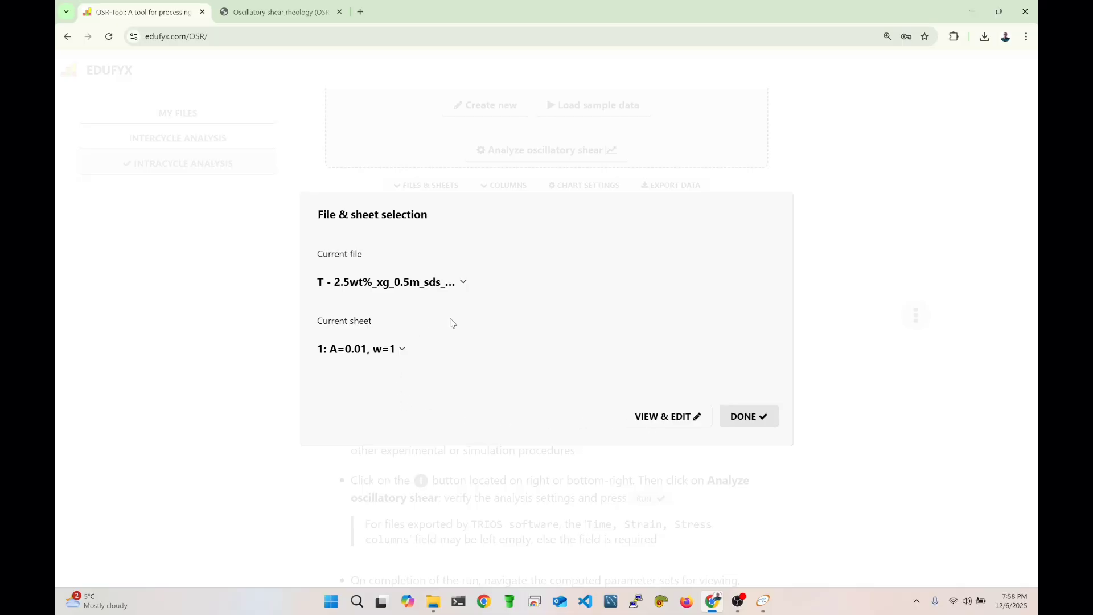
pyautogui.click(671, 418)
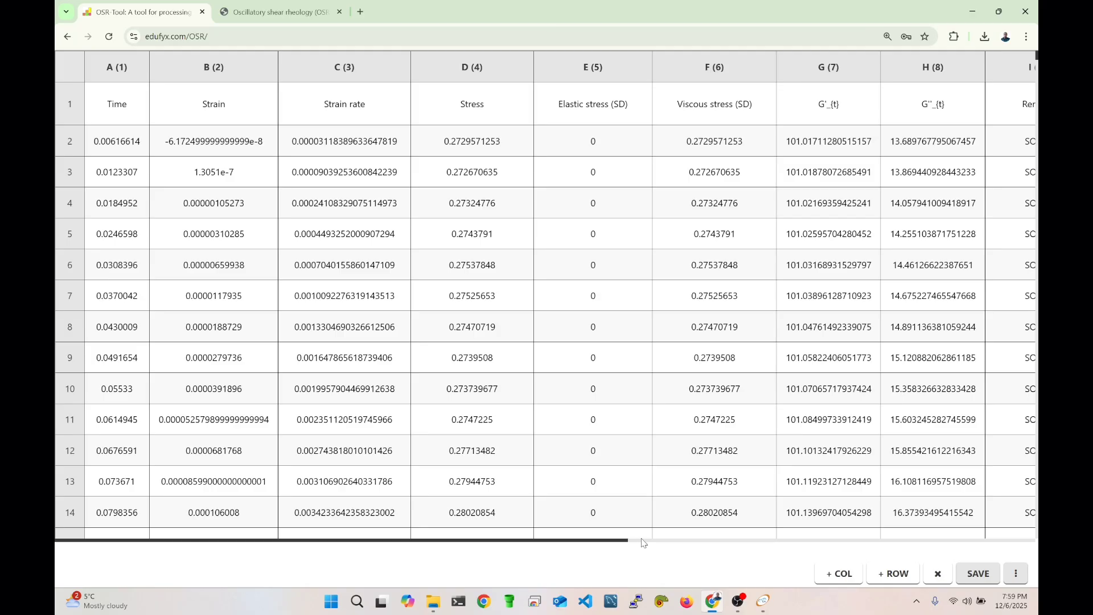
pyautogui.moveTo(621, 546); pyautogui.dragTo(1033, 557)
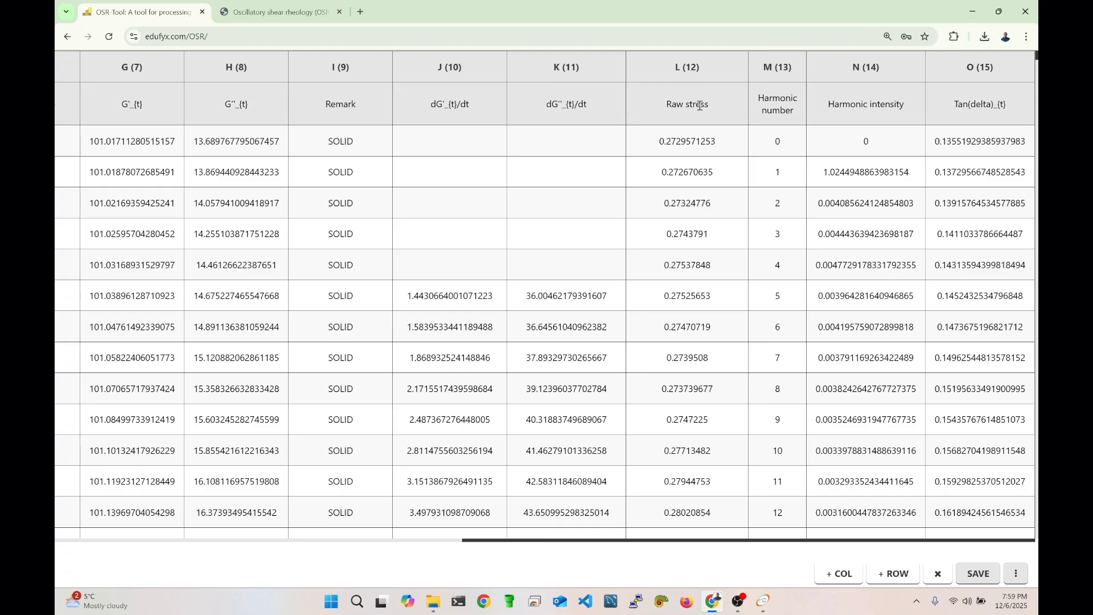
pyautogui.click(725, 102)
pyautogui.moveTo(724, 101); pyautogui.dragTo(661, 103)
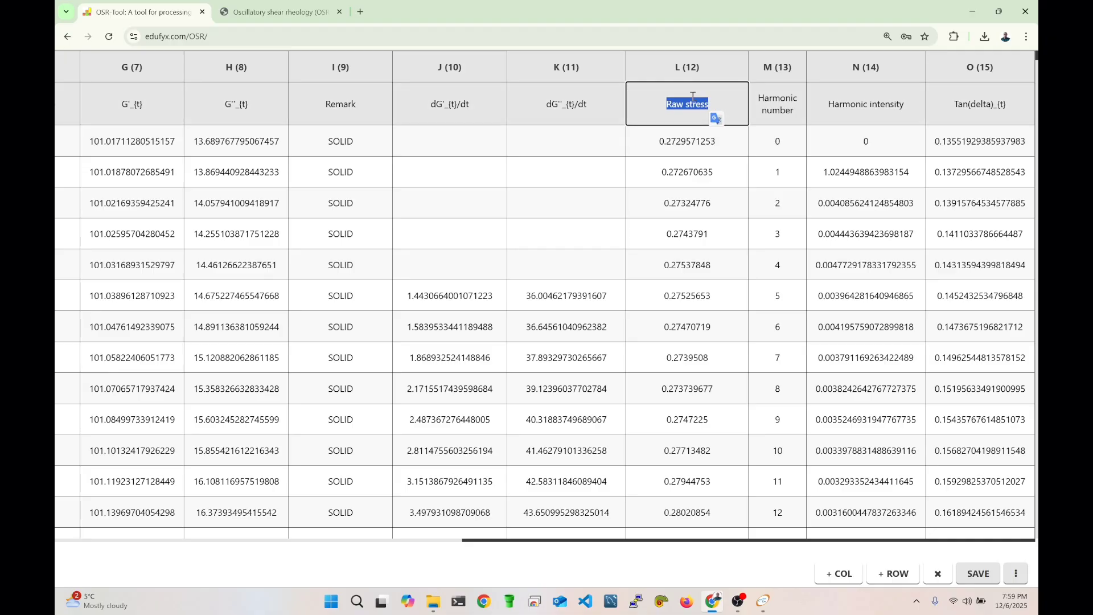
pyautogui.click(712, 103)
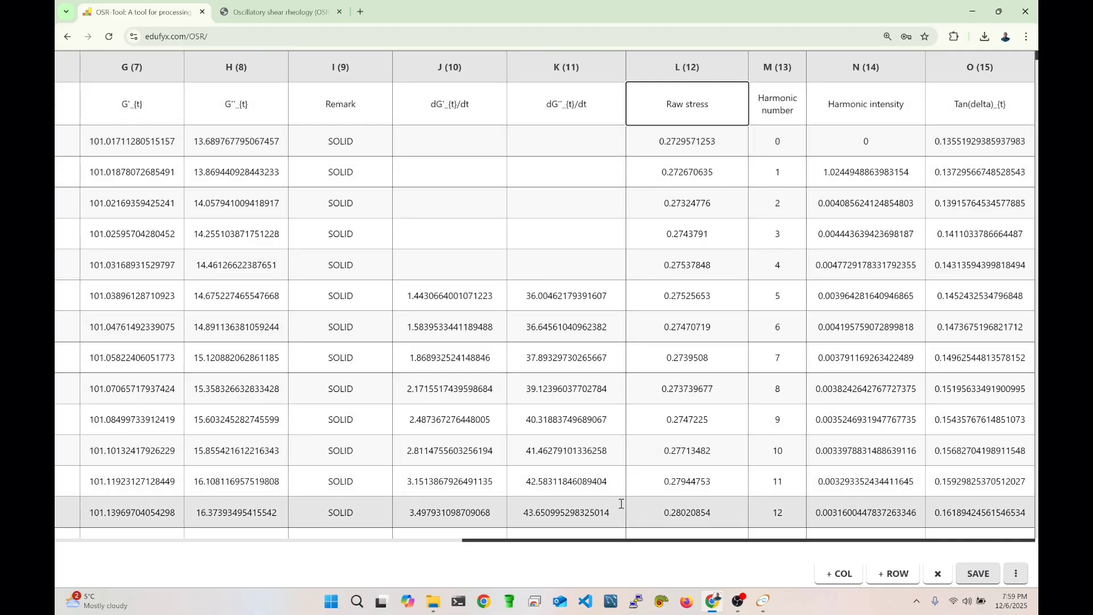
# Compare the Stress column with the Raw stress column in the sheet's data table.
pyautogui.moveTo(685, 545); pyautogui.dragTo(259, 546)
pyautogui.doubleClick(454, 98)
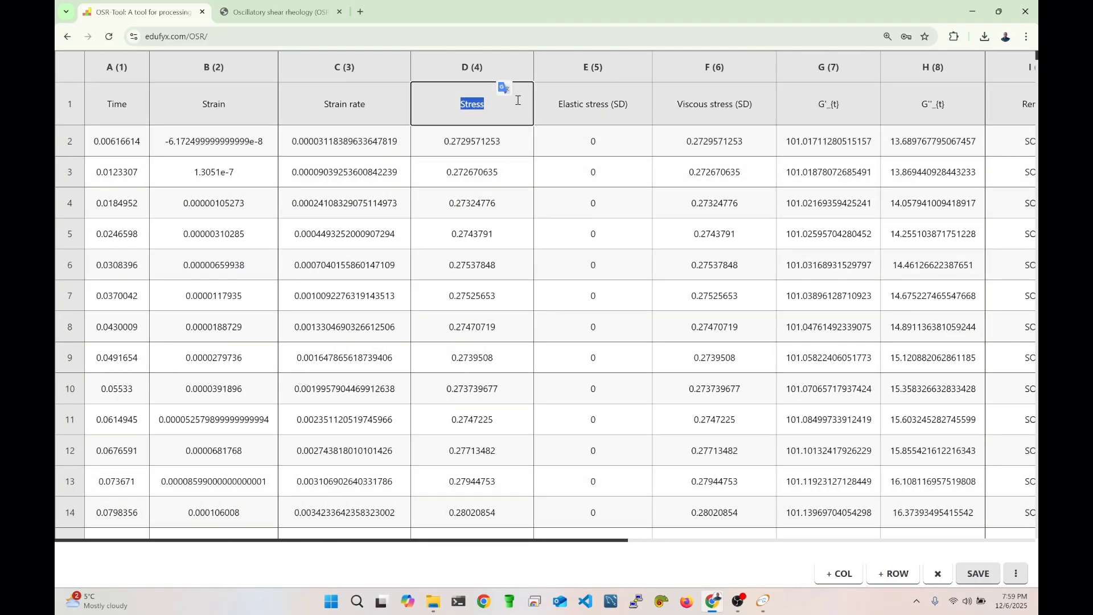
pyautogui.click(497, 109)
pyautogui.moveTo(500, 105); pyautogui.dragTo(465, 101)
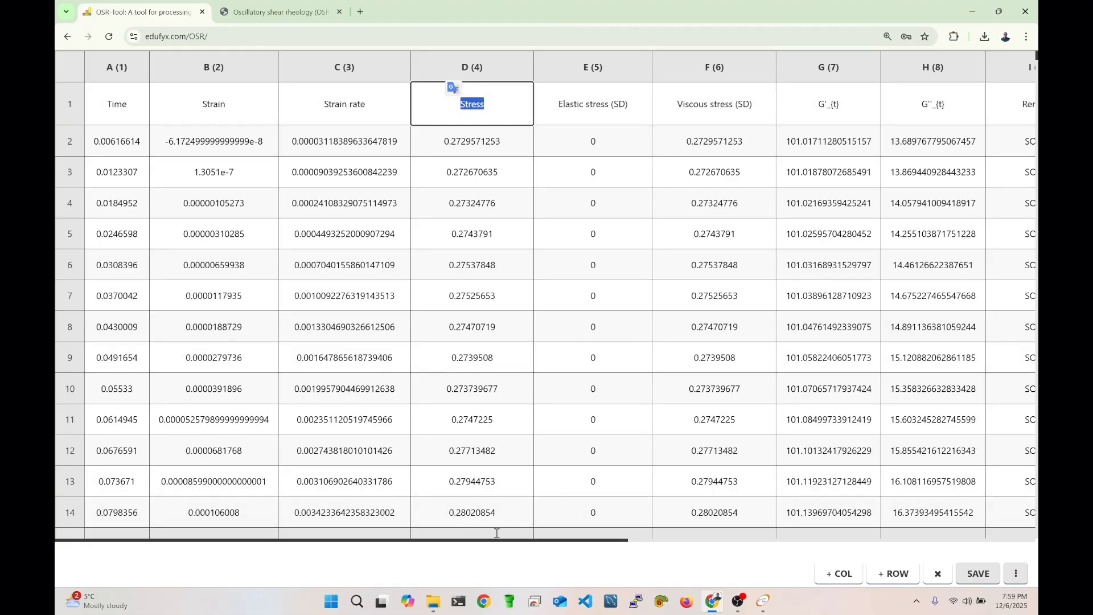
pyautogui.moveTo(503, 542); pyautogui.dragTo(768, 526)
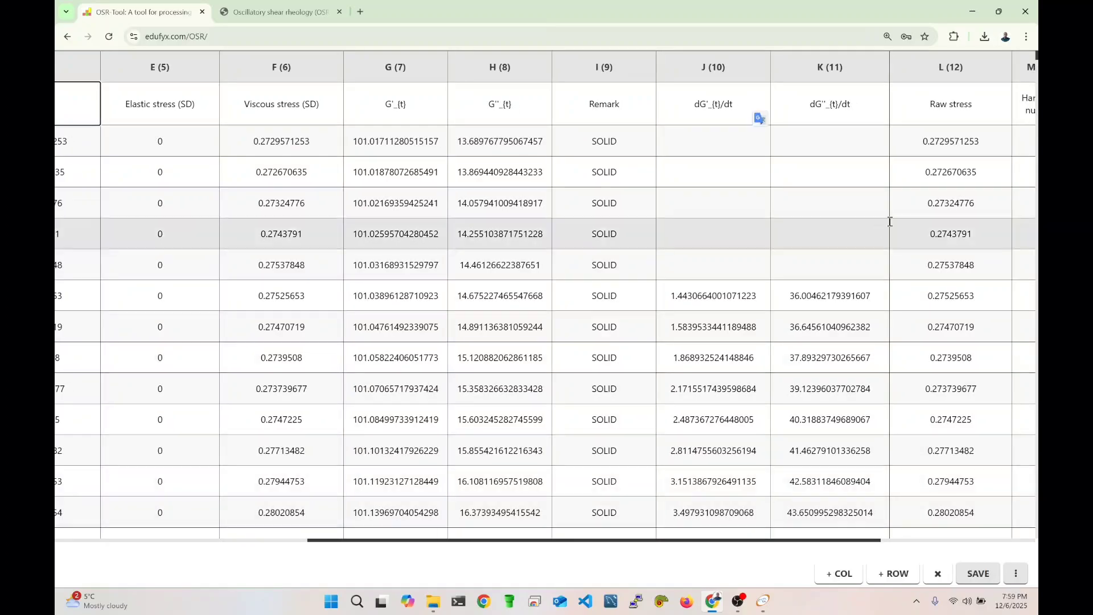
pyautogui.doubleClick(974, 105)
pyautogui.moveTo(974, 104); pyautogui.dragTo(923, 100)
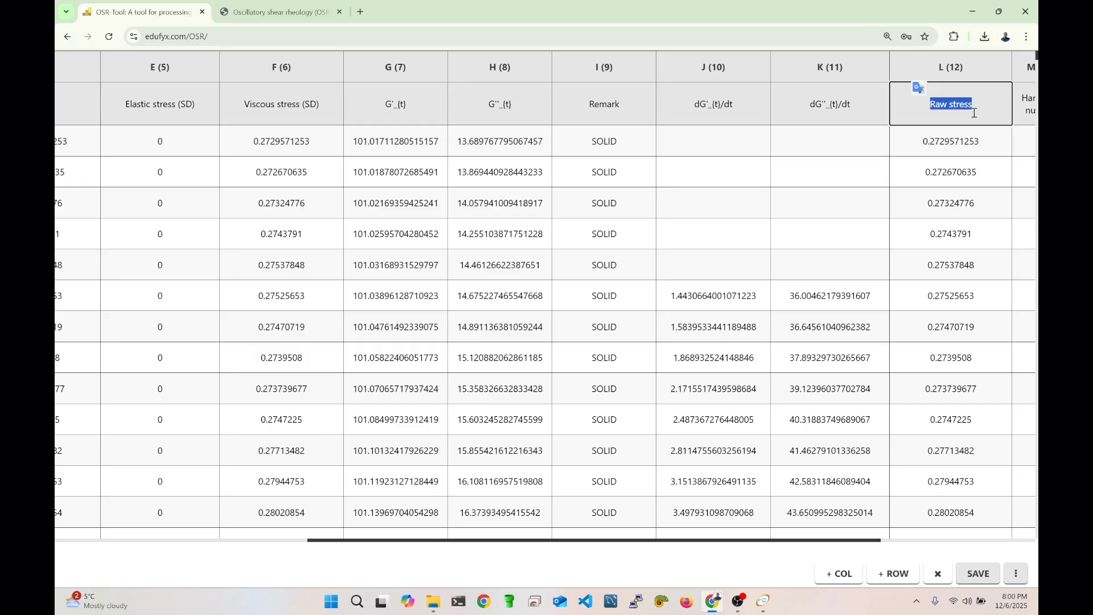
# Examine the Harmonic number, Harmonic intensity and Tan(delta)_{t} columns, then close the data table without saving.
pyautogui.click(740, 543)
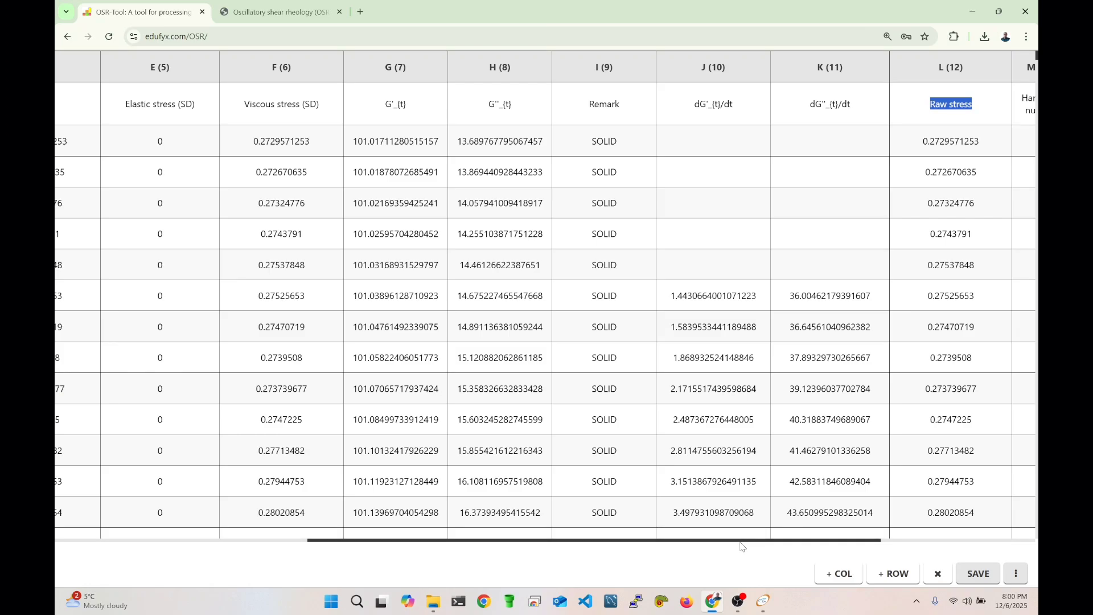
pyautogui.moveTo(770, 544); pyautogui.dragTo(871, 545)
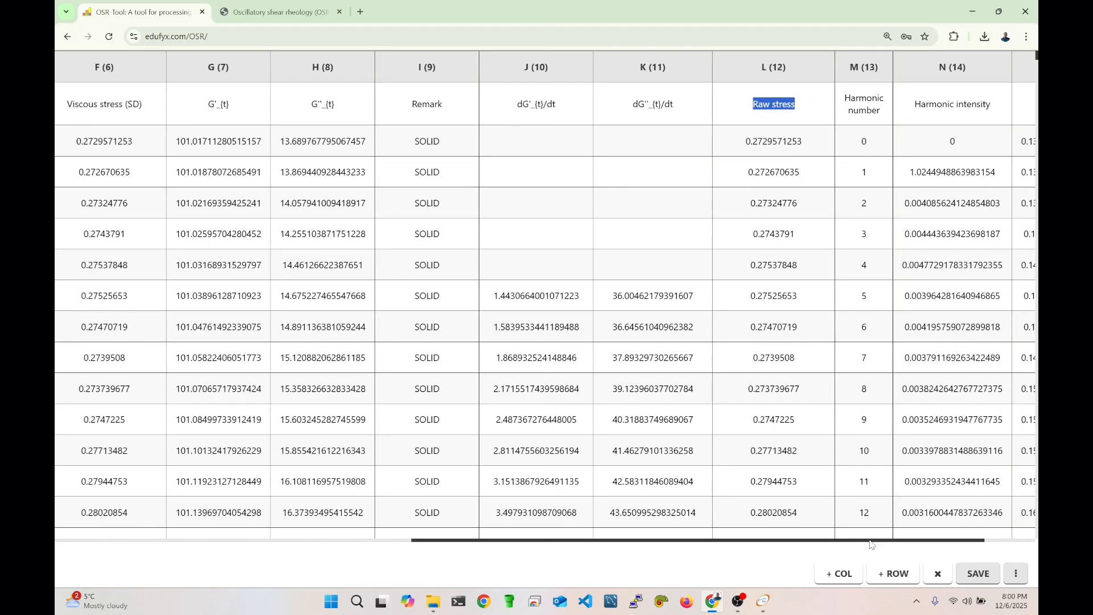
pyautogui.moveTo(879, 541); pyautogui.dragTo(927, 529)
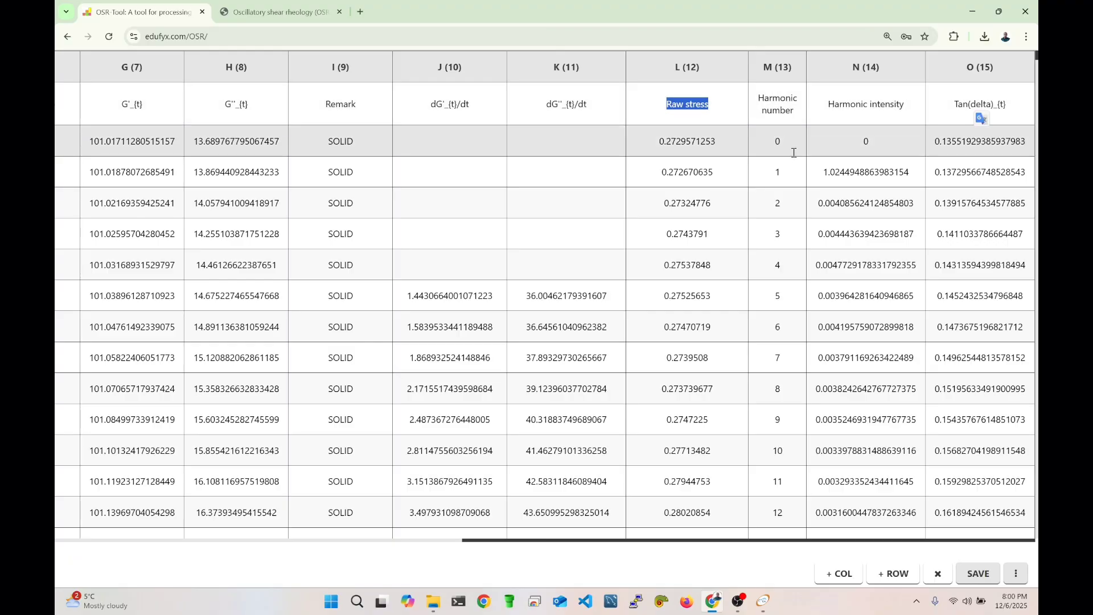
pyautogui.scroll(-10, 809, 203)
pyautogui.scroll(10, 794, 148)
pyautogui.scroll(3, 780, 88)
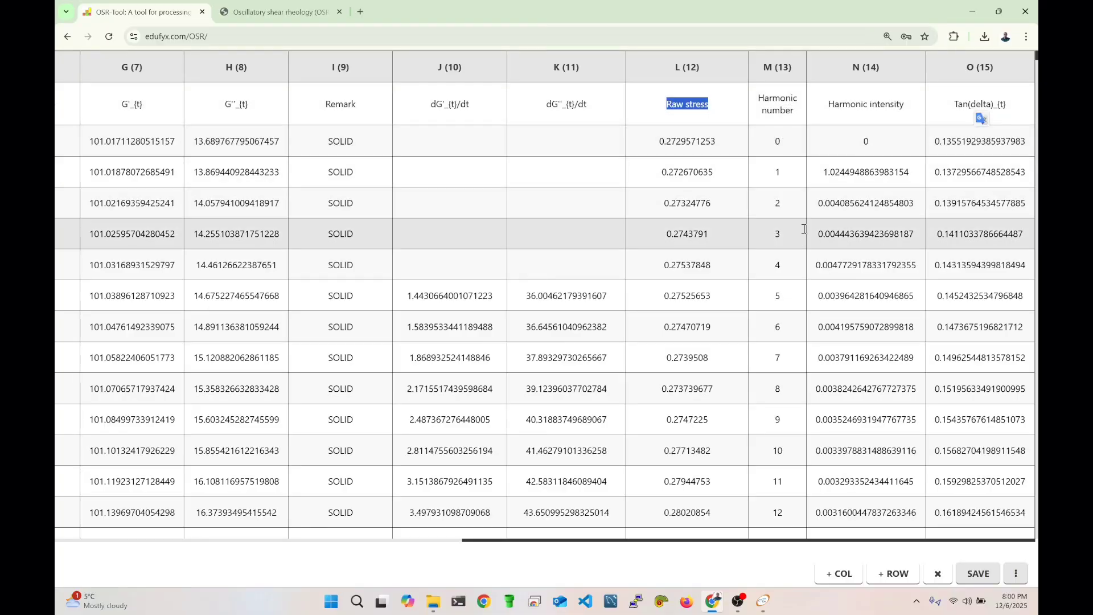
pyautogui.scroll(-4, 790, 403)
pyautogui.scroll(4, 790, 403)
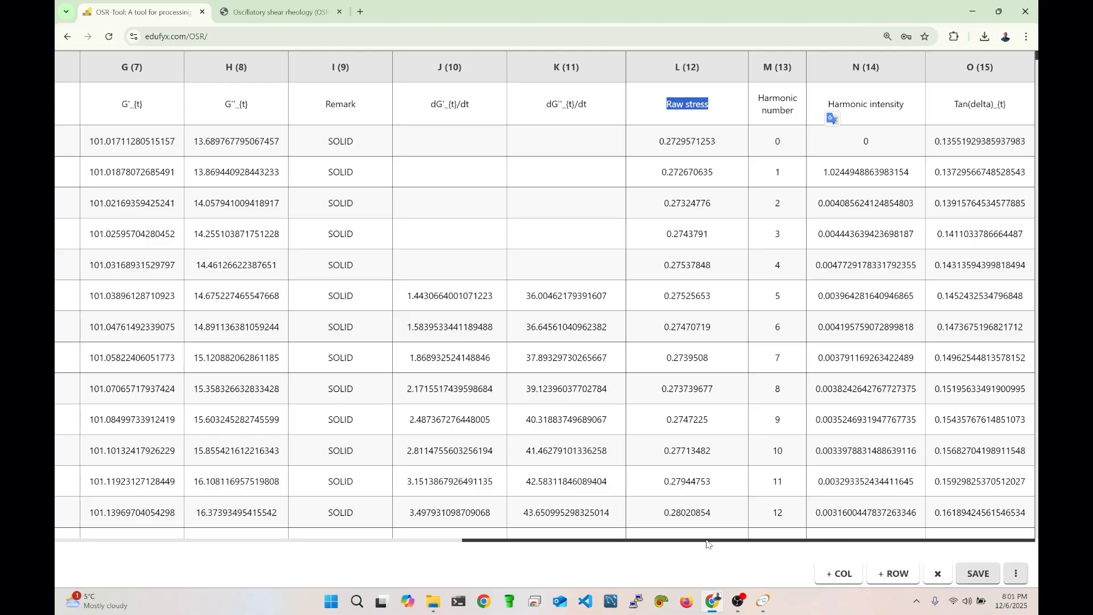
pyautogui.moveTo(708, 542); pyautogui.dragTo(222, 531)
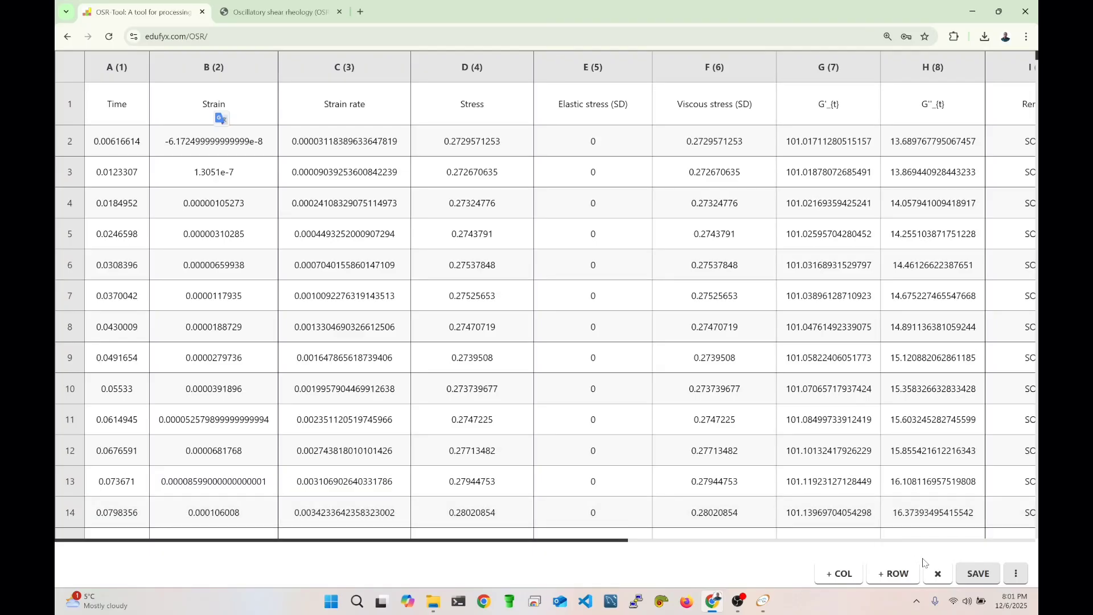
pyautogui.click(938, 574)
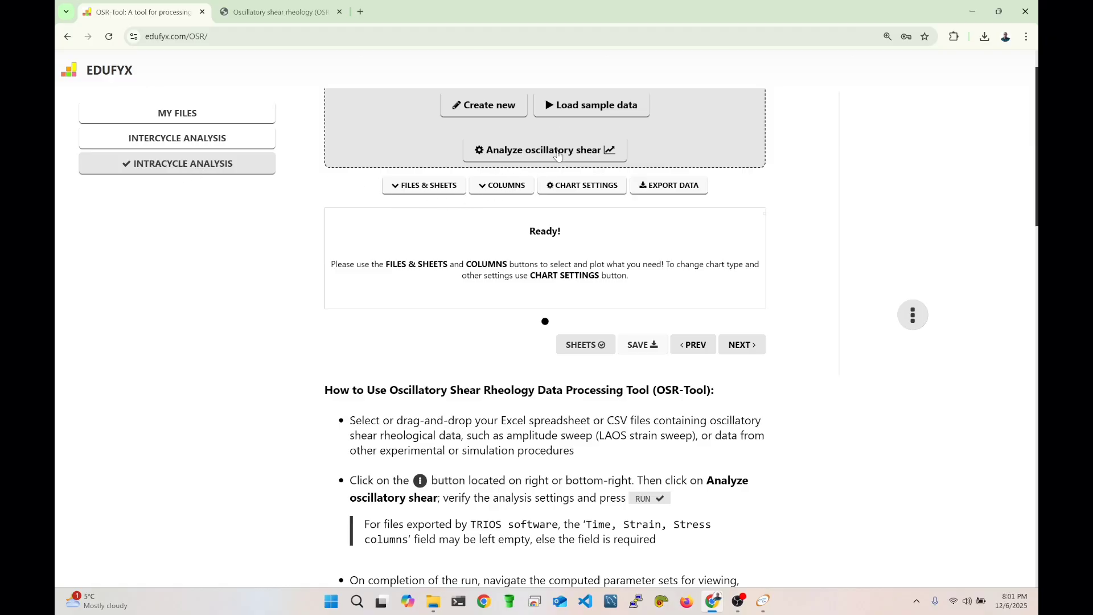
# Plot Stress and Raw stress against Time, with linear scales on both the x-axis and y-axis.
pyautogui.click(503, 189)
pyautogui.scroll(-1, 426, 249)
pyautogui.scroll(1, 426, 250)
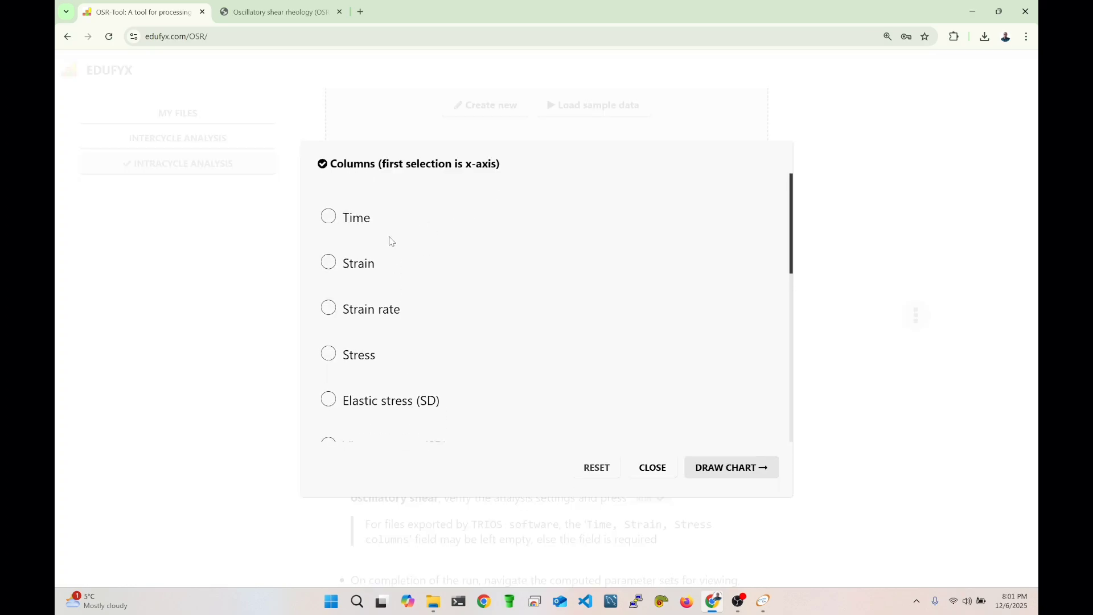
pyautogui.click(367, 226)
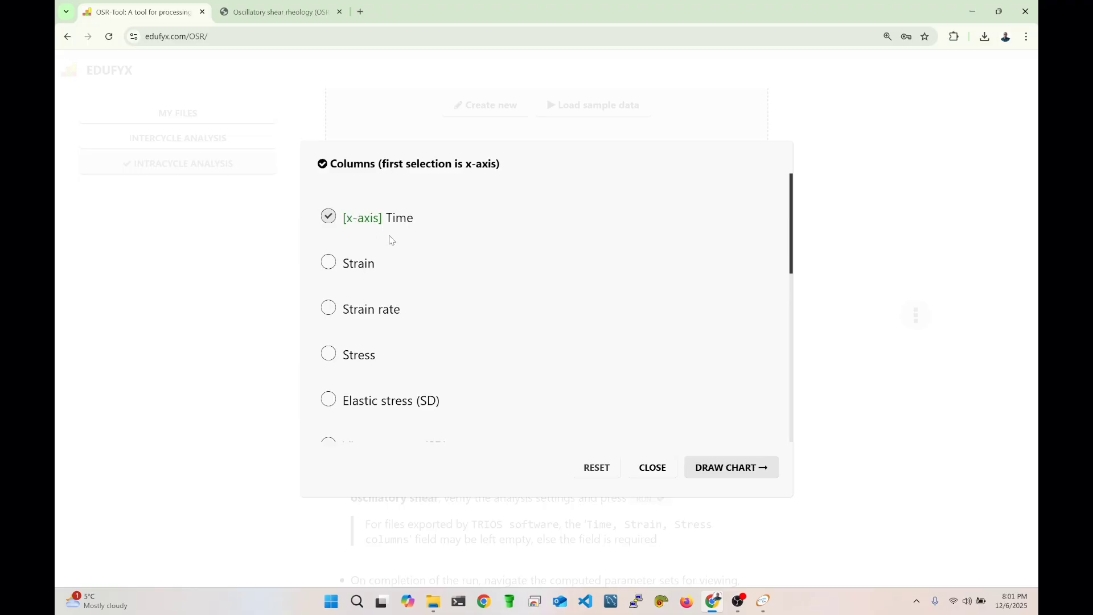
pyautogui.click(358, 361)
pyautogui.scroll(-8, 386, 342)
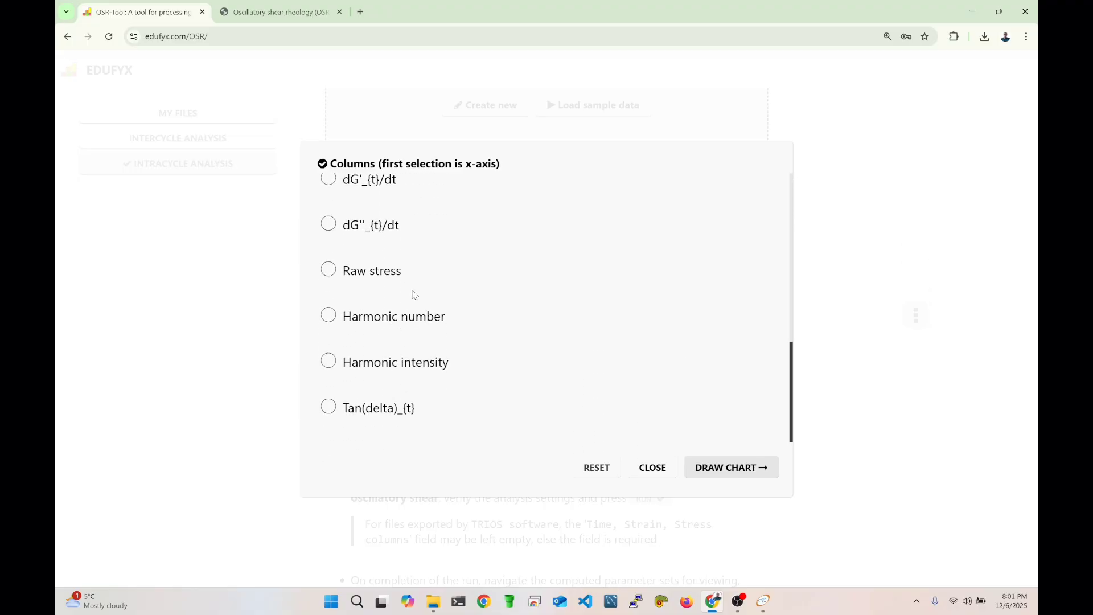
pyautogui.click(380, 277)
pyautogui.click(722, 470)
pyautogui.click(730, 217)
pyautogui.click(656, 208)
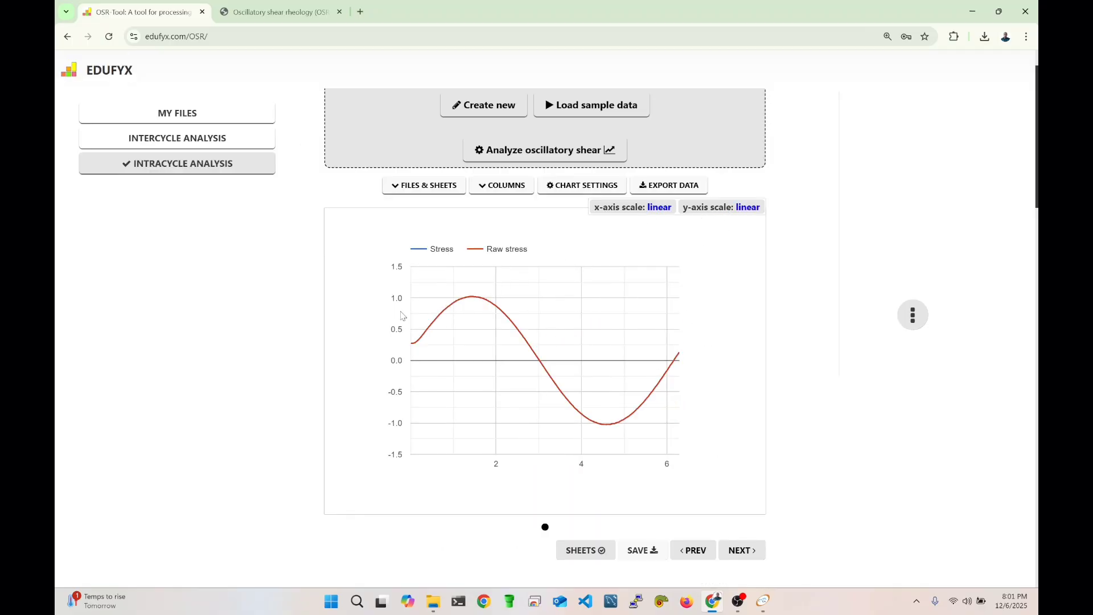
pyautogui.moveTo(456, 300)
# Reset the column selection and plot Stress and Elastic stress (SD) against Strain.
pyautogui.click(511, 194)
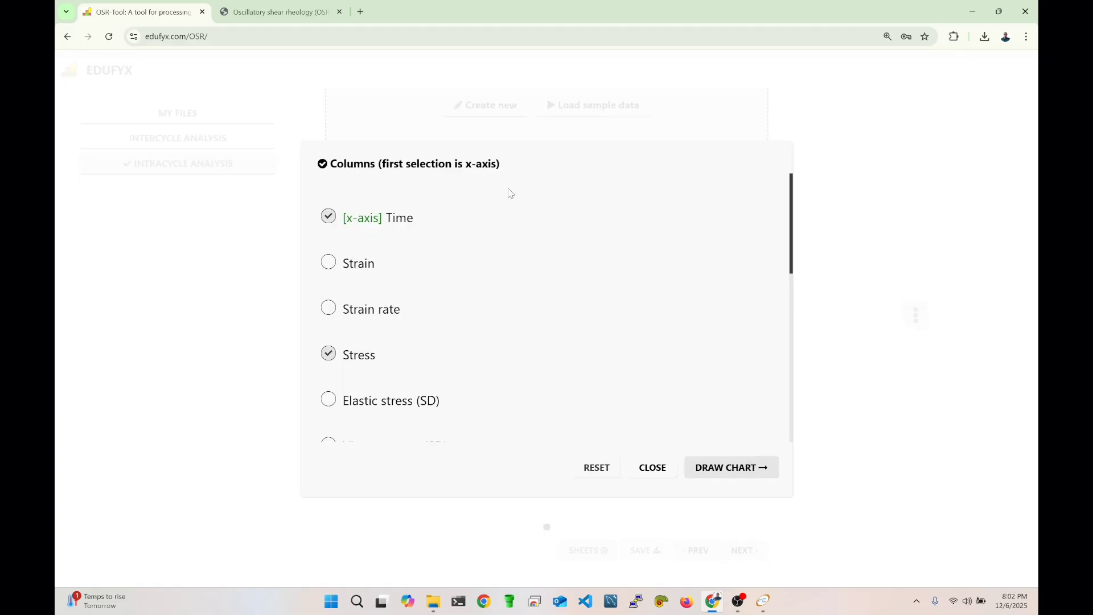
pyautogui.click(600, 470)
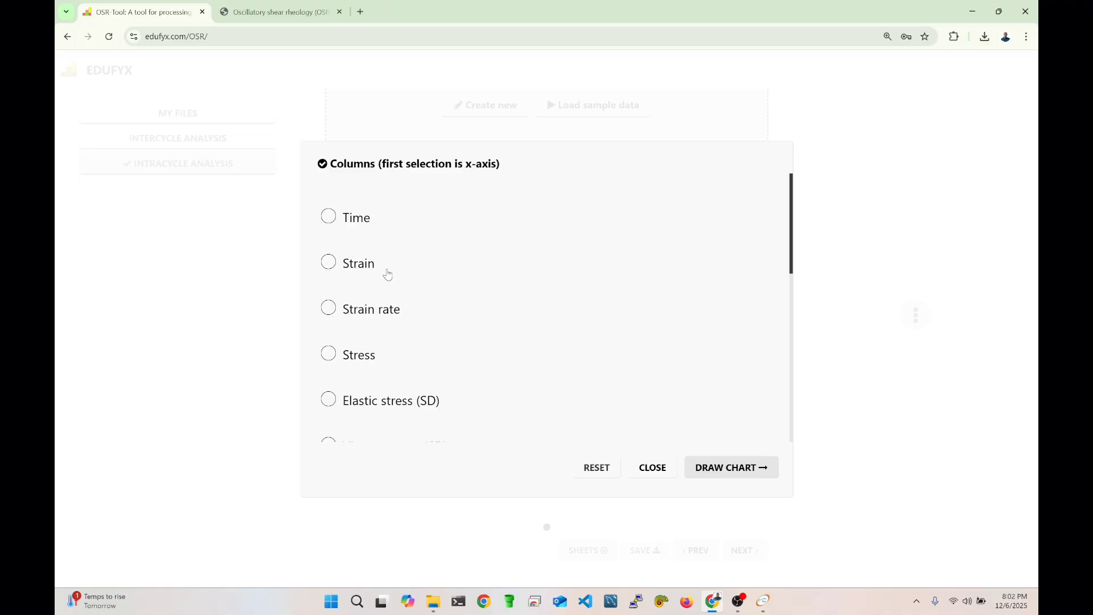
pyautogui.click(364, 272)
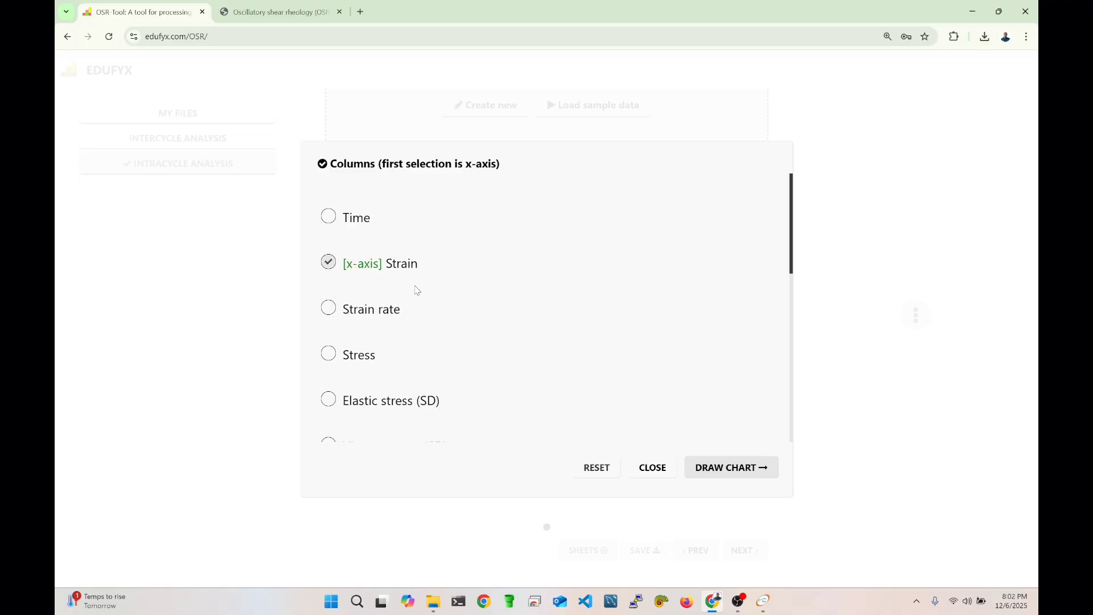
pyautogui.click(365, 355)
pyautogui.scroll(-1, 407, 330)
pyautogui.click(385, 344)
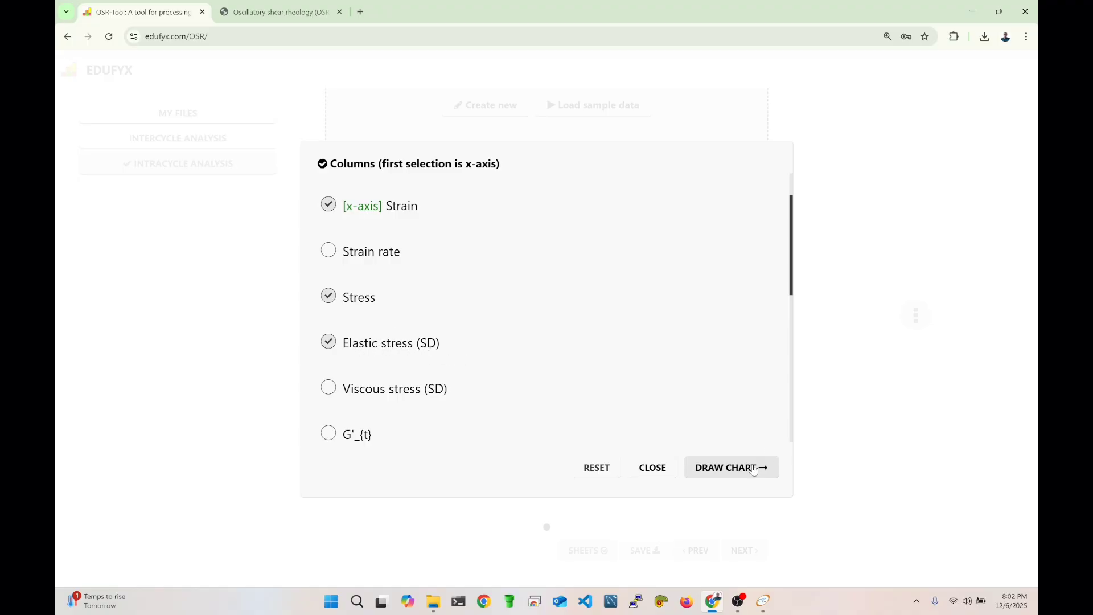
pyautogui.click(755, 470)
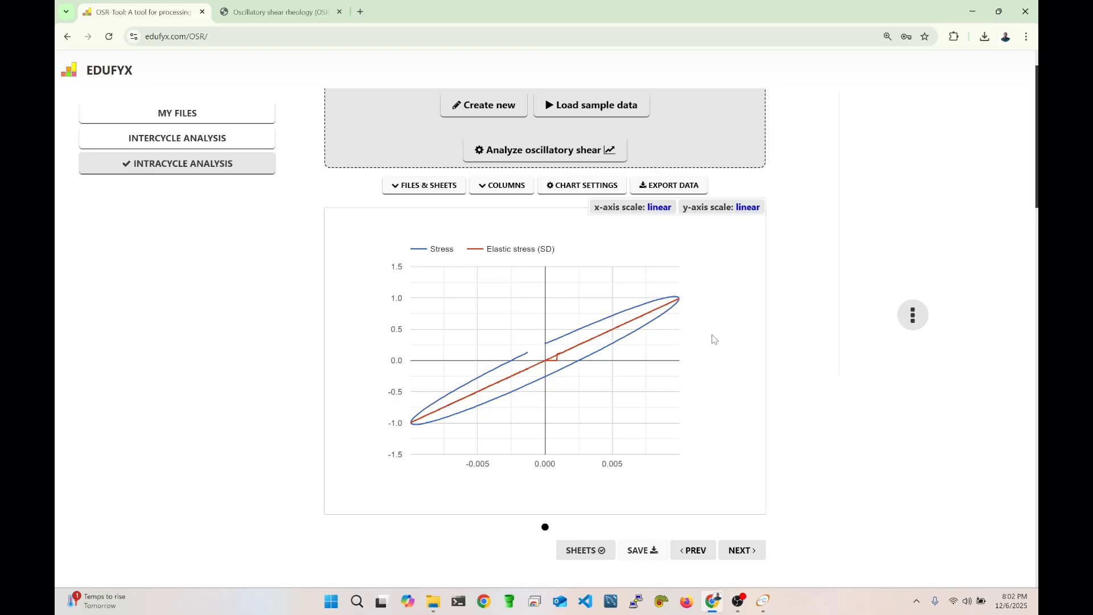
# Browse the Strain chart forward through the sheets up to sheet 42.
pyautogui.scroll(-1, 715, 340)
pyautogui.click(743, 495)
pyautogui.click(743, 495)
pyautogui.click(743, 496)
pyautogui.click(743, 496)
pyautogui.click(743, 496)
pyautogui.click(743, 495)
pyautogui.click(743, 495)
pyautogui.click(743, 495)
pyautogui.click(742, 496)
pyautogui.click(742, 495)
pyautogui.click(742, 495)
pyautogui.click(742, 496)
pyautogui.click(742, 496)
pyautogui.click(742, 496)
pyautogui.click(742, 496)
pyautogui.click(741, 495)
pyautogui.click(742, 498)
pyautogui.click(742, 498)
pyautogui.click(743, 496)
pyautogui.click(743, 496)
pyautogui.click(742, 496)
pyautogui.click(742, 496)
pyautogui.click(742, 495)
pyautogui.click(742, 495)
pyautogui.click(742, 496)
pyautogui.click(742, 495)
pyautogui.click(742, 495)
pyautogui.click(743, 495)
pyautogui.click(743, 495)
pyautogui.click(744, 494)
pyautogui.click(744, 494)
pyautogui.click(743, 494)
pyautogui.click(743, 495)
pyautogui.click(744, 494)
pyautogui.click(744, 494)
pyautogui.click(744, 495)
pyautogui.click(743, 494)
pyautogui.click(744, 495)
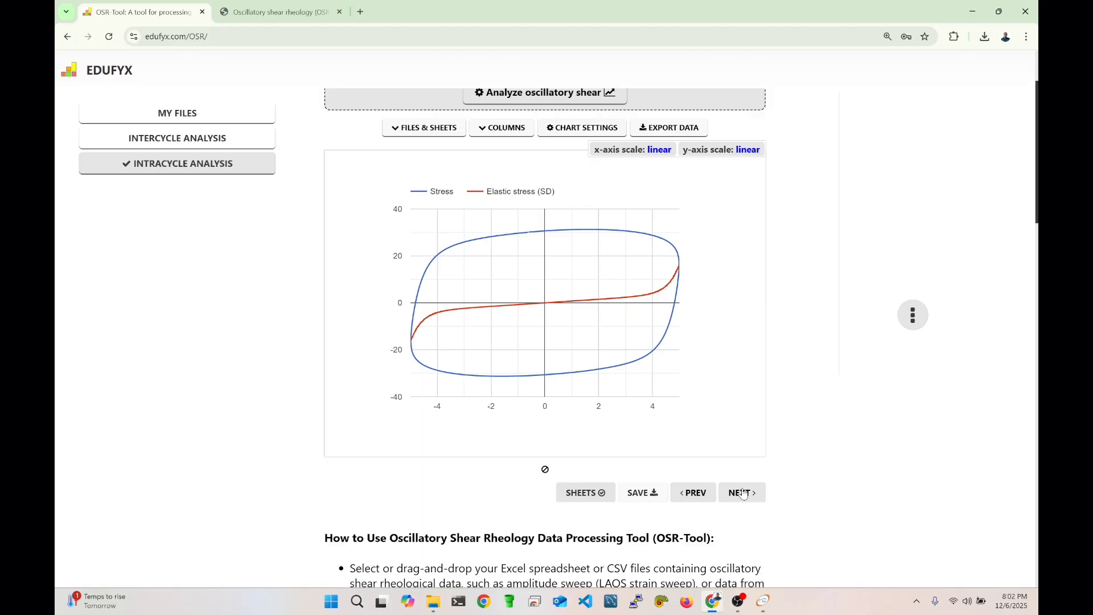
pyautogui.click(696, 497)
pyautogui.click(696, 497)
pyautogui.click(696, 497)
pyautogui.click(733, 493)
pyautogui.click(749, 496)
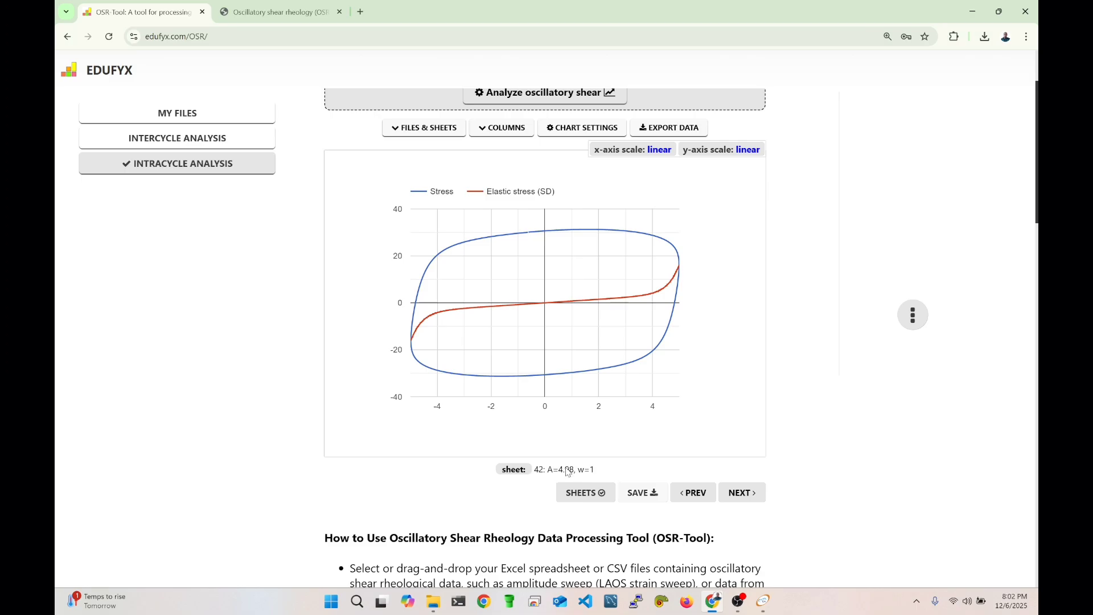
# Step the Strain chart back to sheet 23 (A=0.29, w=1).
pyautogui.click(705, 489)
pyautogui.click(706, 488)
pyautogui.click(705, 489)
pyautogui.click(705, 489)
pyautogui.click(705, 488)
pyautogui.click(706, 489)
pyautogui.click(706, 491)
pyautogui.click(707, 491)
pyautogui.click(707, 490)
pyautogui.click(707, 491)
pyautogui.click(706, 490)
pyautogui.click(707, 491)
pyautogui.click(707, 491)
pyautogui.click(707, 491)
pyautogui.click(707, 491)
pyautogui.click(707, 491)
pyautogui.click(707, 491)
pyautogui.click(706, 491)
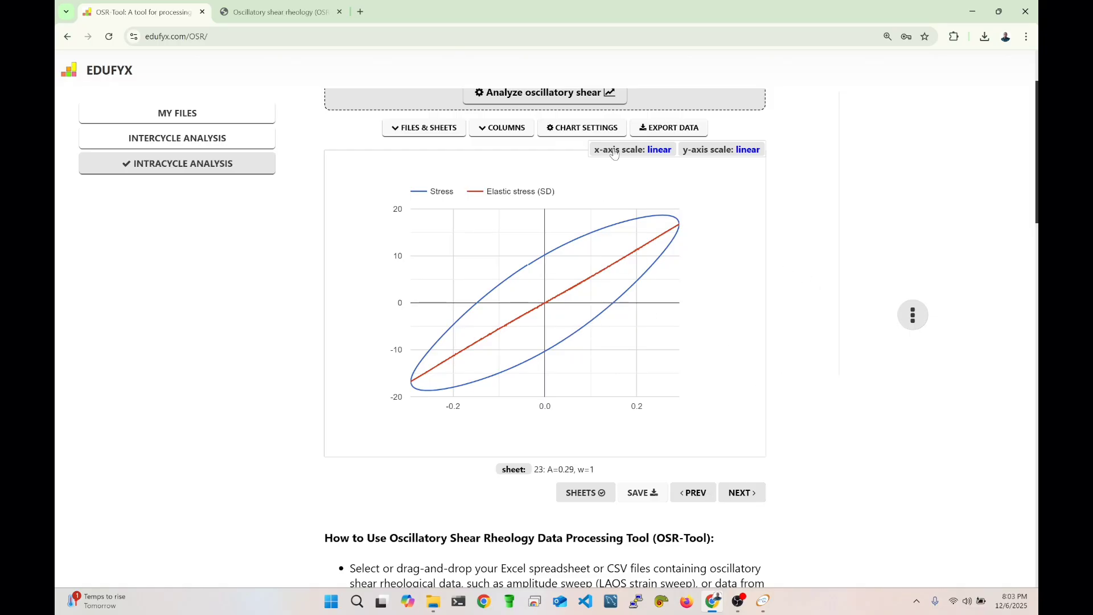
# Reset the column selection and plot Stress and Viscous stress (SD) against Strain rate.
pyautogui.click(519, 131)
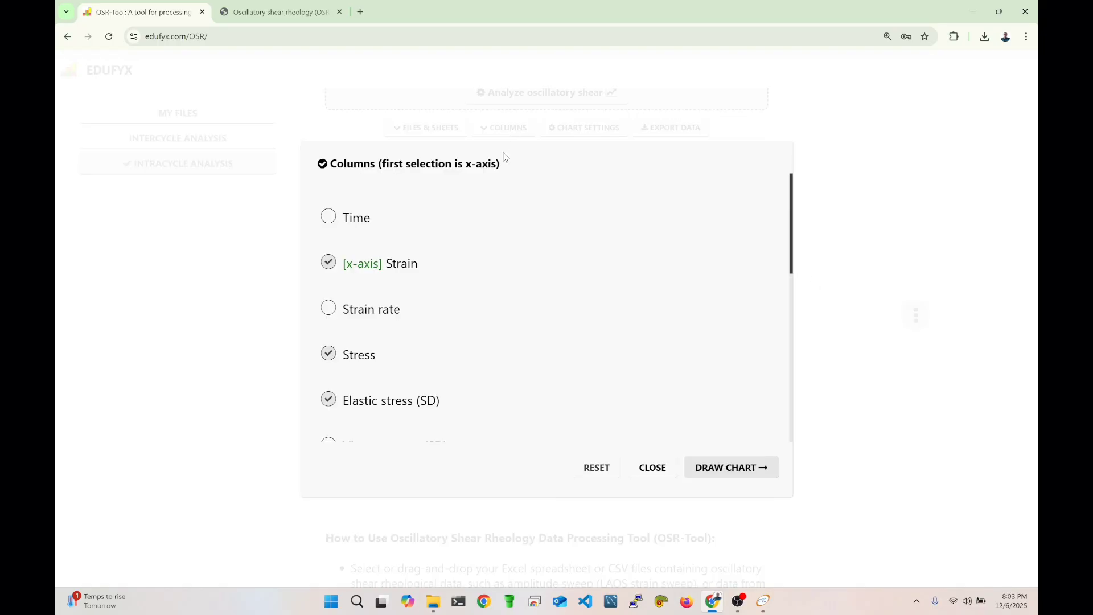
pyautogui.click(602, 471)
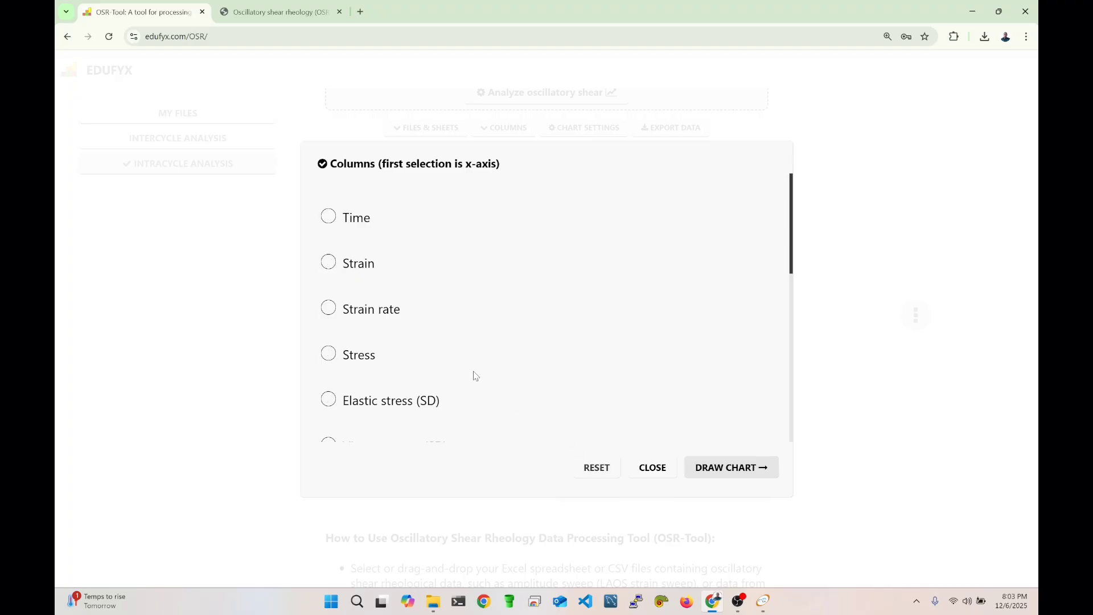
pyautogui.click(377, 319)
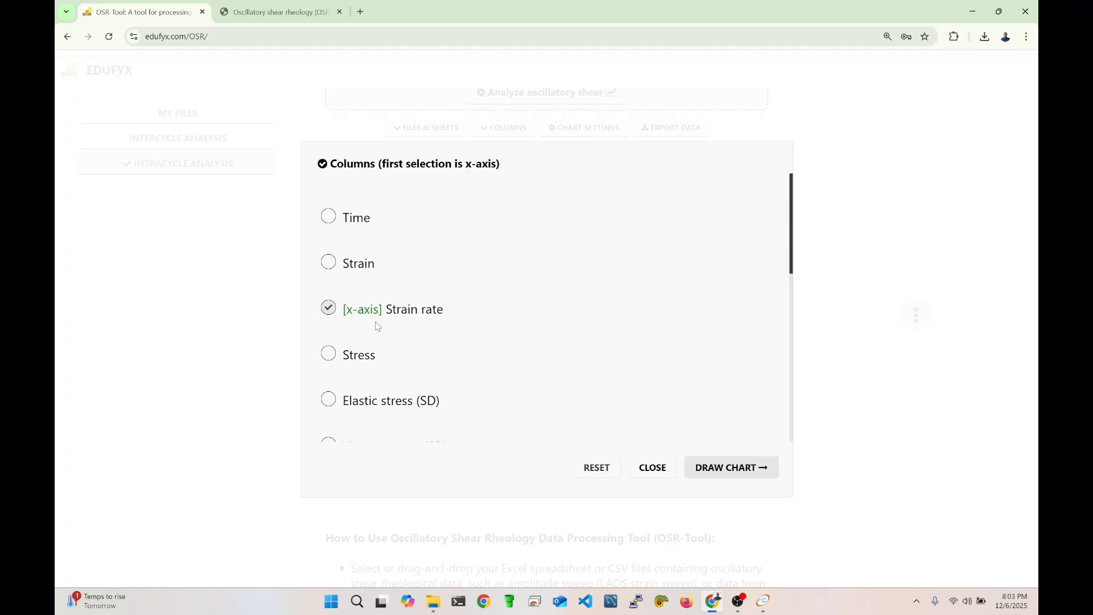
pyautogui.click(358, 359)
pyautogui.scroll(-2, 399, 351)
pyautogui.click(384, 335)
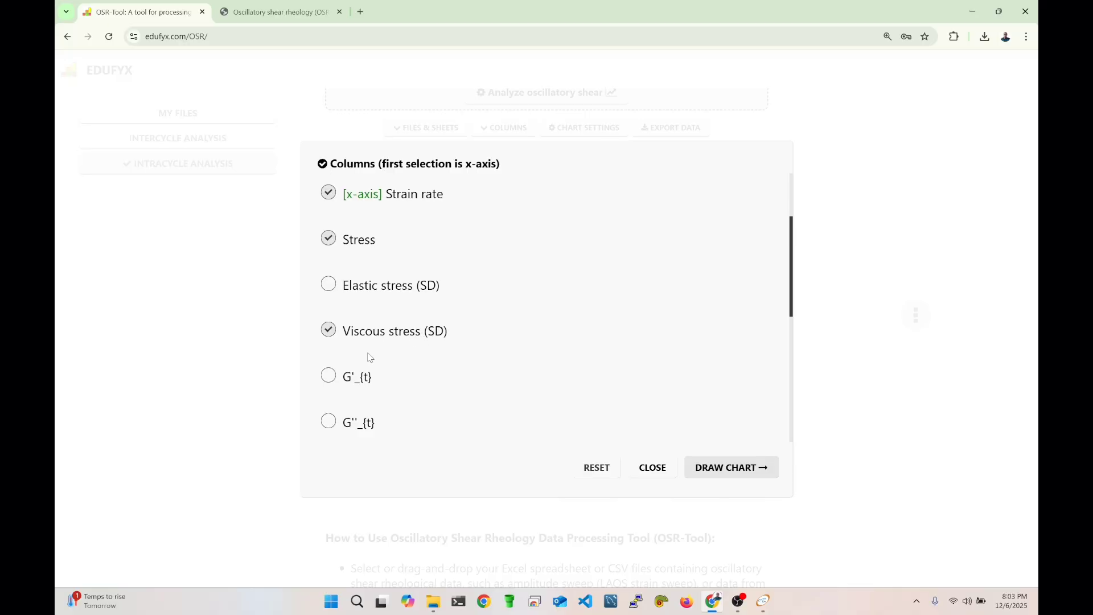
pyautogui.click(743, 473)
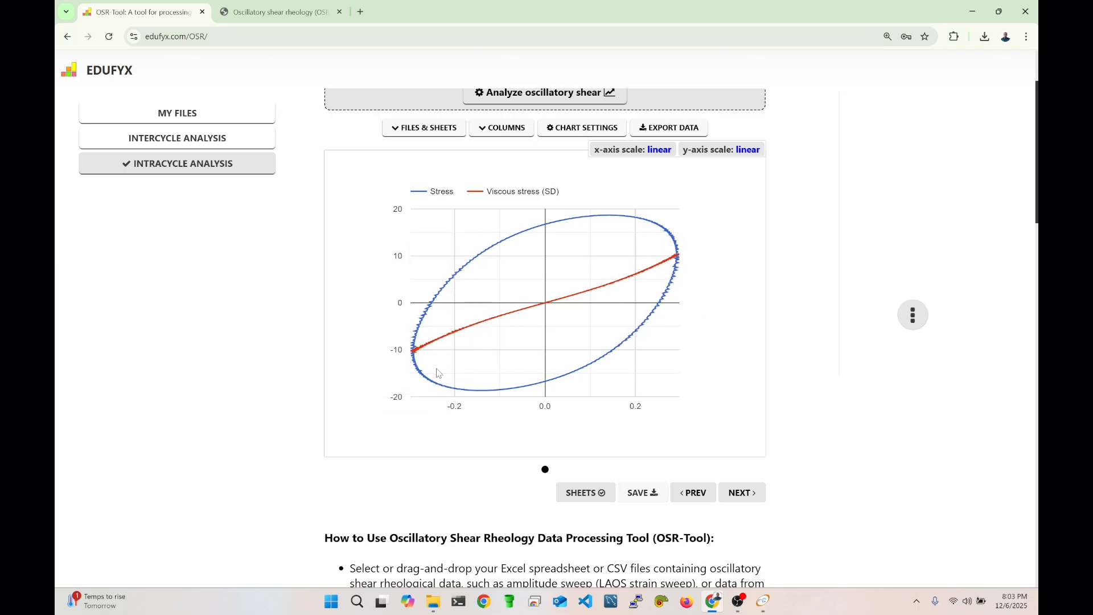
# Browse the Strain rate chart forward through later sheets and back to sheet 23 (A=0.29, w=1).
pyautogui.click(741, 500)
pyautogui.click(741, 501)
pyautogui.click(742, 501)
pyautogui.click(742, 501)
pyautogui.click(742, 502)
pyautogui.click(742, 502)
pyautogui.click(742, 502)
pyautogui.doubleClick(742, 503)
pyautogui.click(741, 502)
pyautogui.click(696, 499)
pyautogui.click(695, 499)
pyautogui.click(696, 498)
pyautogui.click(696, 498)
pyautogui.doubleClick(696, 500)
pyautogui.click(697, 500)
pyautogui.click(697, 500)
pyautogui.click(698, 500)
pyautogui.click(697, 501)
pyautogui.click(698, 500)
pyautogui.click(698, 501)
pyautogui.click(698, 501)
pyautogui.click(698, 501)
pyautogui.click(698, 501)
pyautogui.click(698, 501)
pyautogui.click(698, 501)
pyautogui.click(698, 501)
pyautogui.click(699, 501)
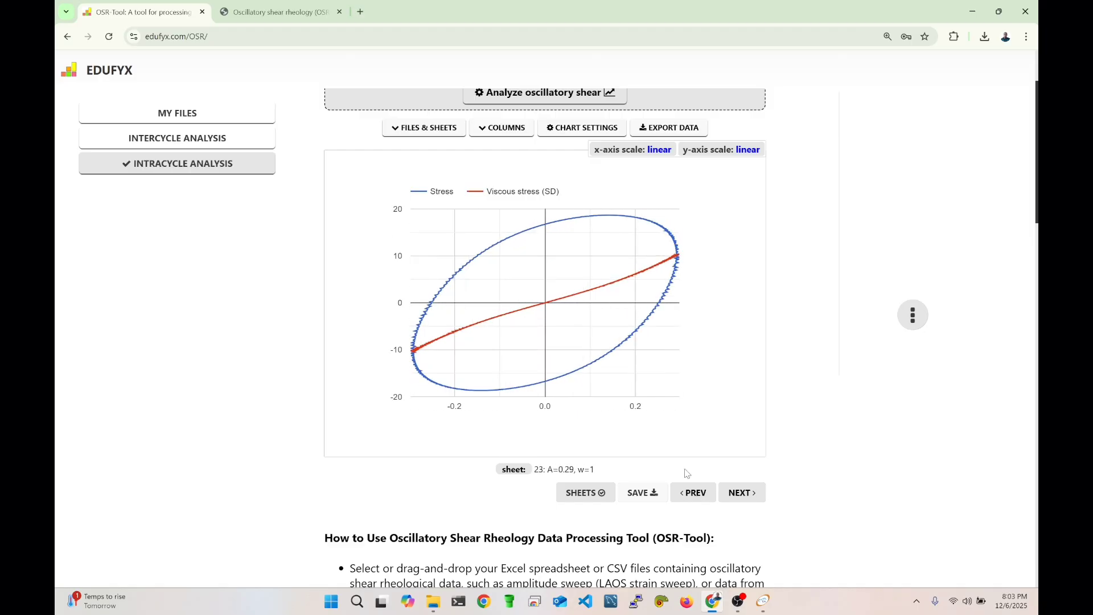
# Select the Strain rate, Stress and Viscous stress (SD) columns for export, in that order.
pyautogui.click(691, 130)
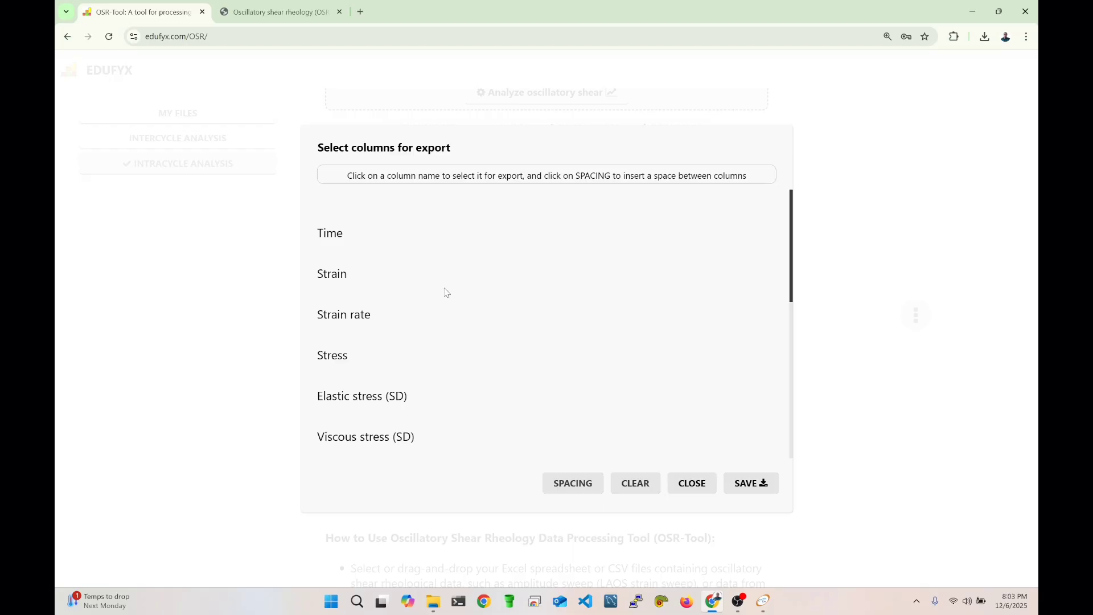
pyautogui.scroll(-1, 447, 295)
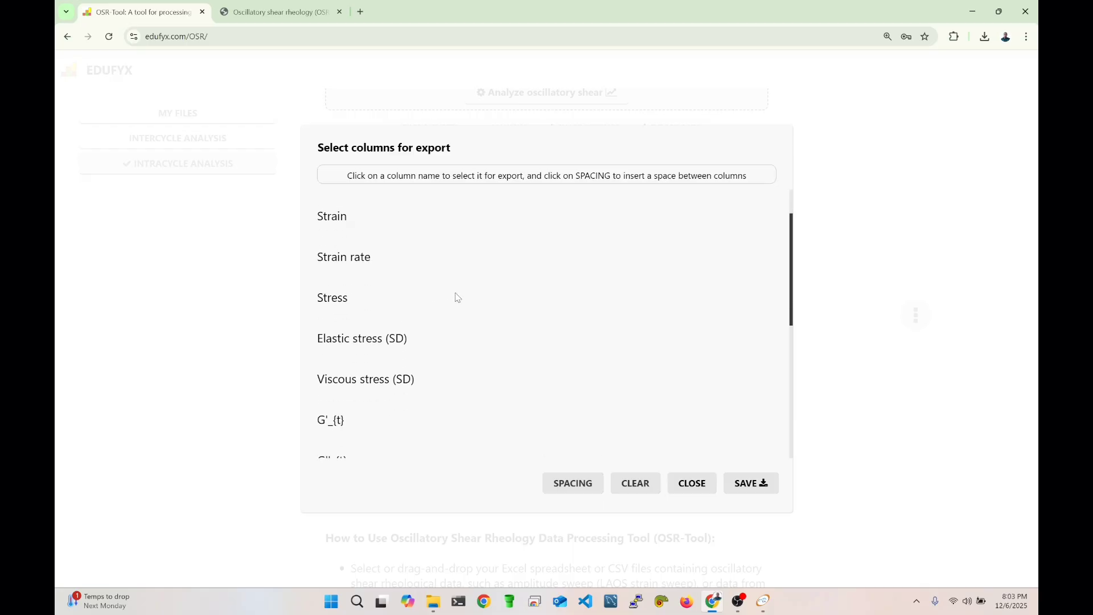
pyautogui.click(354, 257)
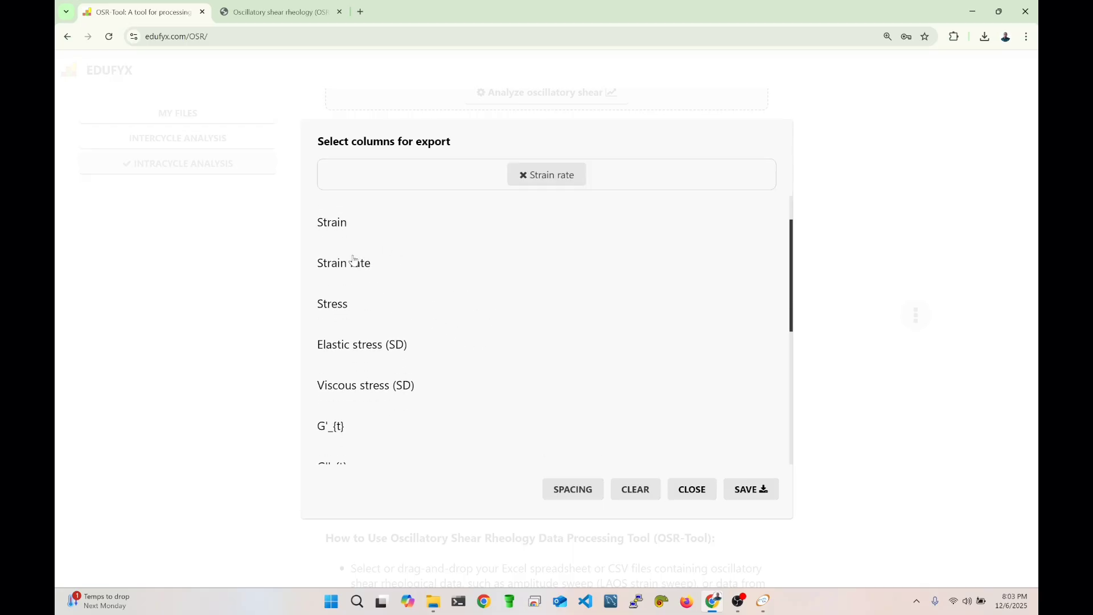
pyautogui.click(340, 315)
pyautogui.scroll(-1, 376, 307)
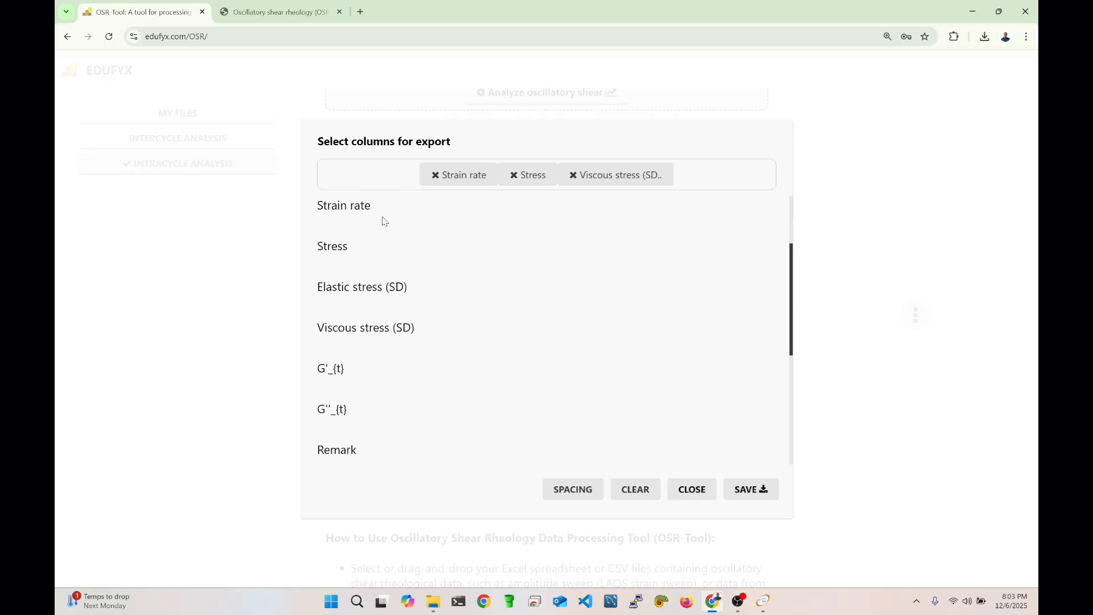
# Save the selected columns without a custom filename and open the downloaded CSV in Excel.
pyautogui.click(746, 489)
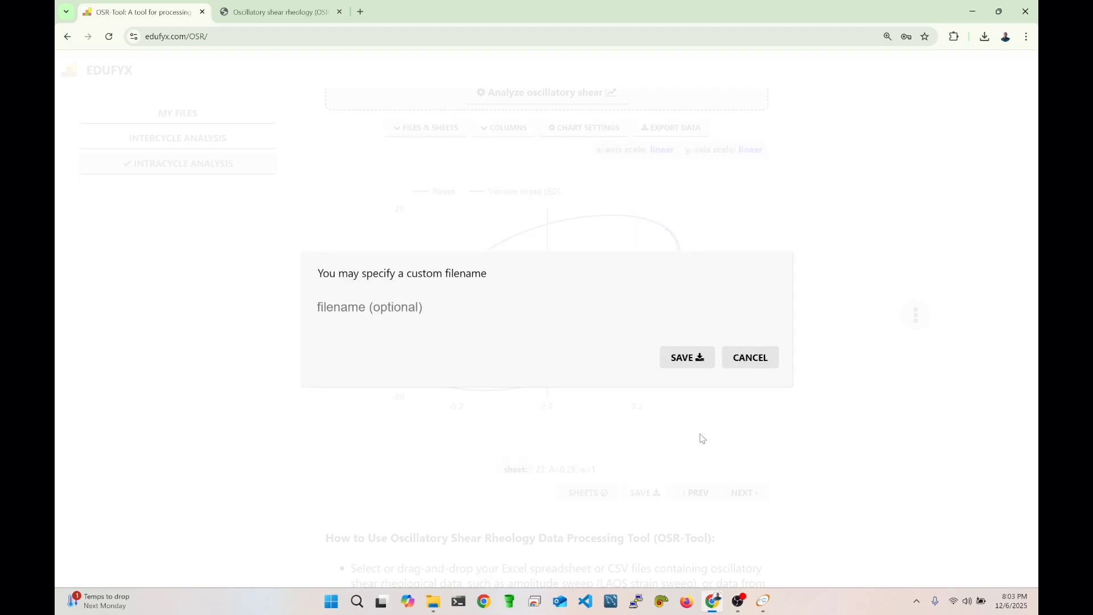
pyautogui.click(686, 358)
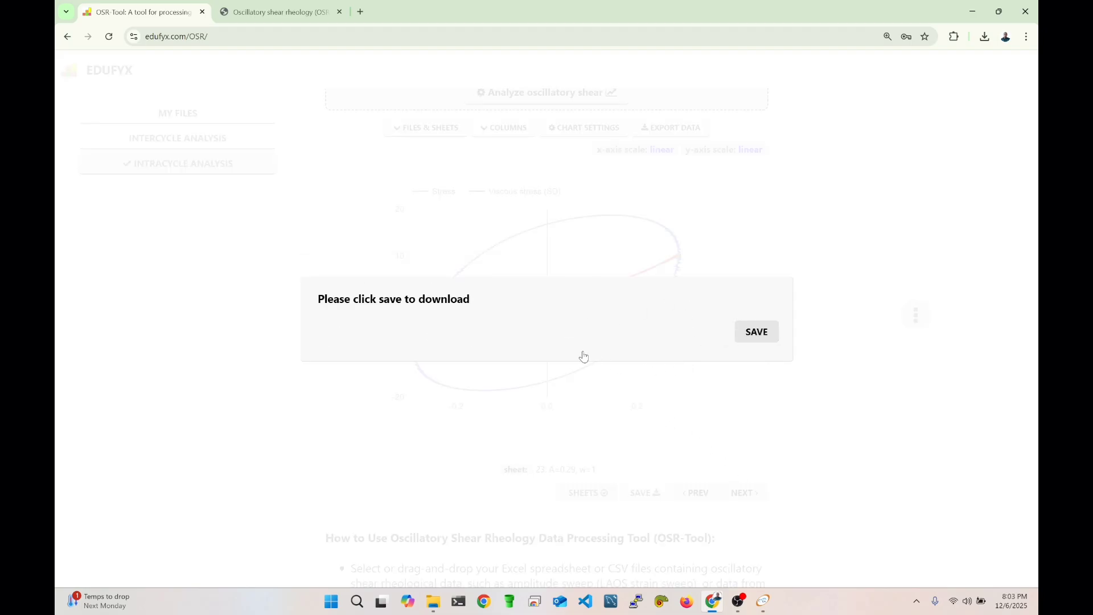
pyautogui.click(757, 333)
pyautogui.click(928, 66)
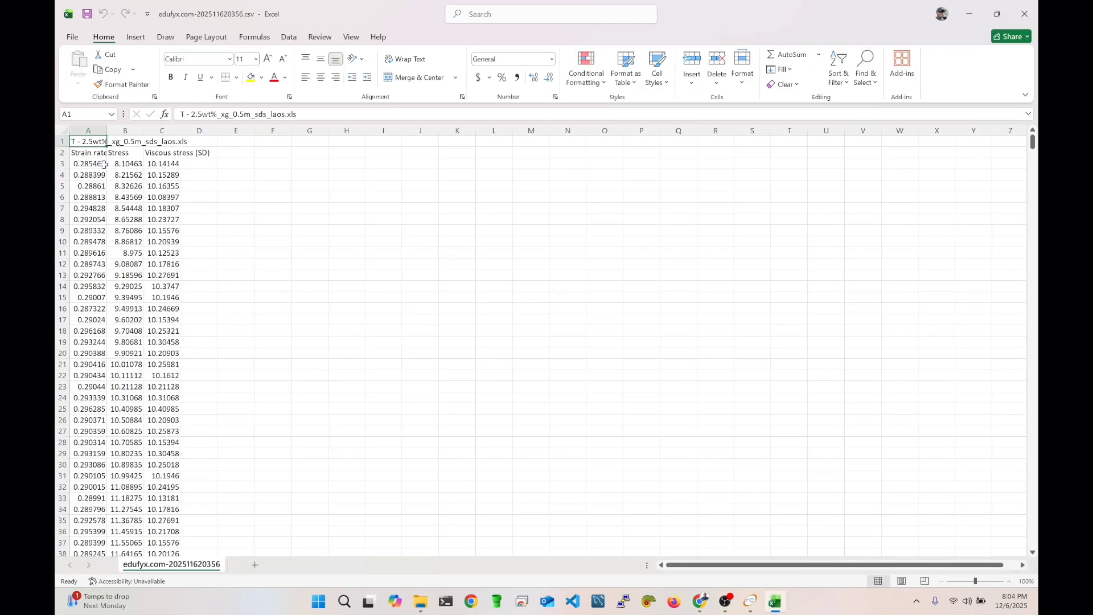
# Plot columns A to C of the CSV as a scatter chart with smooth lines and no markers.
pyautogui.click(90, 130)
pyautogui.keyDown('shift'); pyautogui.click(162, 131); pyautogui.keyUp('shift')
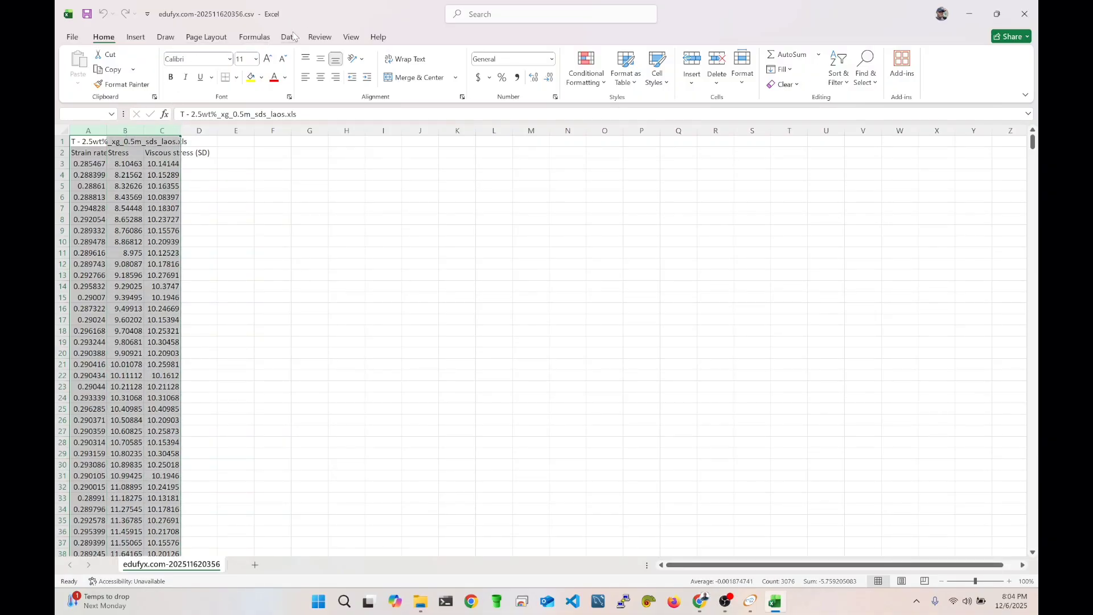
pyautogui.click(696, 86)
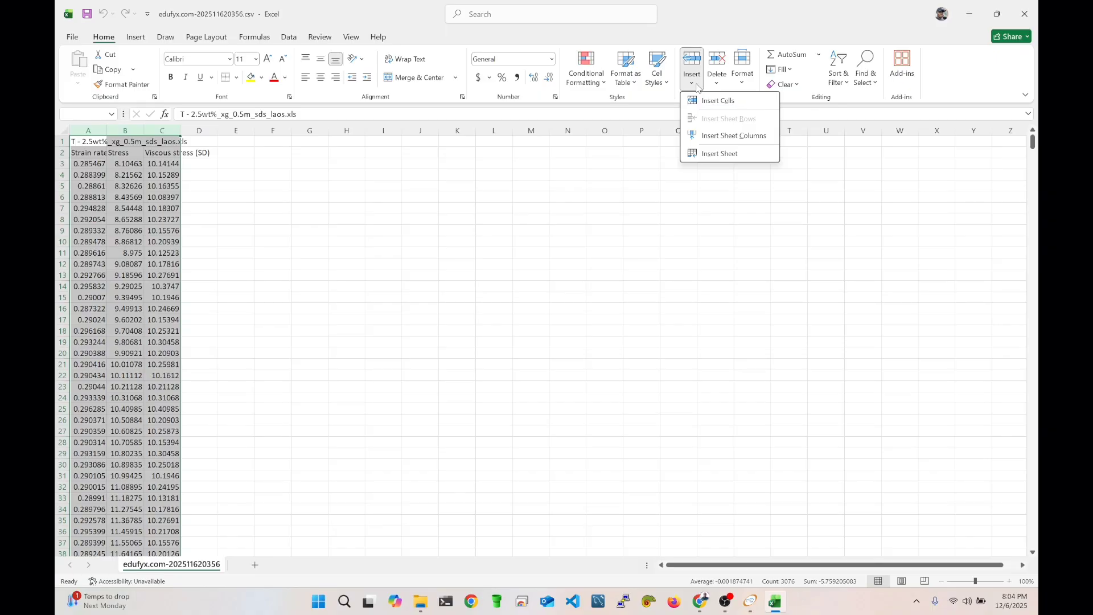
pyautogui.click(731, 21)
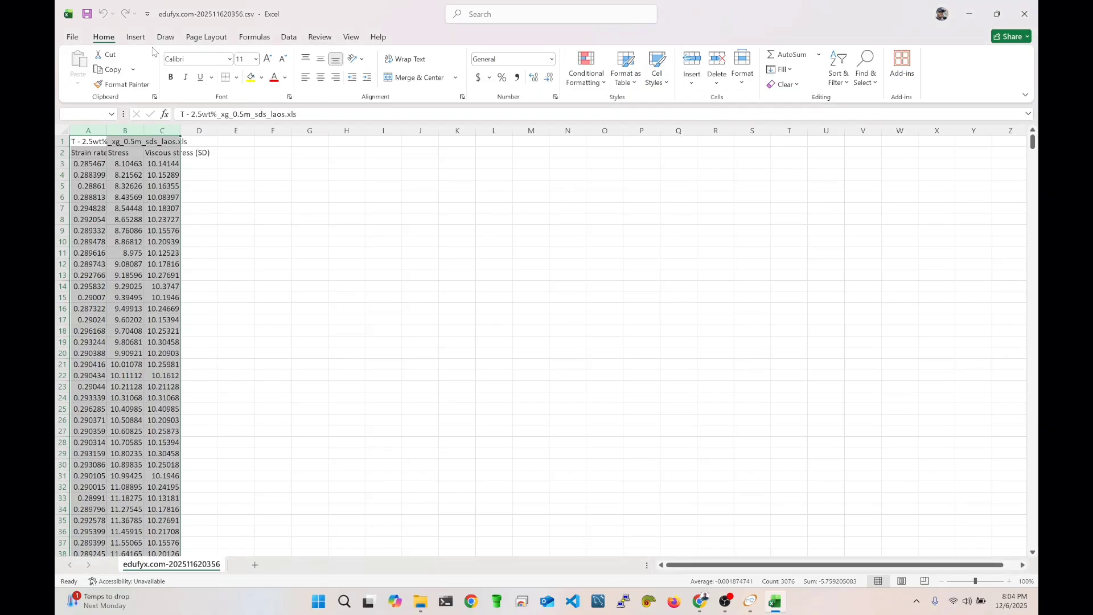
pyautogui.click(136, 37)
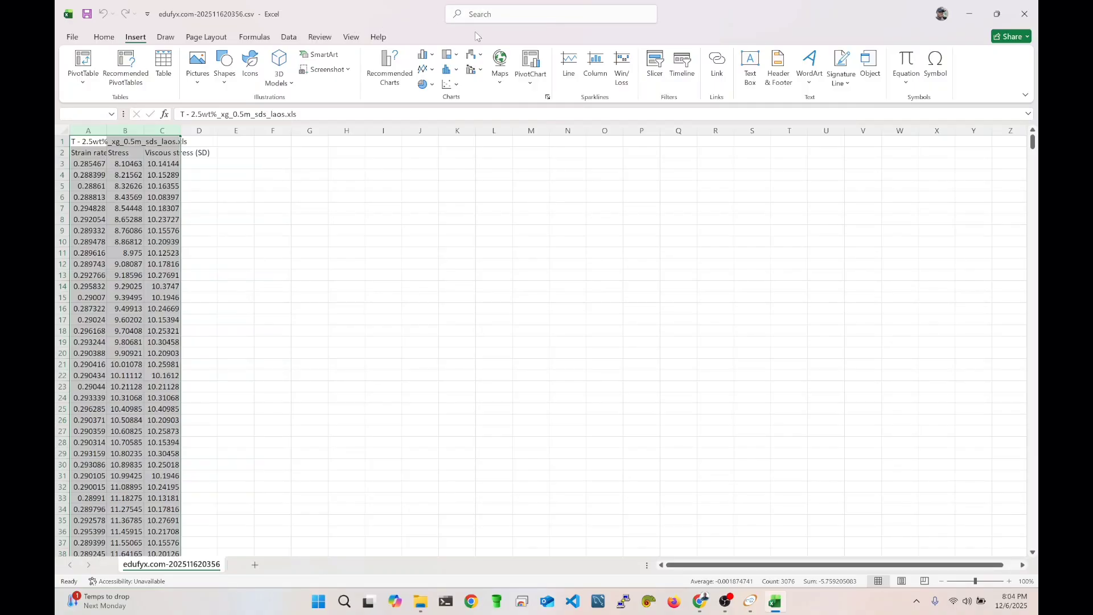
pyautogui.click(451, 84)
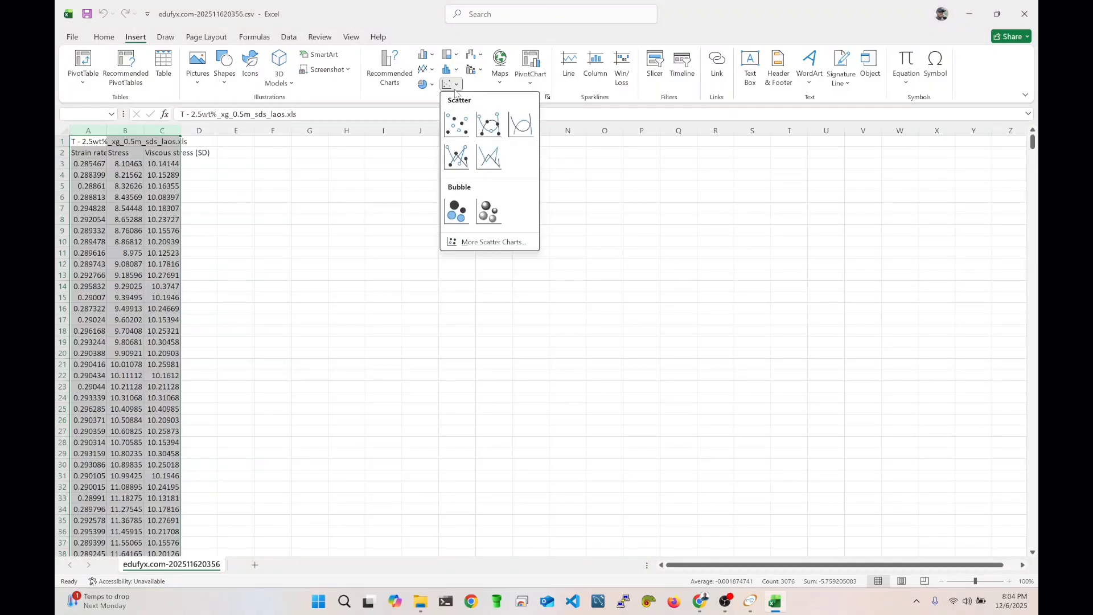
pyautogui.click(522, 125)
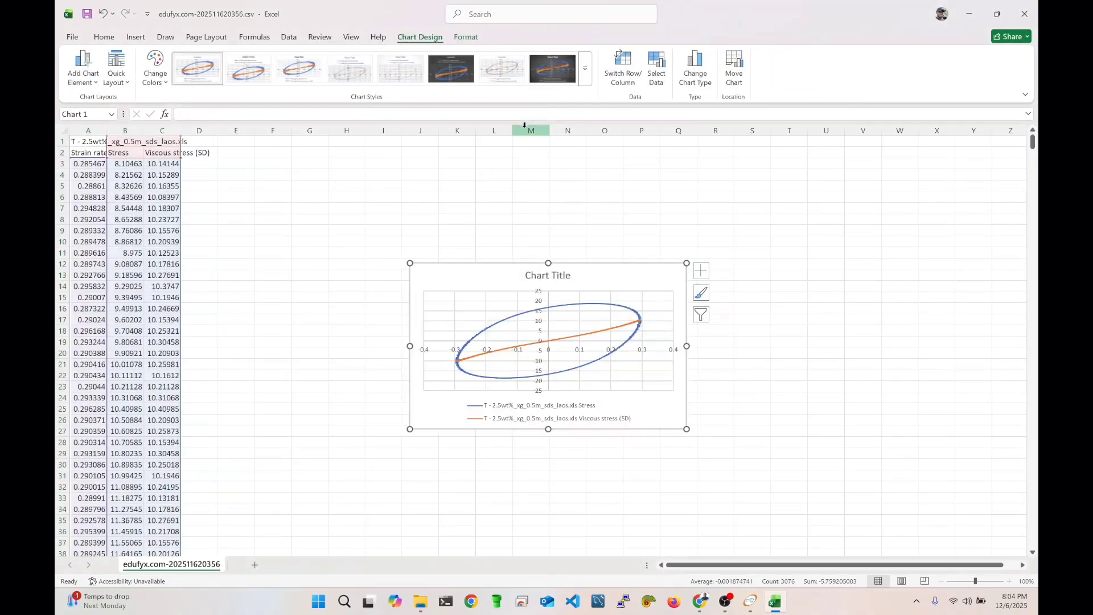
# Enlarge the scatter chart to span about columns G to T, and close the workbook without saving changes.
pyautogui.moveTo(407, 431); pyautogui.dragTo(297, 499)
pyautogui.moveTo(686, 262); pyautogui.dragTo(820, 165)
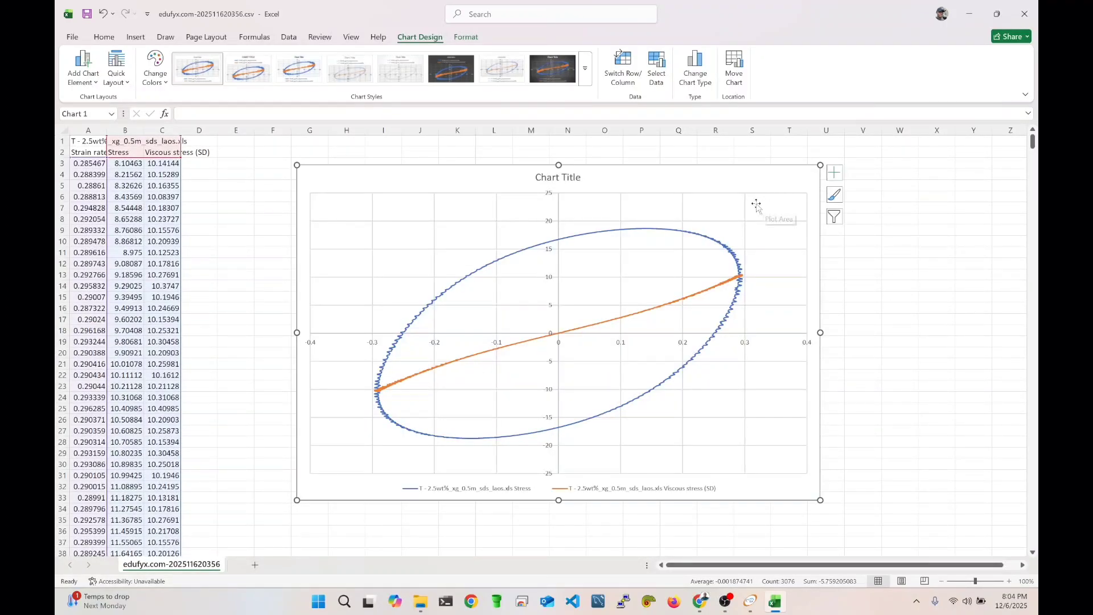
pyautogui.click(1025, 12)
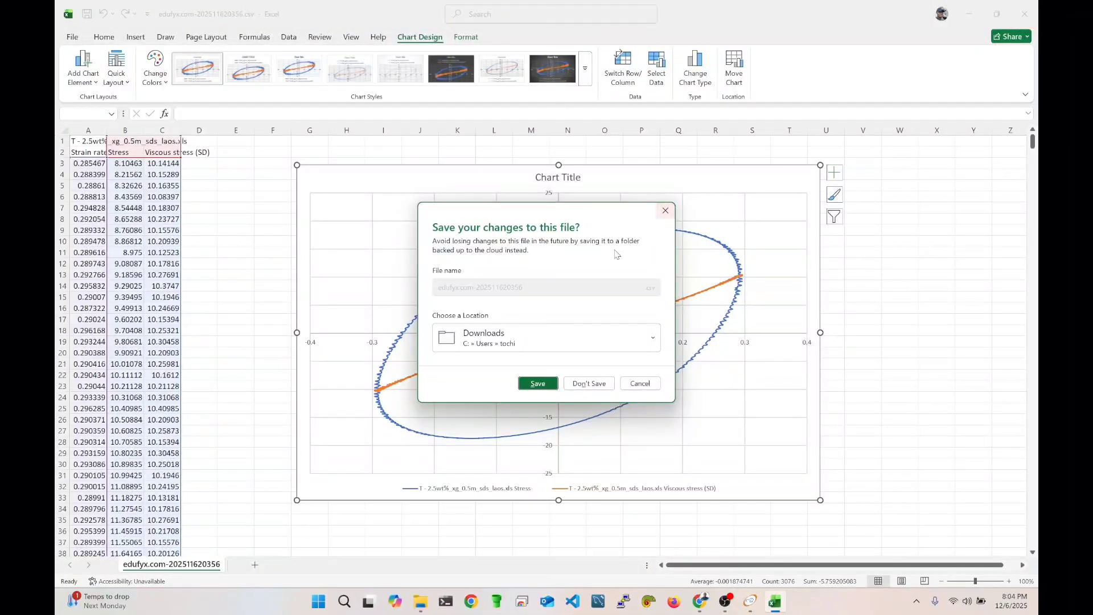
pyautogui.click(590, 383)
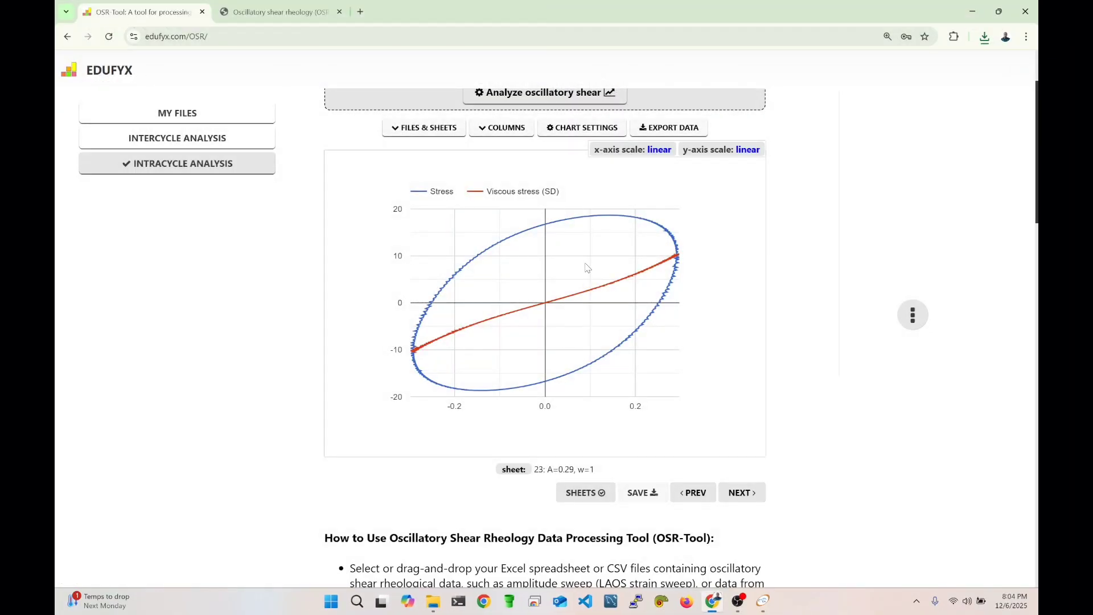
# Reset the chart's column selection and plot G''_{t} against G'_{t}.
pyautogui.click(510, 131)
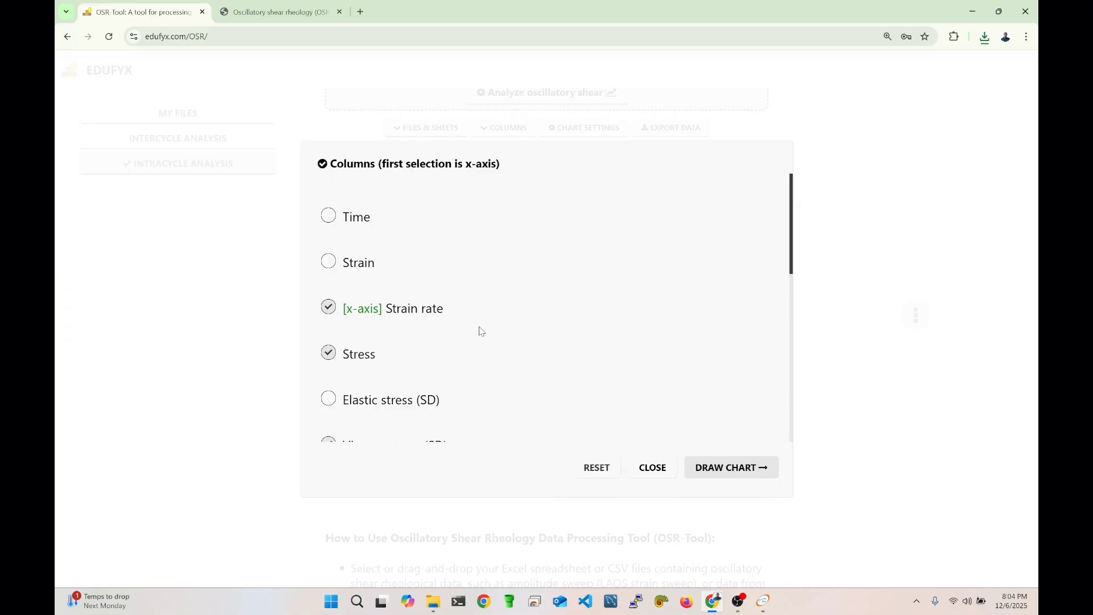
pyautogui.click(598, 468)
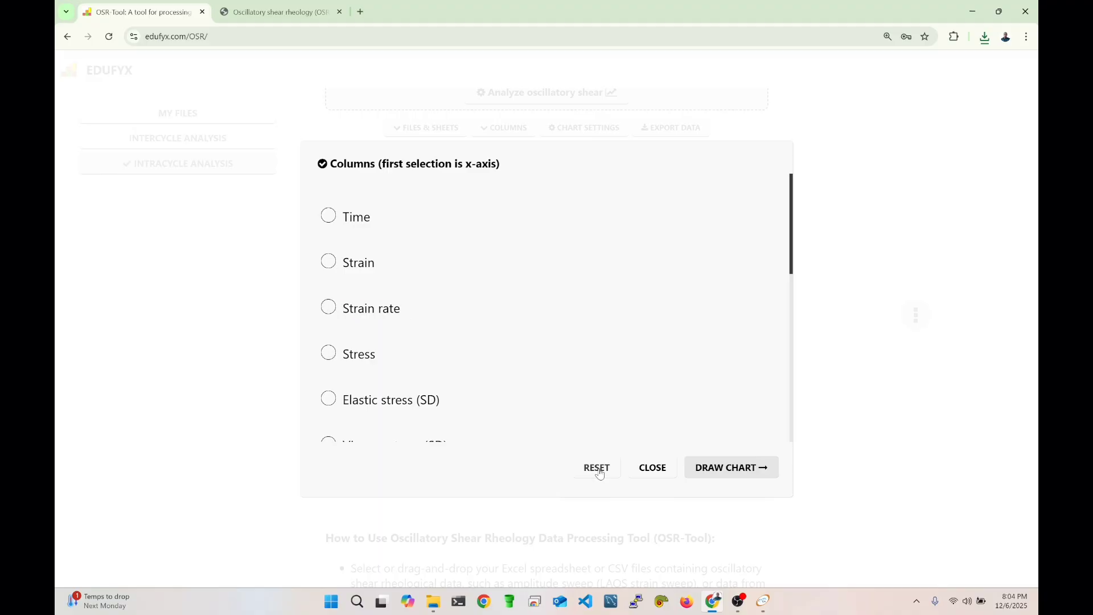
pyautogui.scroll(-3, 415, 328)
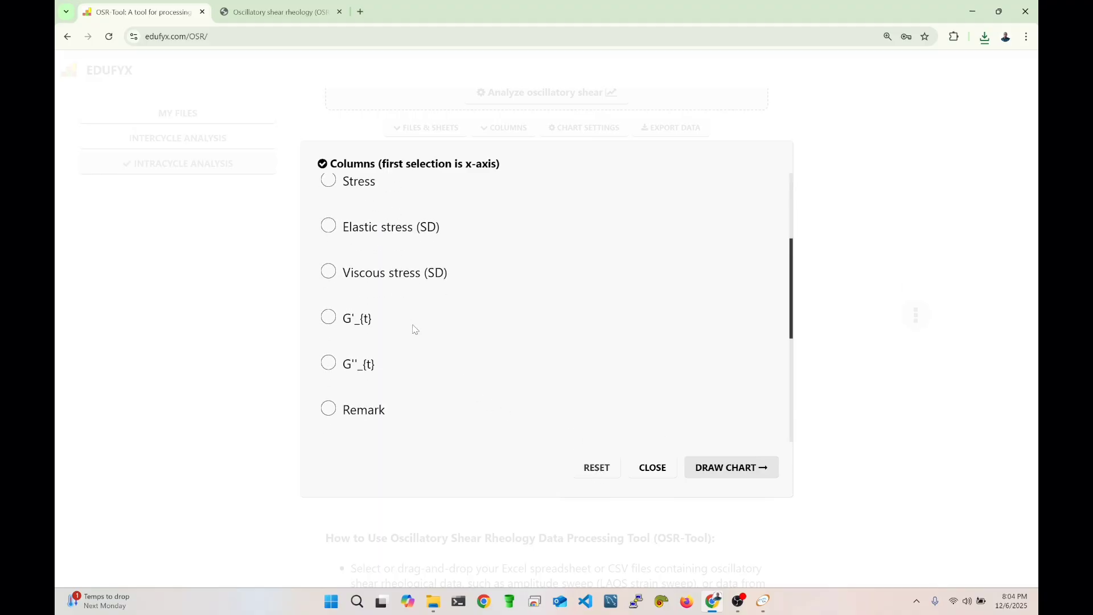
pyautogui.click(357, 327)
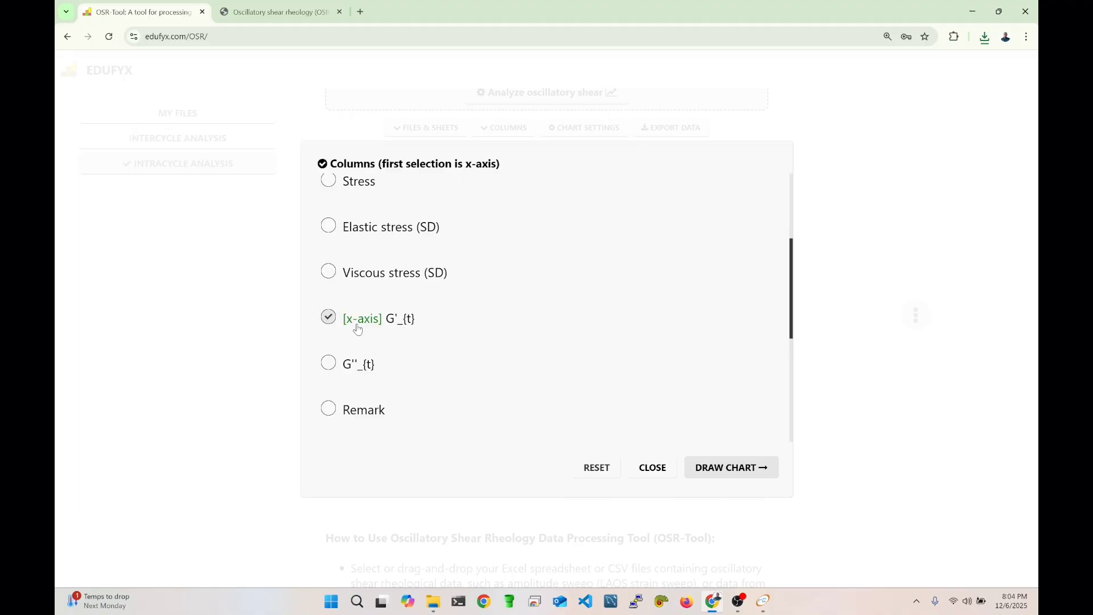
pyautogui.click(361, 364)
pyautogui.click(735, 472)
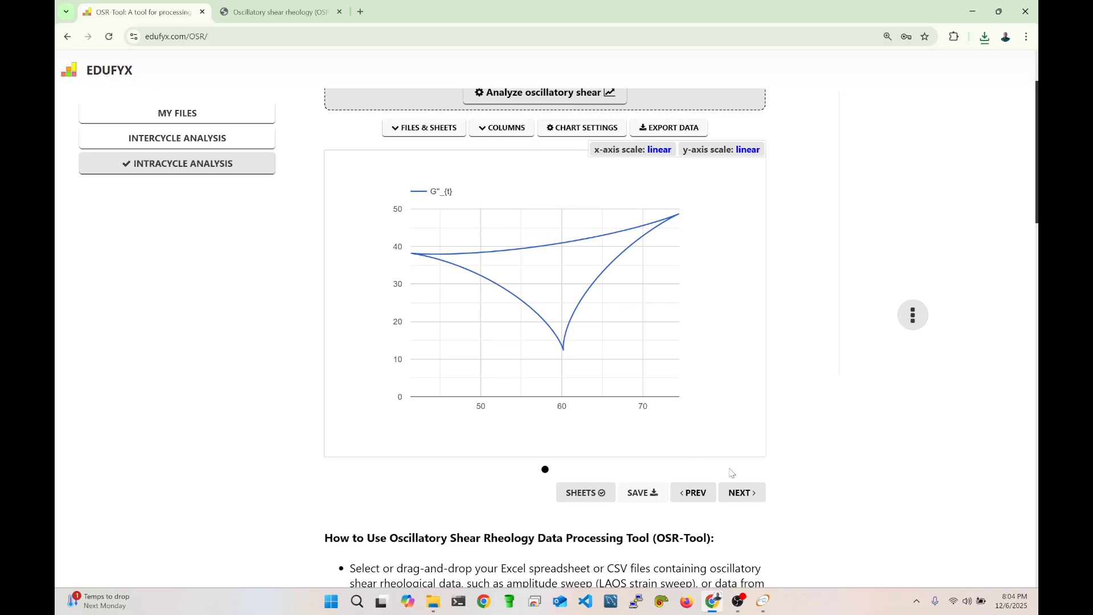
# Browse the G''_{t} versus G'_{t} chart forward through the higher-amplitude sheets, past sheet 33 (A=1.35, w=1).
pyautogui.click(752, 494)
pyautogui.click(753, 494)
pyautogui.click(752, 495)
pyautogui.click(752, 494)
pyautogui.click(752, 495)
pyautogui.click(751, 495)
pyautogui.click(750, 495)
pyautogui.click(749, 495)
pyautogui.click(750, 494)
pyautogui.click(746, 493)
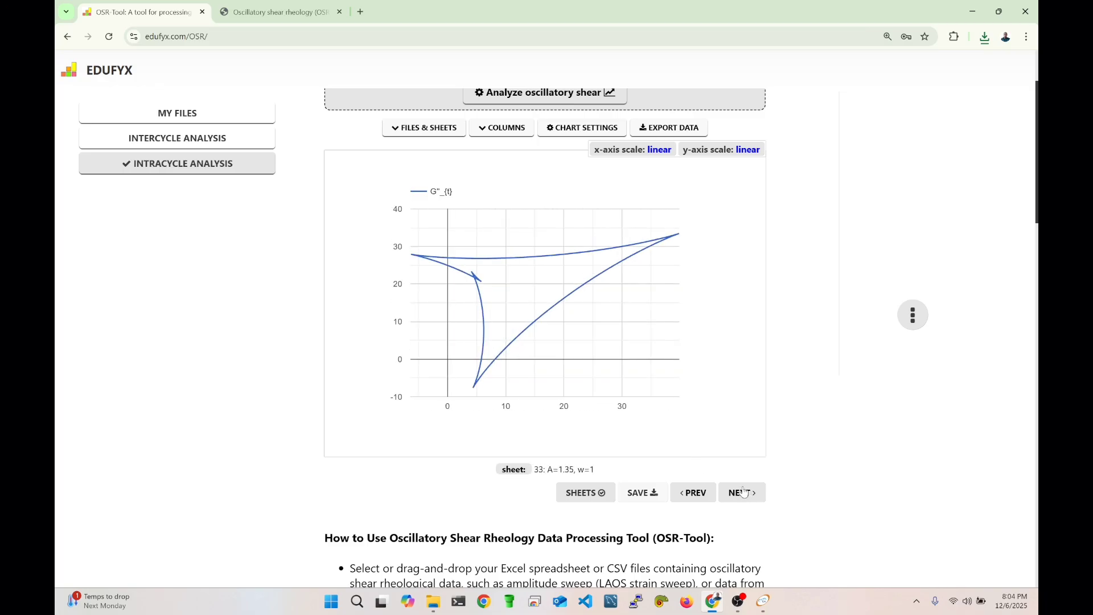
pyautogui.click(745, 493)
pyautogui.click(745, 494)
pyautogui.click(745, 495)
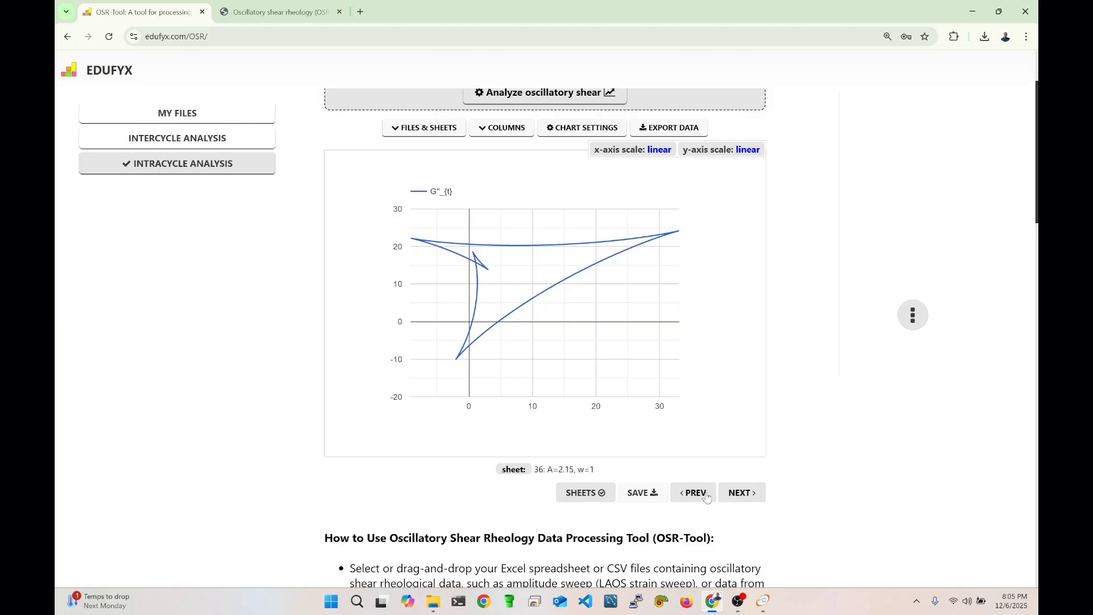
pyautogui.click(746, 497)
pyautogui.click(745, 498)
# Step the G''_{t} versus G'_{t} chart back to sheet 30 (A=0.85, w=1).
pyautogui.click(698, 499)
pyautogui.click(697, 499)
pyautogui.click(698, 500)
pyautogui.click(698, 500)
pyautogui.click(698, 499)
pyautogui.click(698, 499)
pyautogui.click(698, 499)
pyautogui.click(697, 500)
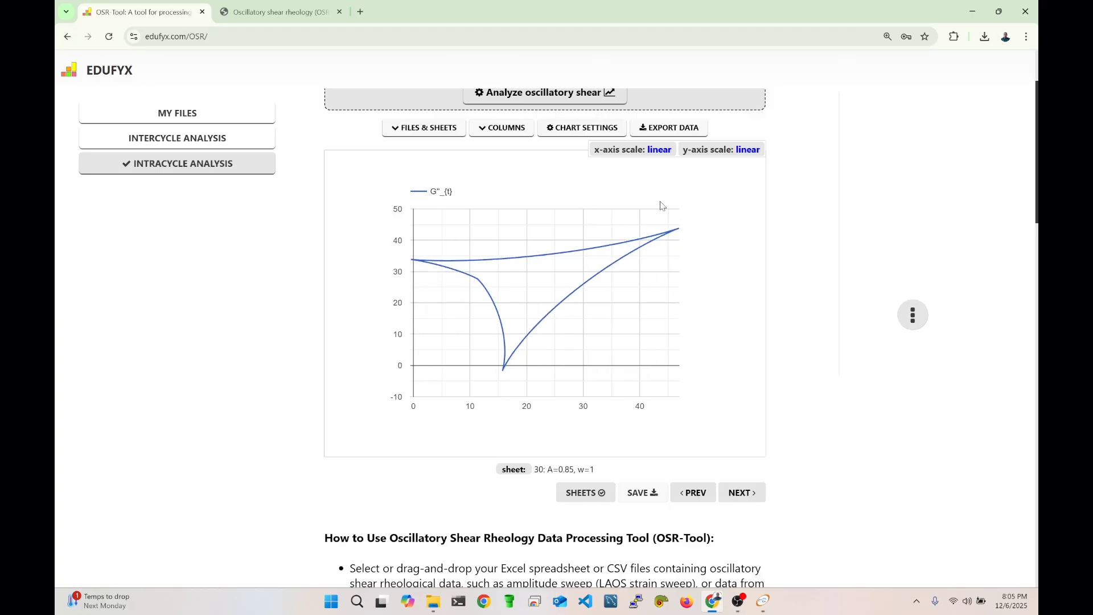
# Check the list of exportable columns for G'_{t} and G''_{t} without exporting anything.
pyautogui.click(672, 127)
pyautogui.scroll(-2, 414, 302)
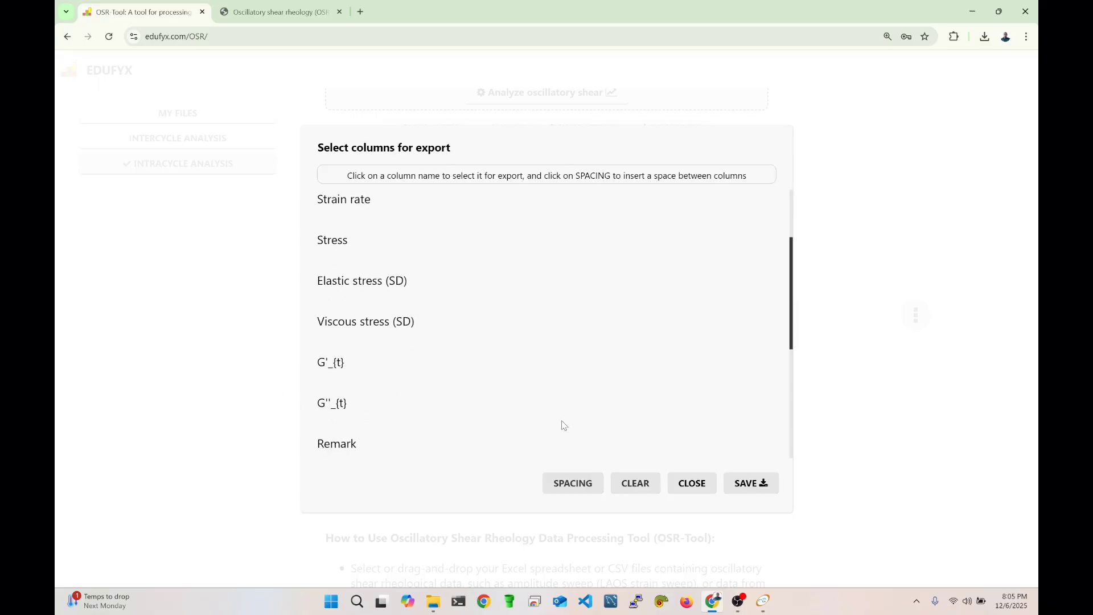
pyautogui.click(691, 487)
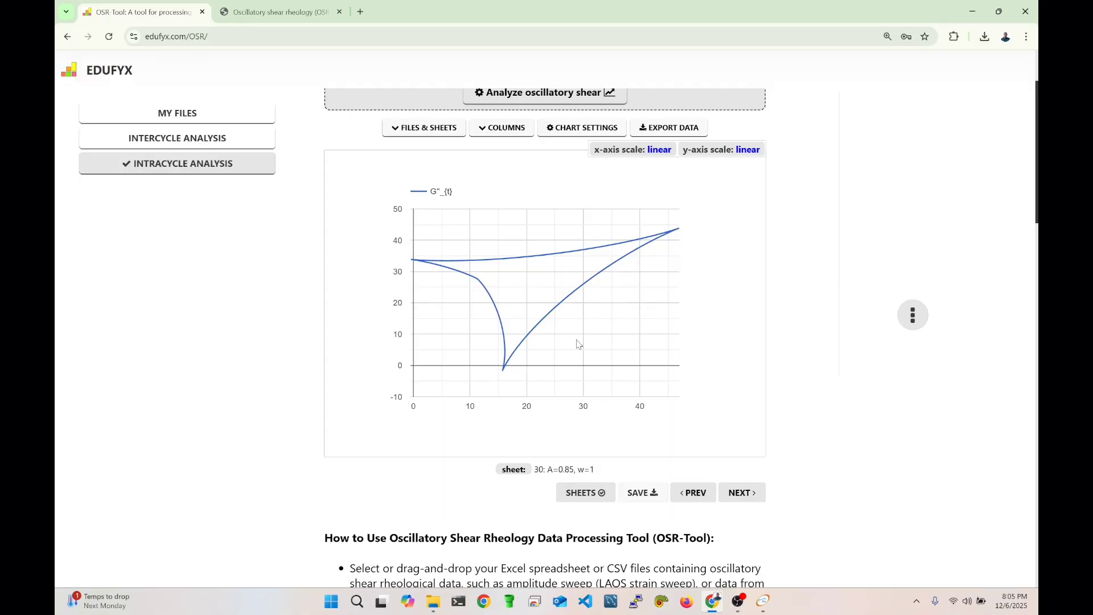
# Reset the chart's column selection and plot Harmonic intensity against Harmonic number.
pyautogui.scroll(2, 568, 283)
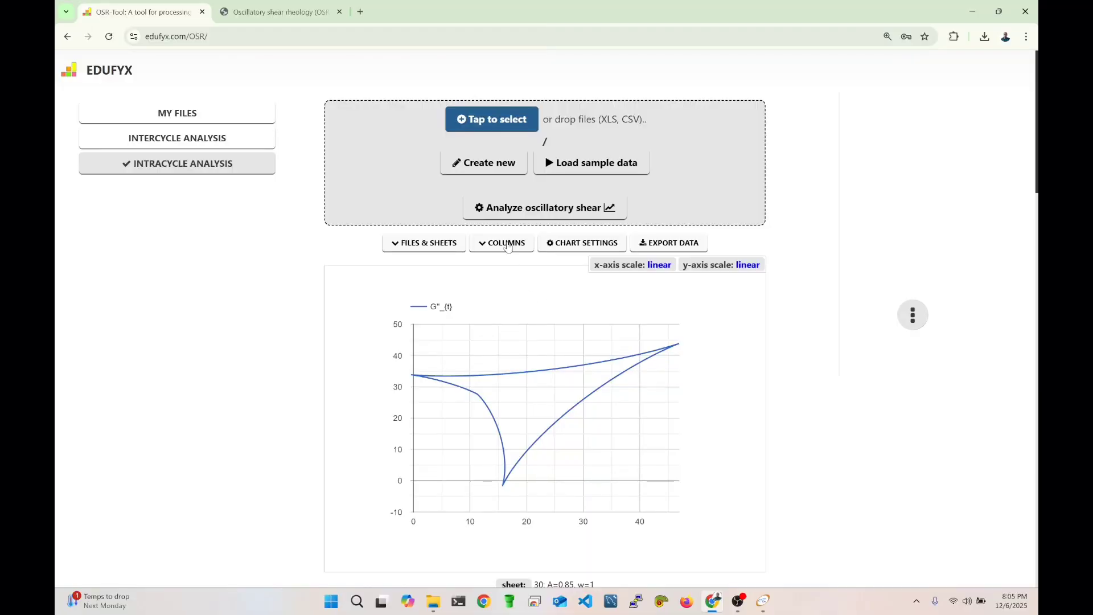
pyautogui.click(508, 244)
pyautogui.click(597, 467)
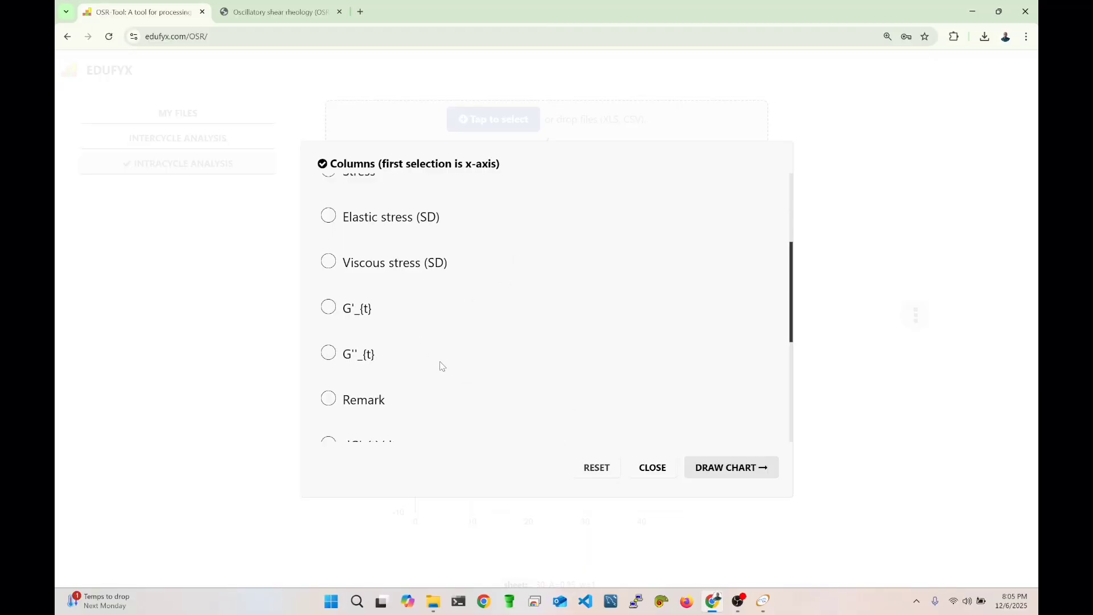
pyautogui.scroll(-5, 441, 369)
pyautogui.click(388, 319)
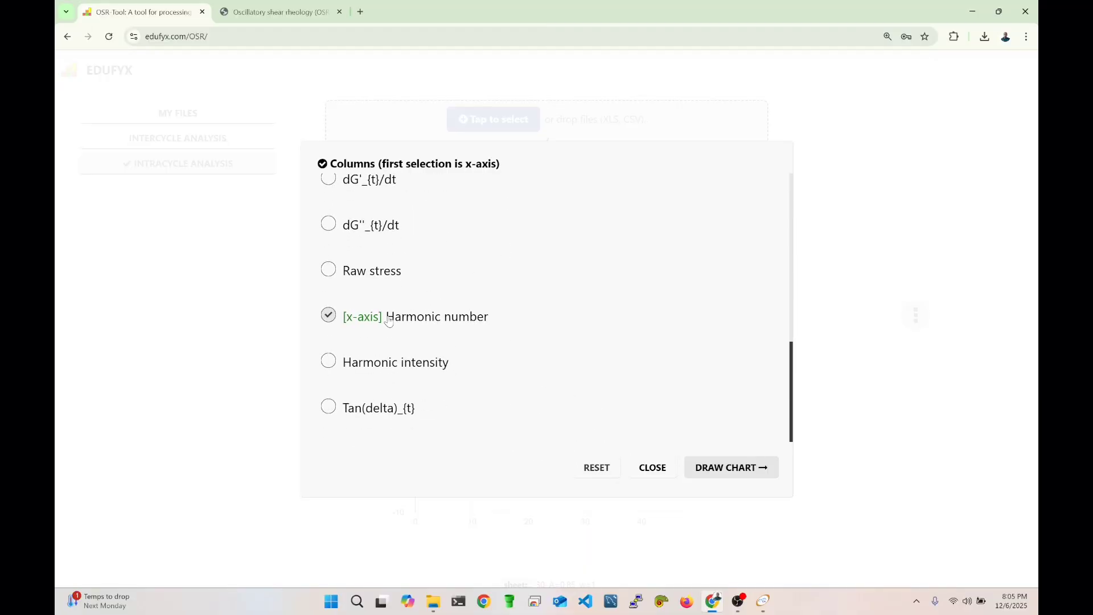
pyautogui.click(406, 360)
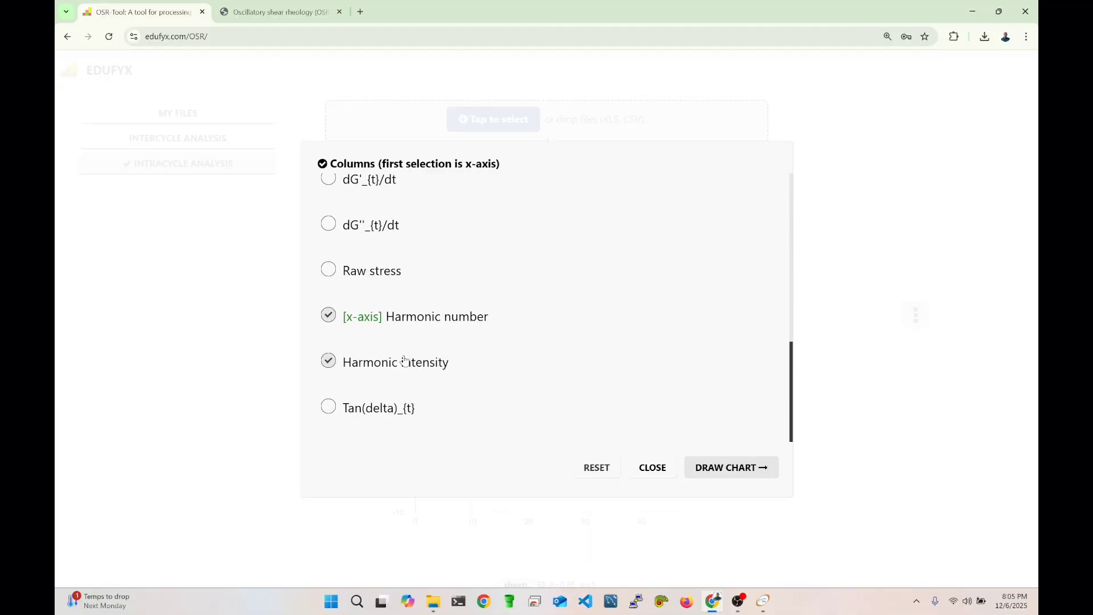
pyautogui.click(751, 466)
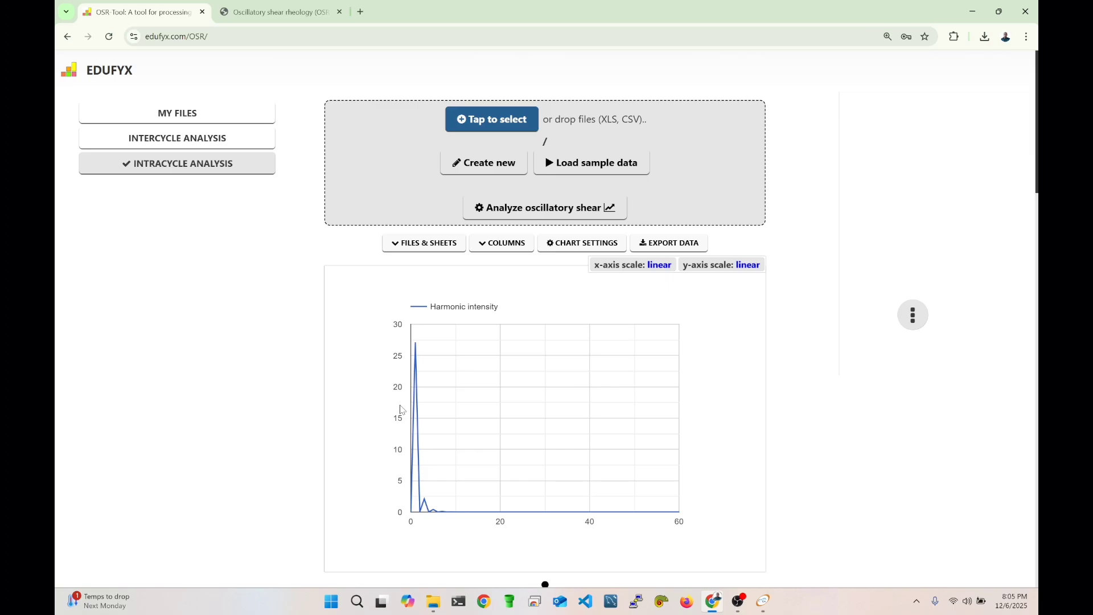
# Set the y-axis scale to log and inspect the harmonic intensity at the odd-numbered peaks from 1 to 7.
pyautogui.click(721, 269)
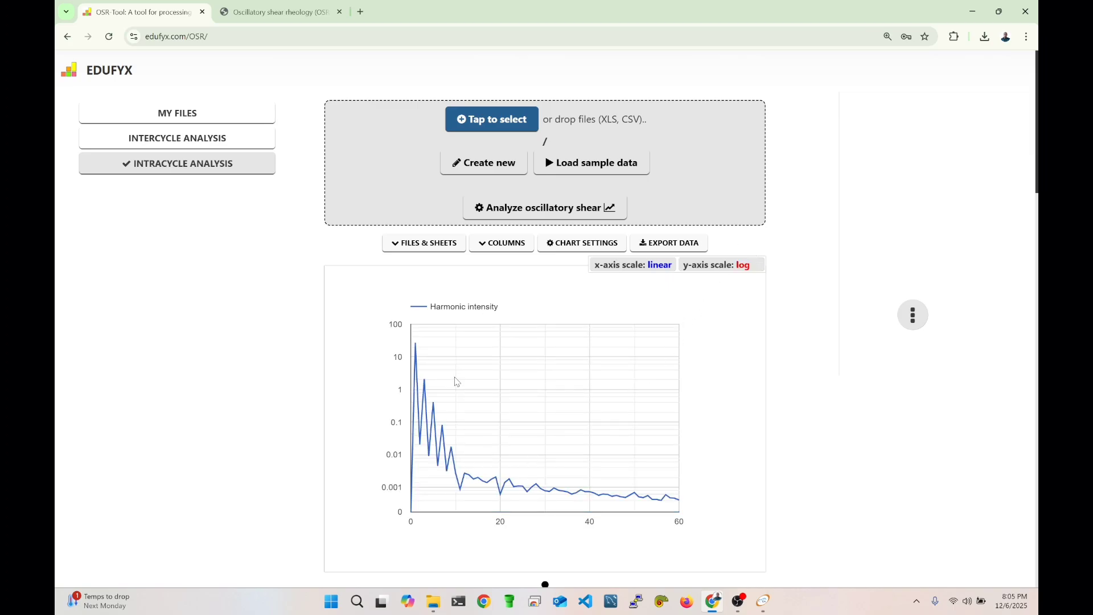
pyautogui.moveTo(417, 347)
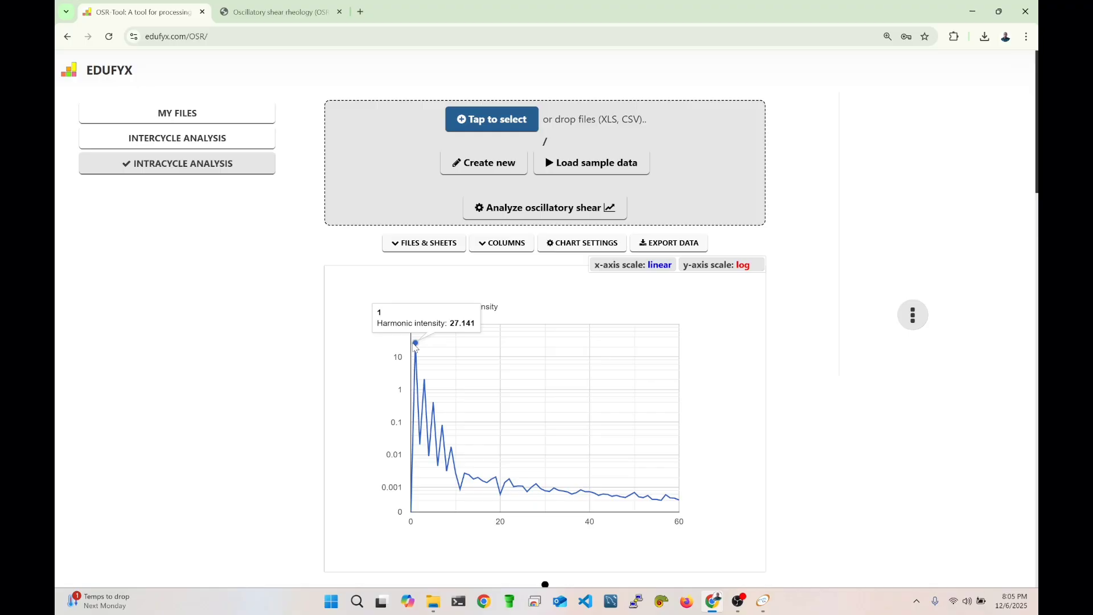
pyautogui.moveTo(430, 387)
pyautogui.moveTo(439, 411)
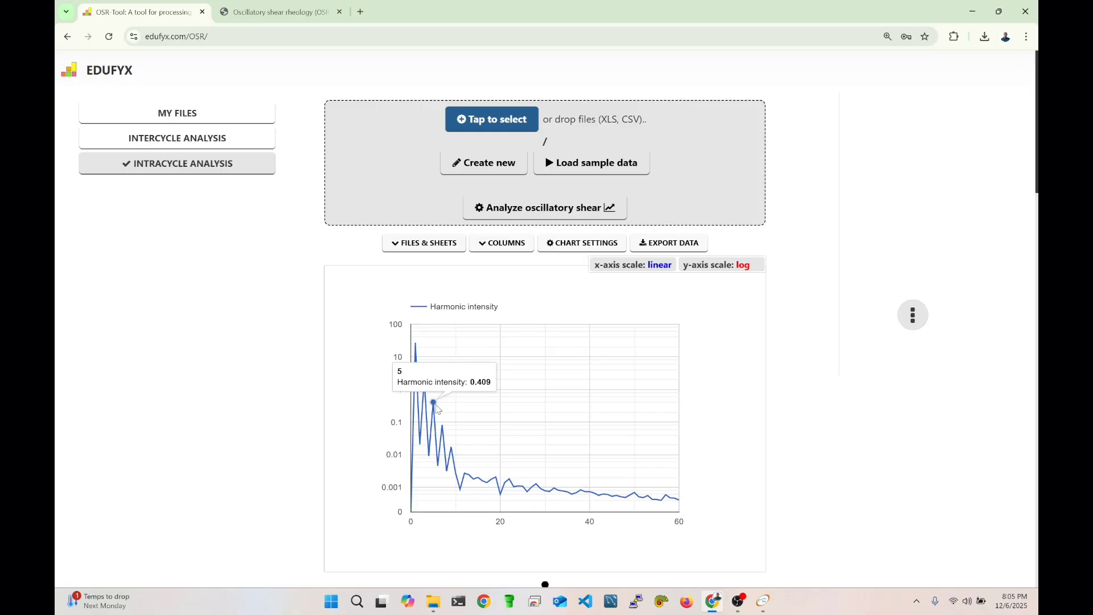
pyautogui.moveTo(447, 432)
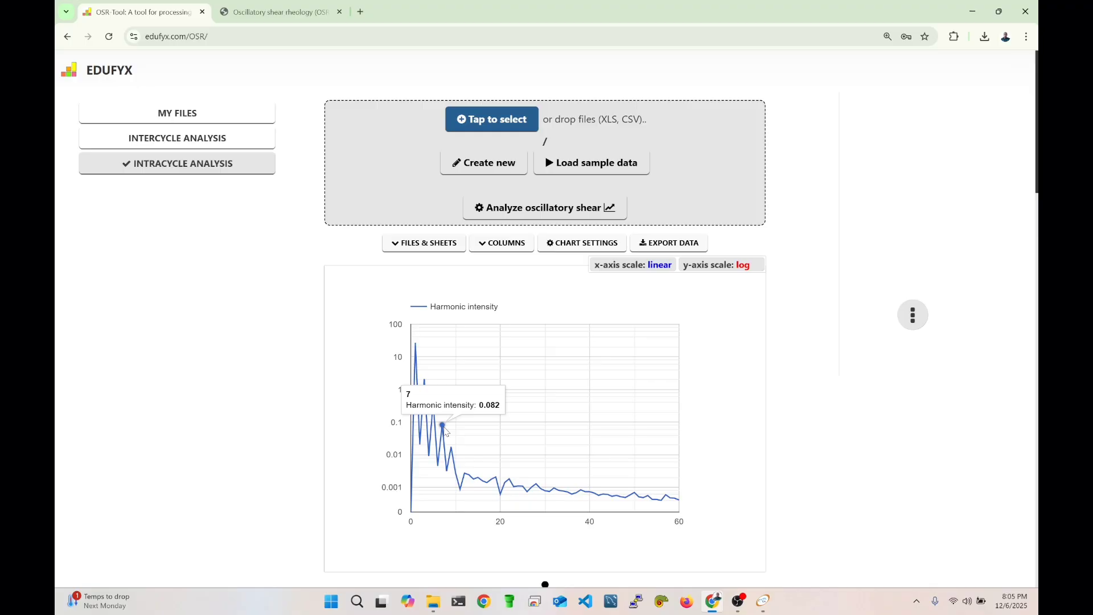
# Compare the harmonic intensity chart of sheet 30 (A=0.85, w=1) with the following sheet, and inspect sheet 30's first harmonic peak.
pyautogui.moveTo(454, 452)
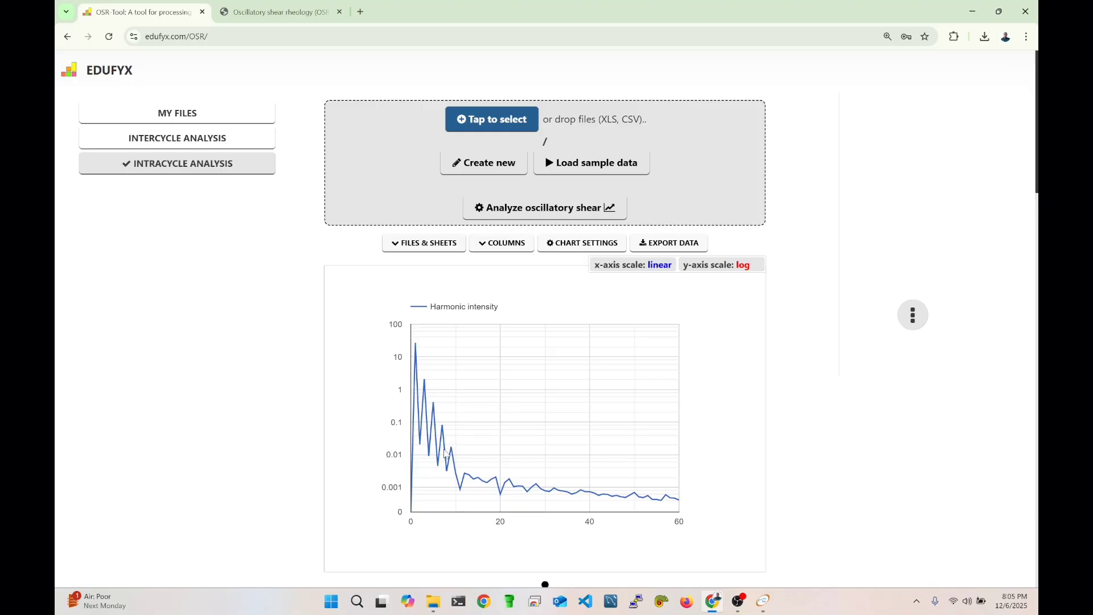
pyautogui.scroll(-2, 567, 308)
pyautogui.click(743, 496)
pyautogui.click(699, 494)
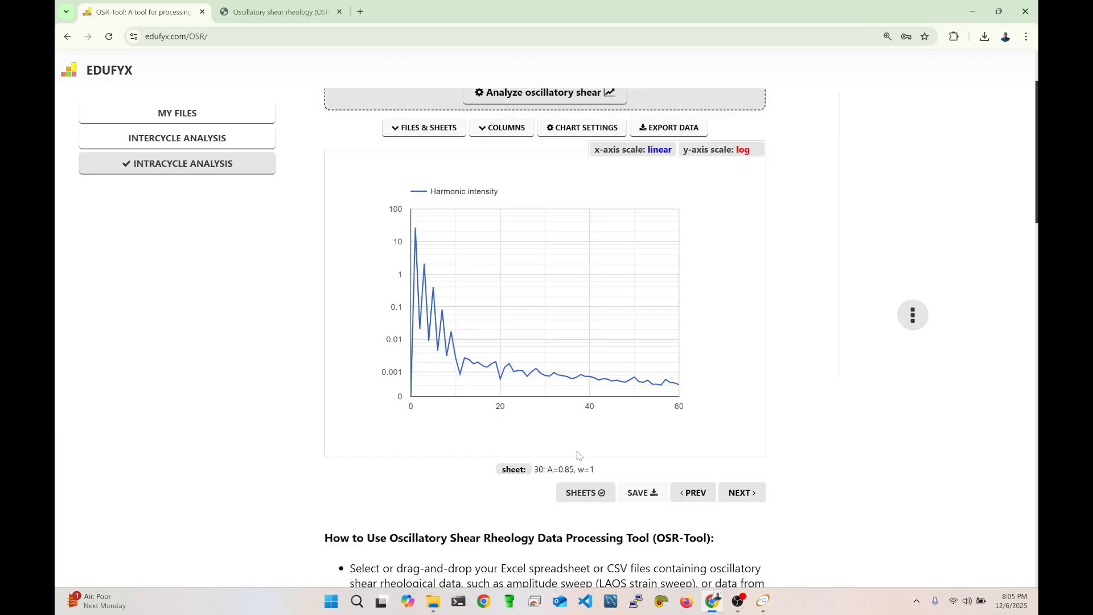
pyautogui.moveTo(419, 233)
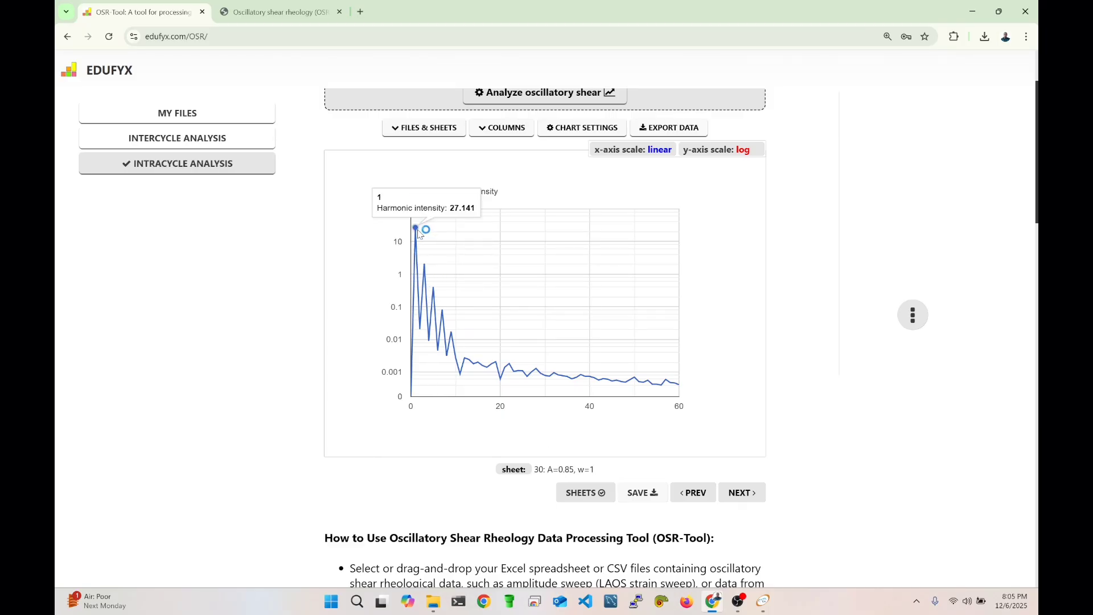
# Step the harmonic intensity chart back to sheet 12 (A=0.054, w=1) and inspect its first harmonic peak.
pyautogui.click(684, 498)
pyautogui.click(684, 498)
pyautogui.click(684, 498)
pyautogui.click(685, 498)
pyautogui.click(684, 498)
pyautogui.click(684, 498)
pyautogui.click(684, 498)
pyautogui.click(684, 500)
pyautogui.click(684, 500)
pyautogui.click(684, 499)
pyautogui.click(685, 499)
pyautogui.click(684, 500)
pyautogui.click(684, 500)
pyautogui.click(683, 501)
pyautogui.click(683, 501)
pyautogui.click(683, 501)
pyautogui.click(683, 501)
pyautogui.moveTo(424, 223)
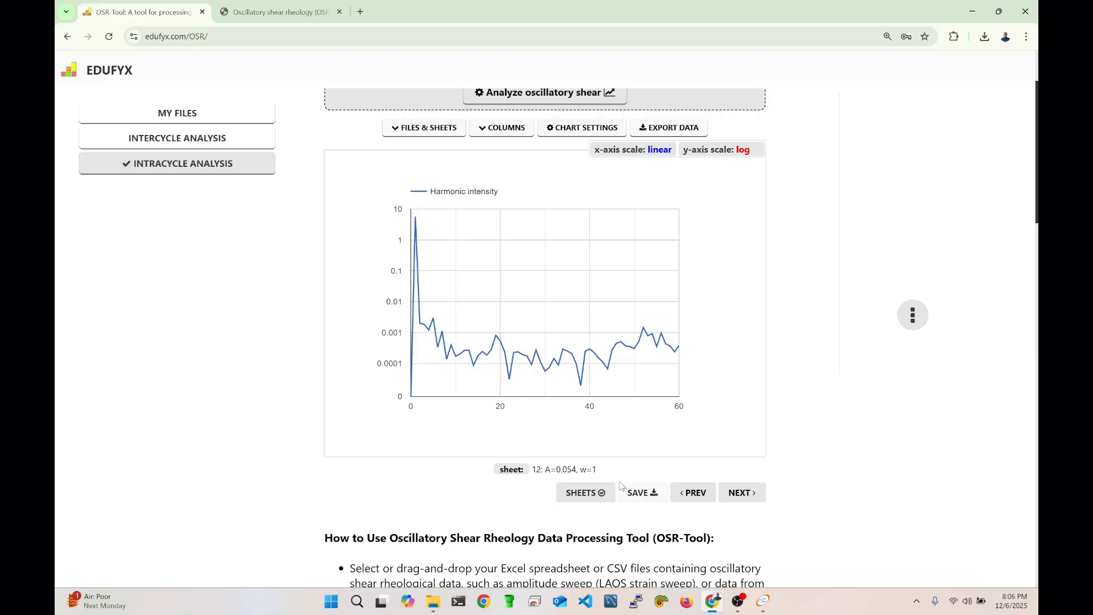
# Step the harmonic intensity chart back to sheet 9 (A=0.034, w=1) and inspect the peak at harmonic number 1.
pyautogui.click(698, 500)
pyautogui.click(698, 501)
pyautogui.click(699, 501)
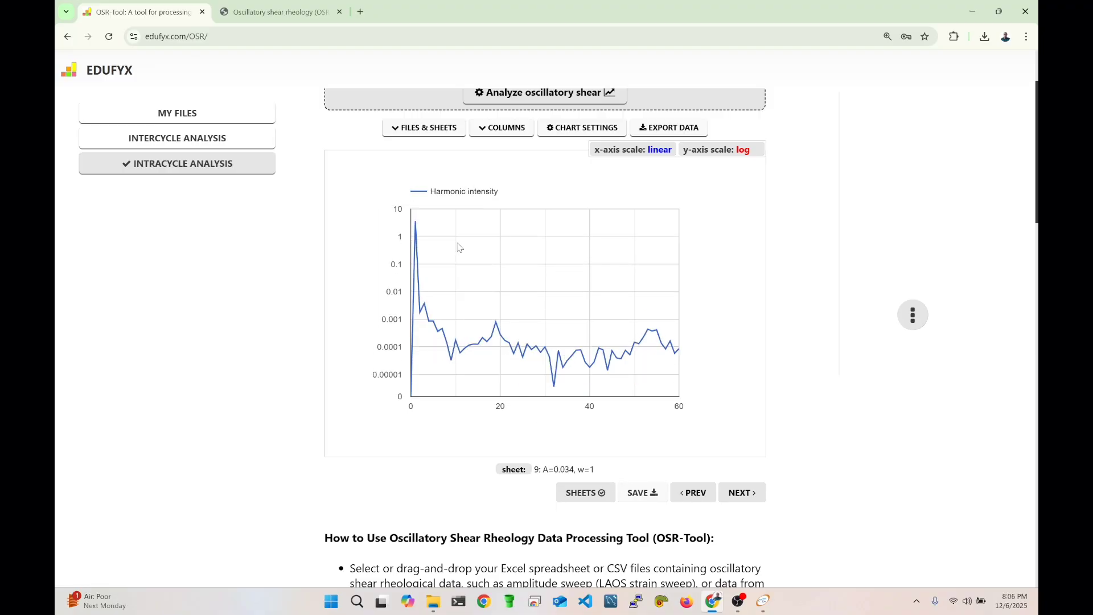
pyautogui.moveTo(418, 225)
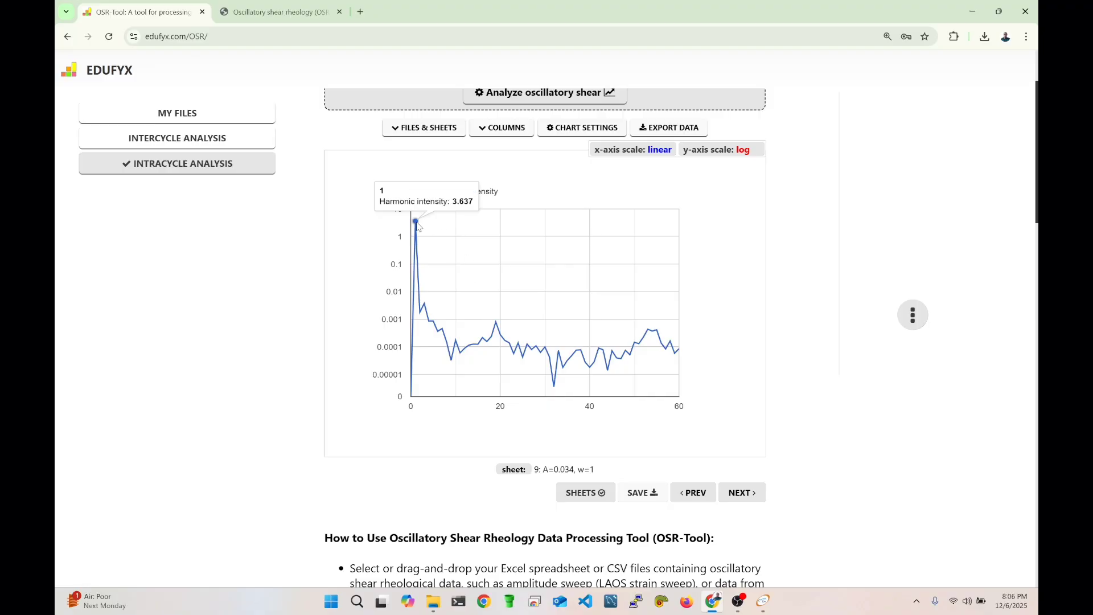
# Step the harmonic intensity chart back to sheet 1 (A=0.01, w=1) and inspect its first harmonic peak.
pyautogui.click(698, 494)
pyautogui.click(698, 494)
pyautogui.click(698, 494)
pyautogui.click(698, 494)
pyautogui.click(698, 493)
pyautogui.click(698, 494)
pyautogui.click(698, 493)
pyautogui.click(698, 494)
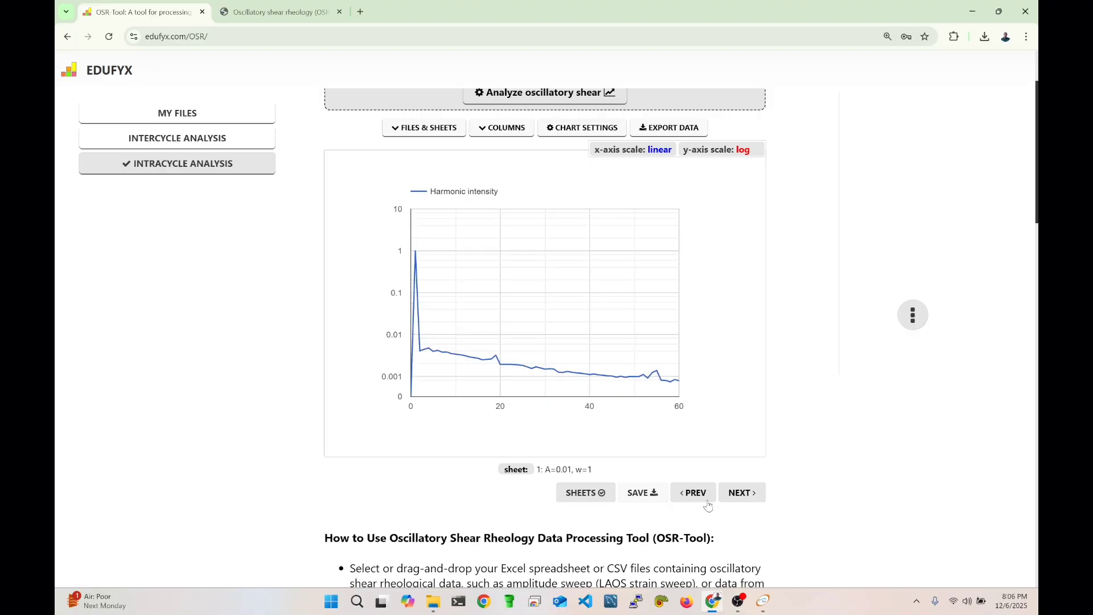
pyautogui.moveTo(417, 261)
# Switch to the intercycle analysis results and plot G' and G'' against Strain amplitude.
pyautogui.click(197, 144)
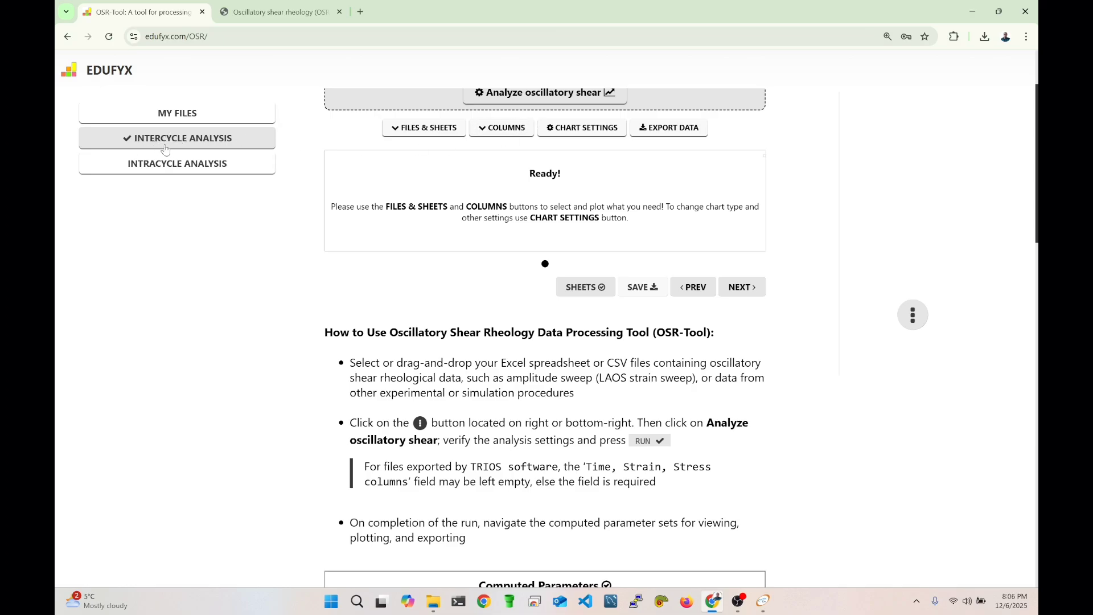
pyautogui.click(509, 134)
pyautogui.click(353, 265)
pyautogui.click(349, 309)
pyautogui.click(347, 358)
pyautogui.click(712, 468)
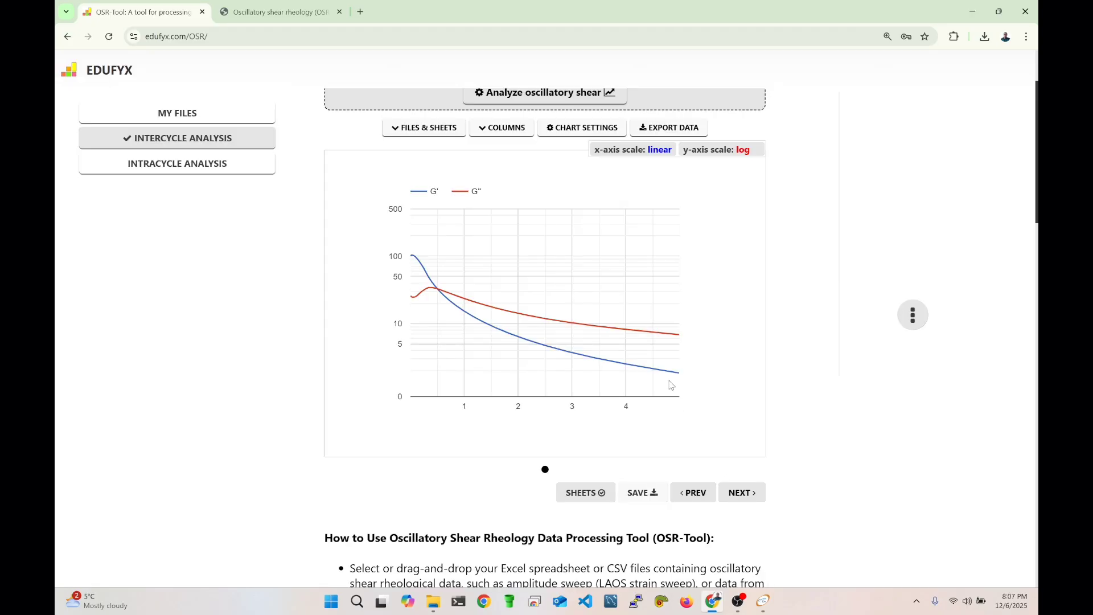
# Display the G' and G'' chart with log scales on both the x-axis and the y-axis.
pyautogui.click(718, 149)
pyautogui.click(654, 151)
pyautogui.click(708, 150)
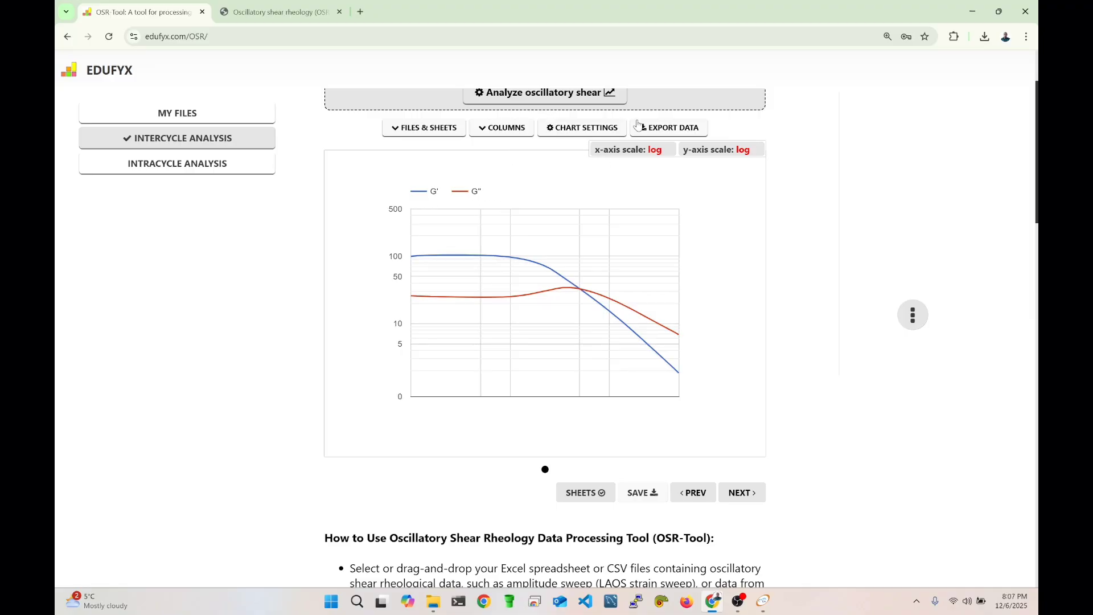
# Label the chart's x-axis "Strain amplitude [-]" and its y-axis "G', G'' [Pa]", and save the chart settings.
pyautogui.click(584, 136)
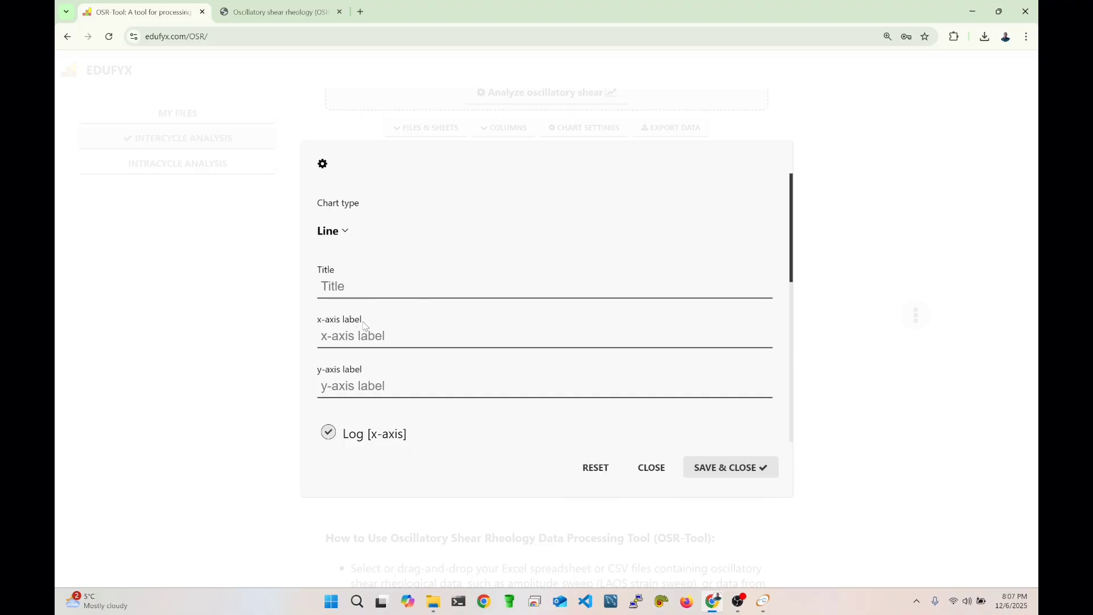
pyautogui.write('S')
pyautogui.write('train amplitude')
pyautogui.write('G\', G" [Pa')
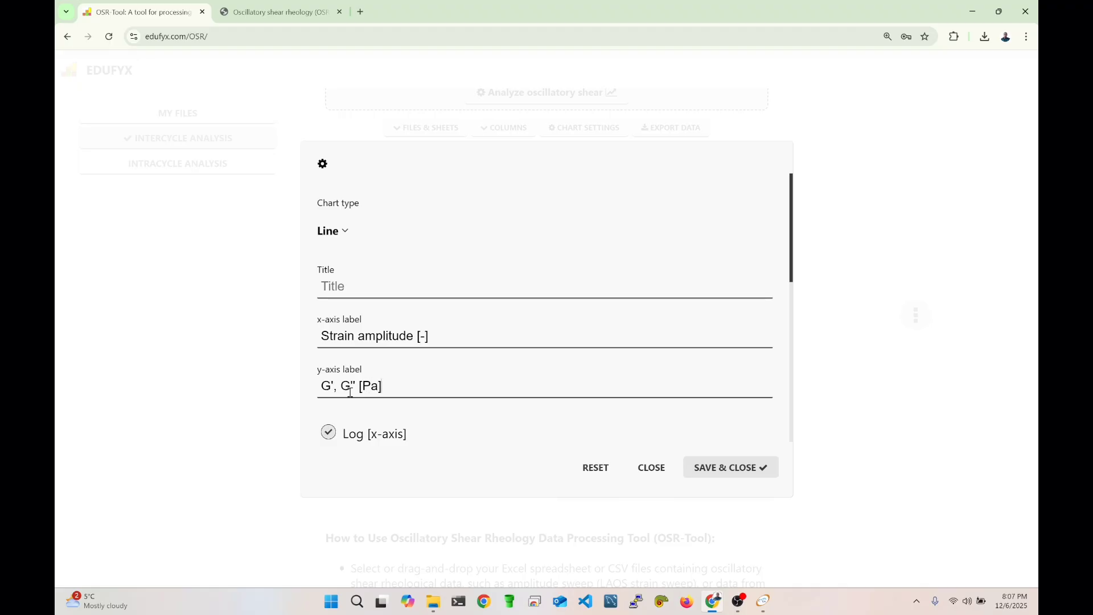
pyautogui.click(733, 475)
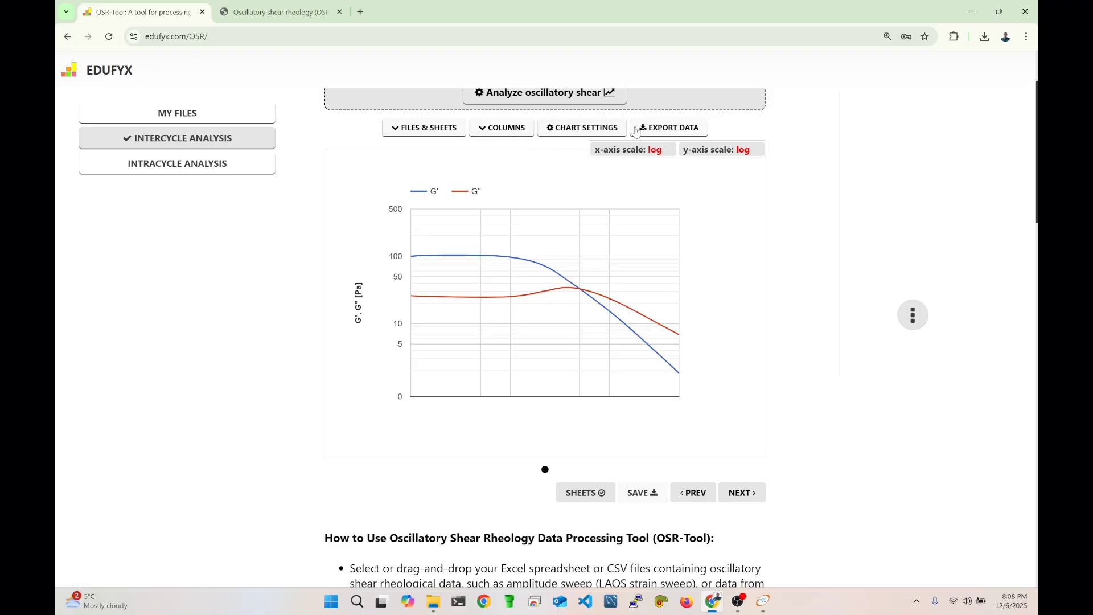
# Choose the intercycle columns Strain amplitude, G', G'', |G*|, I_{3/1} and Q for data export.
pyautogui.click(685, 132)
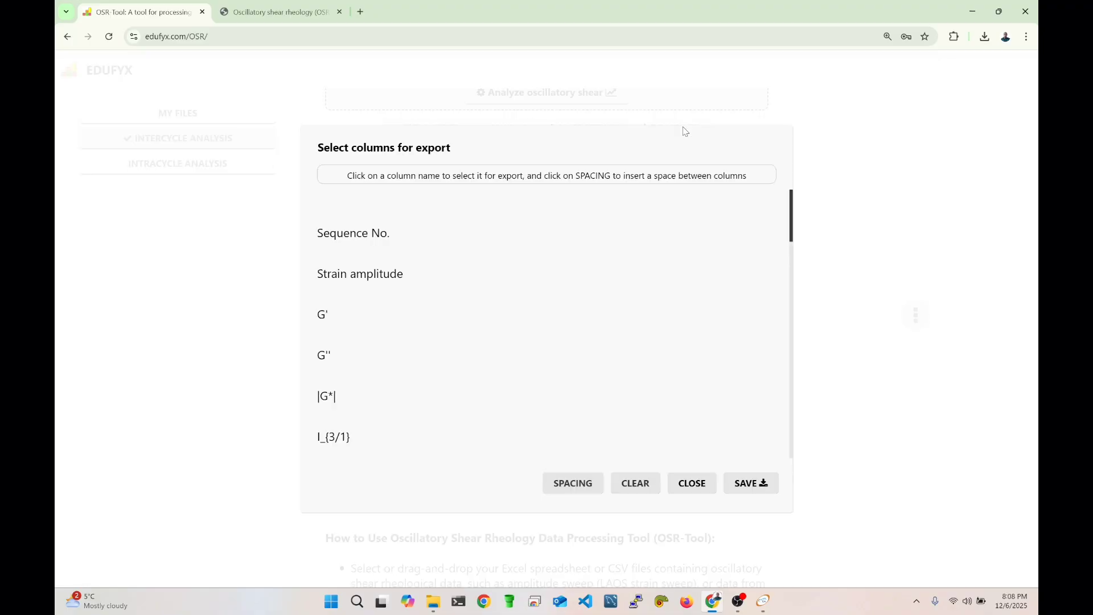
pyautogui.click(348, 277)
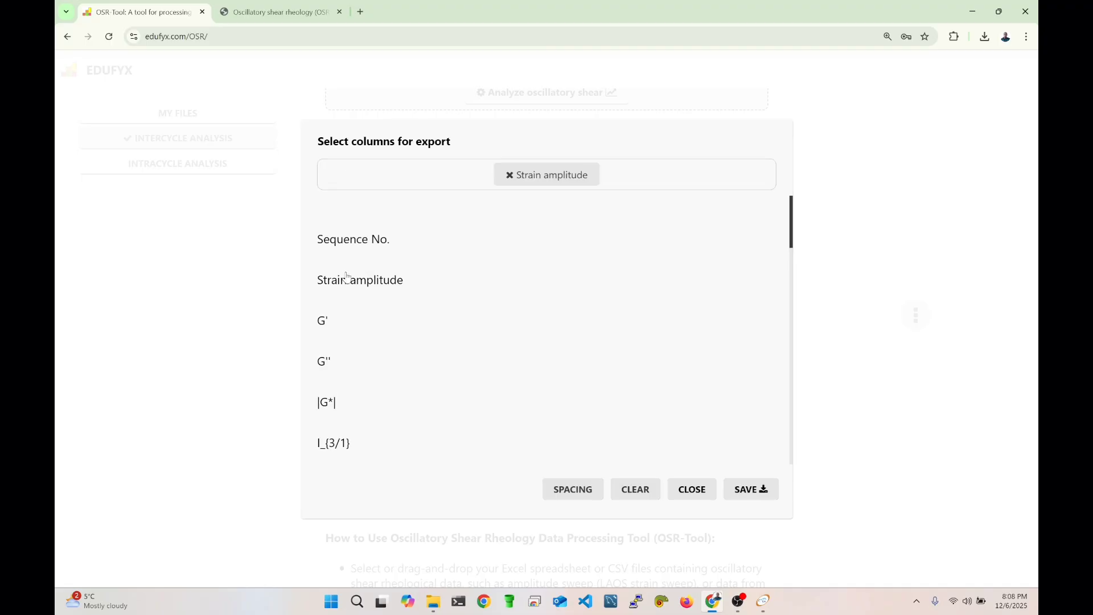
pyautogui.click(338, 328)
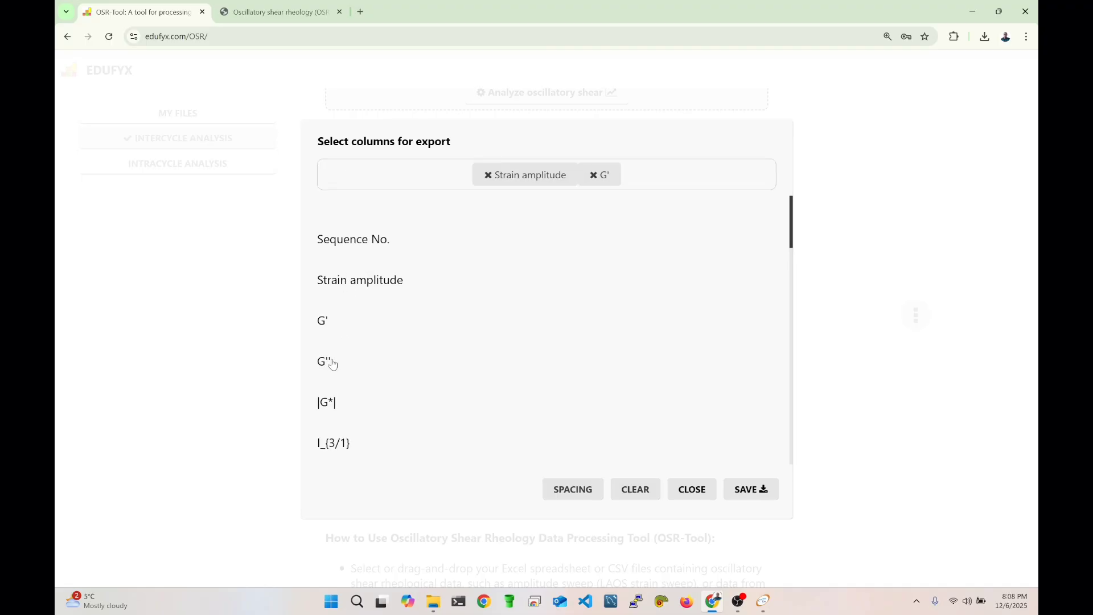
pyautogui.click(334, 365)
pyautogui.scroll(-2, 349, 430)
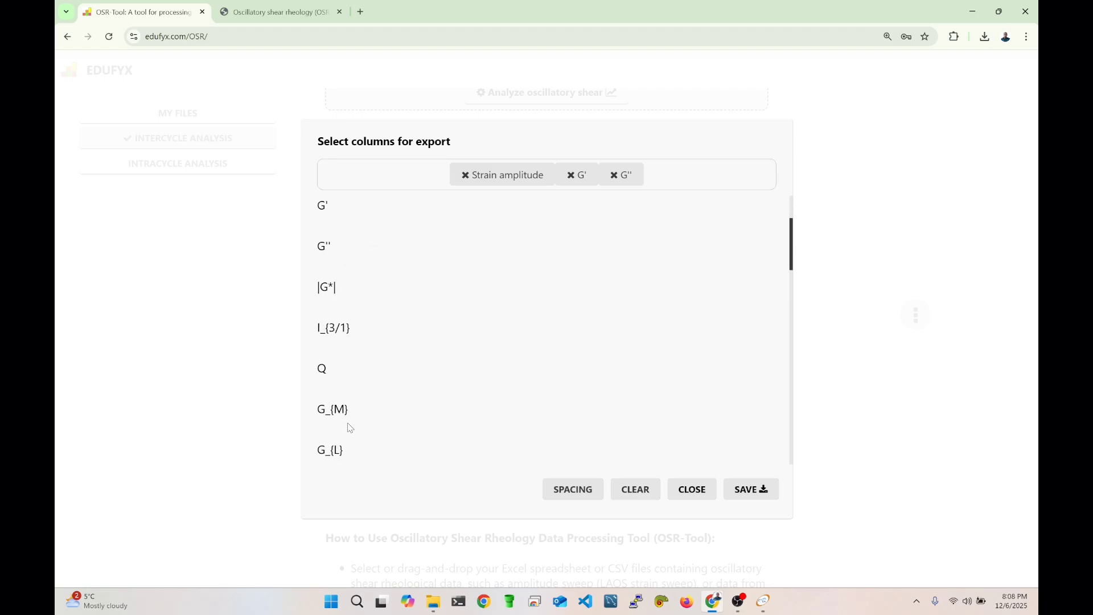
pyautogui.click(334, 288)
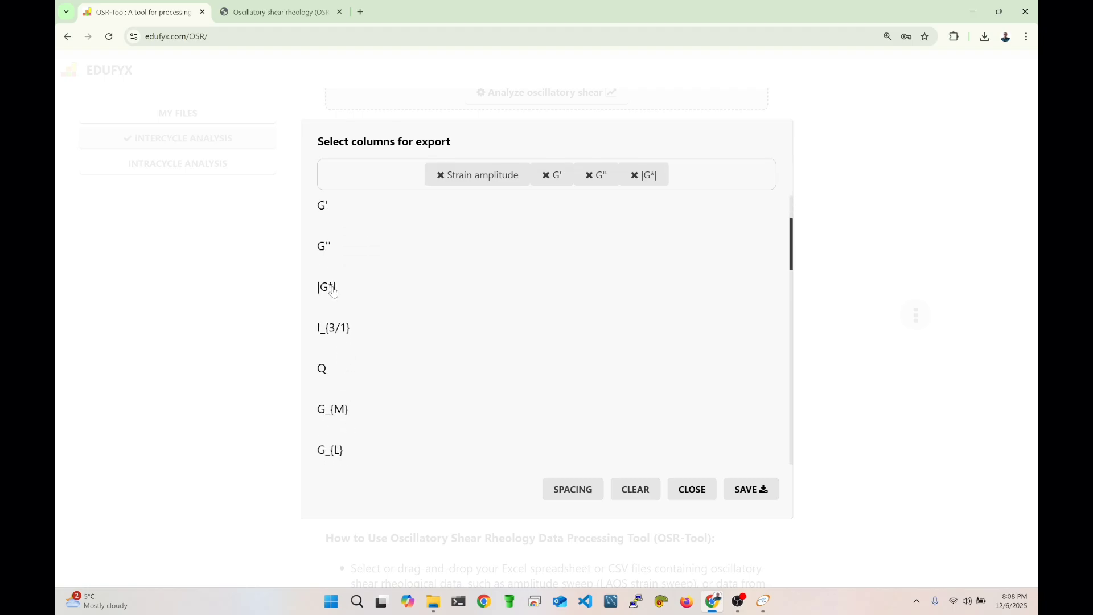
pyautogui.click(333, 328)
pyautogui.click(328, 369)
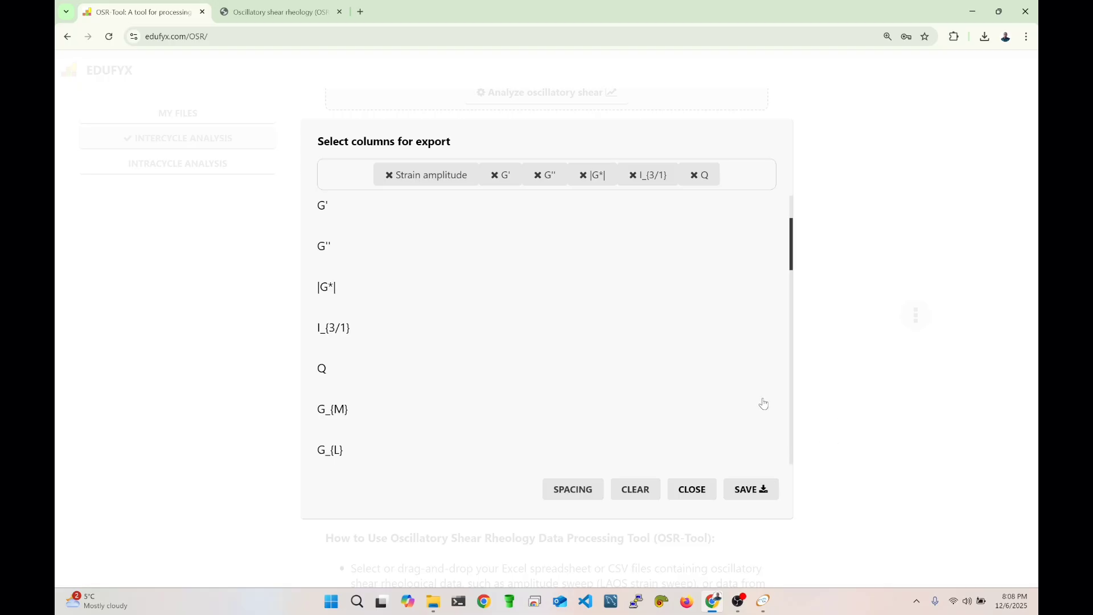
# Export the selected columns as a CSV file with the default filename, then check the file in Excel and close it.
pyautogui.click(759, 491)
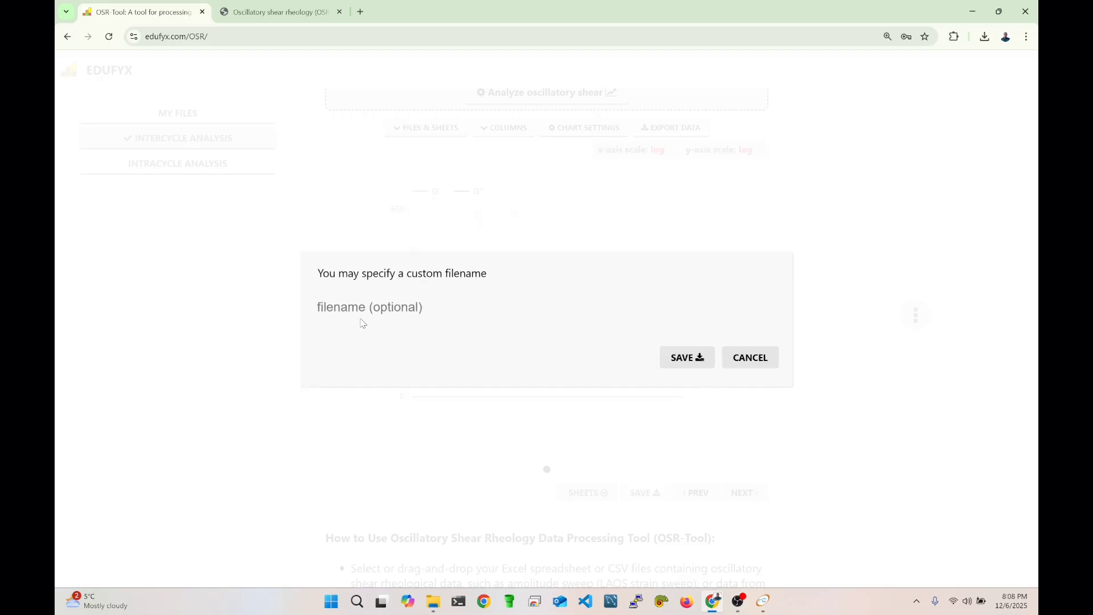
pyautogui.click(684, 362)
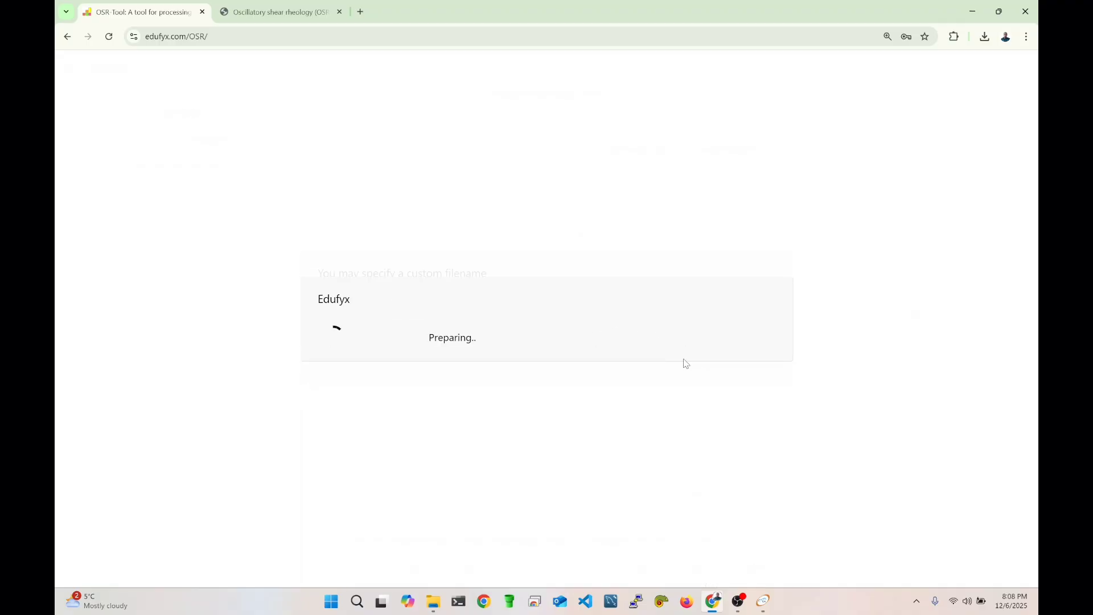
pyautogui.click(750, 341)
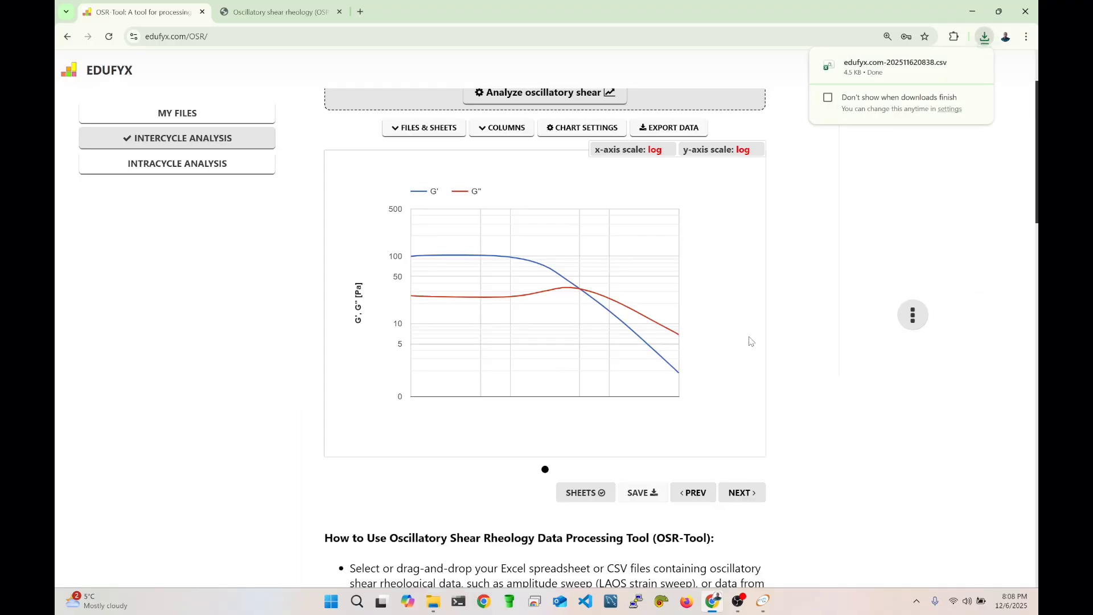
pyautogui.click(934, 69)
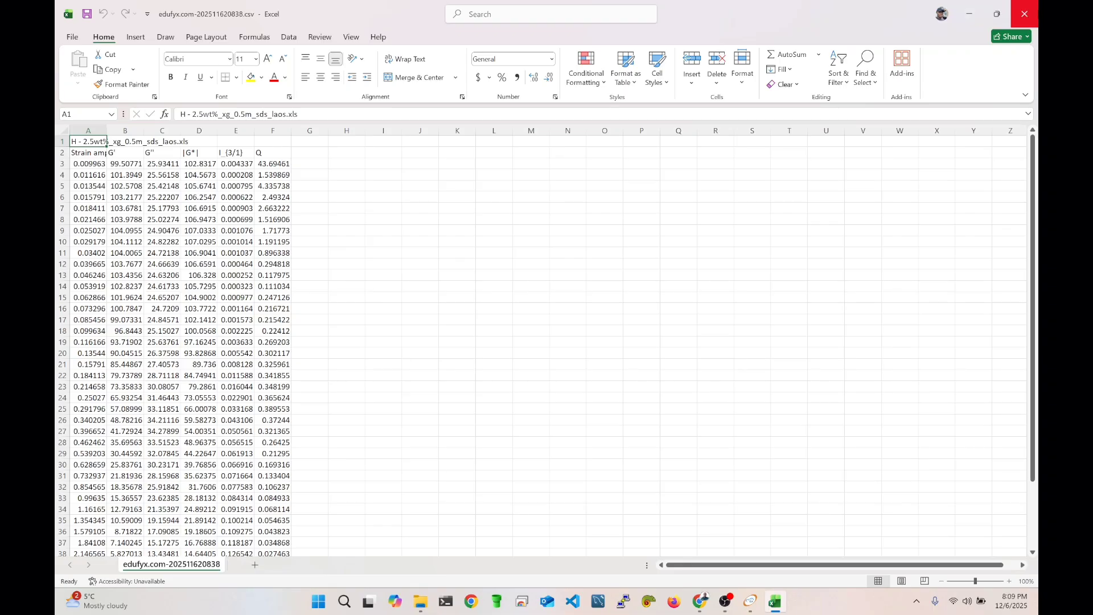
pyautogui.click(1035, 16)
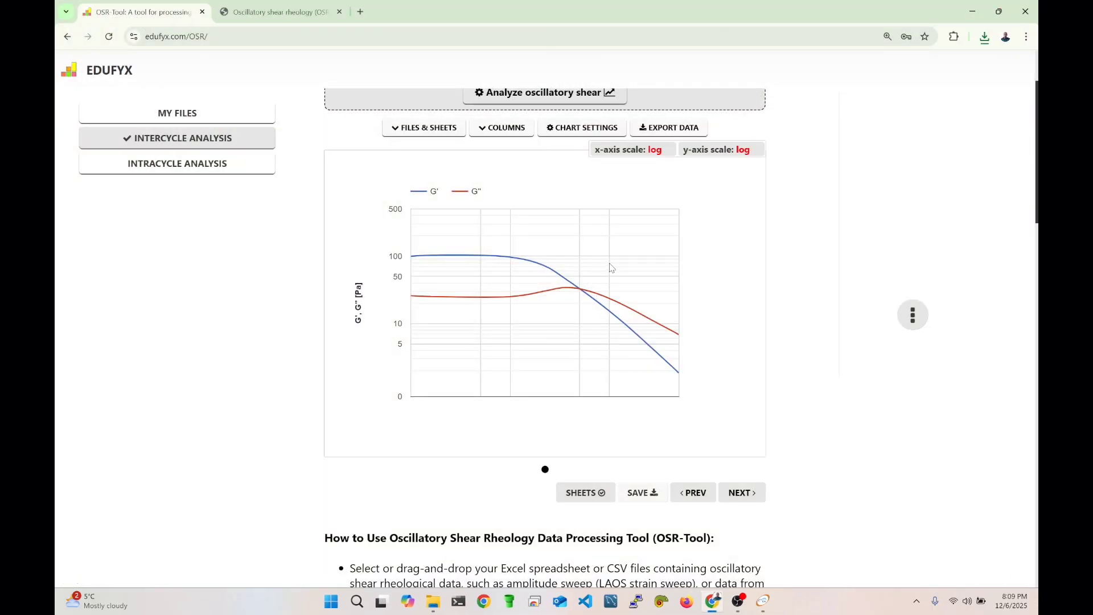
# Switch the active data set to My Files, then Intercycle analysis, and finally Intracycle analysis.
pyautogui.scroll(2, 611, 264)
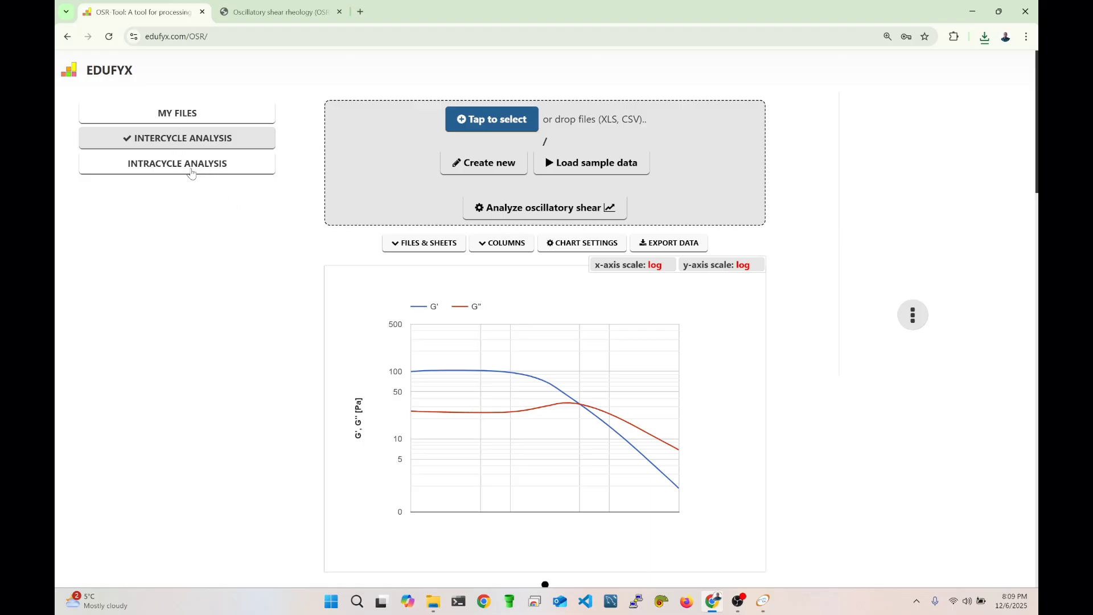
pyautogui.click(192, 113)
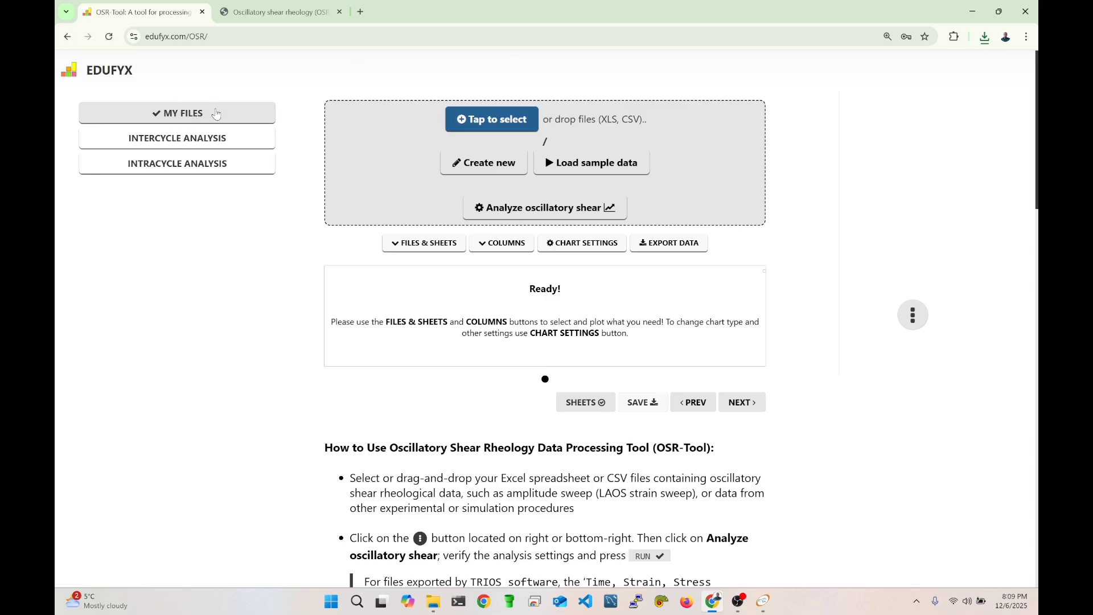
pyautogui.click(160, 147)
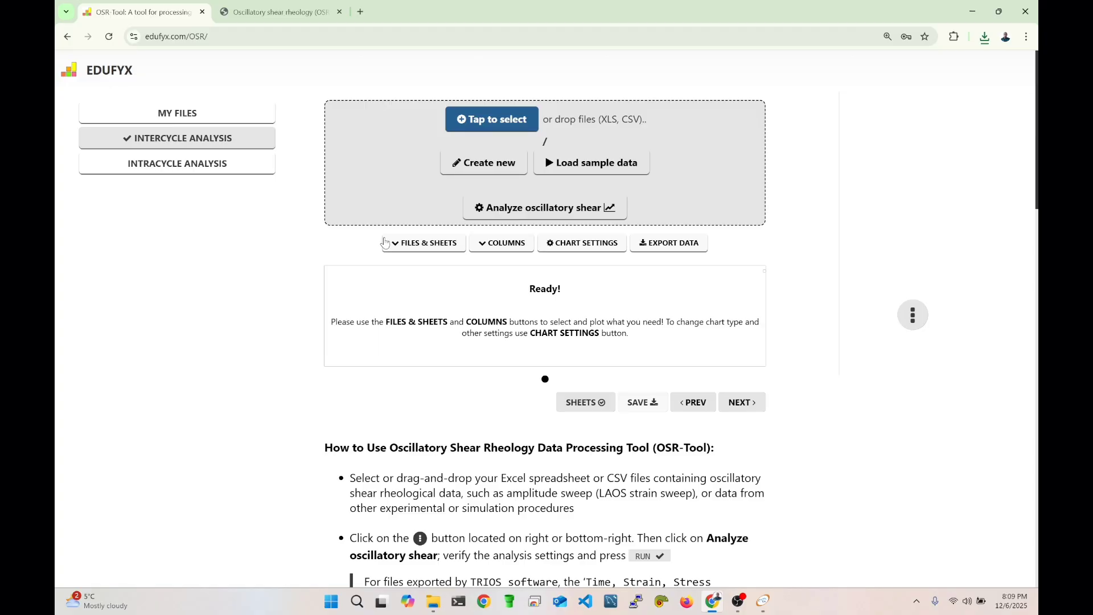
pyautogui.click(224, 168)
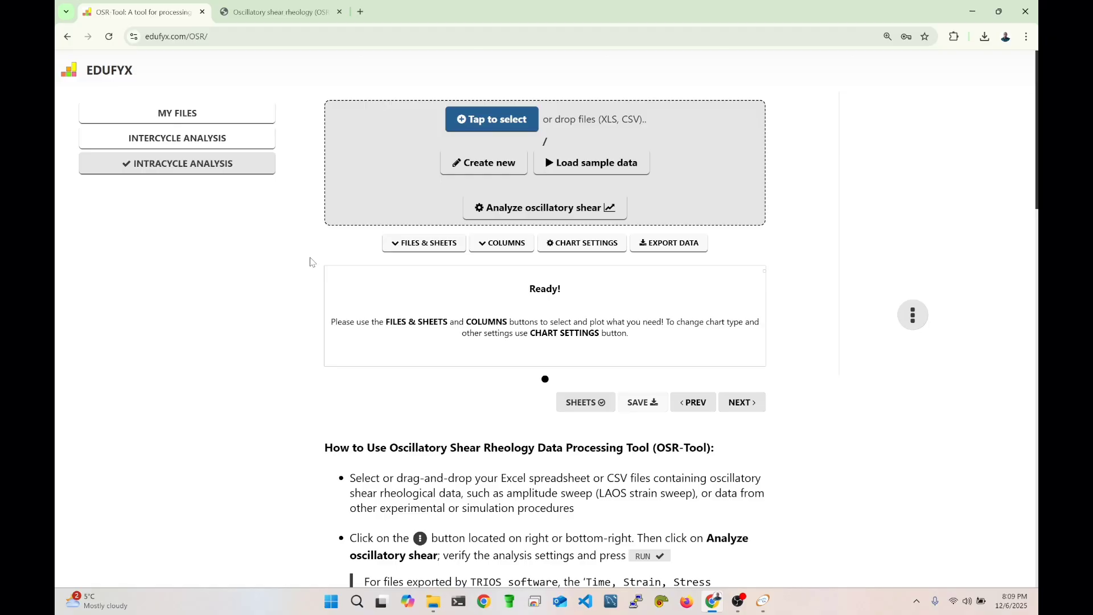
# Examine the data table of intracycle sheet 1 (A=0.01, w=1) from Time through Tan(delta)_{t}, and close it without saving.
pyautogui.click(438, 249)
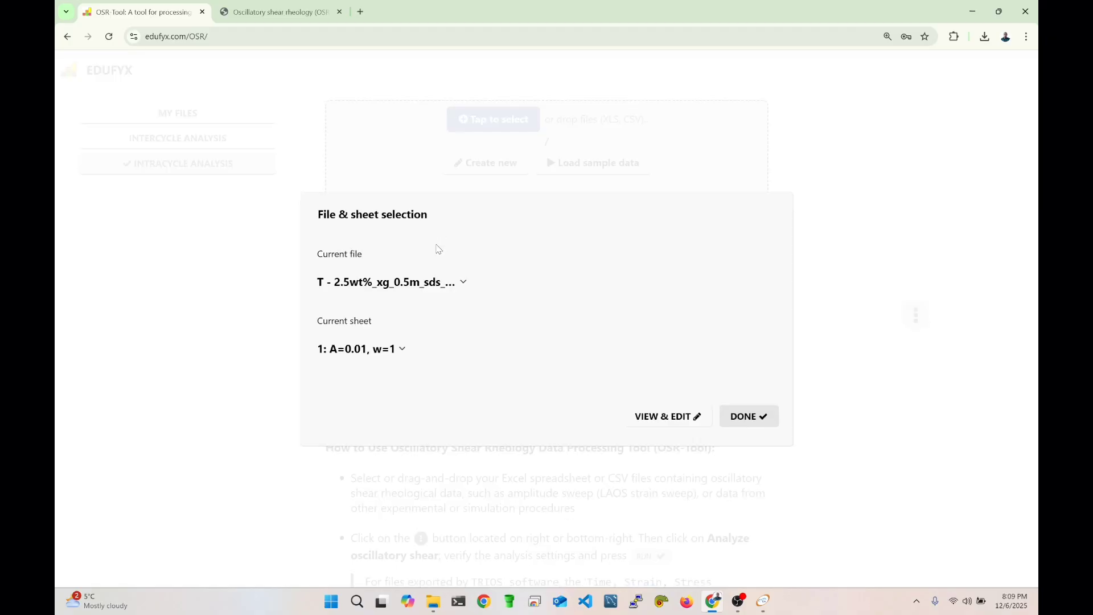
pyautogui.click(677, 417)
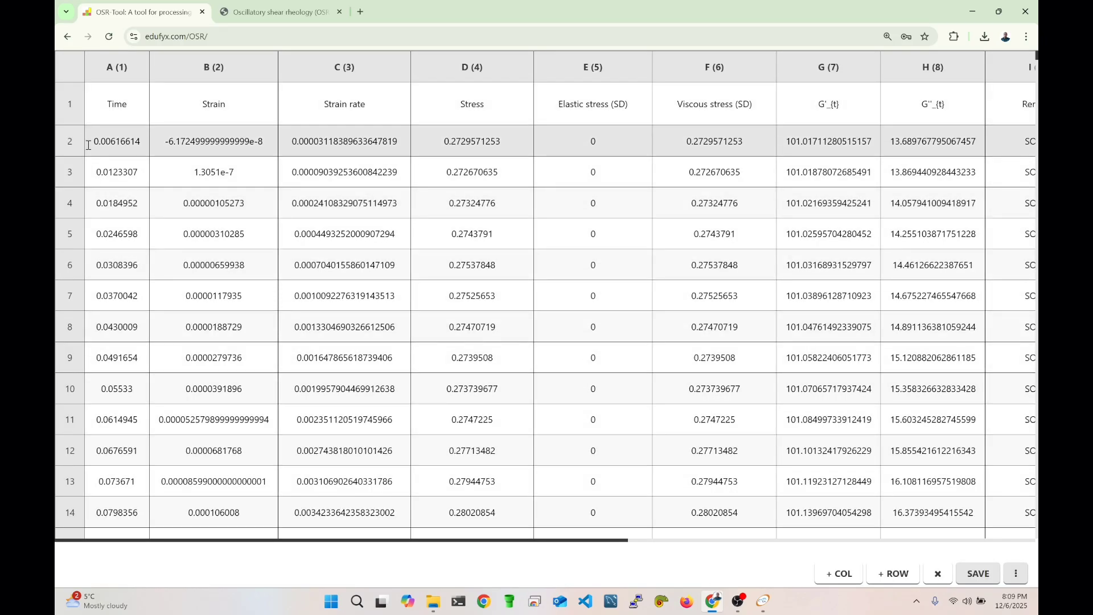
pyautogui.moveTo(307, 542); pyautogui.dragTo(791, 525)
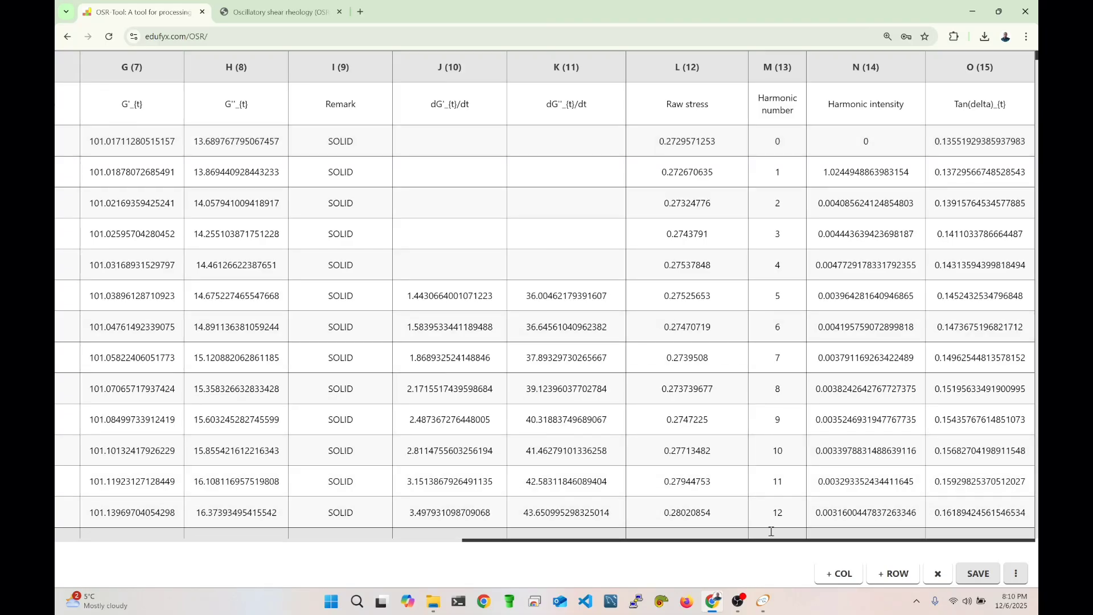
pyautogui.moveTo(752, 545); pyautogui.dragTo(373, 521)
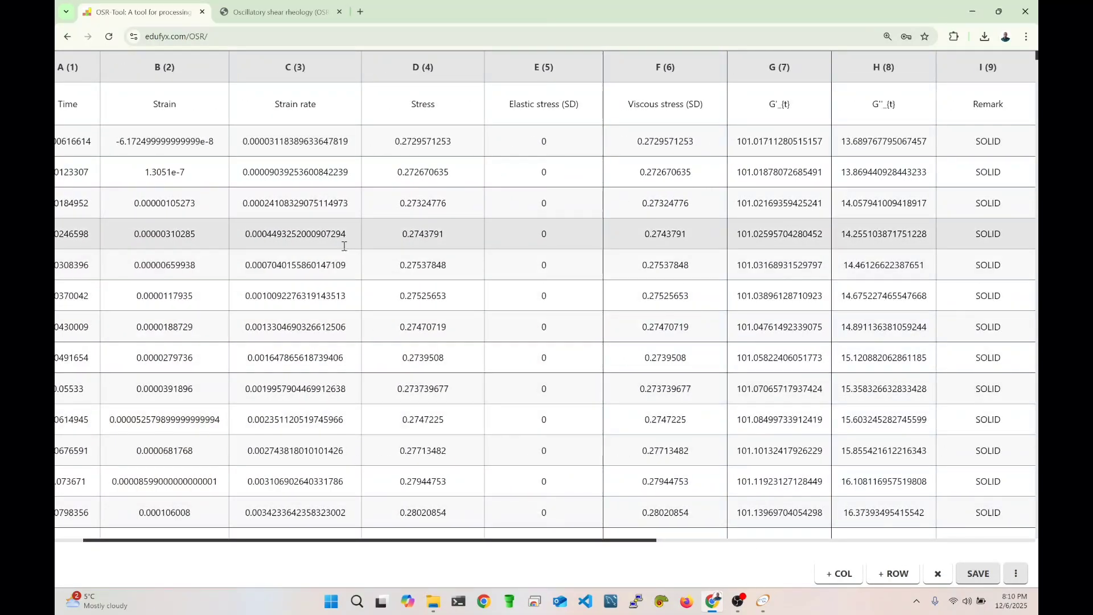
pyautogui.click(941, 573)
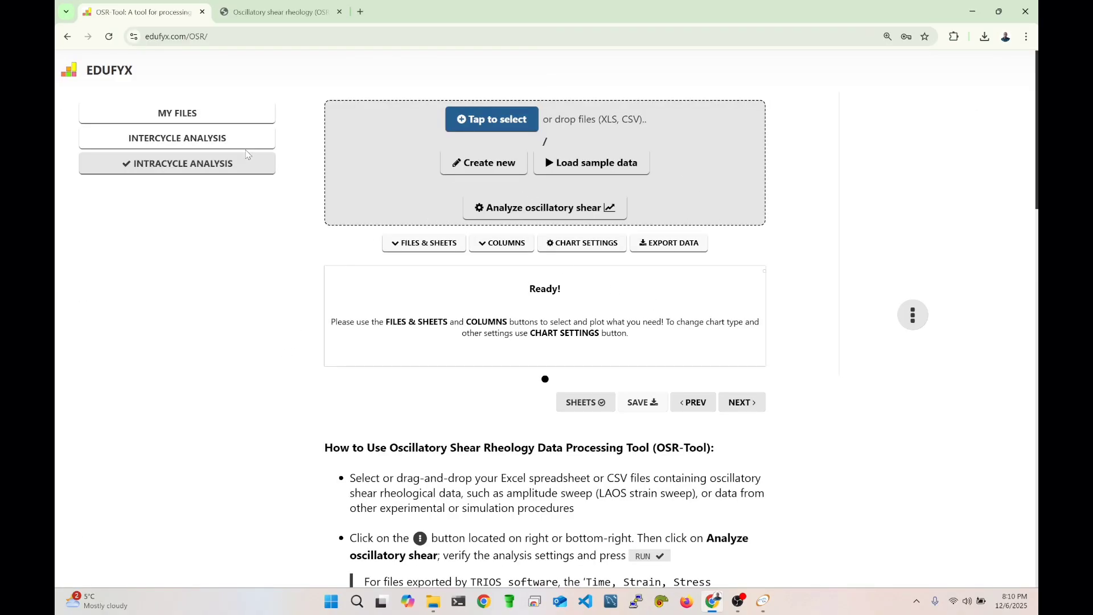
pyautogui.click(174, 143)
pyautogui.click(191, 115)
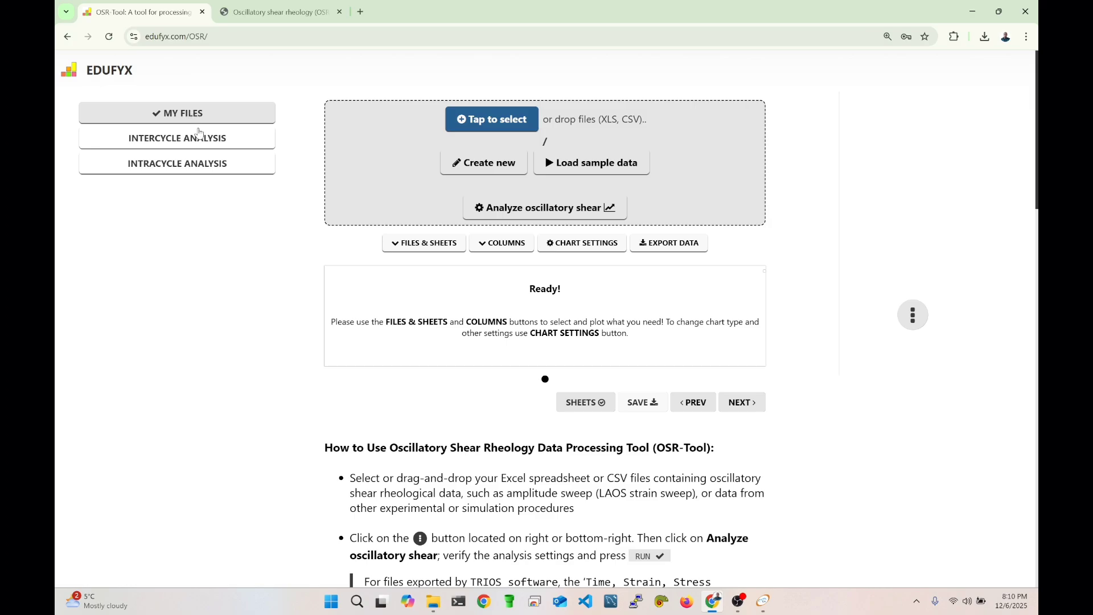
pyautogui.click(197, 137)
pyautogui.click(194, 164)
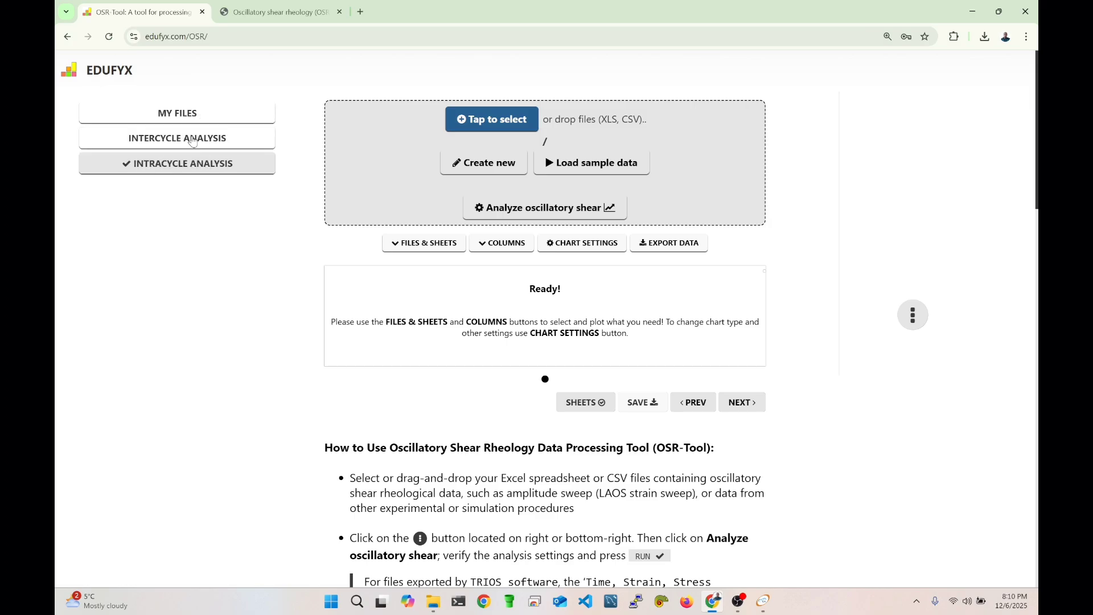
# Make My Files the active data set and review the sheet list of the current file, keeping the Details sheet.
pyautogui.click(192, 140)
pyautogui.click(197, 114)
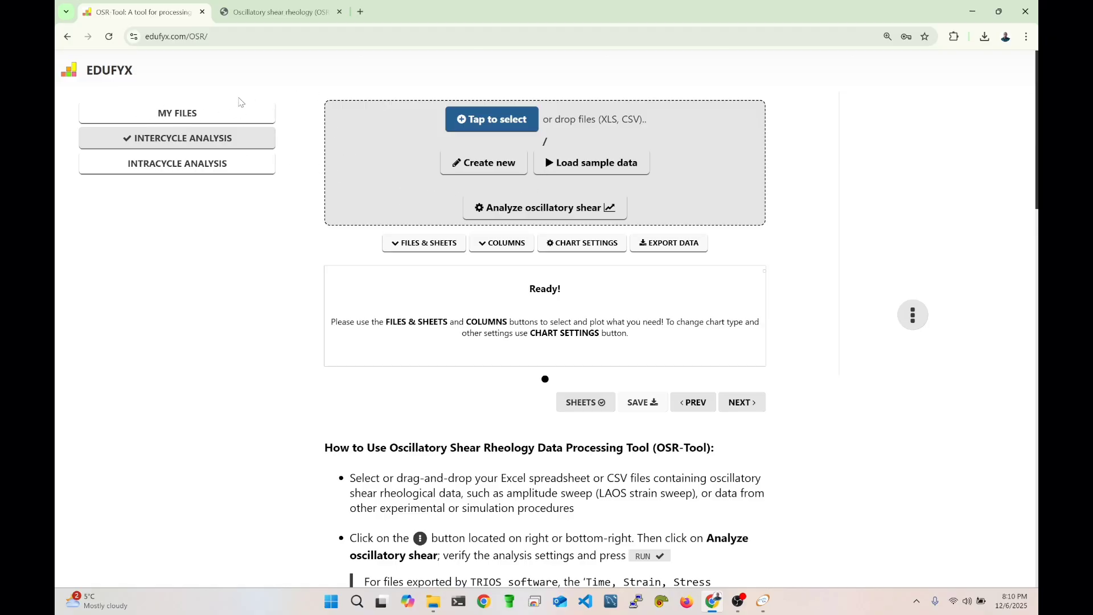
pyautogui.click(199, 116)
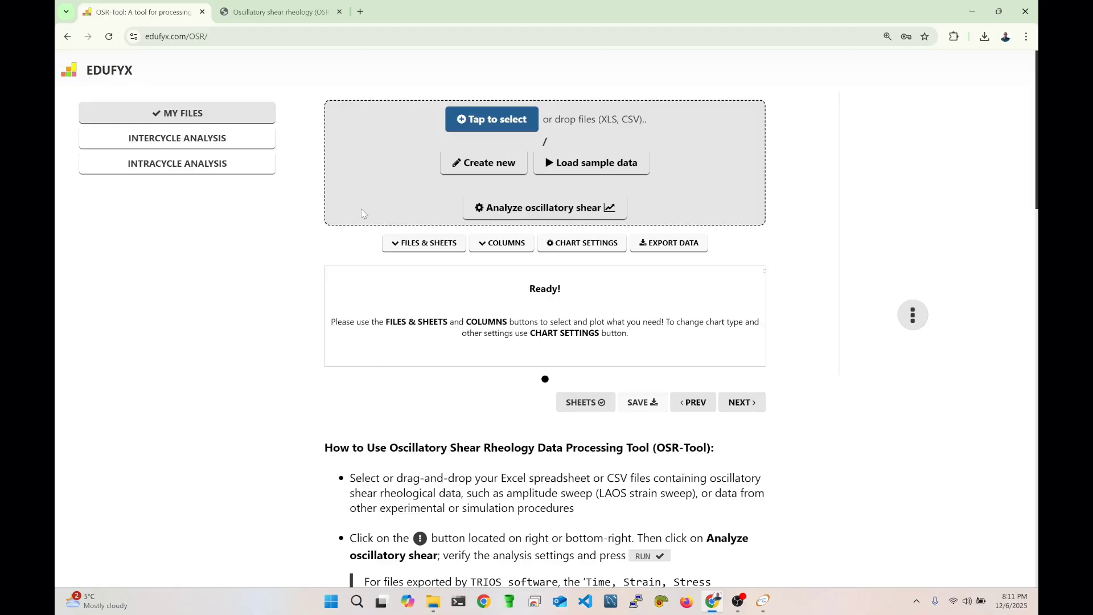
pyautogui.click(428, 248)
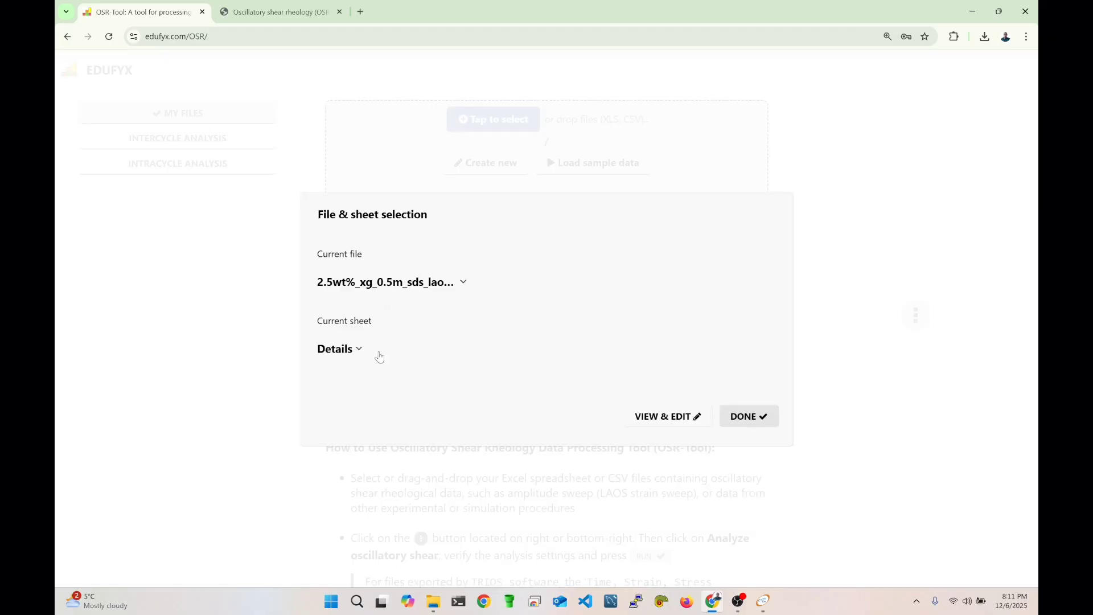
pyautogui.click(360, 350)
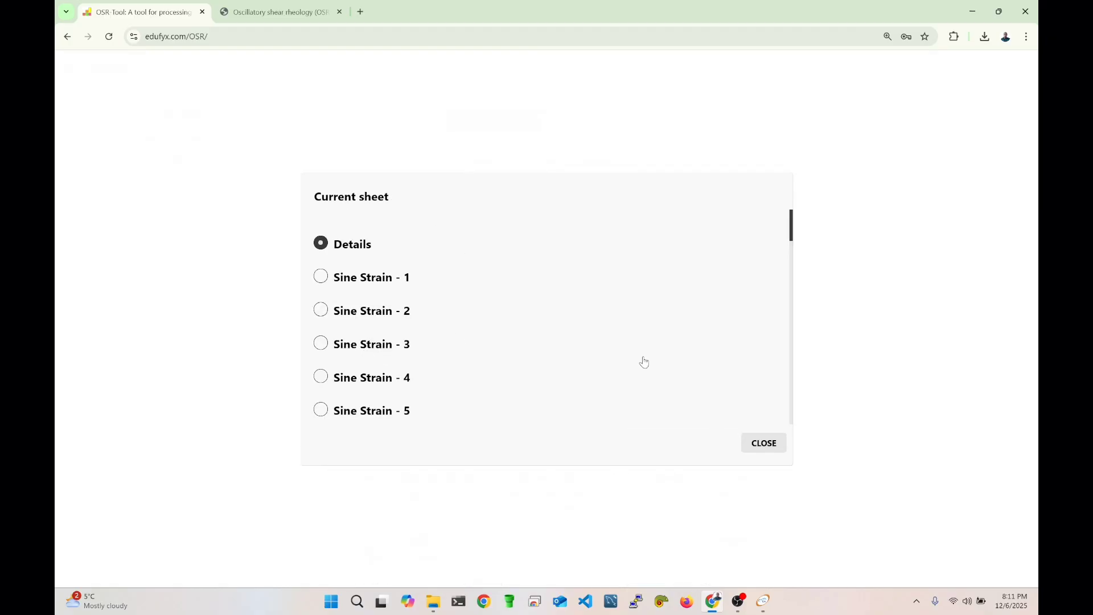
pyautogui.click(765, 444)
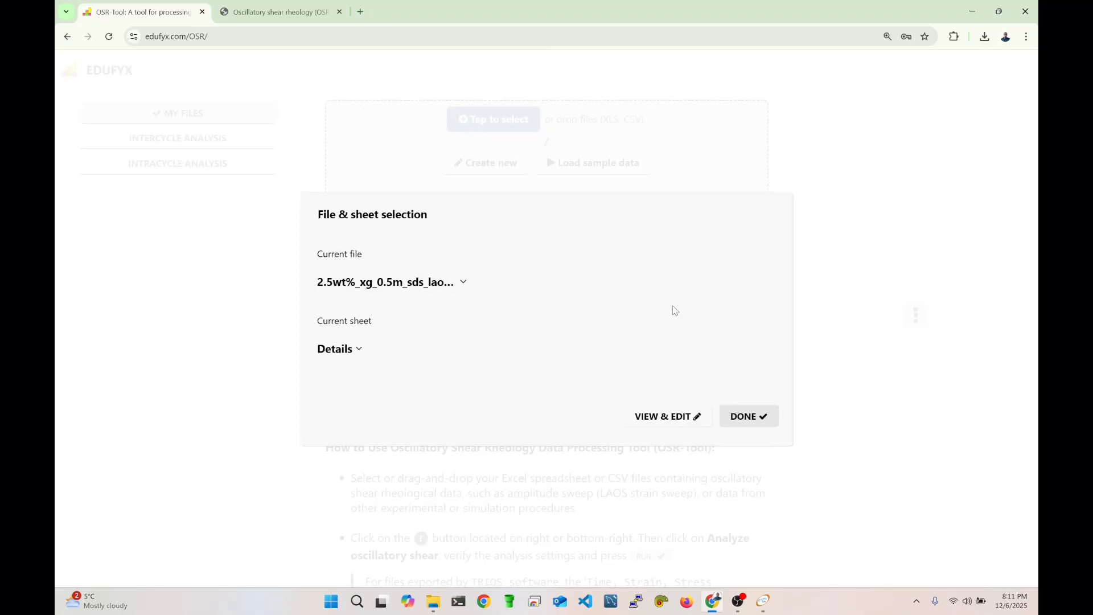
pyautogui.click(742, 418)
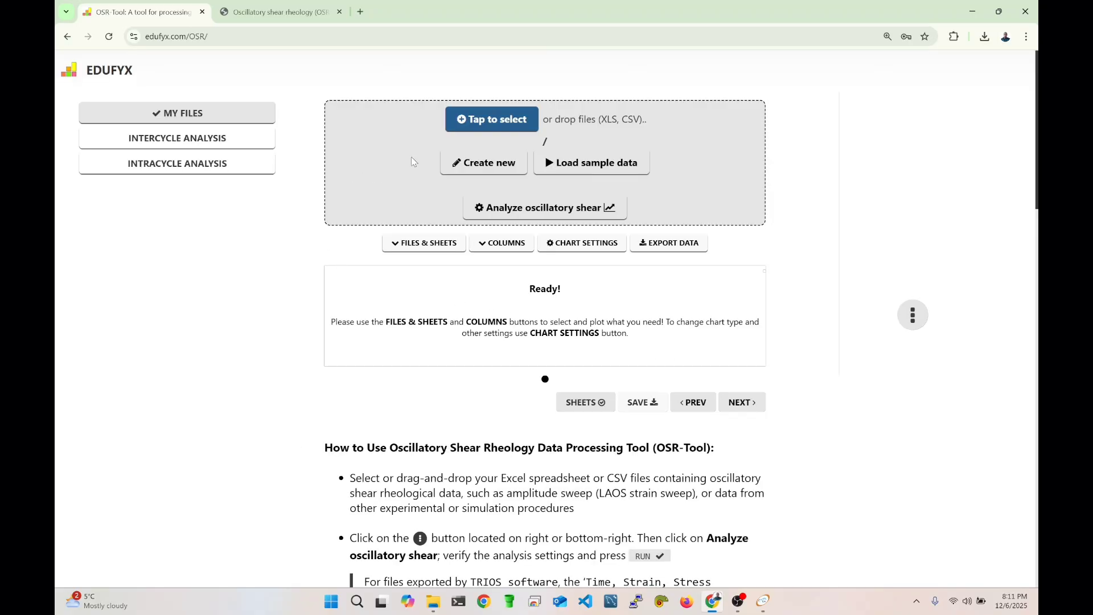
# Run the oscillatory shear analysis with stress filtering enabled, an odd harmonics count of 2, and Use Last Cycle enabled.
pyautogui.click(513, 220)
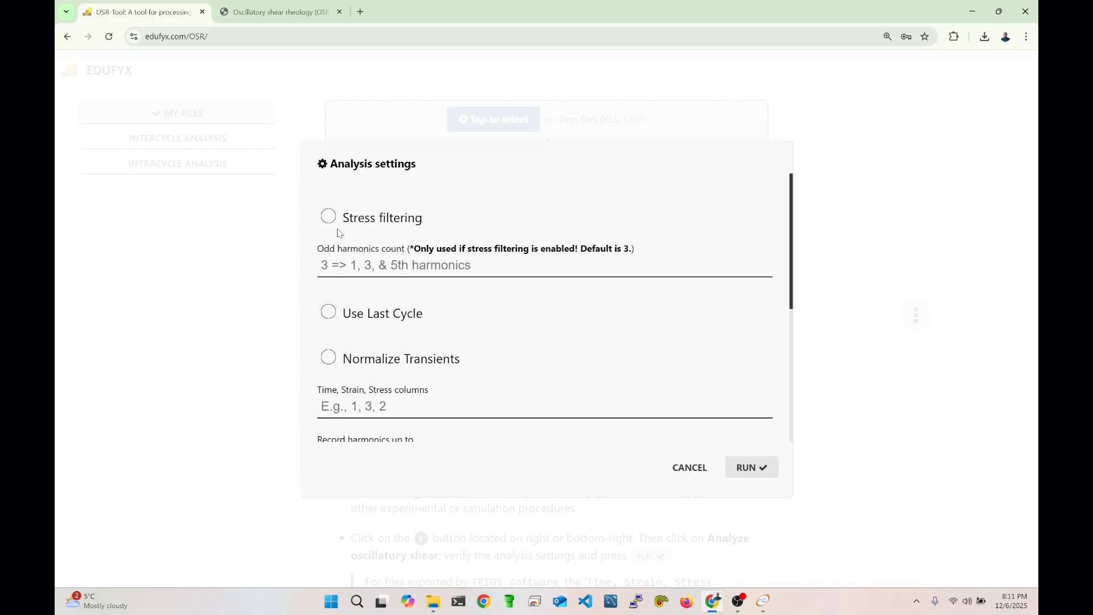
pyautogui.click(374, 225)
pyautogui.write('2')
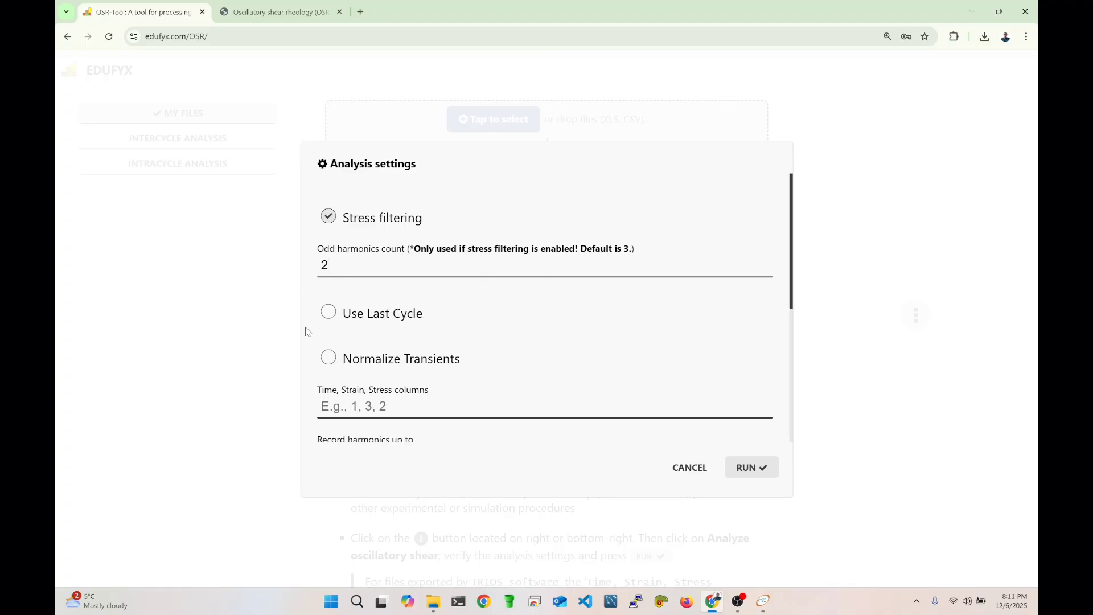
pyautogui.click(373, 323)
pyautogui.click(761, 468)
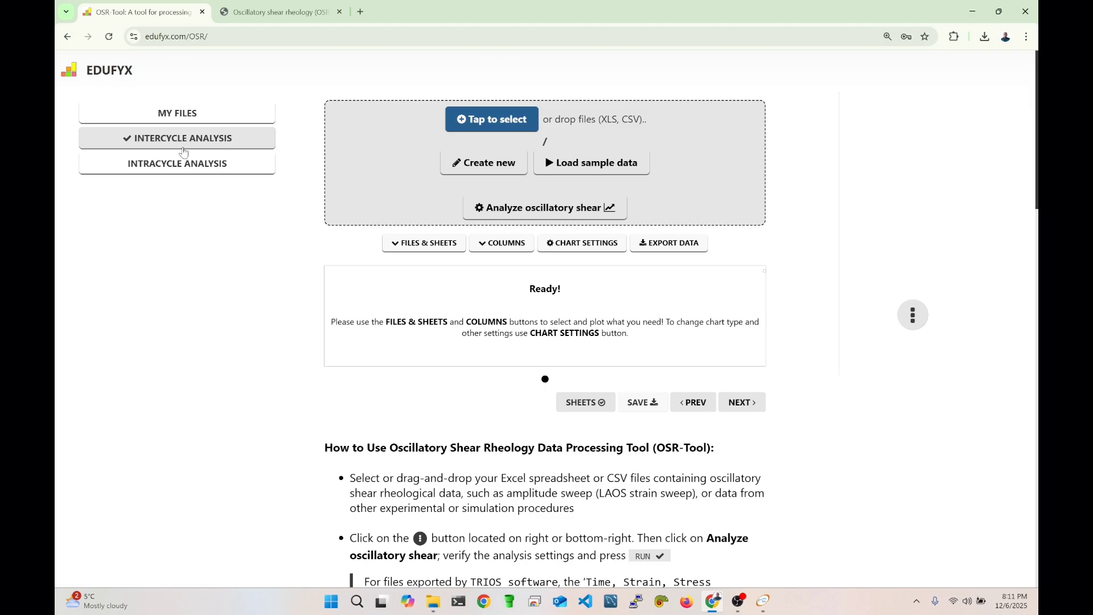
# Examine the Intercycle_data table of the new analysis and close it without saving.
pyautogui.click(434, 243)
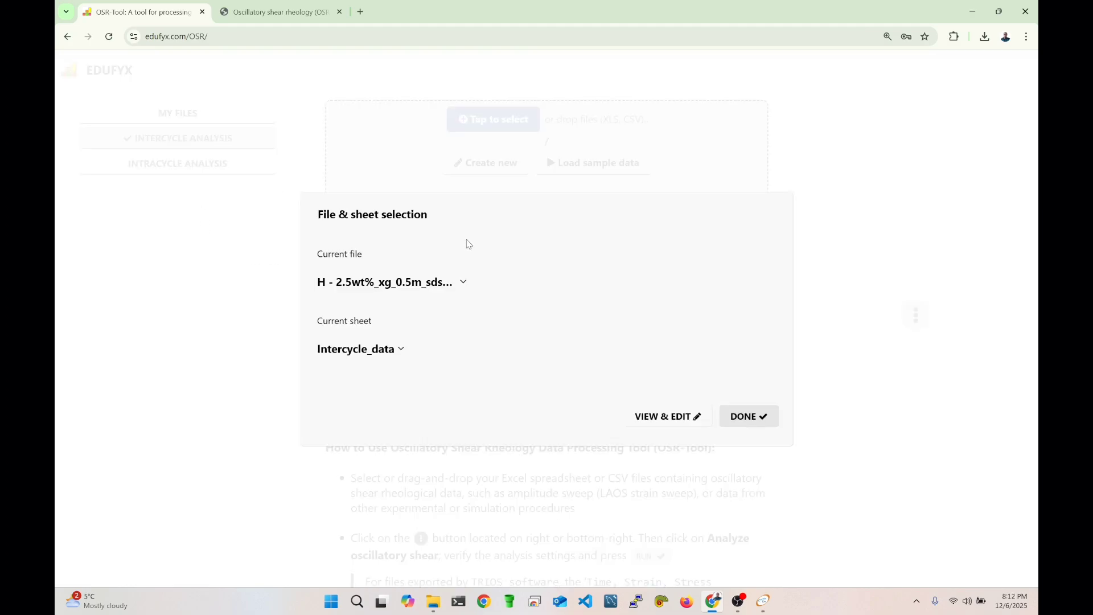
pyautogui.click(666, 418)
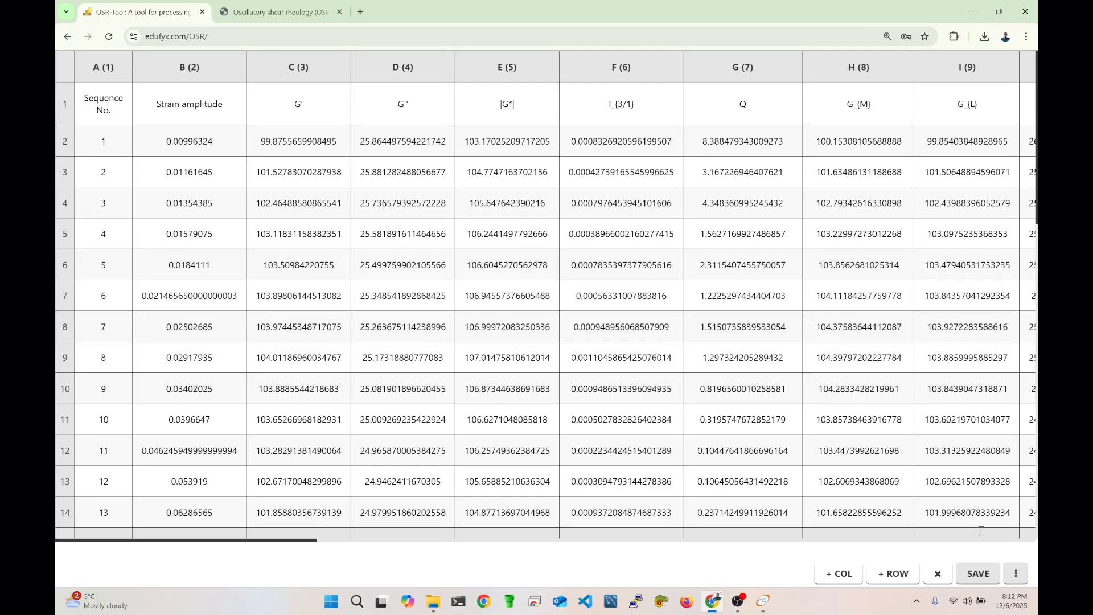
pyautogui.click(942, 577)
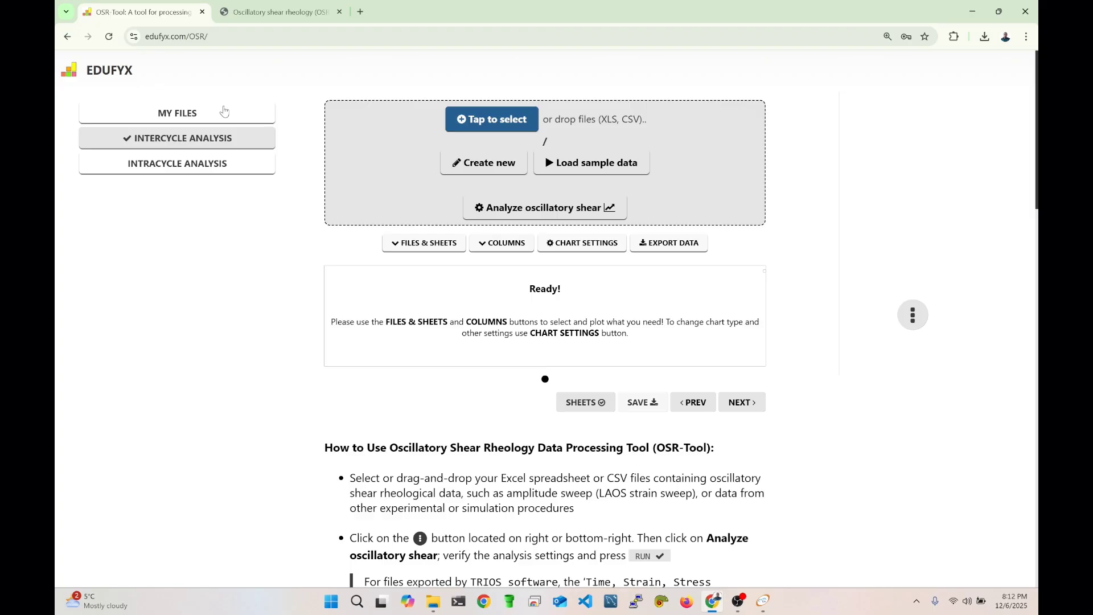
# Plot Stiffening ratio and Thickening ratio against Strain amplitude, with the y-axis on a linear scale.
pyautogui.click(511, 244)
pyautogui.click(389, 265)
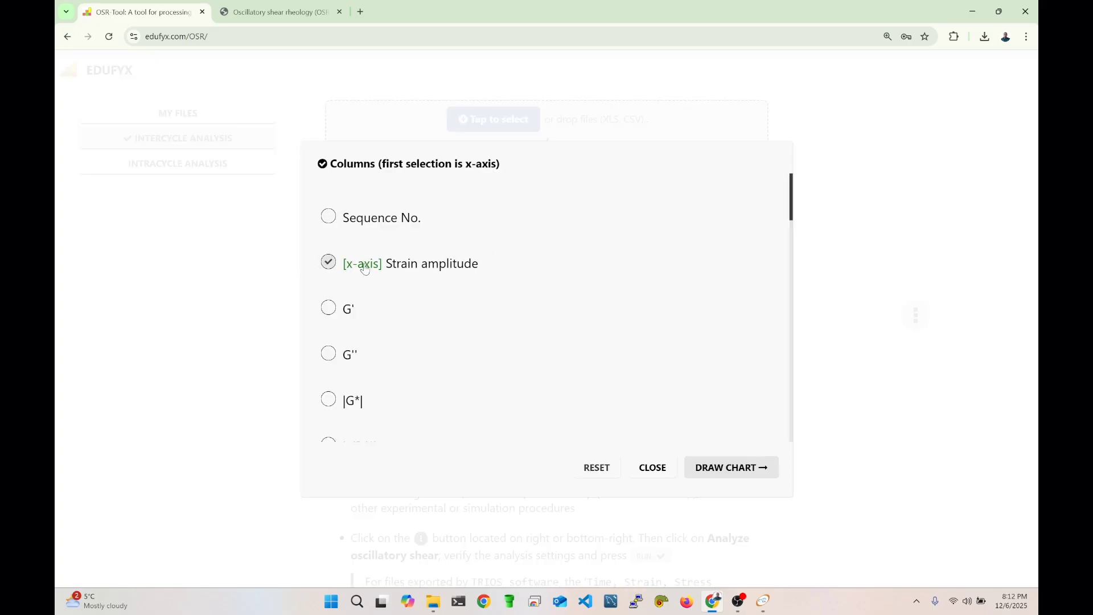
pyautogui.scroll(-3, 403, 287)
pyautogui.scroll(-3, 402, 285)
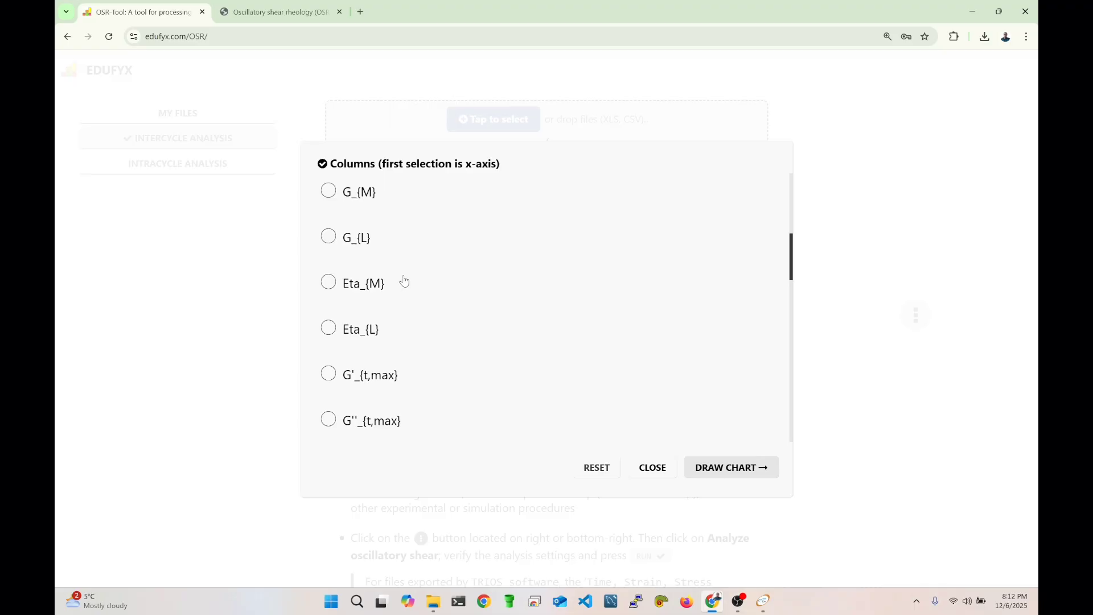
pyautogui.scroll(-2, 403, 287)
pyautogui.scroll(-3, 406, 297)
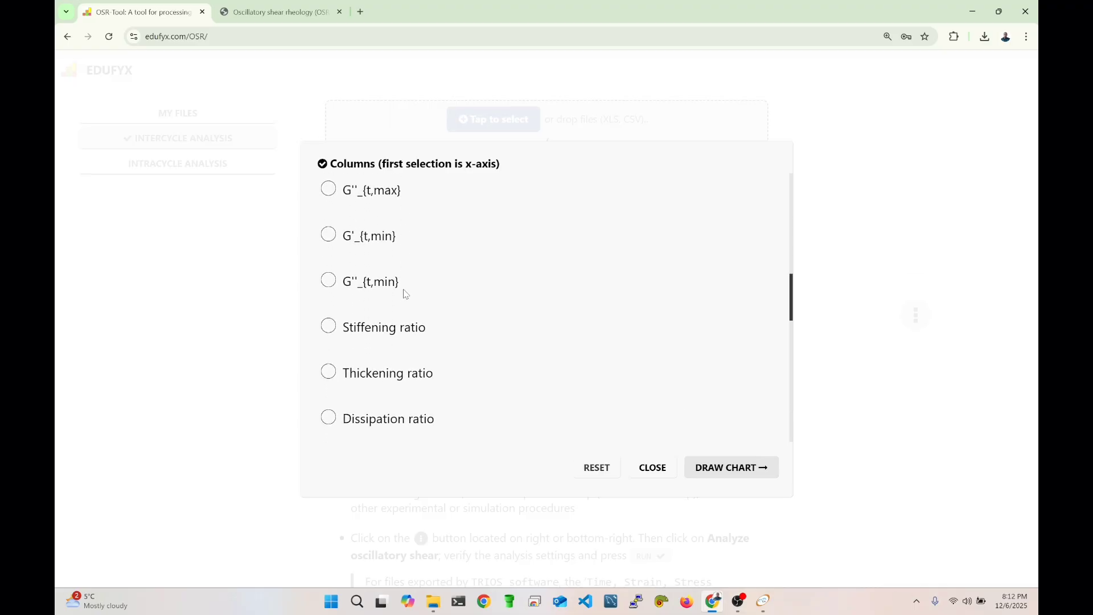
pyautogui.click(397, 336)
pyautogui.click(387, 377)
pyautogui.click(729, 468)
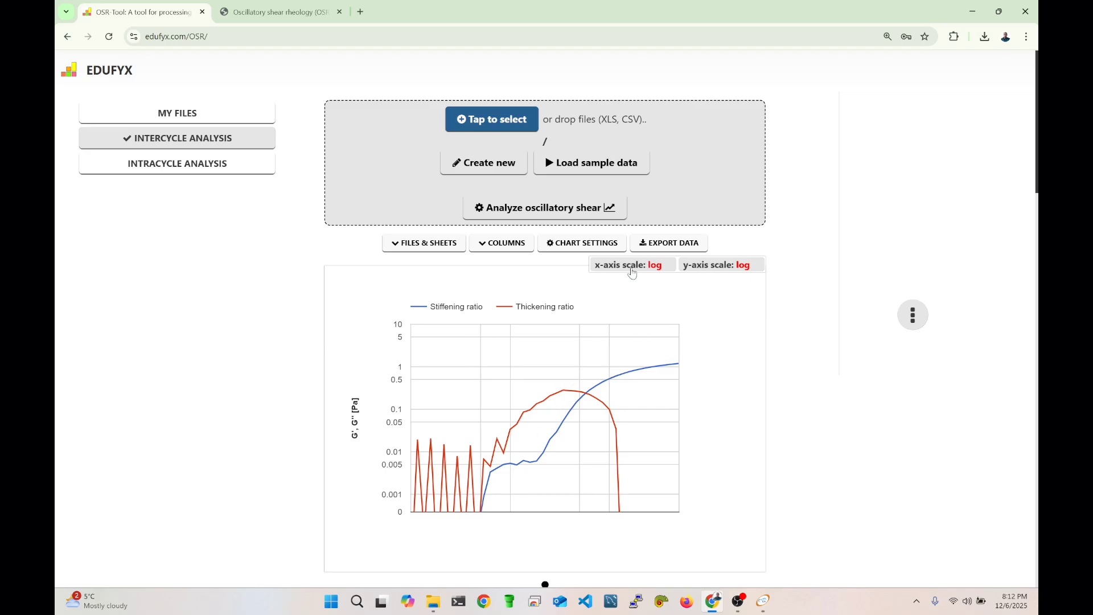
pyautogui.click(712, 267)
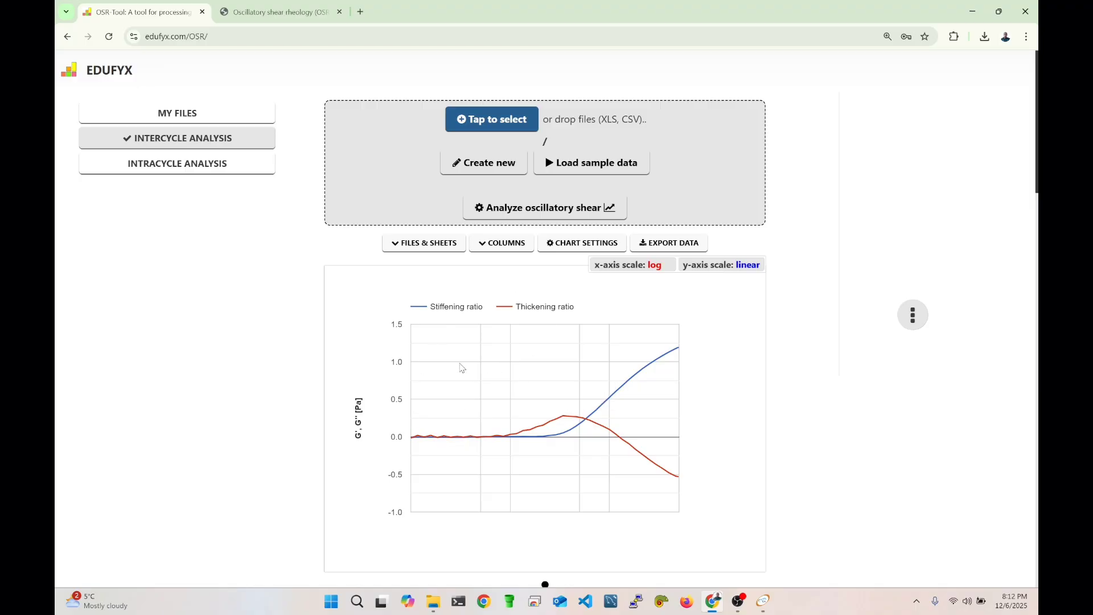
# Set the chart's y-axis label to "S, T" and save the chart settings.
pyautogui.scroll(-1, 464, 399)
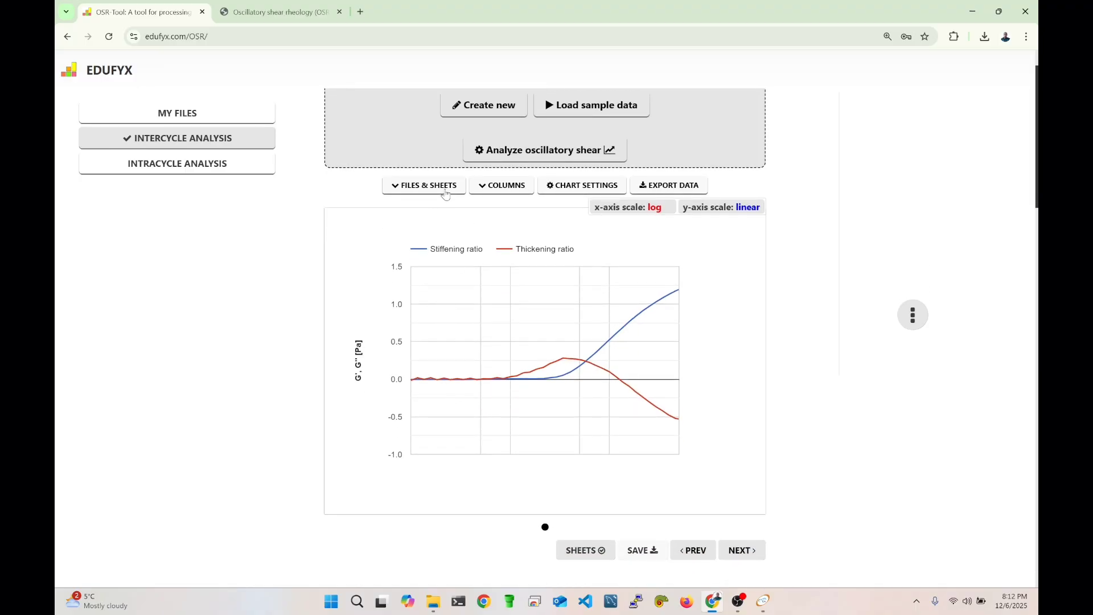
pyautogui.click(585, 184)
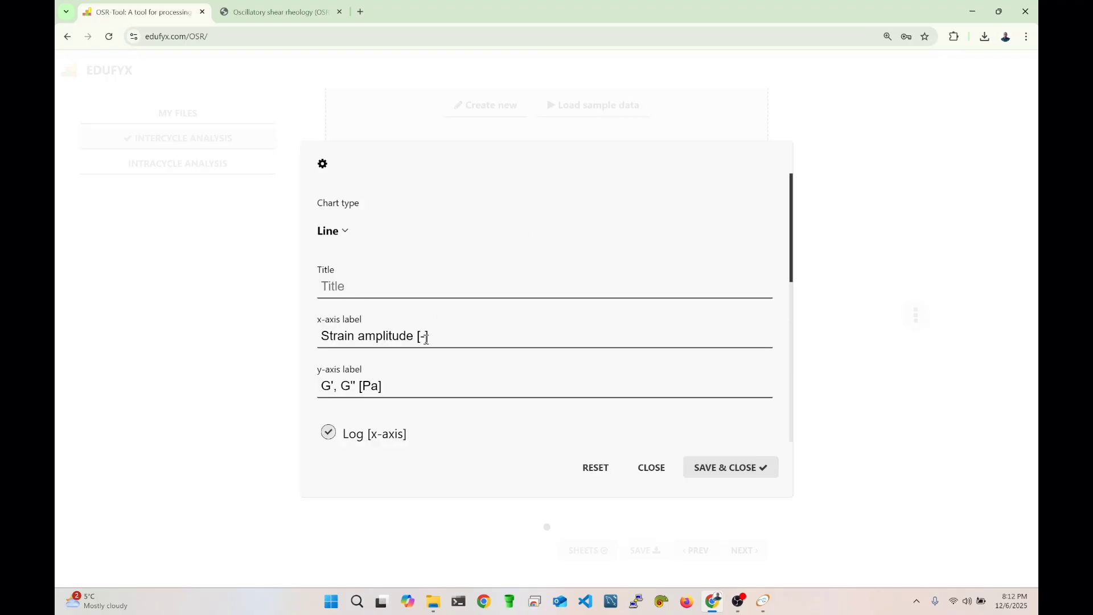
pyautogui.press('BackSpace')
pyautogui.press('BackSpace')
pyautogui.press('BackSpace')
pyautogui.press('BackSpace')
pyautogui.press('BackSpace')
pyautogui.press('BackSpace')
pyautogui.press('BackSpace')
pyautogui.press('BackSpace')
pyautogui.press('BackSpace')
pyautogui.press('BackSpace')
pyautogui.press('BackSpace')
pyautogui.write('S')
pyautogui.click(730, 467)
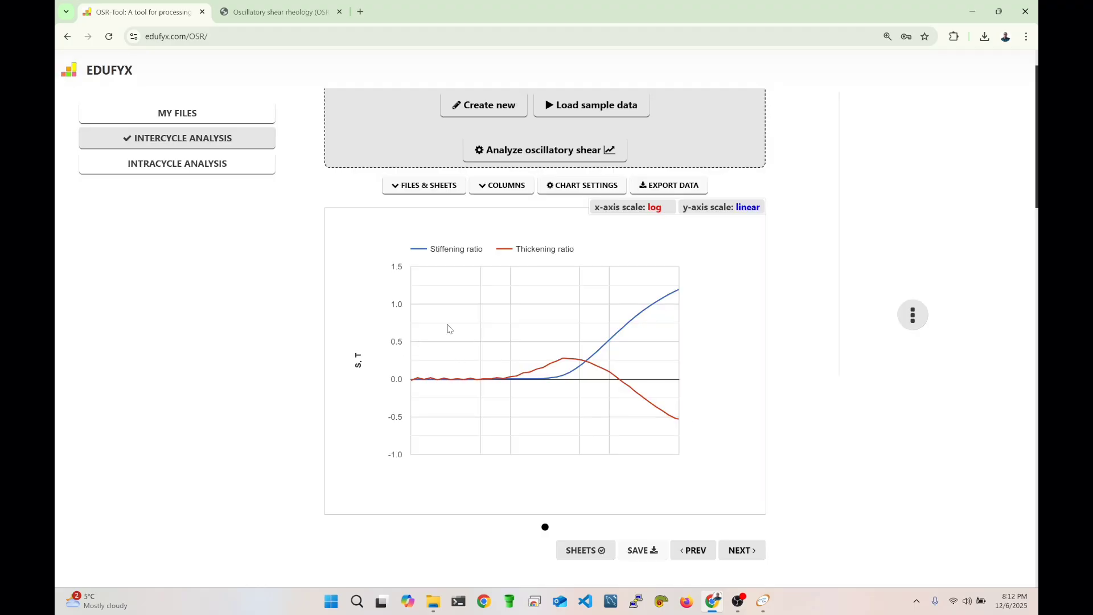
# Export the Strain amplitude, Stiffening ratio and Thickening ratio columns as a CSV file with the default filename.
pyautogui.moveTo(618, 375)
pyautogui.moveTo(413, 389)
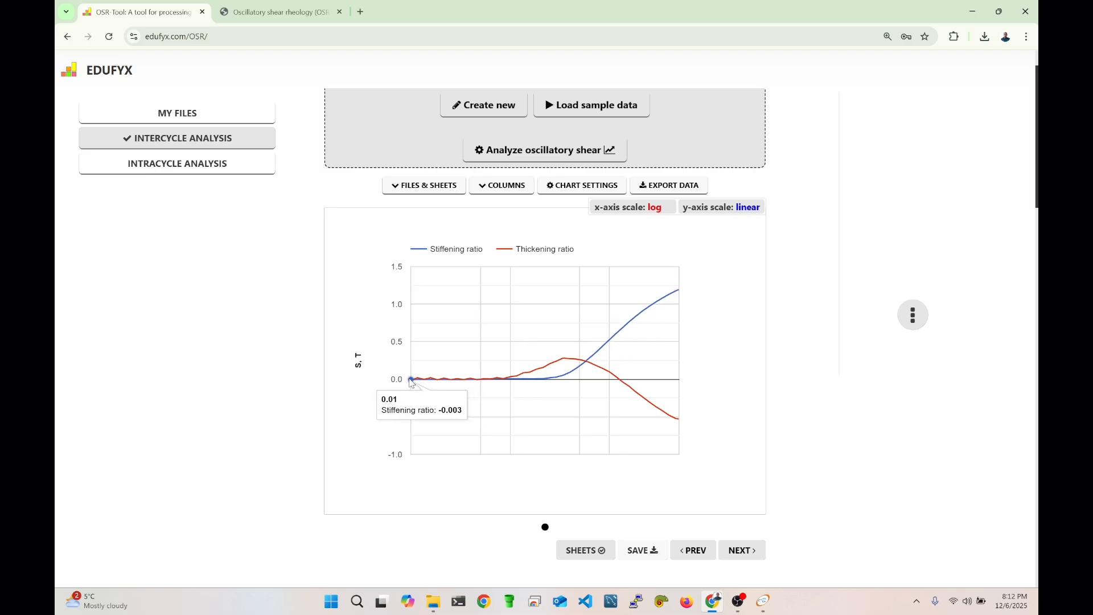
pyautogui.moveTo(514, 382)
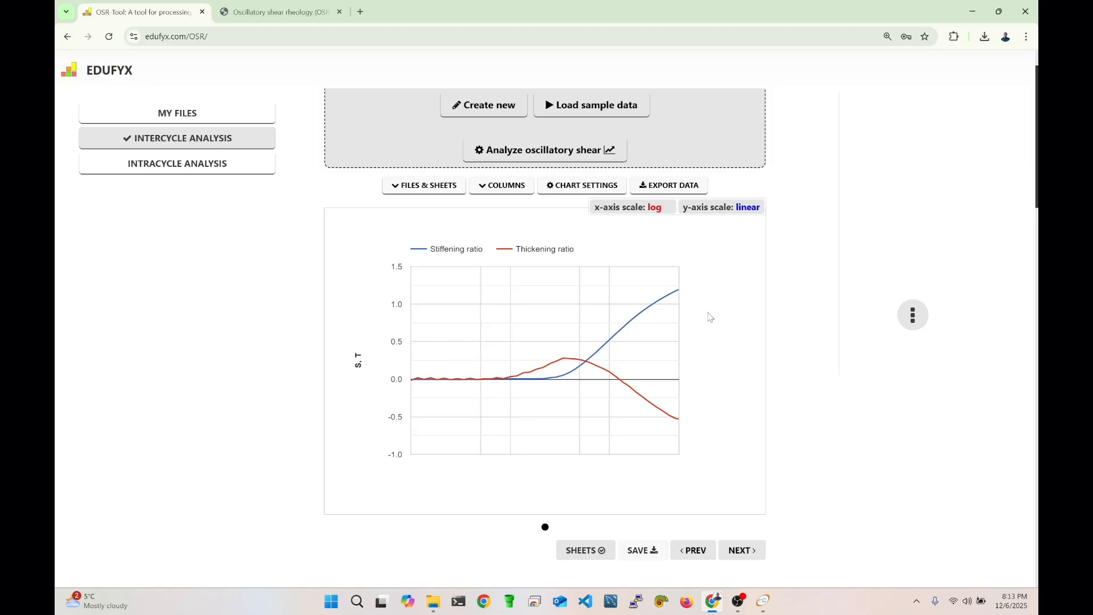
pyautogui.moveTo(637, 326)
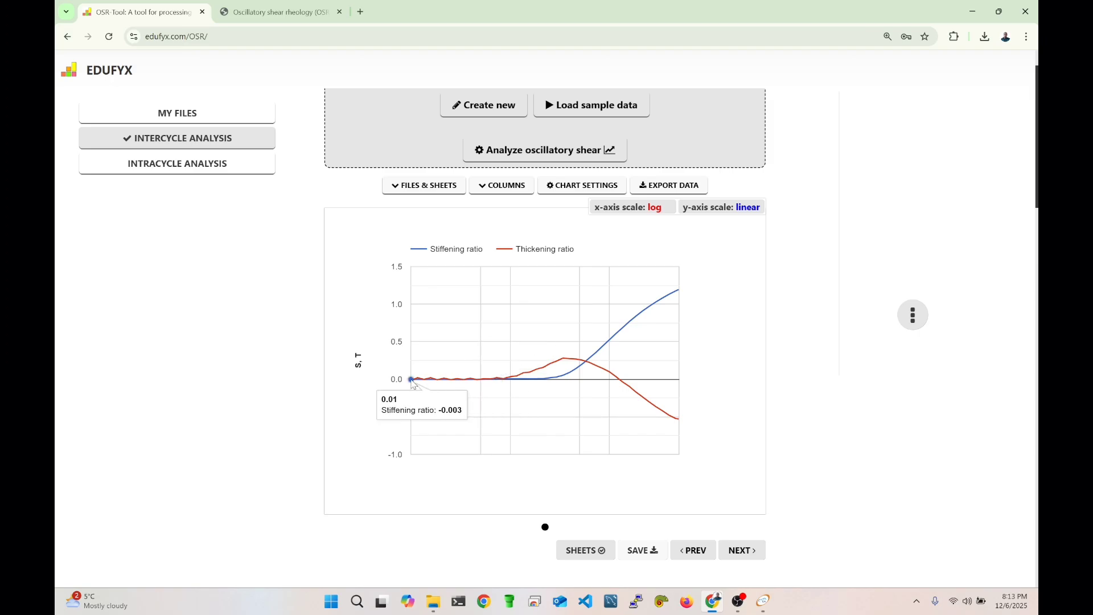
pyautogui.click(699, 189)
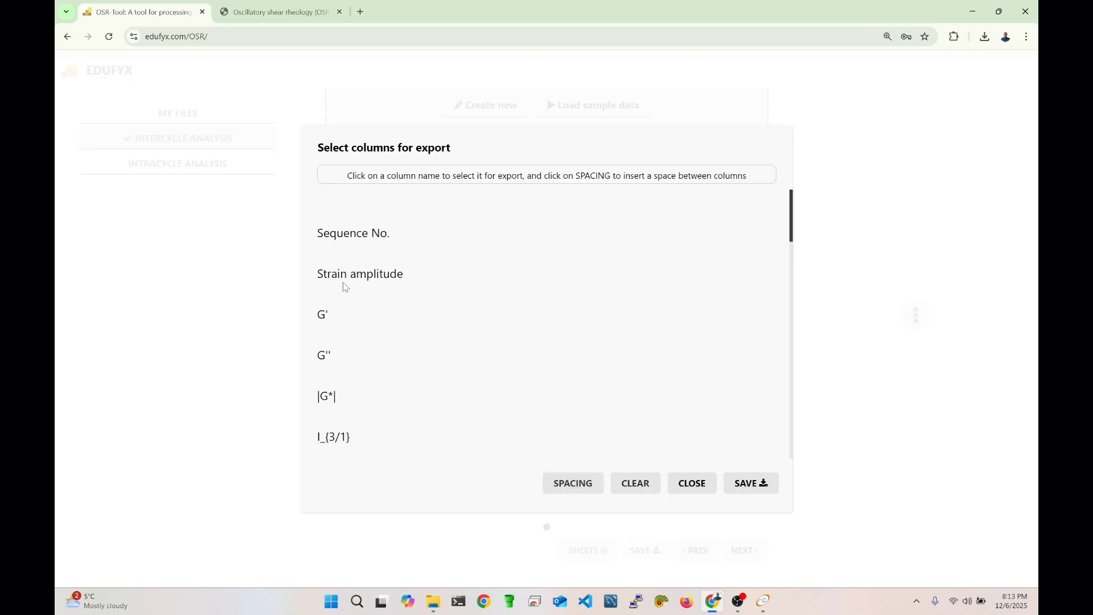
pyautogui.click(358, 275)
pyautogui.scroll(-4, 395, 281)
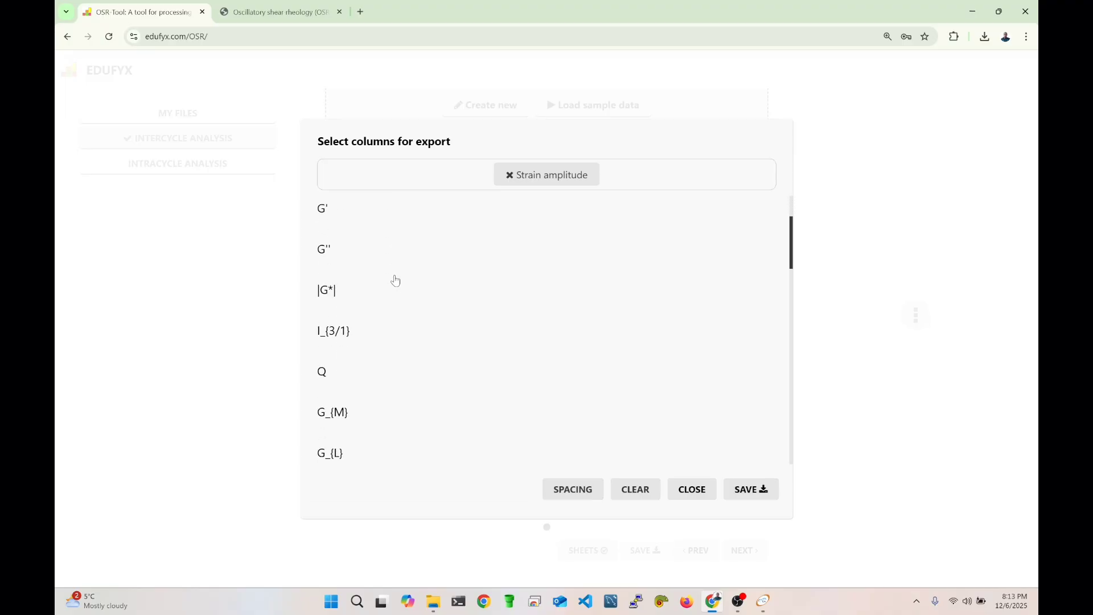
pyautogui.scroll(-9, 400, 300)
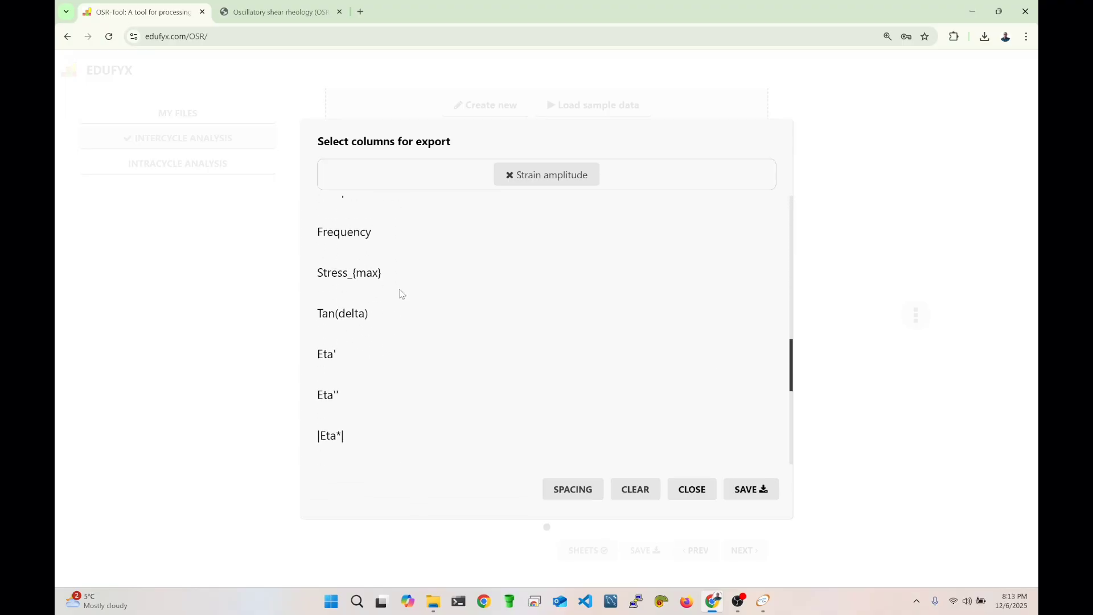
pyautogui.scroll(3, 402, 290)
pyautogui.click(382, 278)
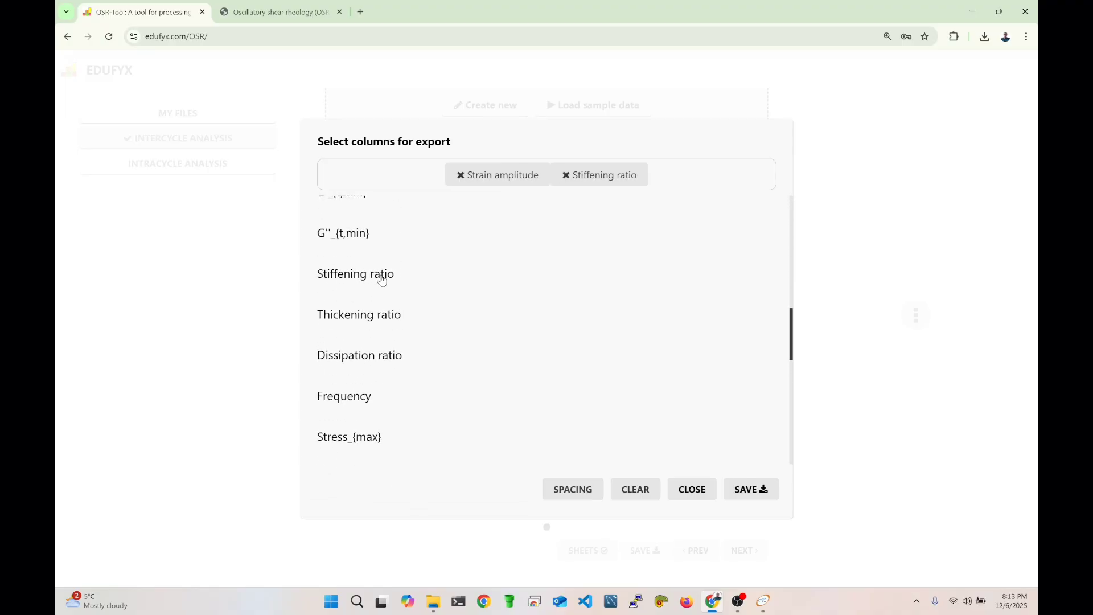
pyautogui.click(381, 316)
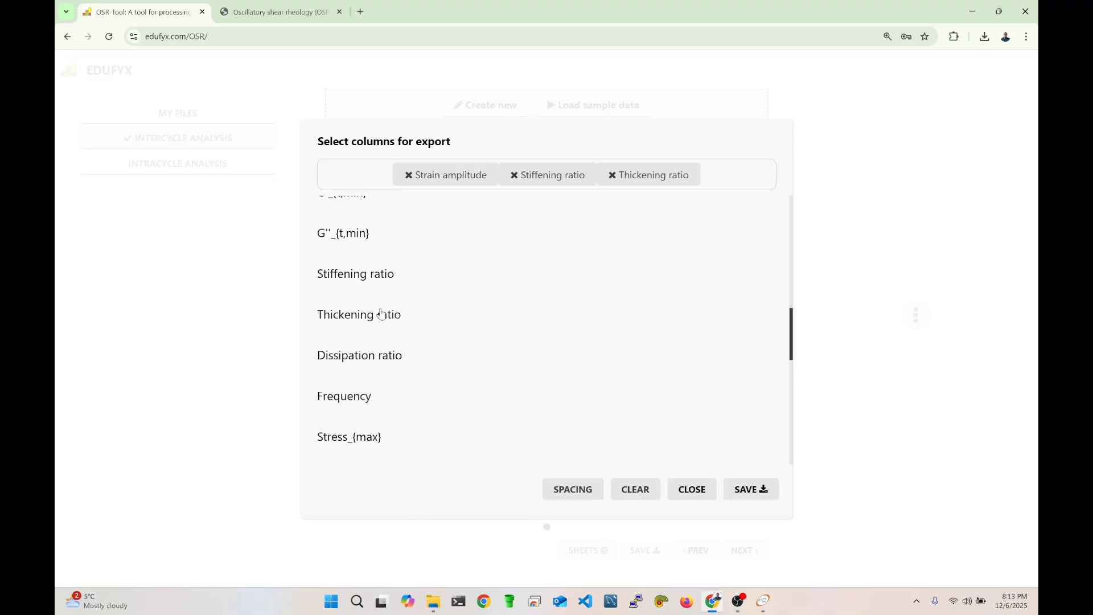
pyautogui.click(749, 495)
pyautogui.click(698, 361)
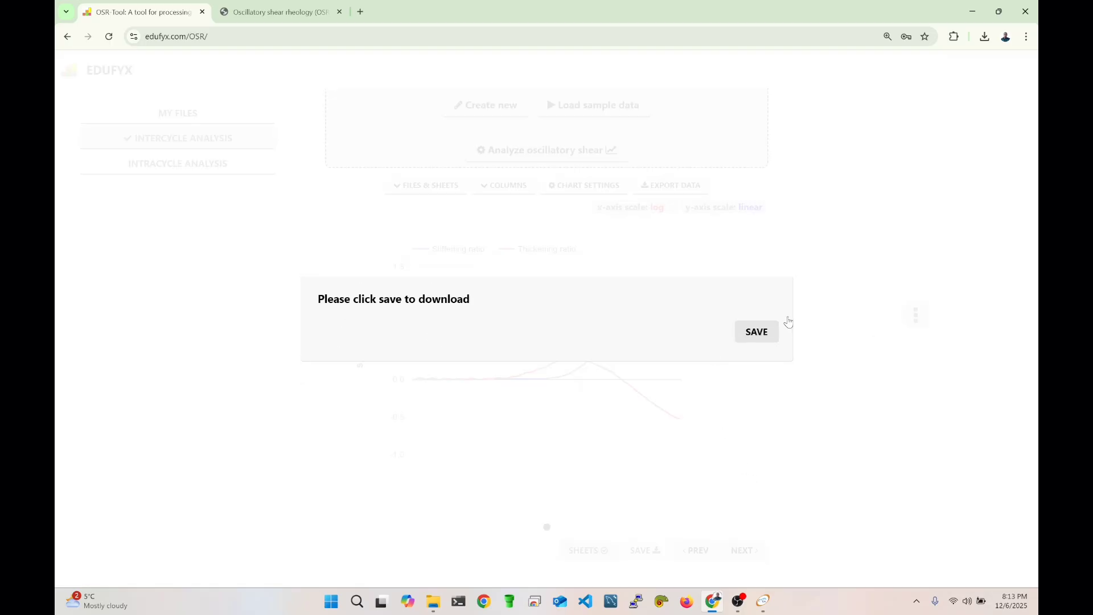
pyautogui.click(758, 330)
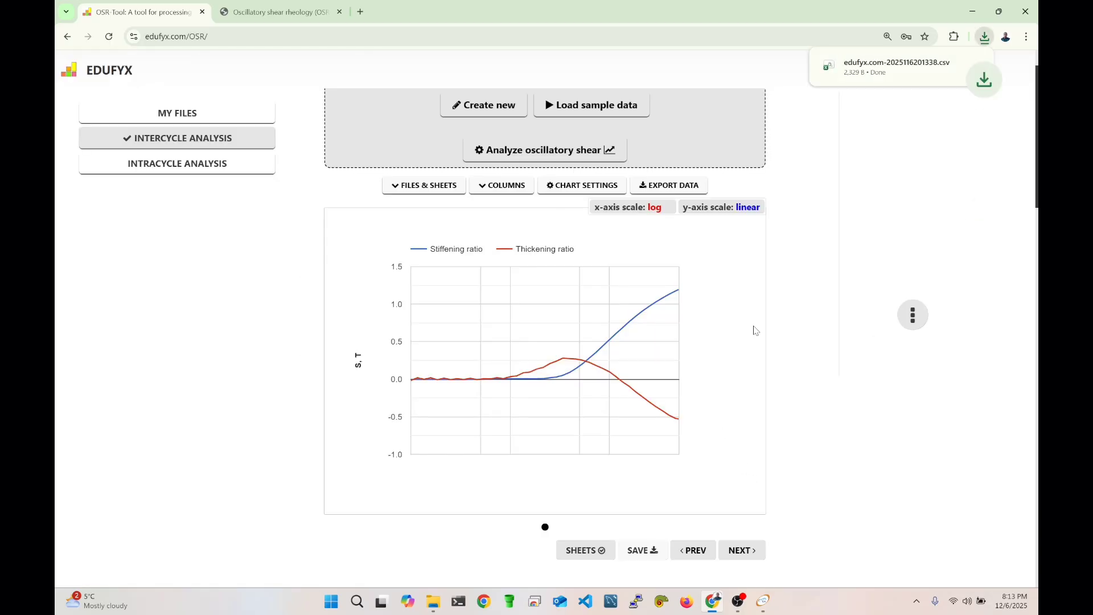
# Open the exported CSV in Excel and widen columns A to C to read the values, then return to the OSR-Tool chart in Chrome.
pyautogui.click(897, 68)
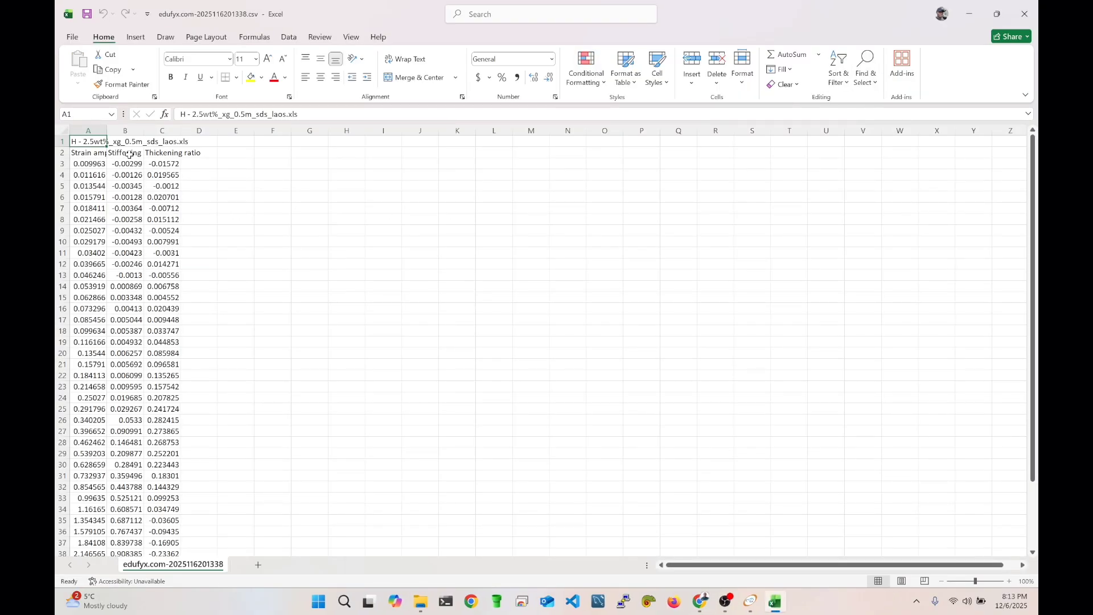
pyautogui.moveTo(108, 133); pyautogui.dragTo(250, 131)
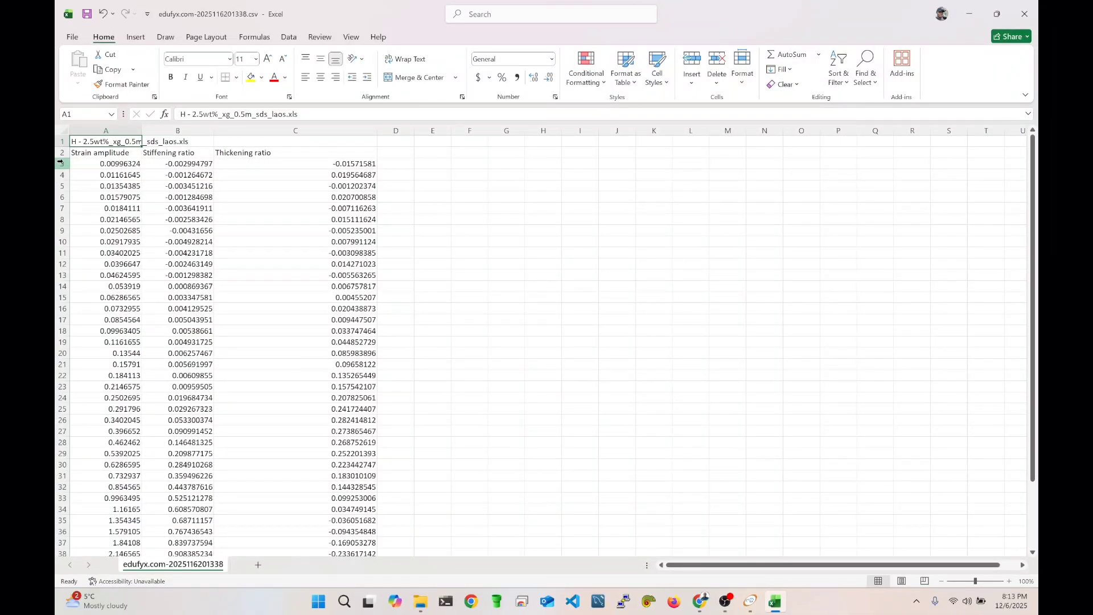
pyautogui.click(107, 165)
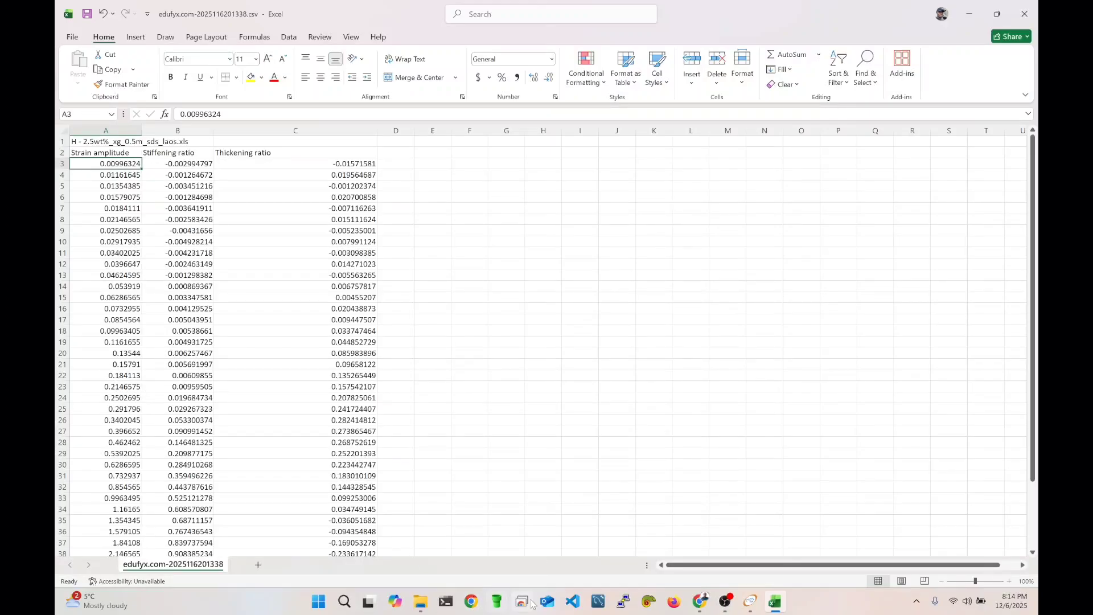
pyautogui.click(700, 601)
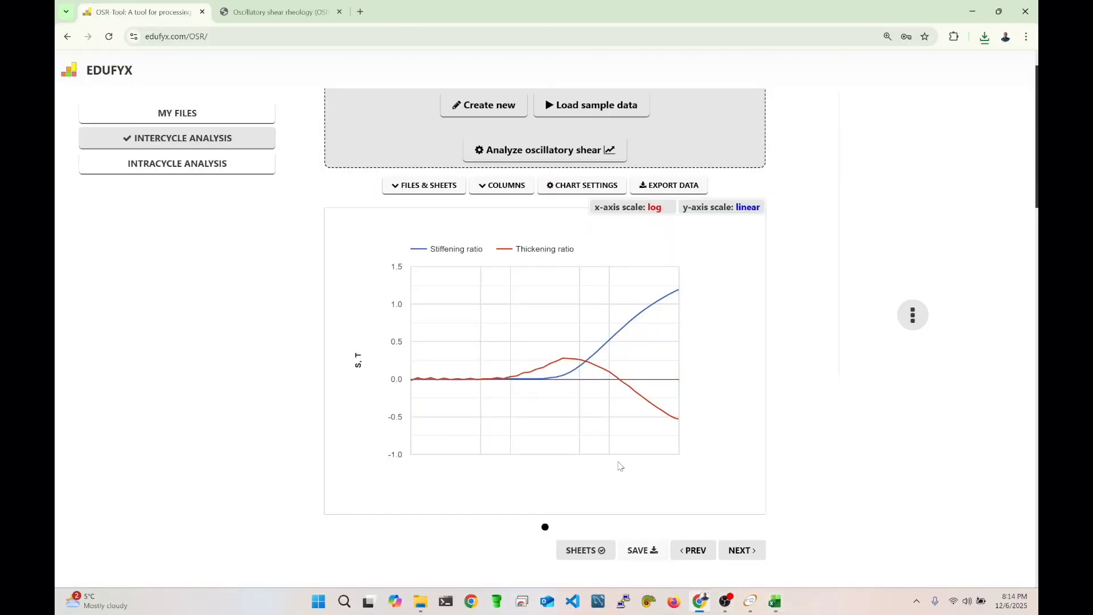
pyautogui.moveTo(501, 383)
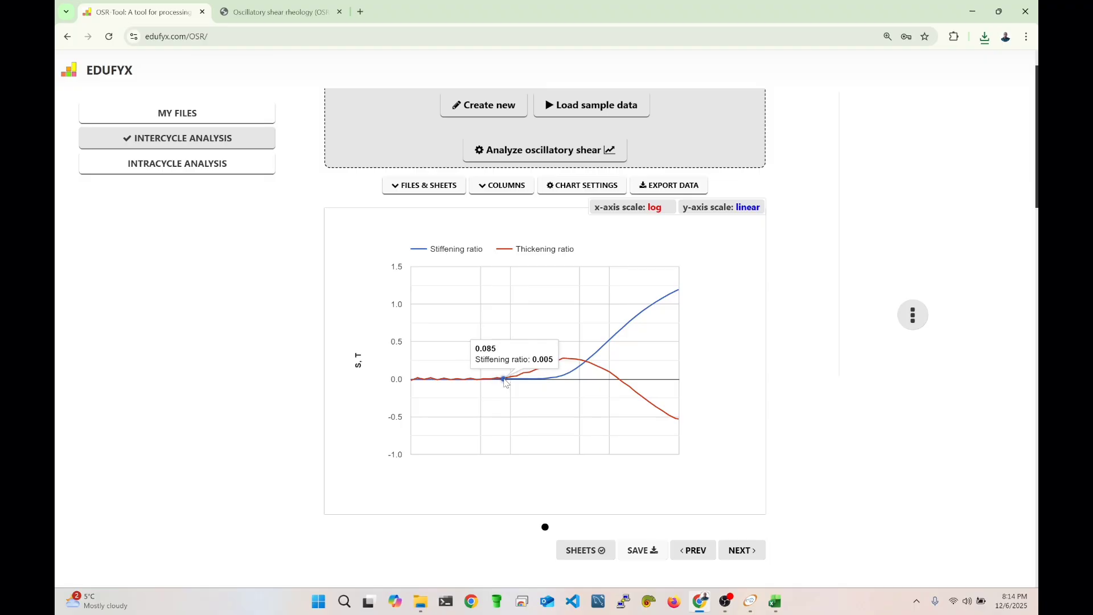
# Switch to the exported CSV in Excel and select rows 3 to 17 to examine the low-strain stiffening and thickening ratios.
pyautogui.click(779, 611)
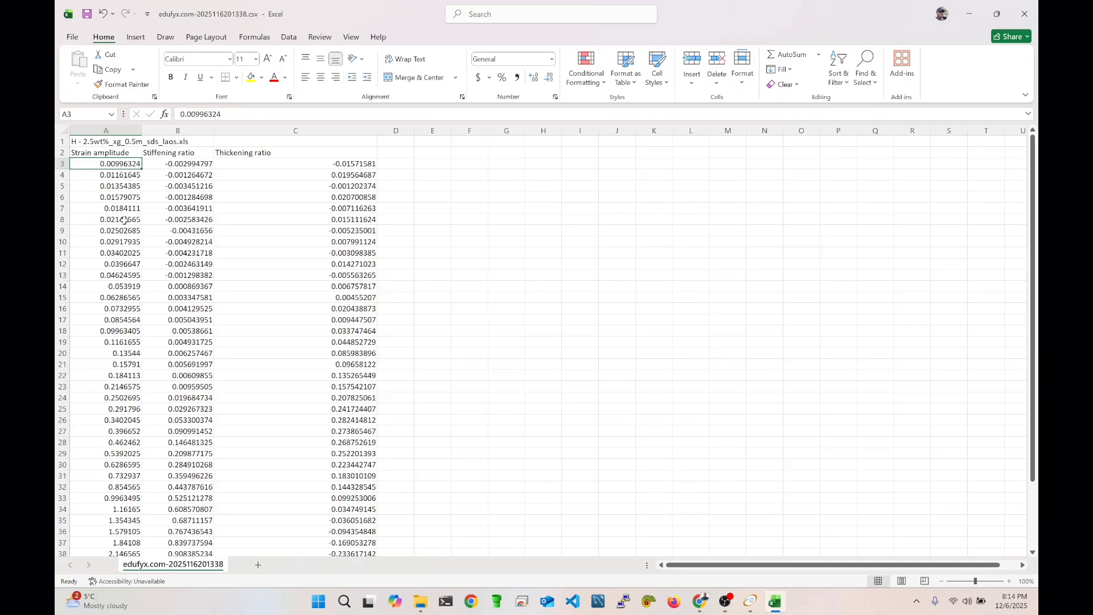
pyautogui.click(115, 318)
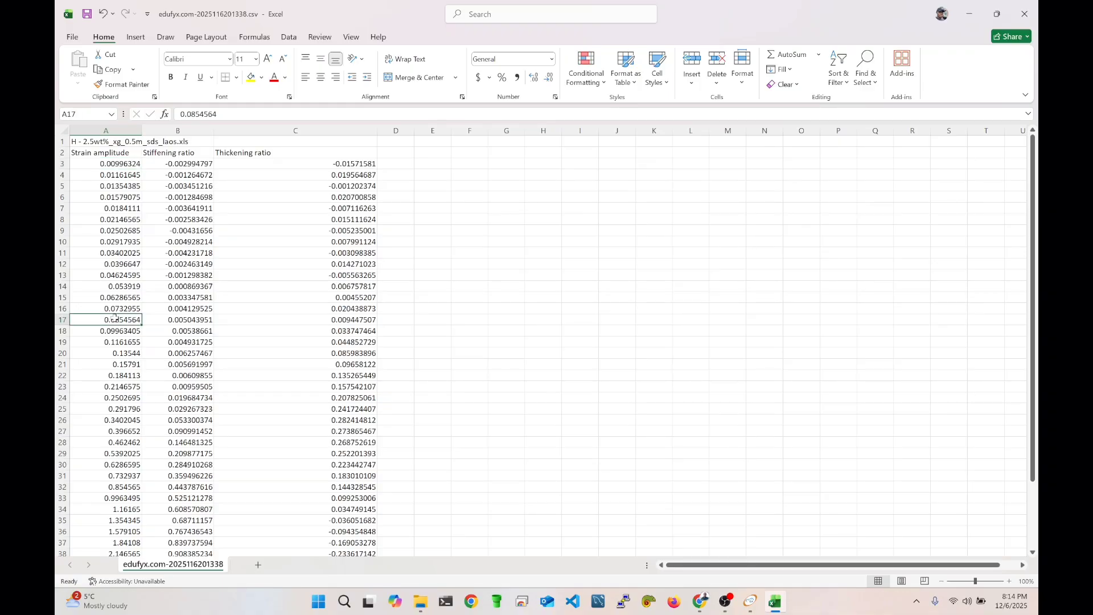
pyautogui.click(61, 319)
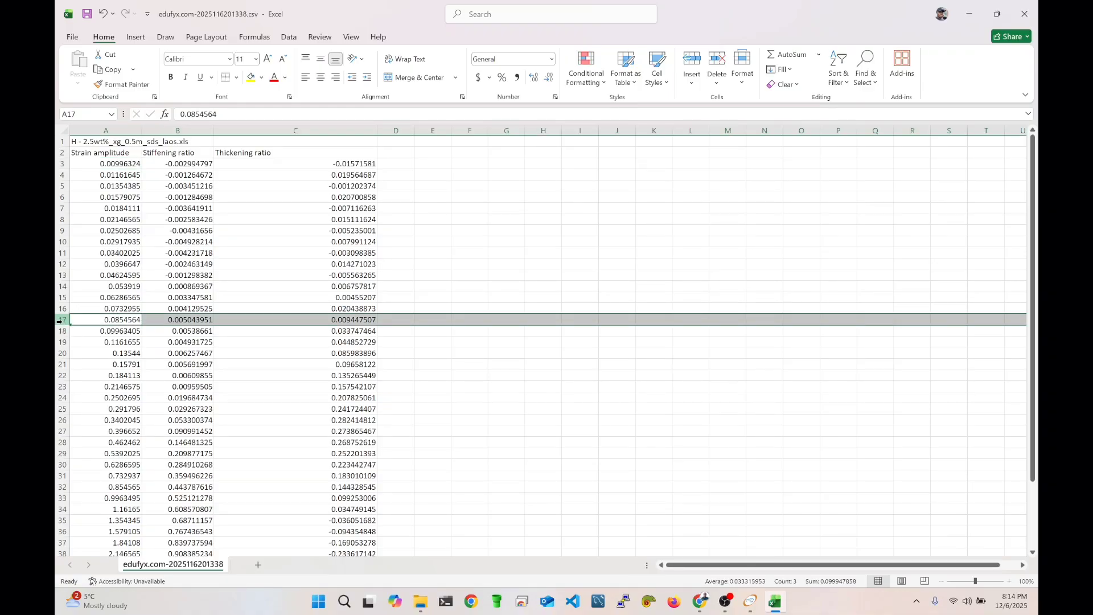
pyautogui.keyDown('shift'); pyautogui.click(58, 164); pyautogui.keyUp('shift')
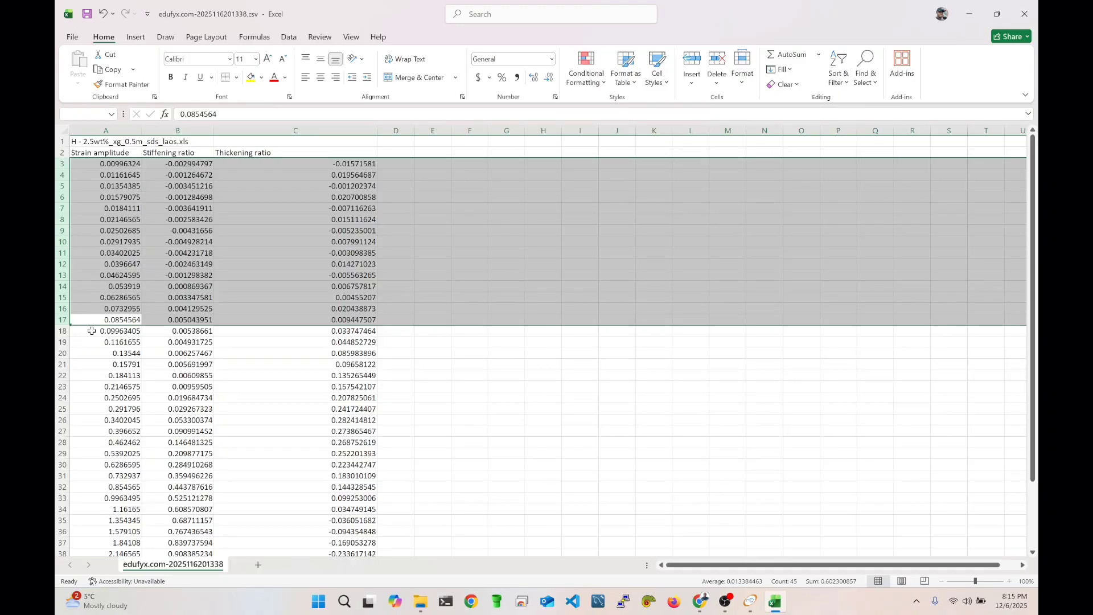
# Delete rows 18 to 44 from the stress-filtered CSV, keeping the data up to the 0.0854564 strain amplitude.
pyautogui.click(59, 331)
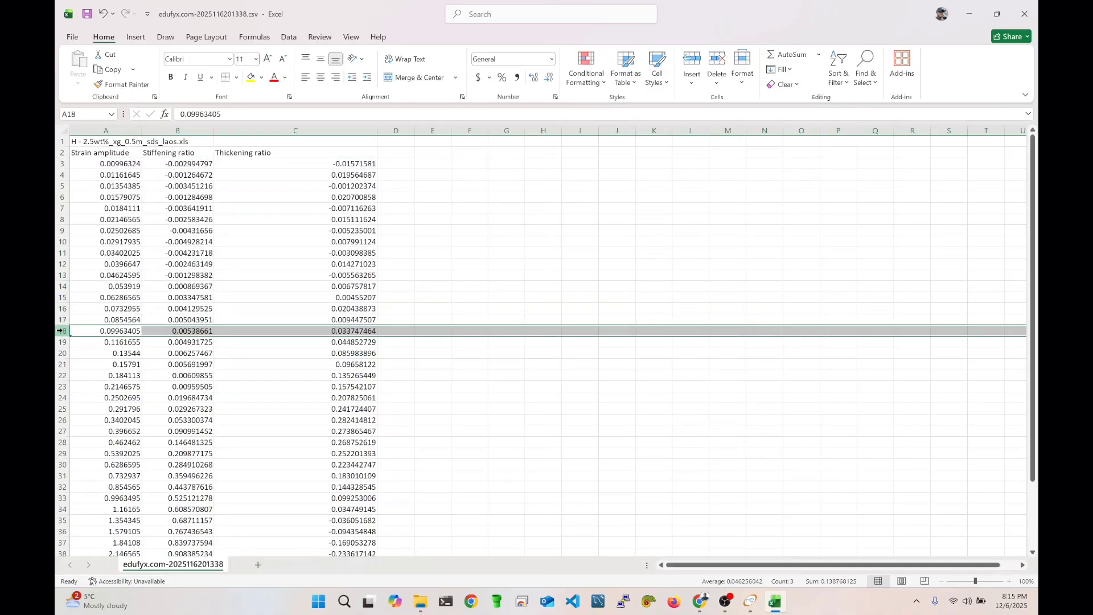
pyautogui.click(63, 331)
pyautogui.scroll(-8, 85, 339)
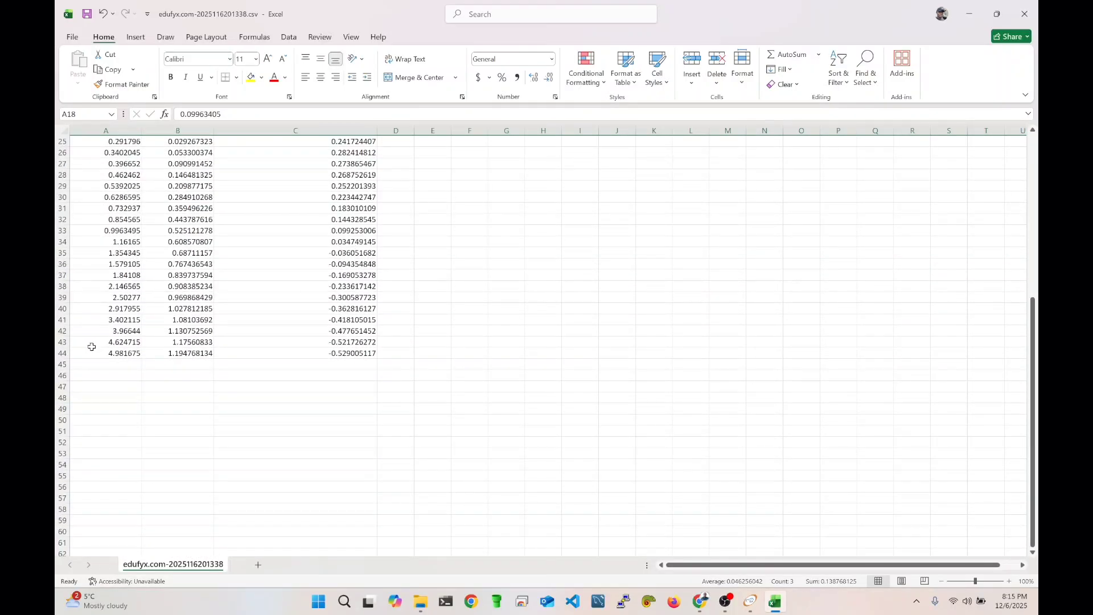
pyautogui.keyDown('shift'); pyautogui.click(62, 353); pyautogui.keyUp('shift')
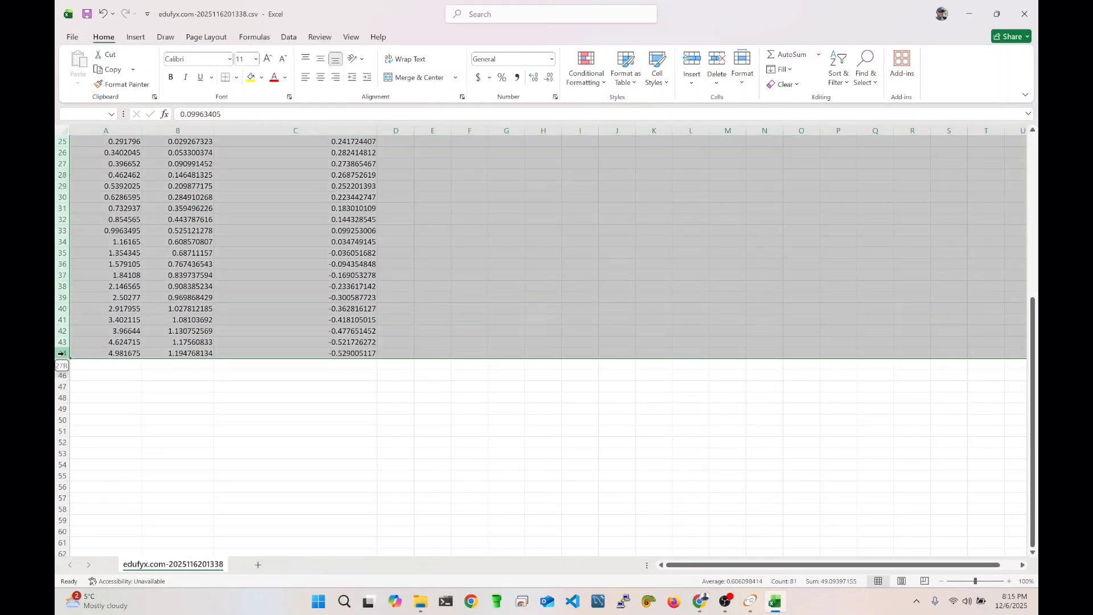
pyautogui.rightClick(66, 300)
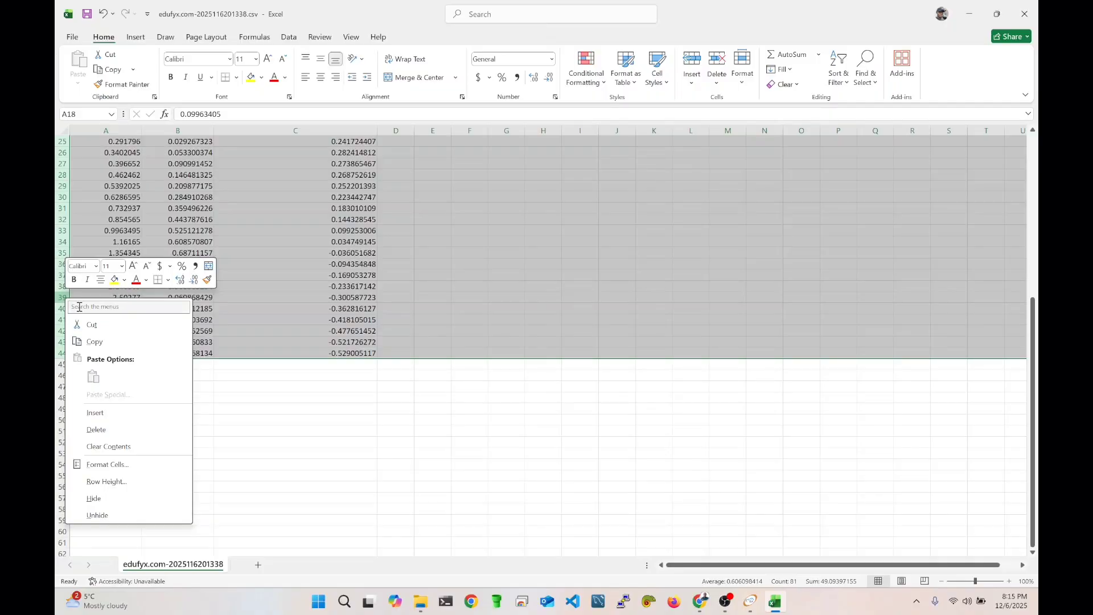
pyautogui.click(97, 430)
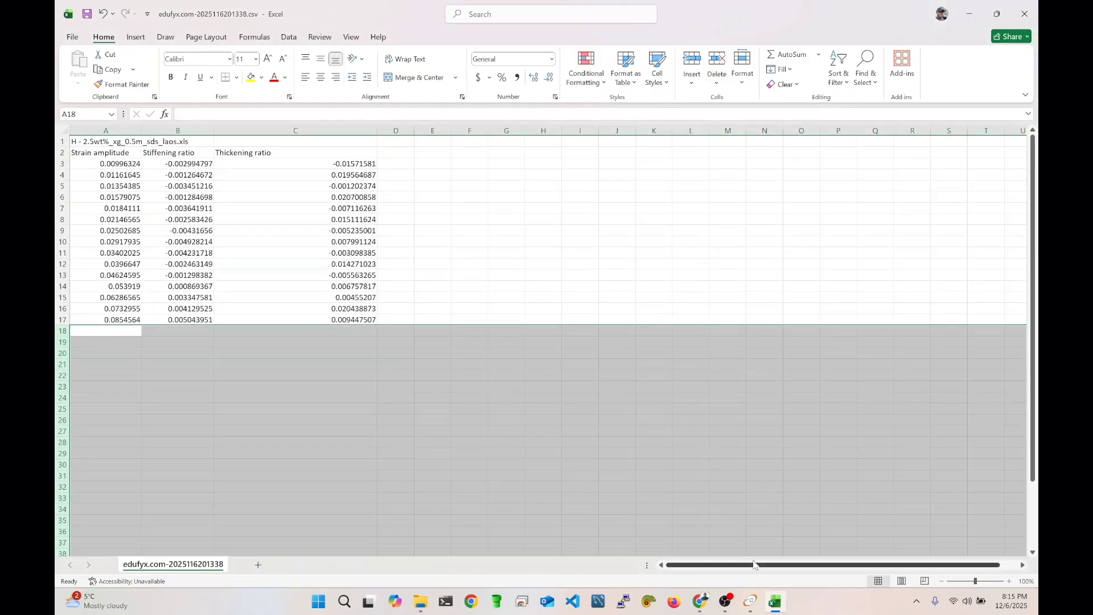
# Return to OSR-Tool in Chrome and rerun the oscillatory shear analysis on My Files with stress filtering disabled and the odd harmonics count cleared.
pyautogui.click(701, 602)
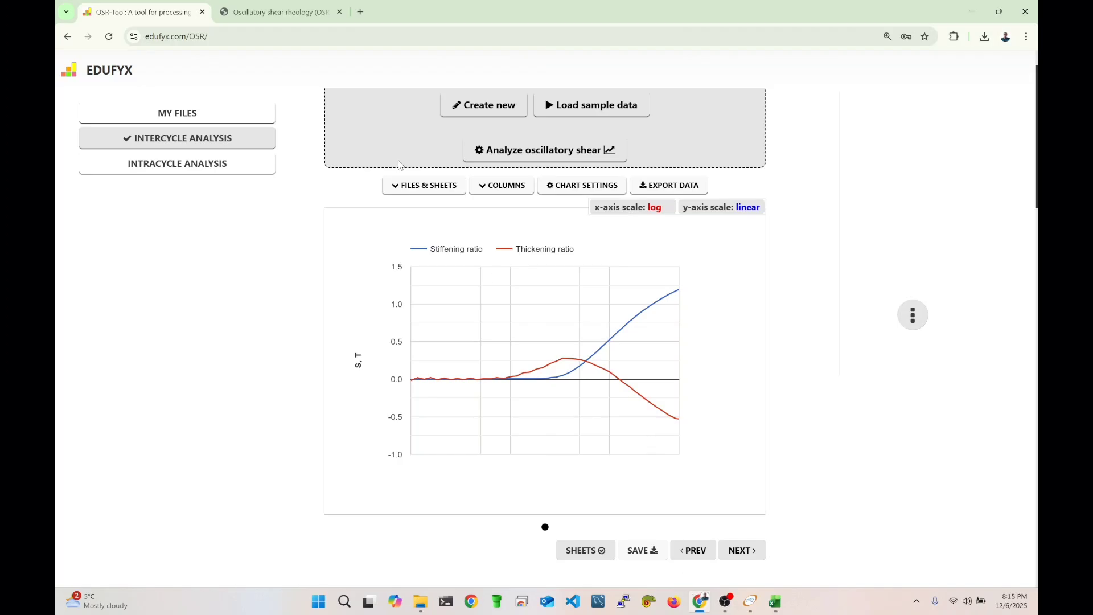
pyautogui.click(203, 119)
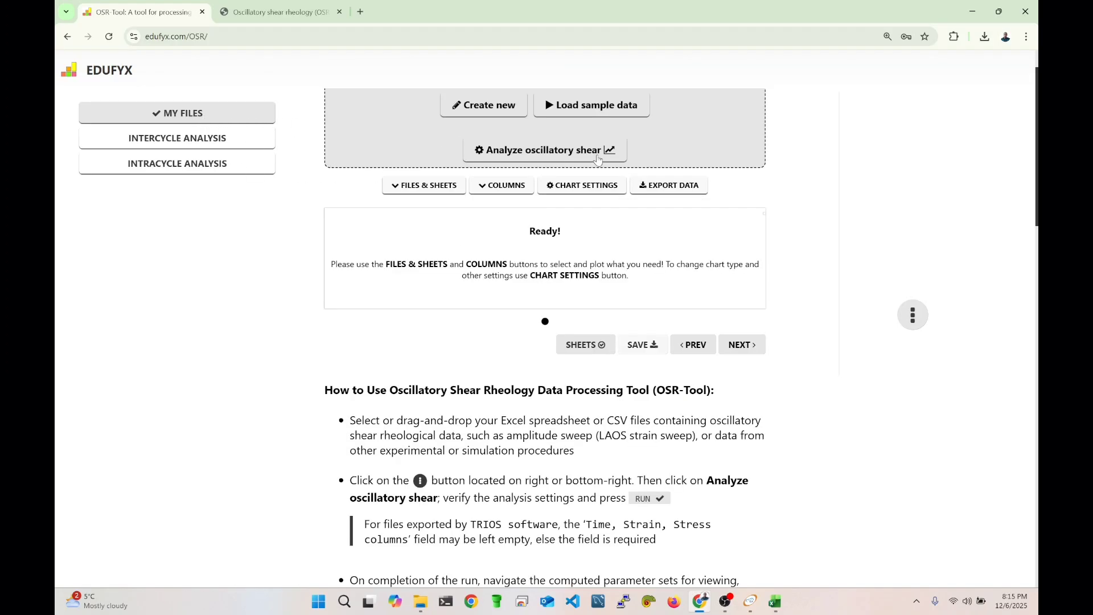
pyautogui.click(575, 154)
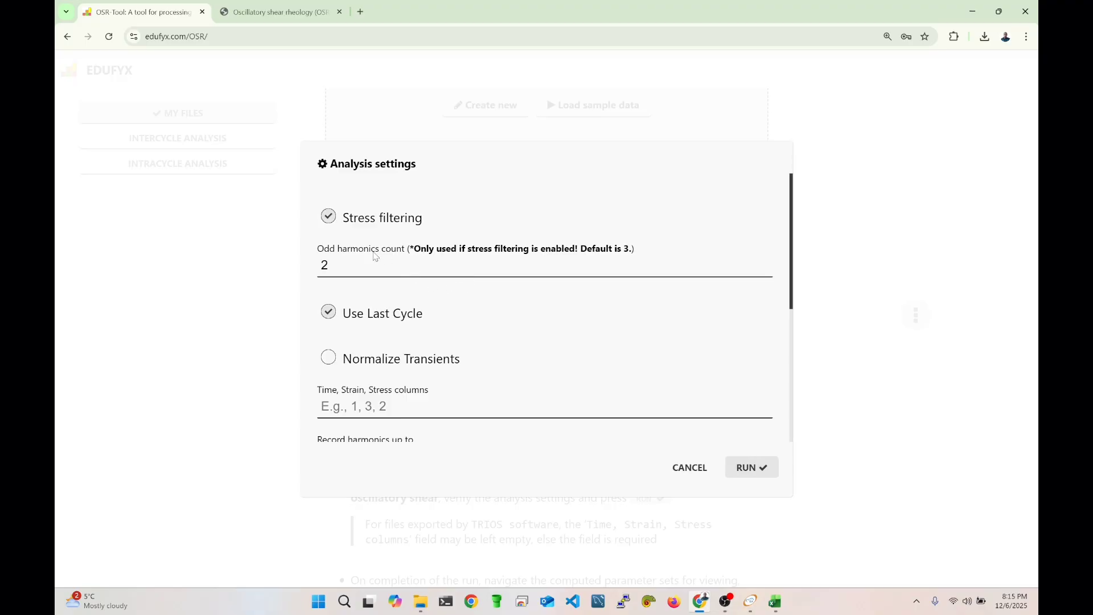
pyautogui.press('BackSpace')
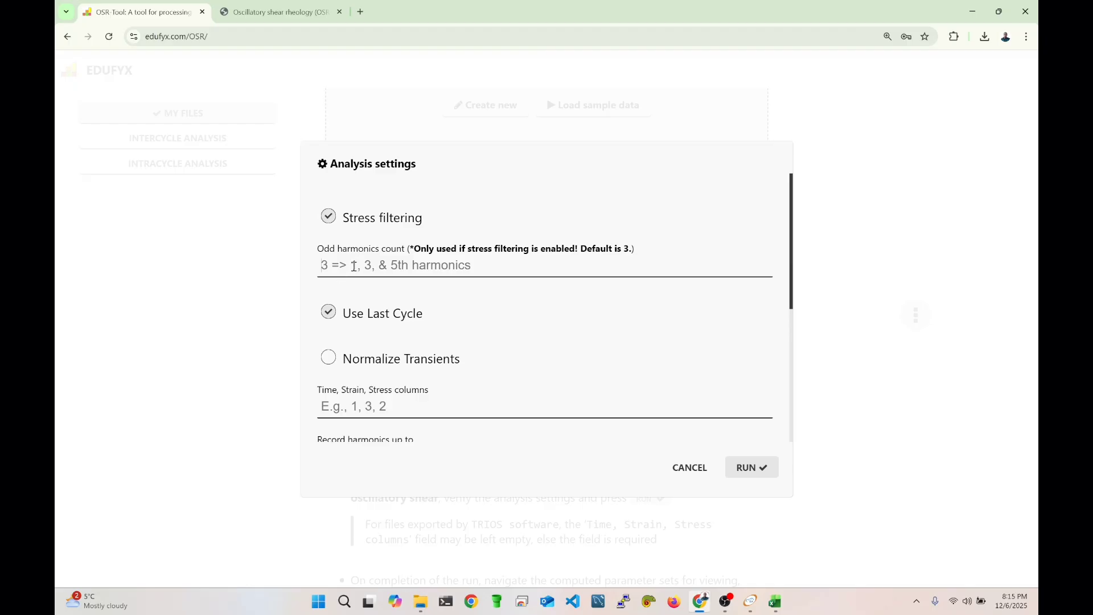
pyautogui.click(371, 223)
pyautogui.click(752, 468)
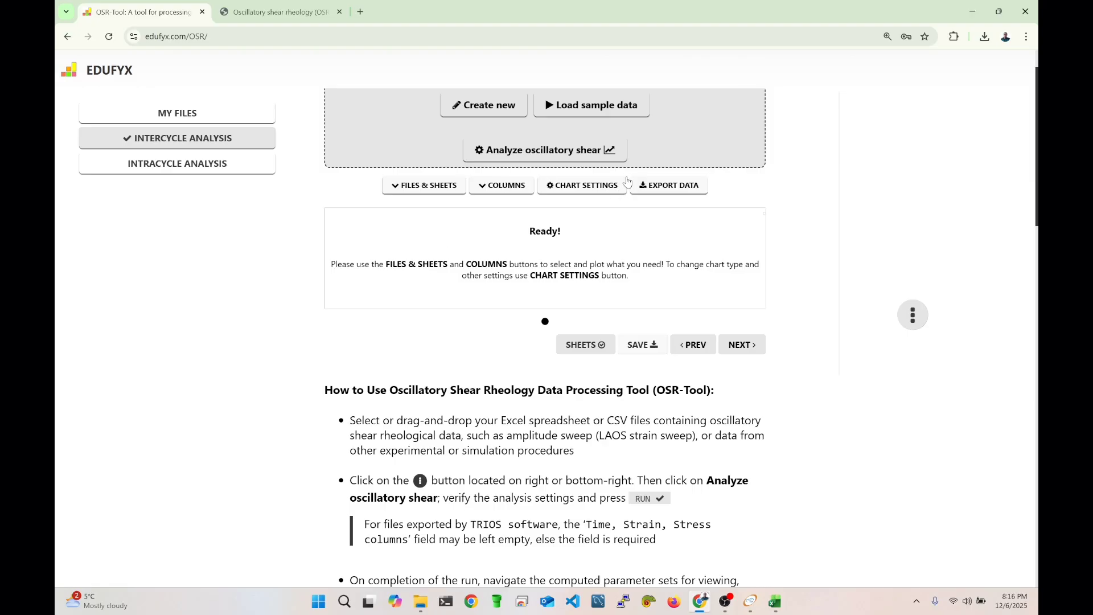
# Plot Stiffening ratio and Thickening ratio against Strain amplitude for the unfiltered intercycle results.
pyautogui.click(519, 188)
pyautogui.click(343, 266)
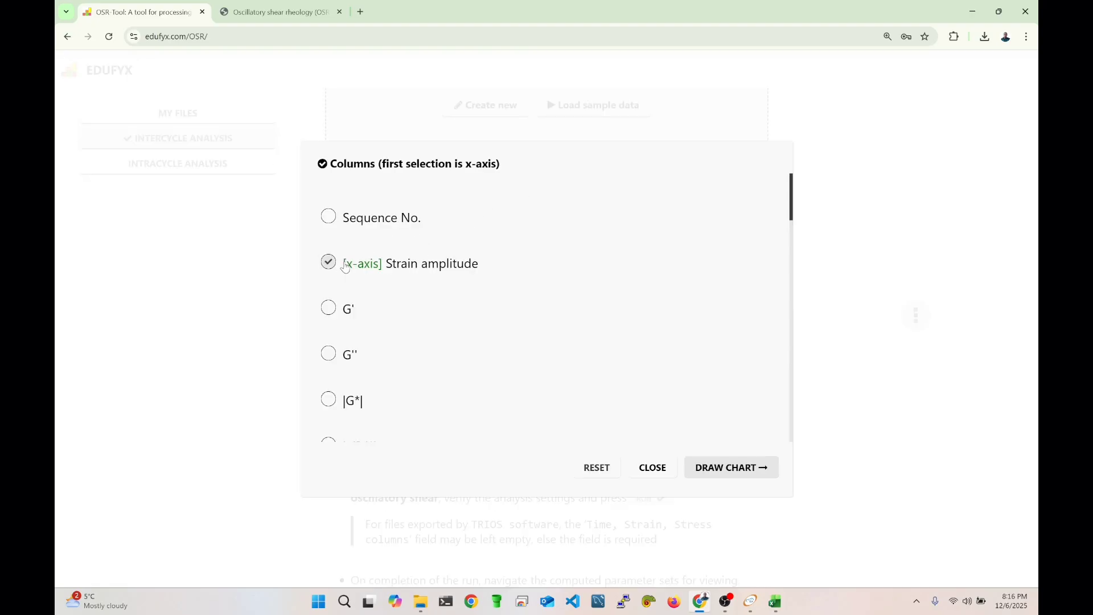
pyautogui.scroll(-10, 390, 296)
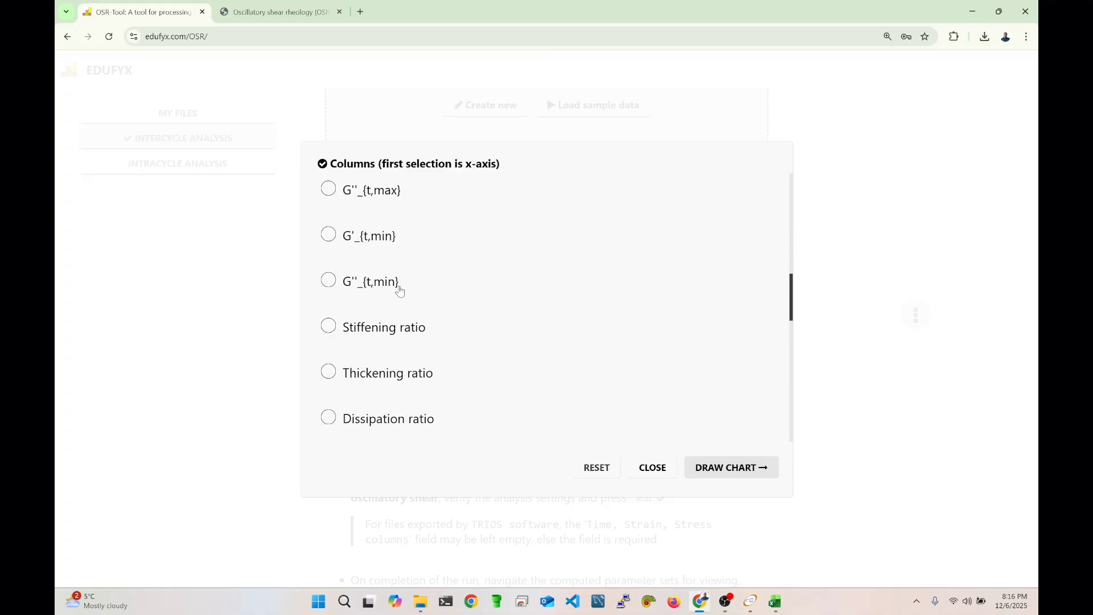
pyautogui.click(381, 329)
pyautogui.click(381, 371)
pyautogui.click(746, 473)
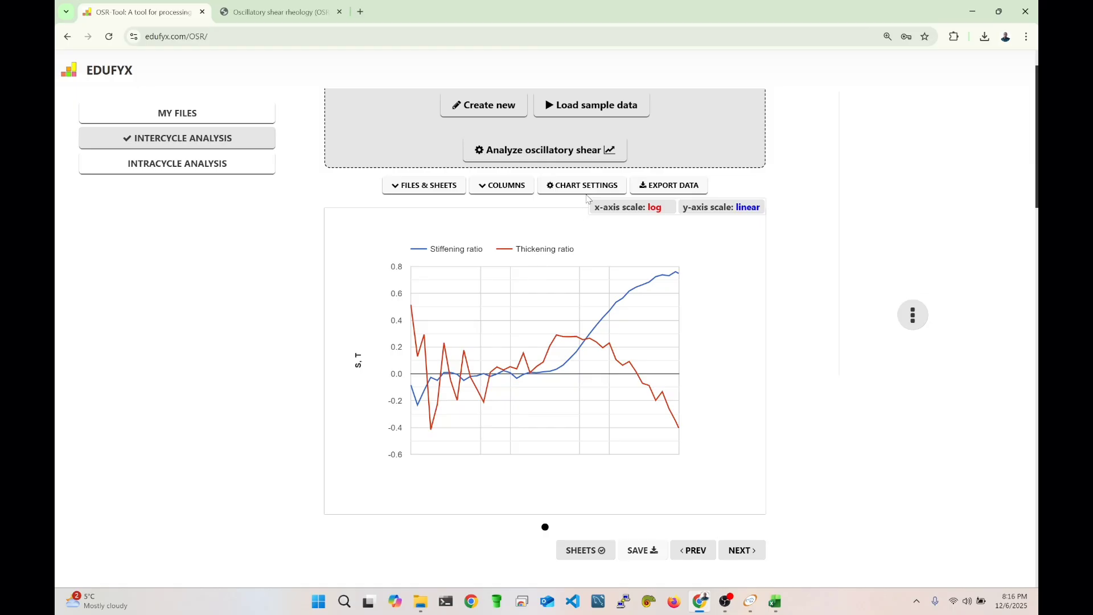
# Export the unfiltered Strain amplitude, Stiffening ratio and Thickening ratio columns as a CSV with the default filename.
pyautogui.click(687, 193)
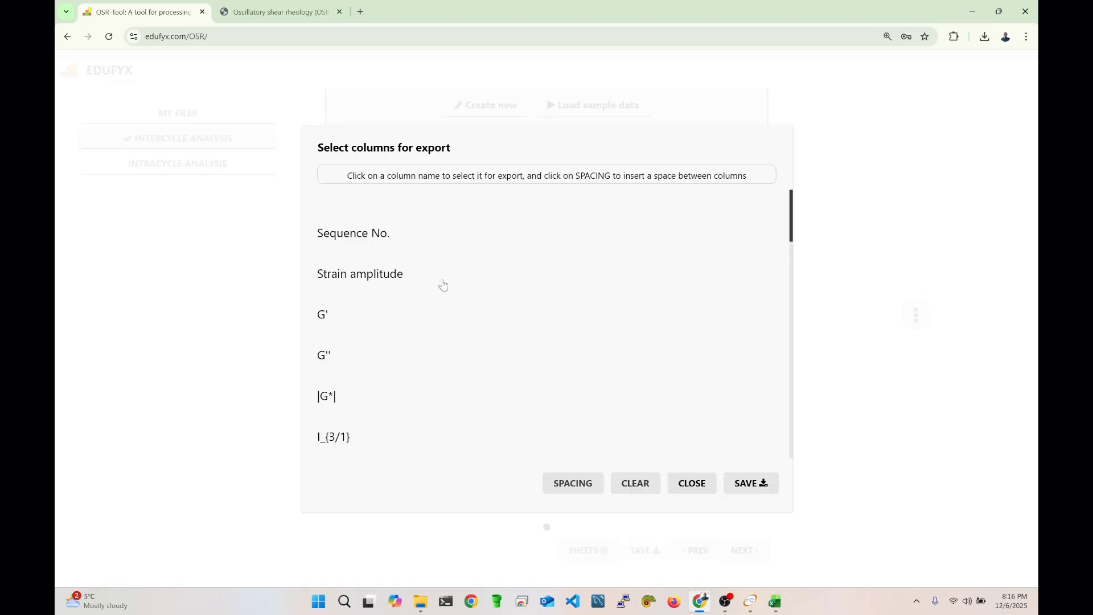
pyautogui.click(365, 278)
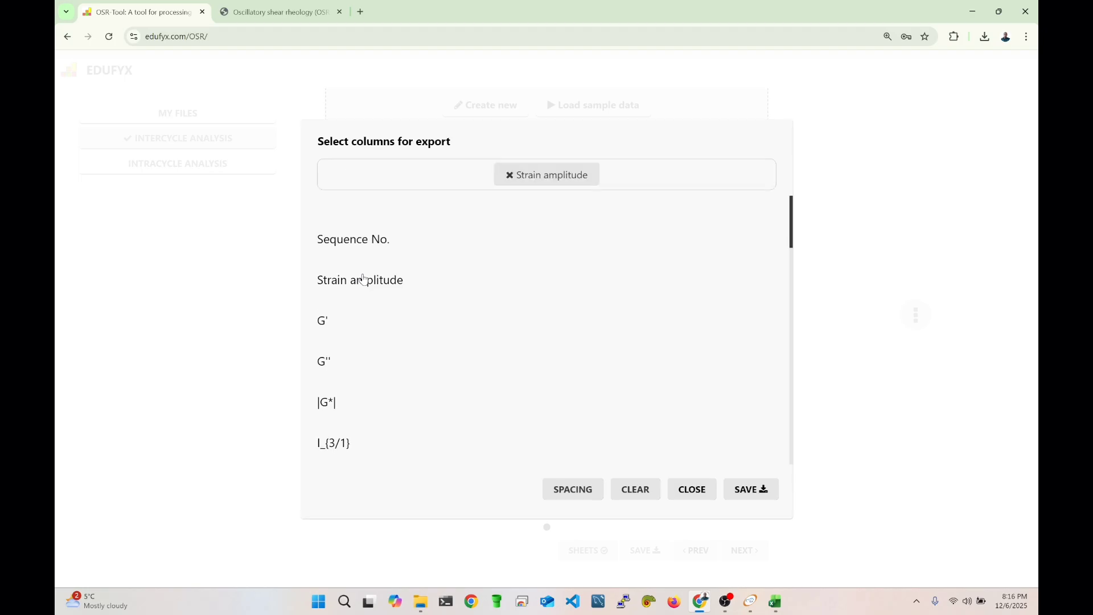
pyautogui.scroll(-7, 370, 284)
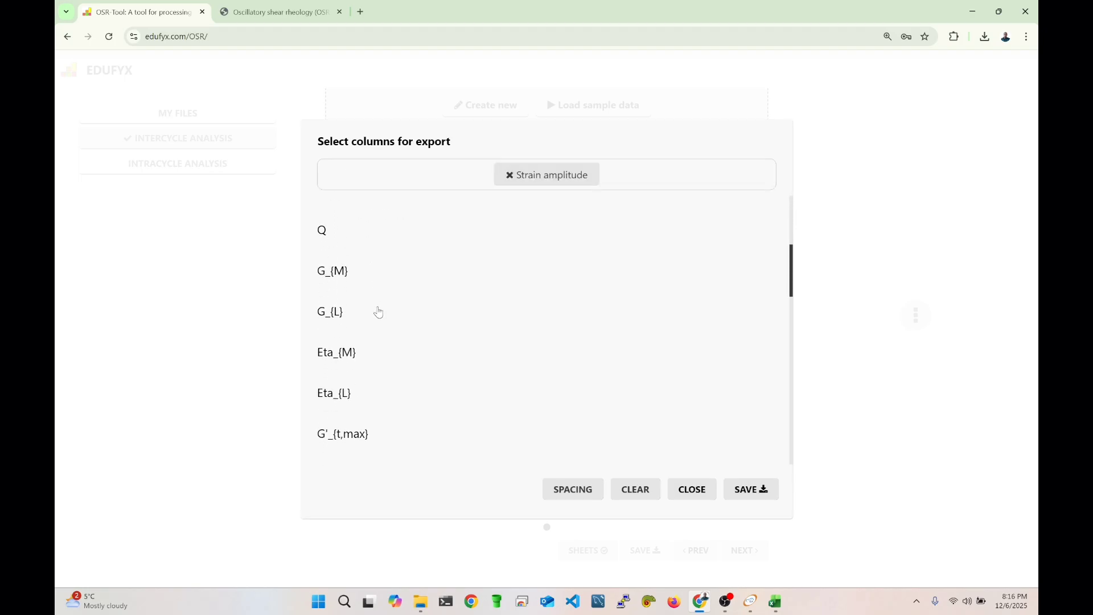
pyautogui.scroll(-3, 381, 318)
pyautogui.click(353, 336)
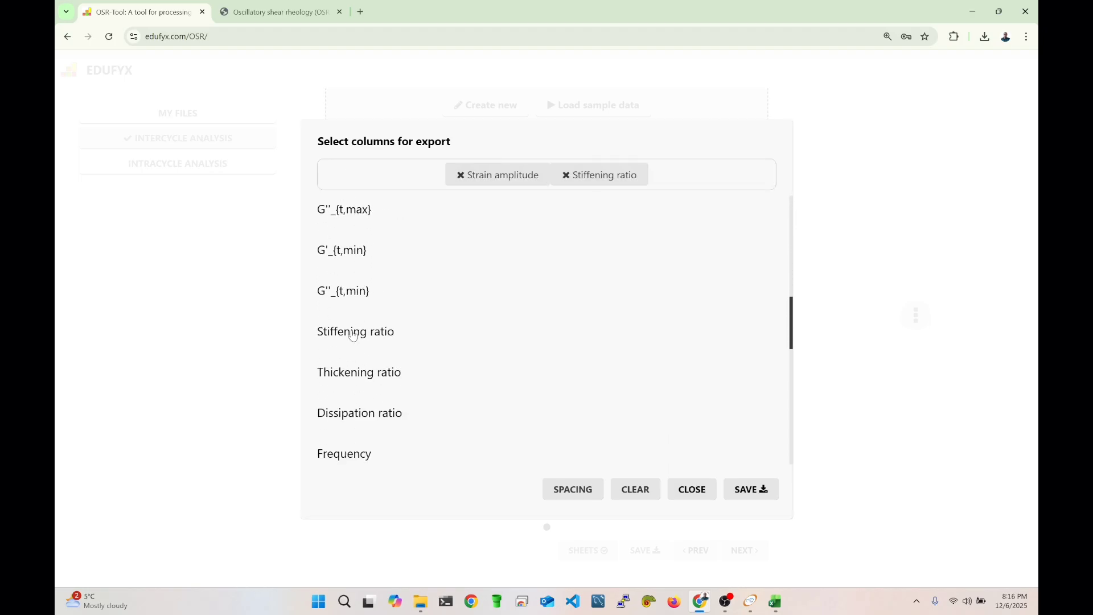
pyautogui.click(361, 374)
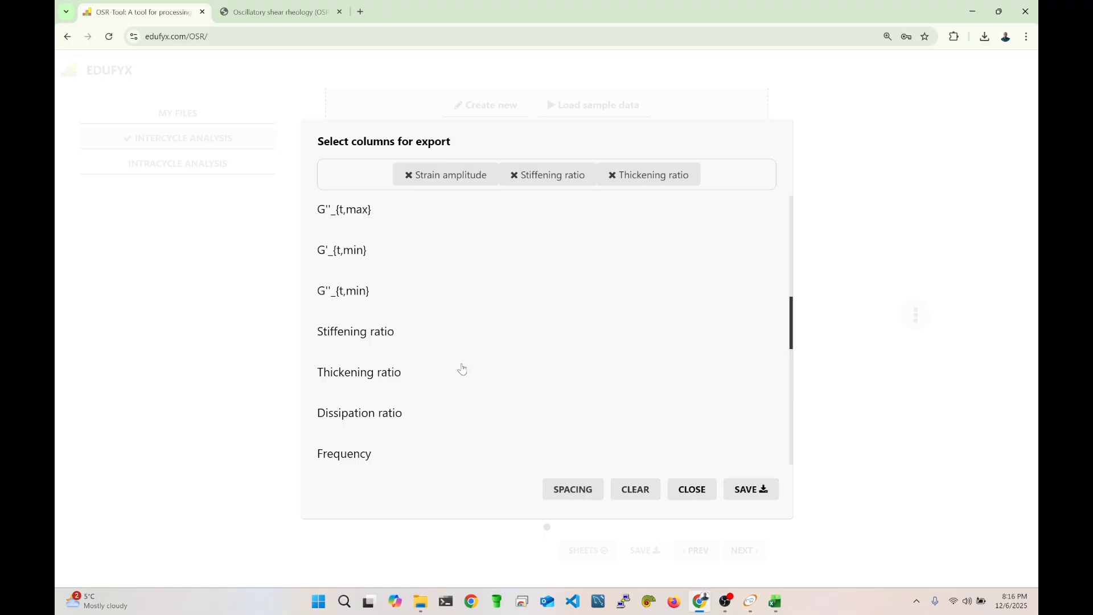
pyautogui.click(749, 492)
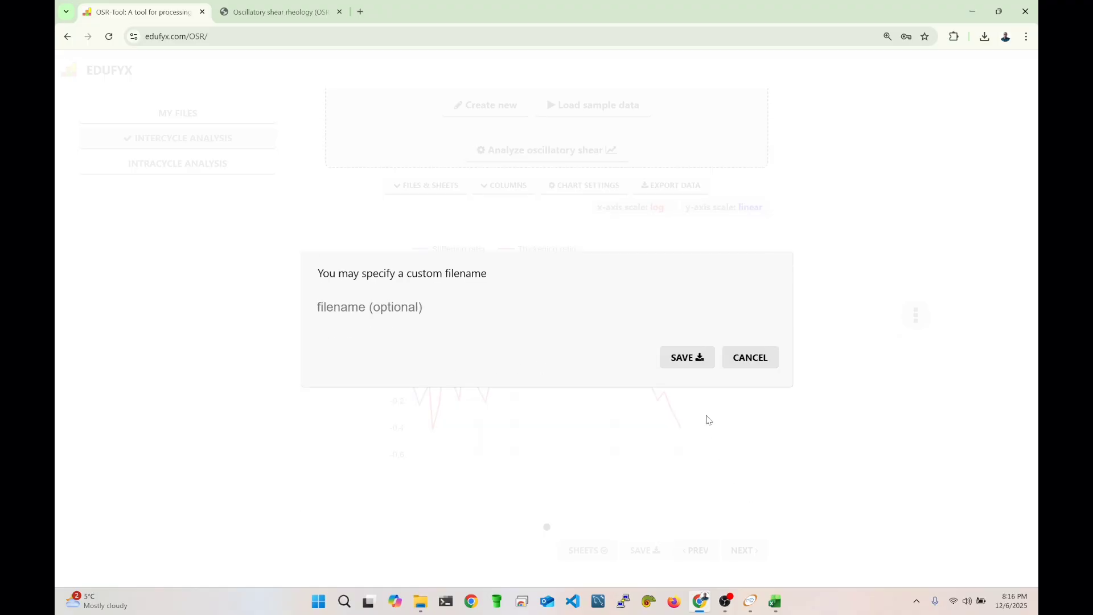
pyautogui.click(690, 359)
pyautogui.click(745, 331)
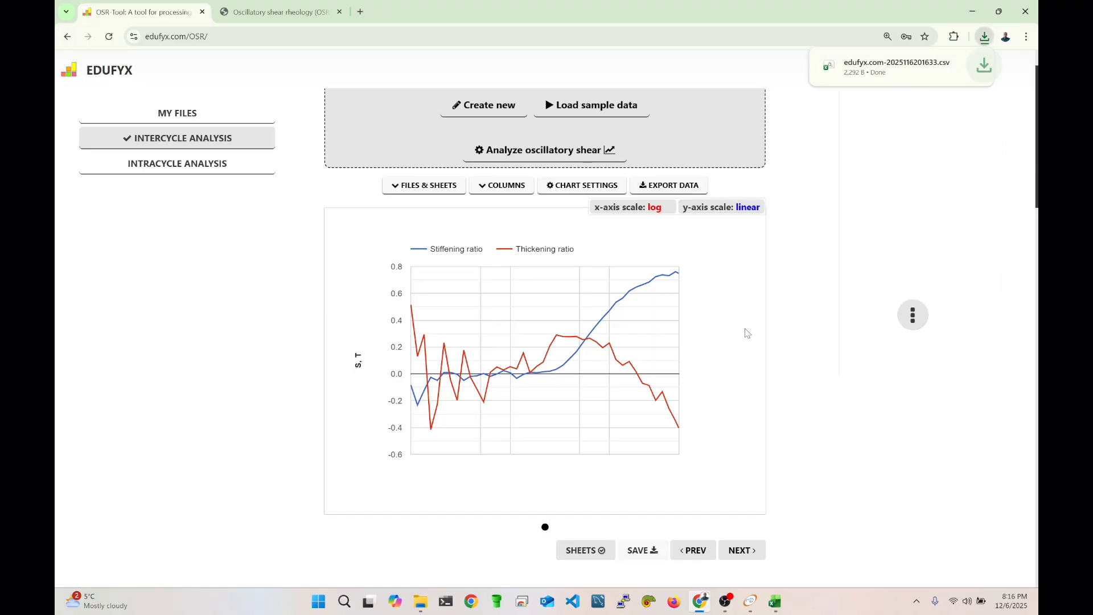
# Open the new CSV, edufyx.com-2025116201633.csv, in Excel and copy its rows 18 to 44.
pyautogui.click(897, 72)
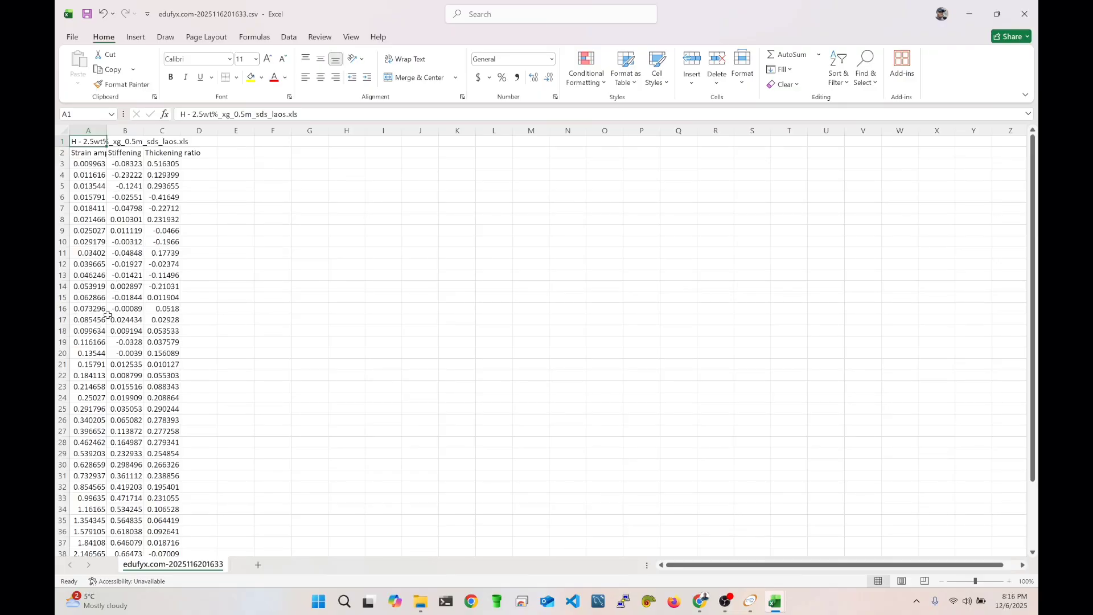
pyautogui.click(85, 319)
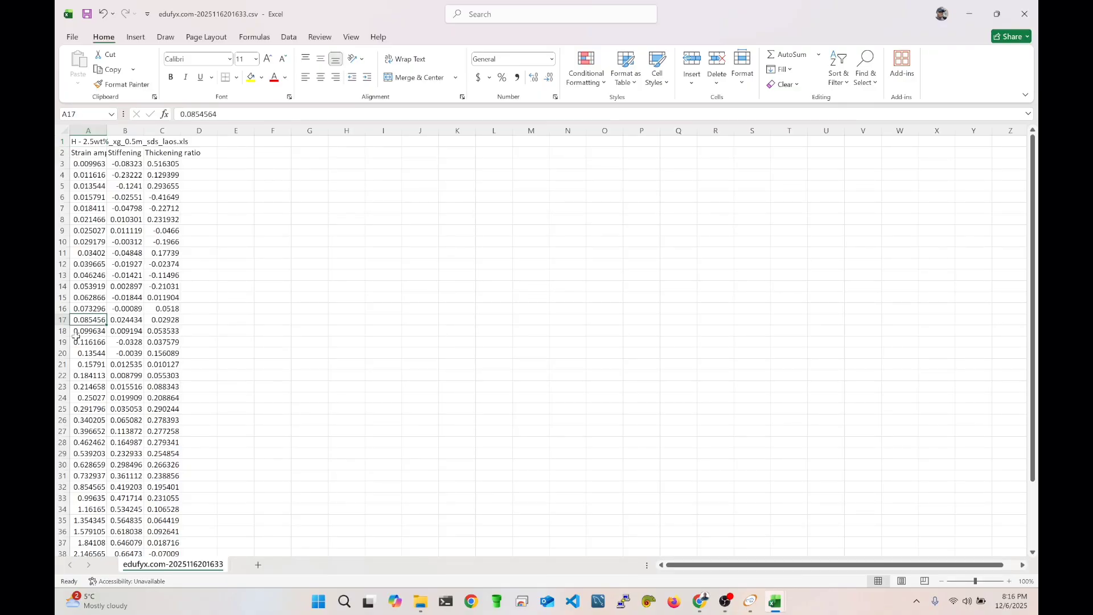
pyautogui.click(60, 331)
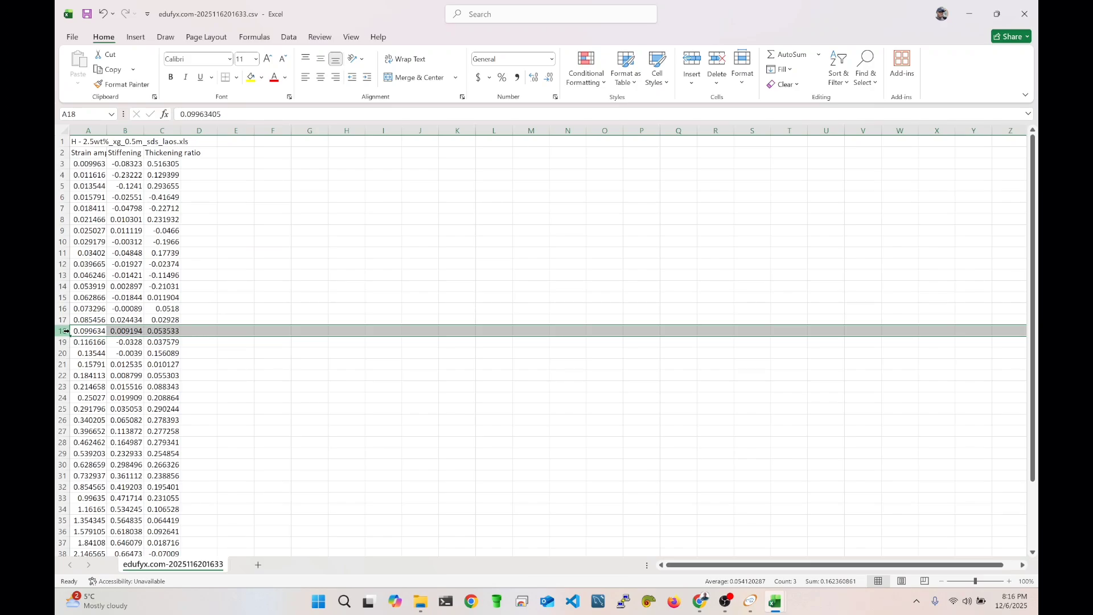
pyautogui.scroll(-4, 63, 331)
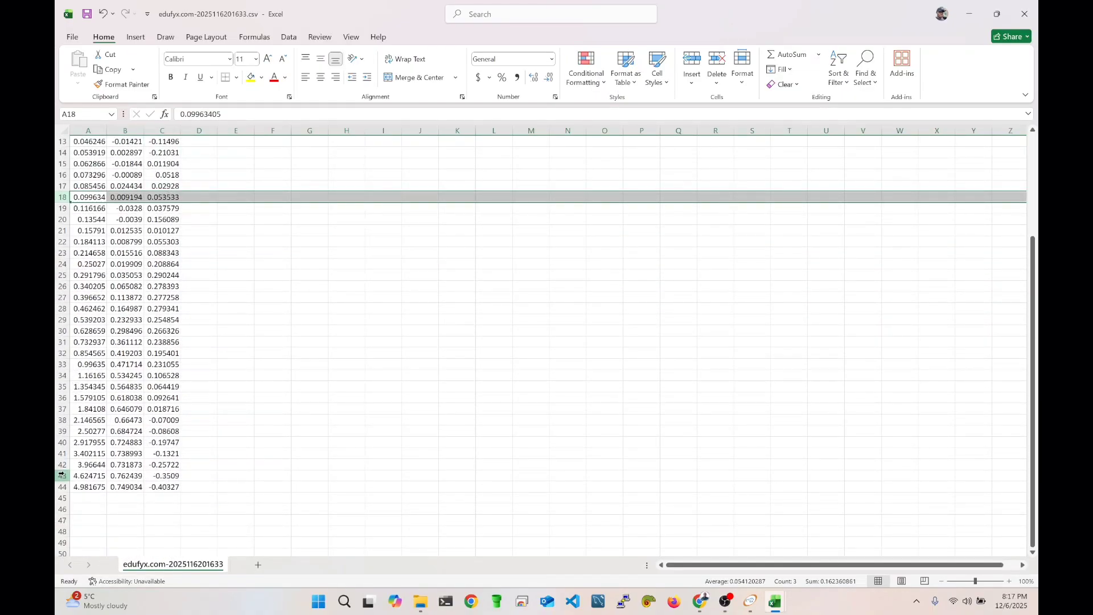
pyautogui.keyDown('shift'); pyautogui.click(60, 487); pyautogui.keyUp('shift')
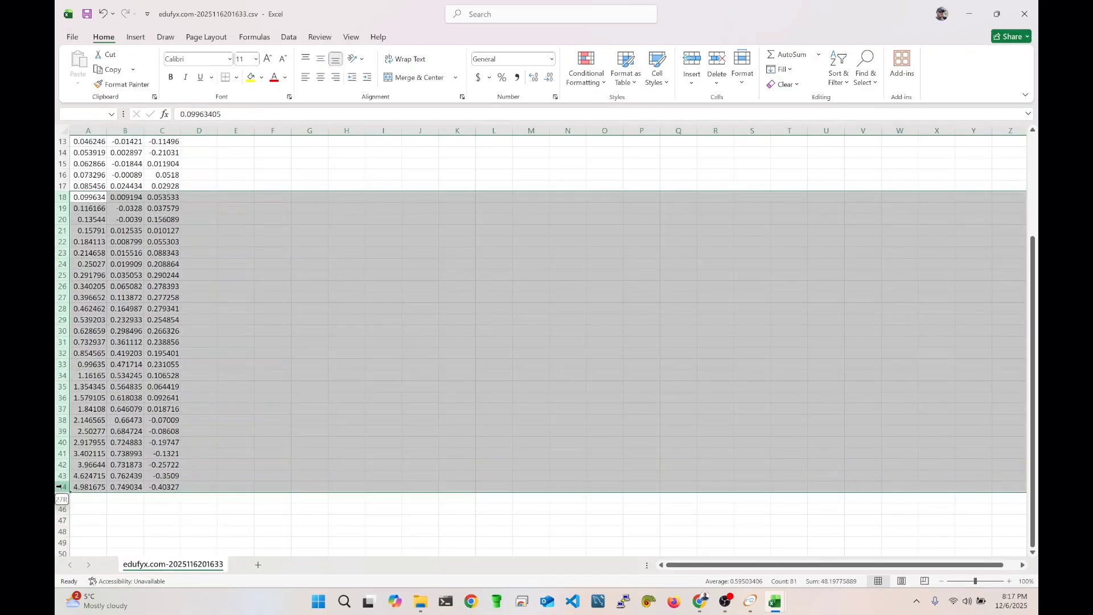
pyautogui.rightClick(100, 285)
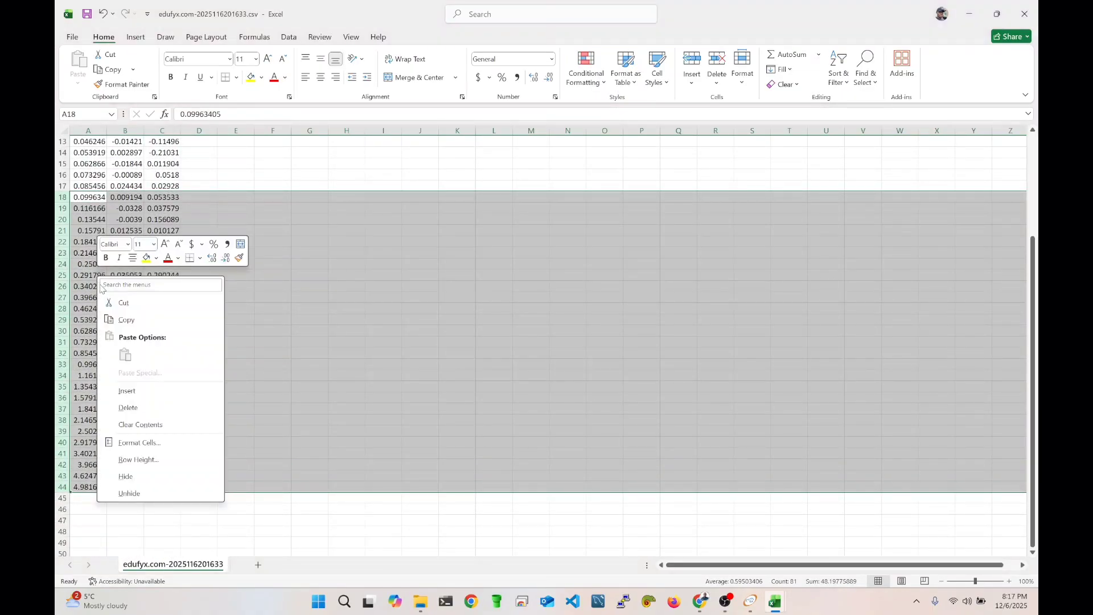
pyautogui.click(140, 320)
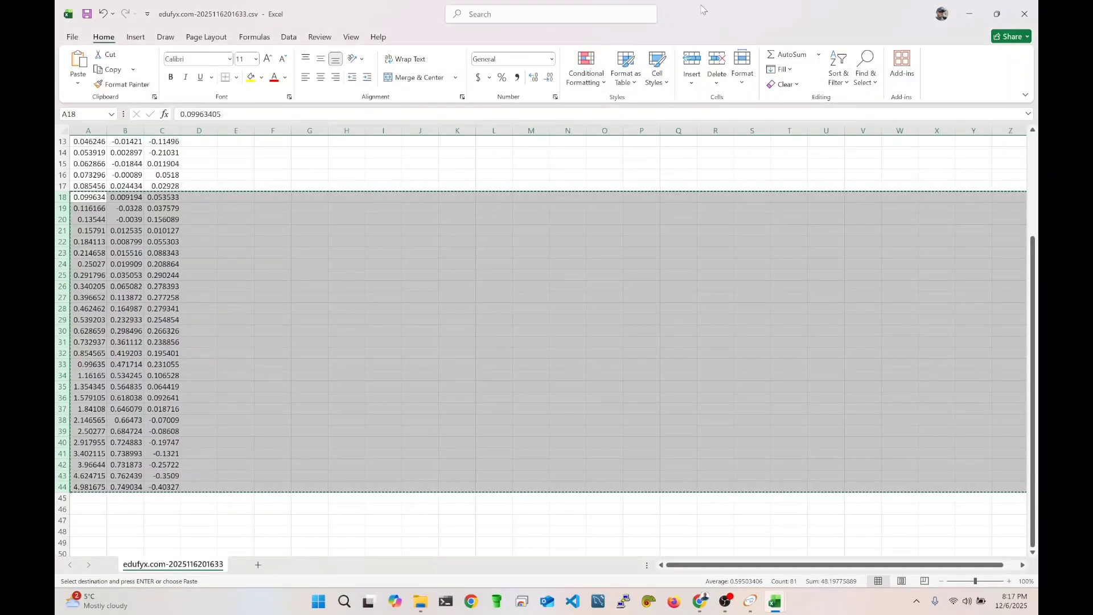
# Close the new CSV without keeping the clipboard contents, and try to paste the copied rows at A18 of the stress-filtered CSV.
pyautogui.click(1033, 9)
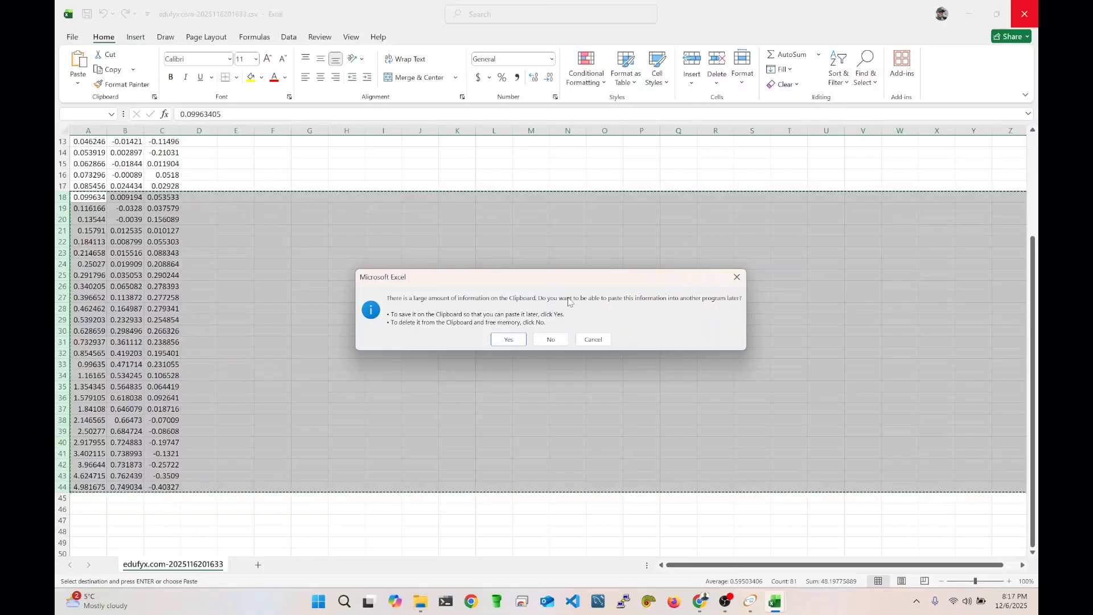
pyautogui.click(550, 339)
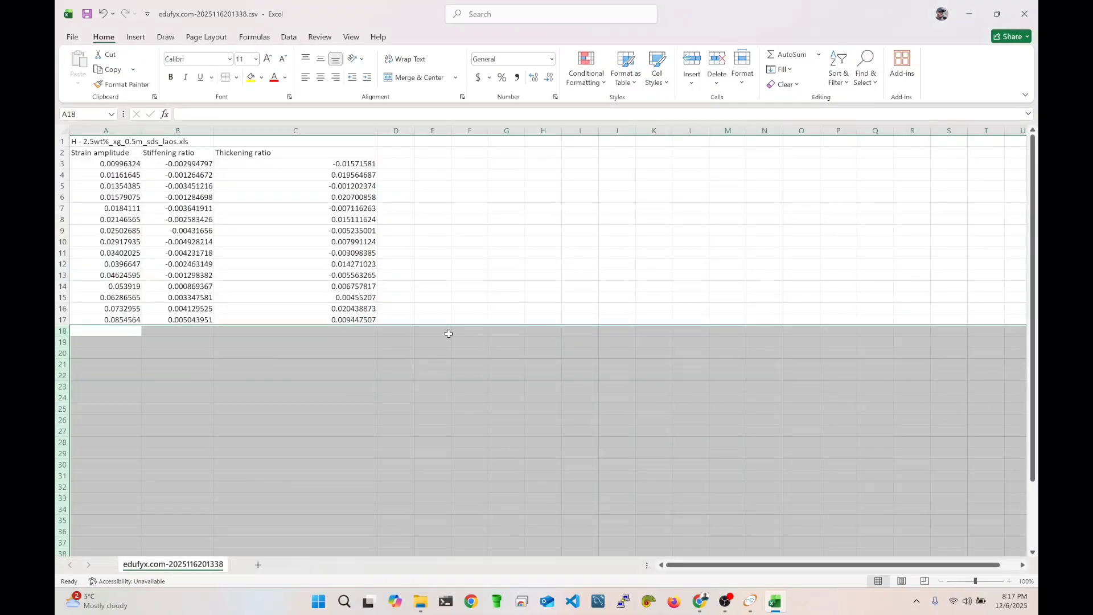
pyautogui.click(98, 331)
pyautogui.rightClick(97, 330)
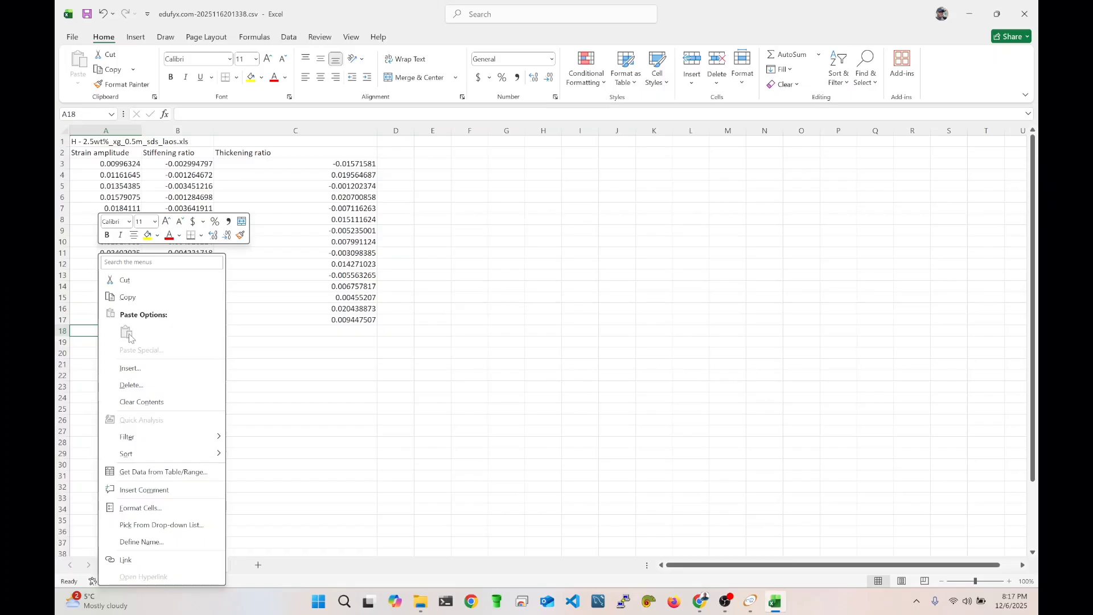
pyautogui.click(538, 242)
pyautogui.click(534, 157)
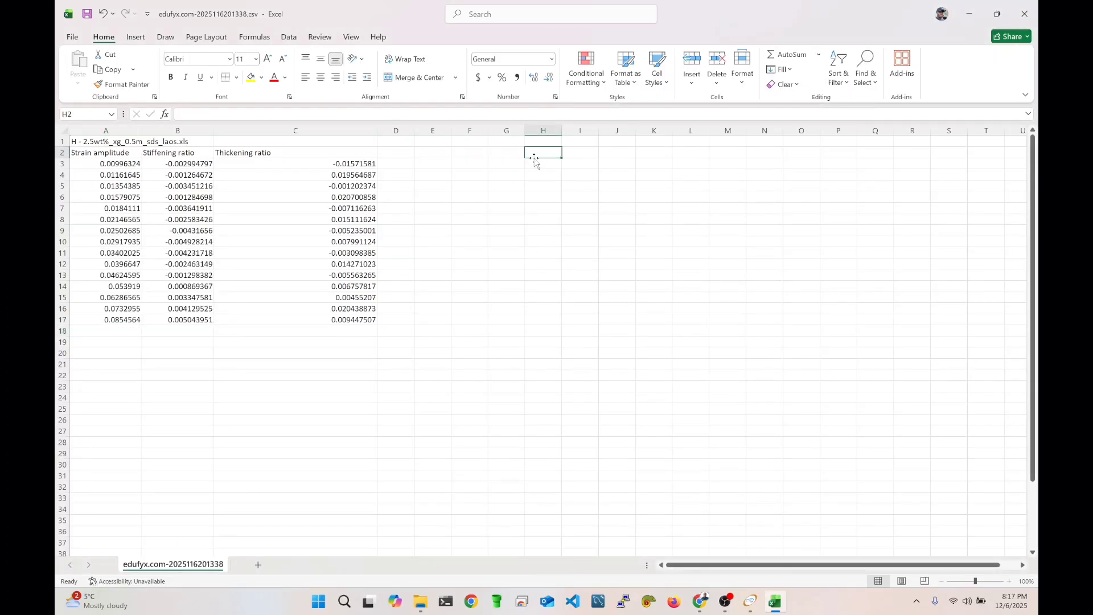
pyautogui.click(546, 130)
pyautogui.rightClick(548, 132)
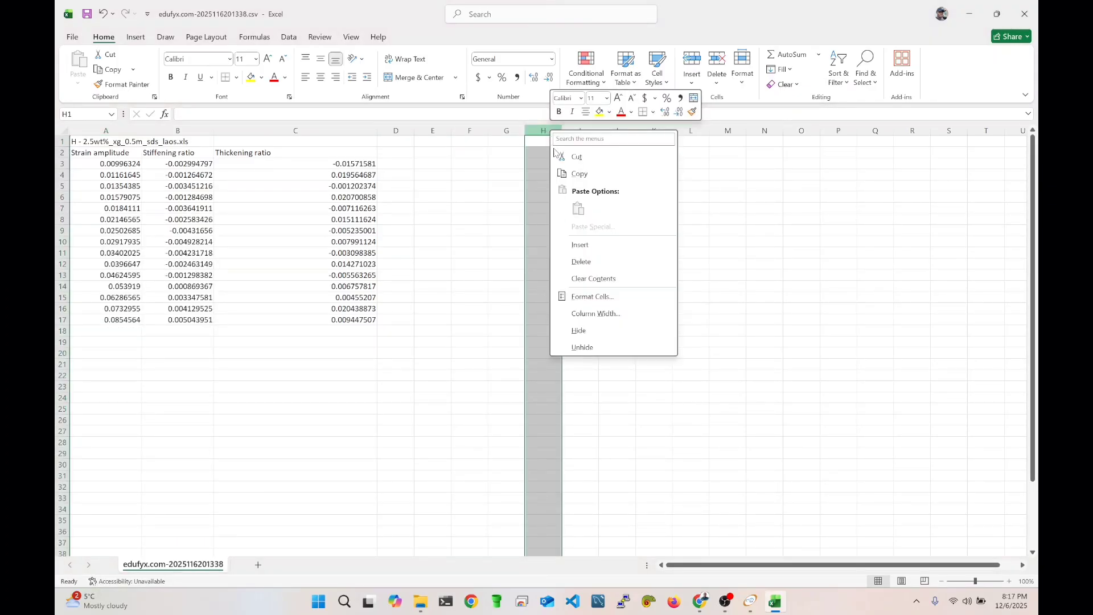
pyautogui.click(498, 227)
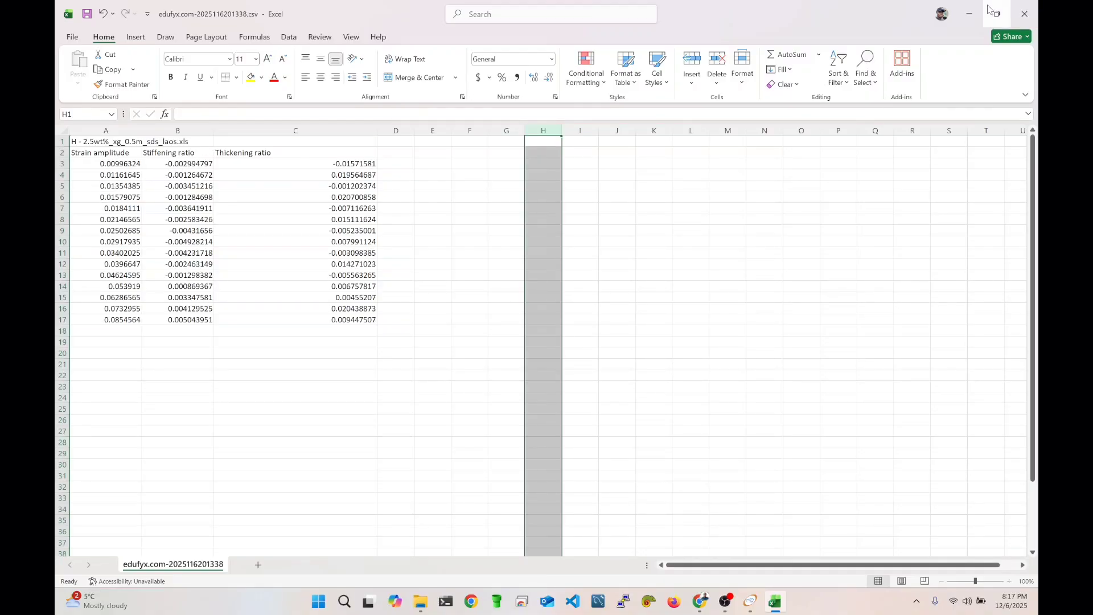
# Switch to OSR-Tool in the browser and rerun the oscillatory shear analysis on My Files with stress filtering and an odd harmonics count of 2.
pyautogui.click(970, 14)
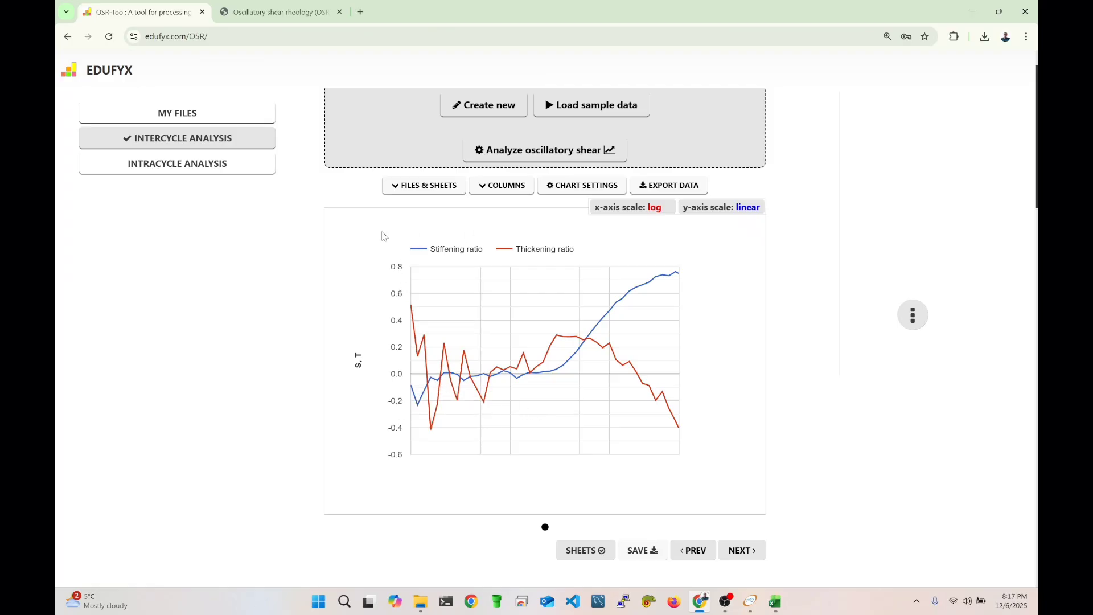
pyautogui.click(199, 121)
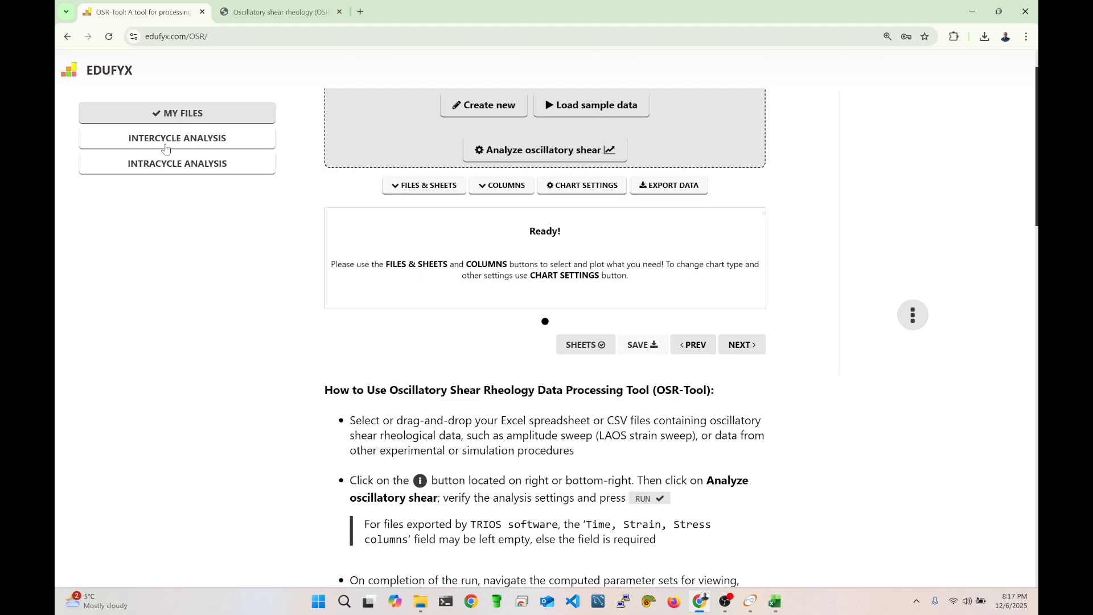
pyautogui.click(558, 156)
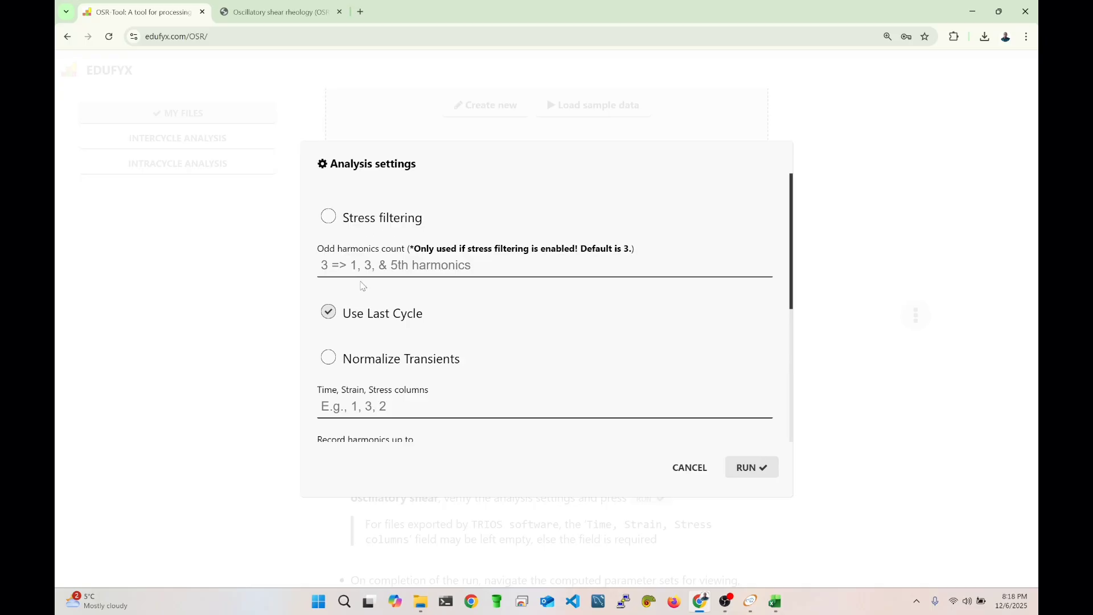
pyautogui.click(352, 220)
pyautogui.click(369, 273)
pyautogui.write('2')
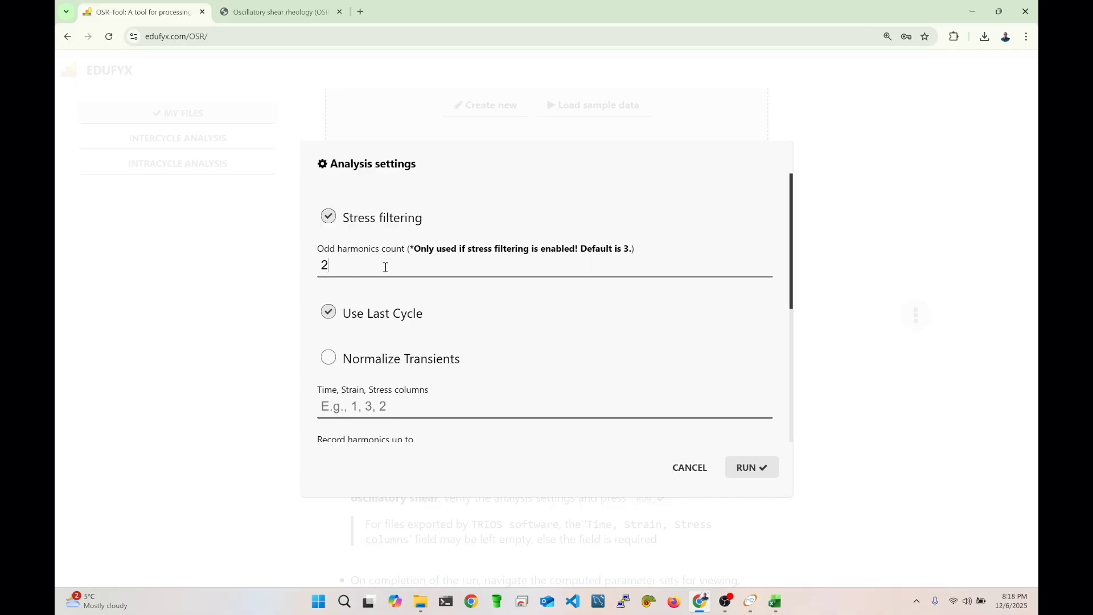
pyautogui.click(763, 469)
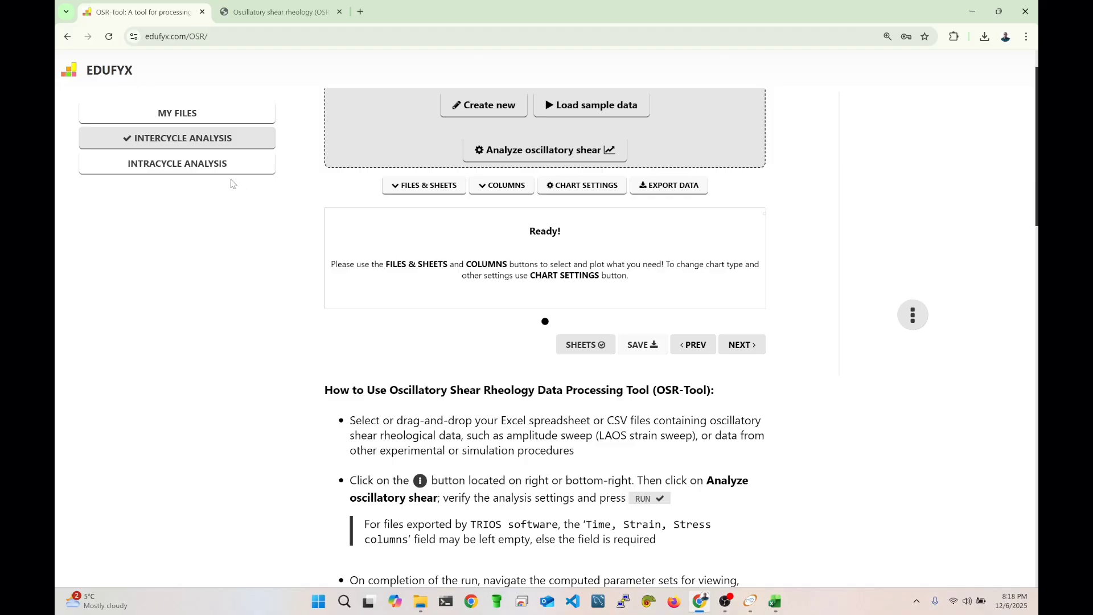
# Plot G''_{t} against G'_{t} for the intracycle analysis results with a linear x-axis scale.
pyautogui.click(210, 167)
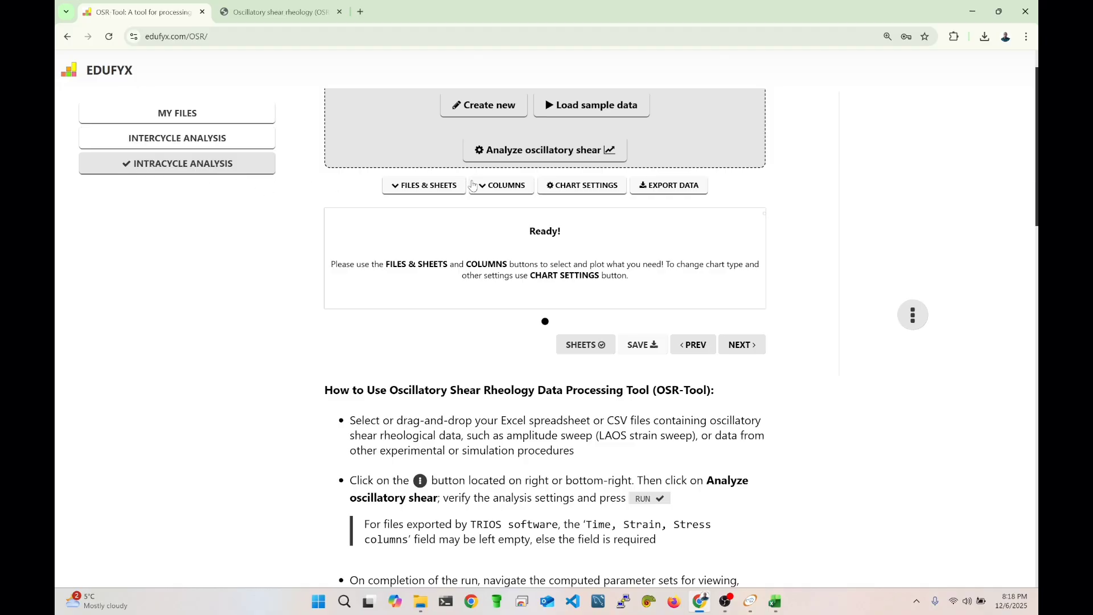
pyautogui.click(494, 192)
pyautogui.scroll(-2, 470, 239)
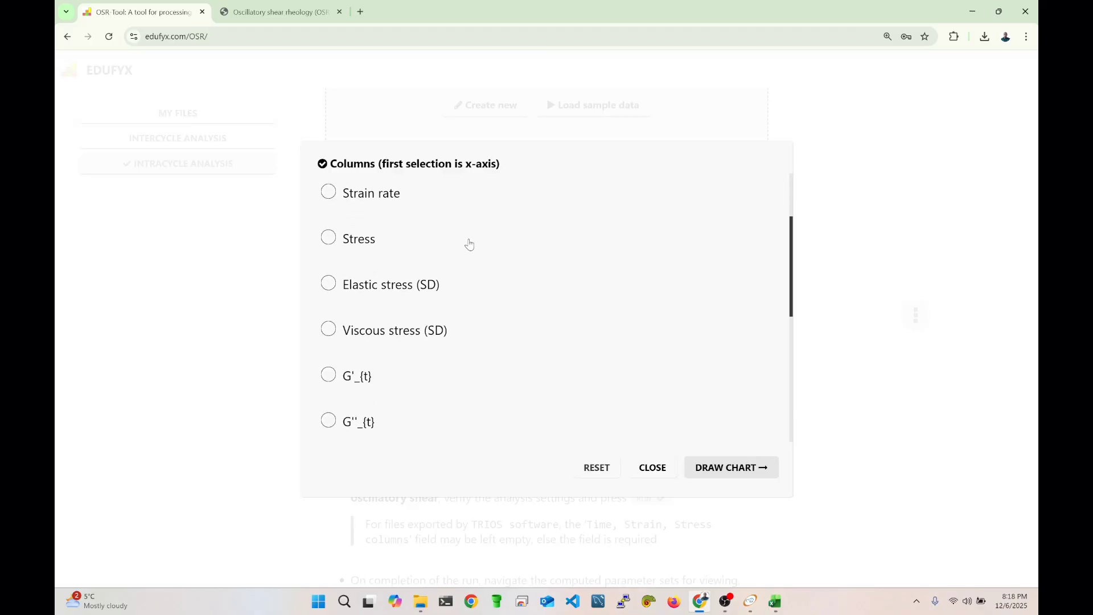
pyautogui.scroll(-2, 470, 245)
pyautogui.click(366, 264)
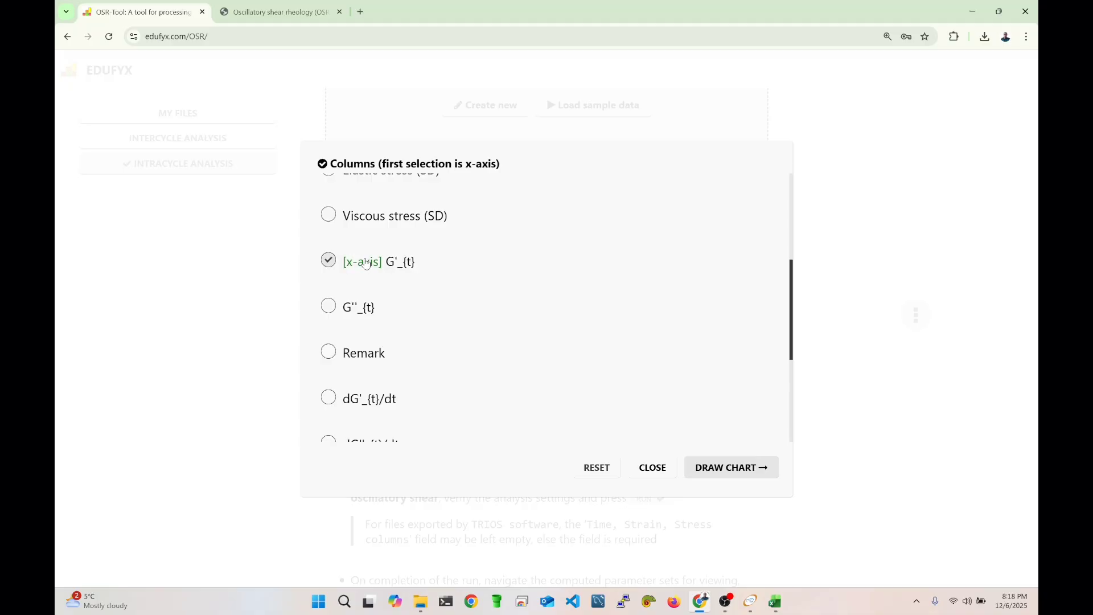
pyautogui.click(373, 310)
pyautogui.click(723, 467)
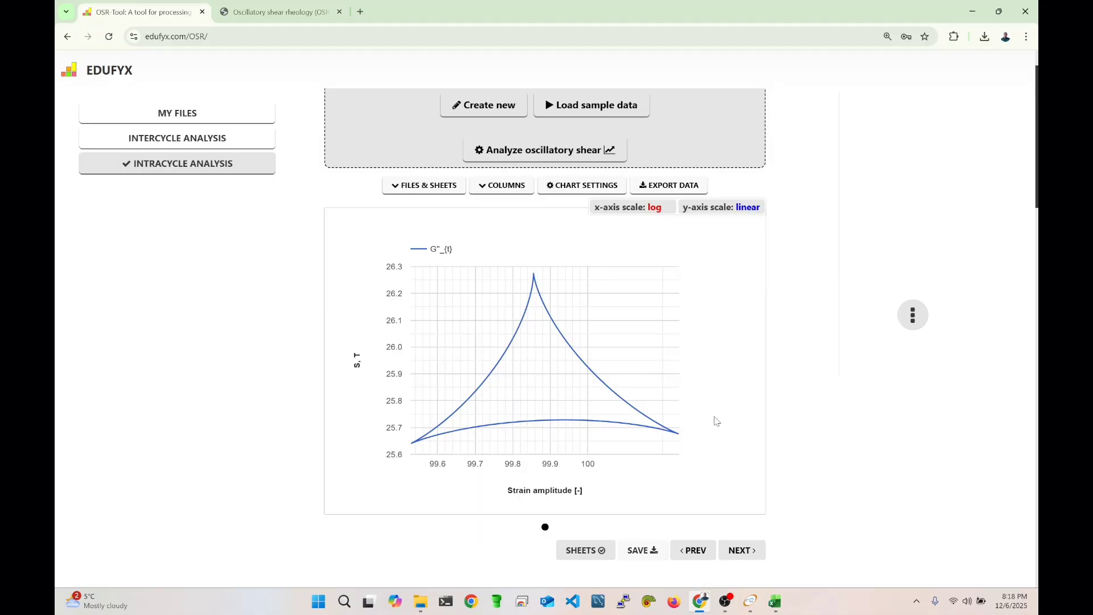
pyautogui.click(653, 212)
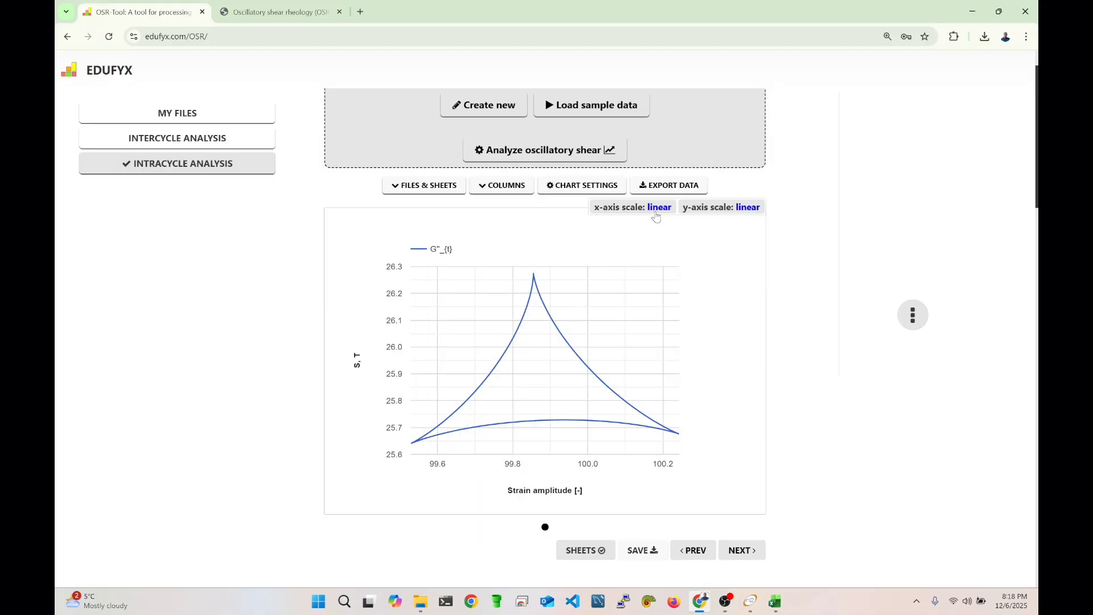
# Label the chart's x-axis G'_t and its y-axis G''_t in place of the strain amplitude and S, T labels.
pyautogui.scroll(-2, 694, 419)
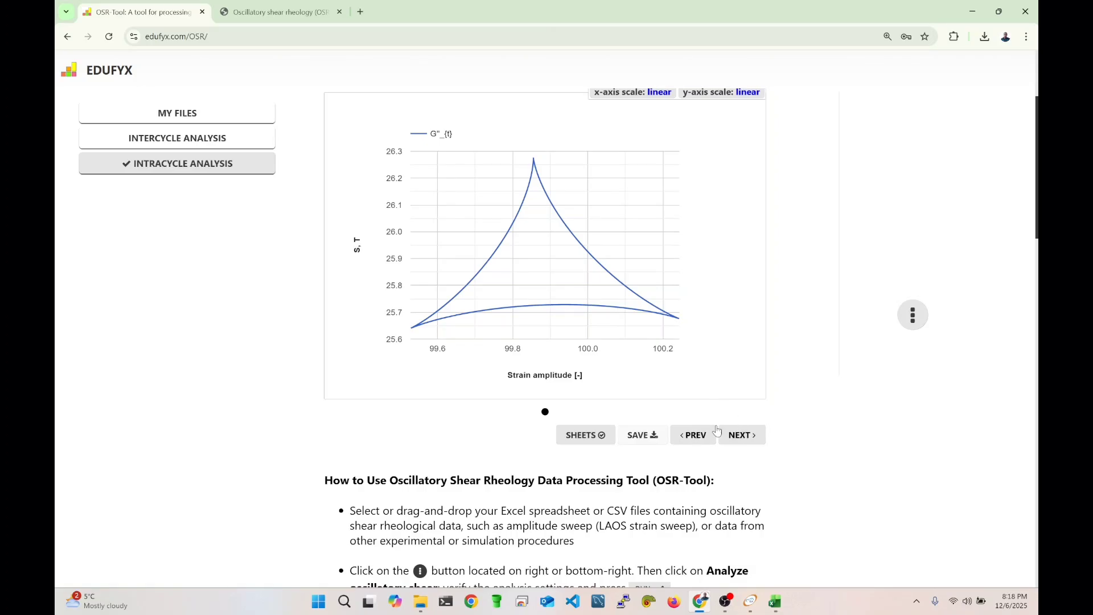
pyautogui.scroll(3, 412, 264)
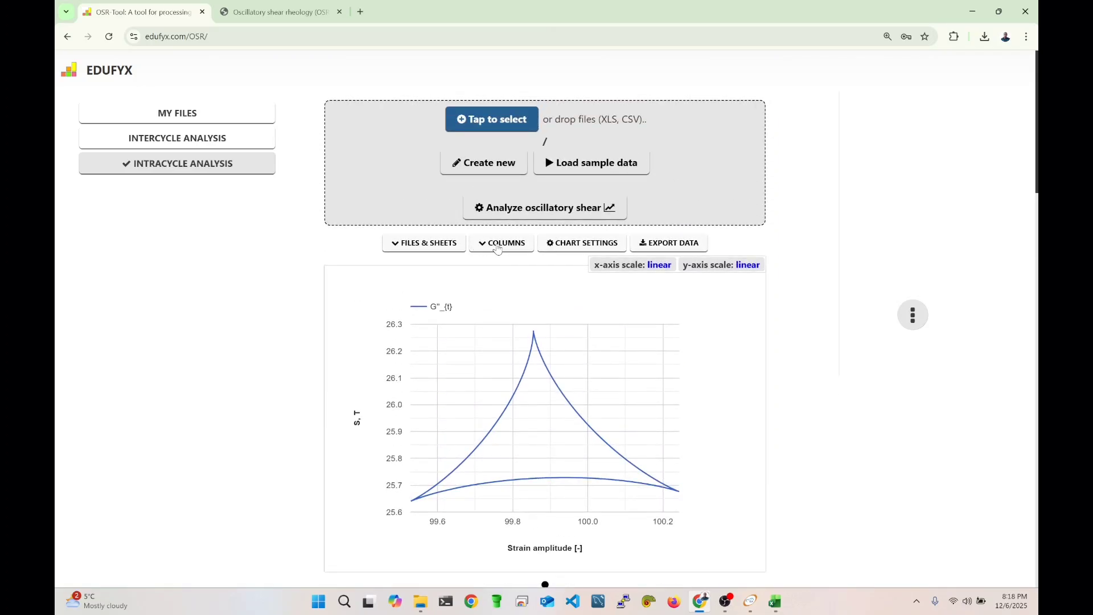
pyautogui.click(587, 243)
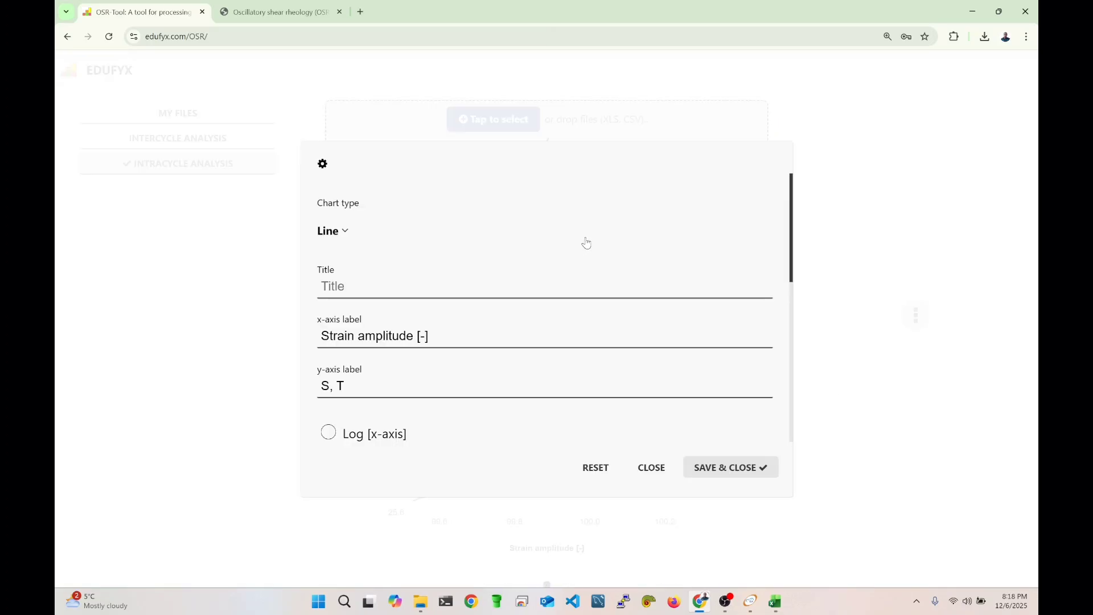
pyautogui.moveTo(454, 330); pyautogui.dragTo(275, 330)
pyautogui.press('BackSpace')
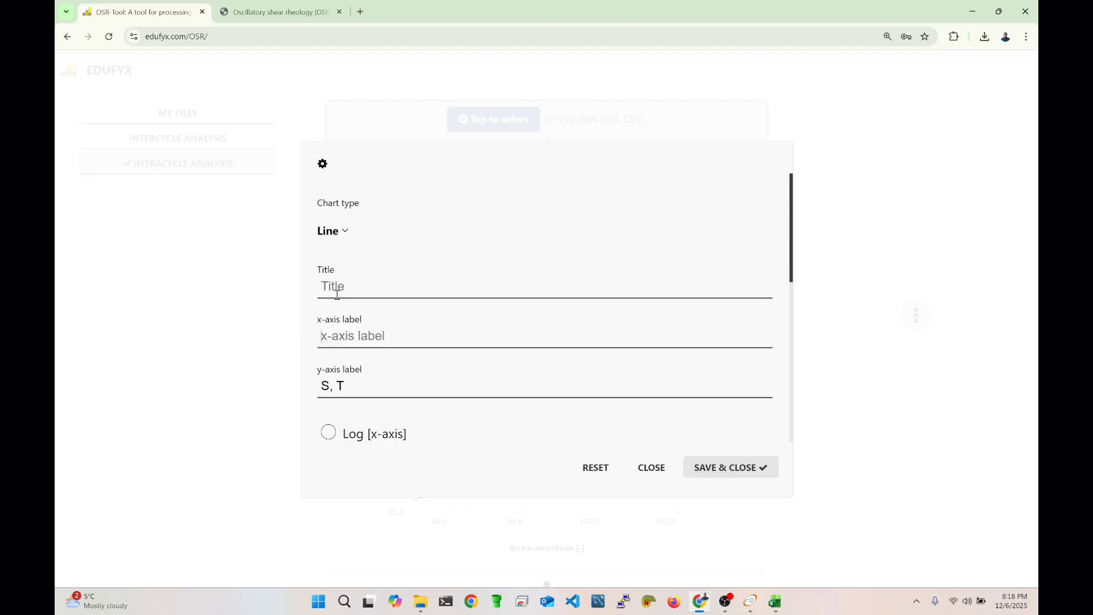
pyautogui.moveTo(386, 391); pyautogui.dragTo(295, 387)
pyautogui.click(332, 330)
pyautogui.write('G')
pyautogui.write('_t')
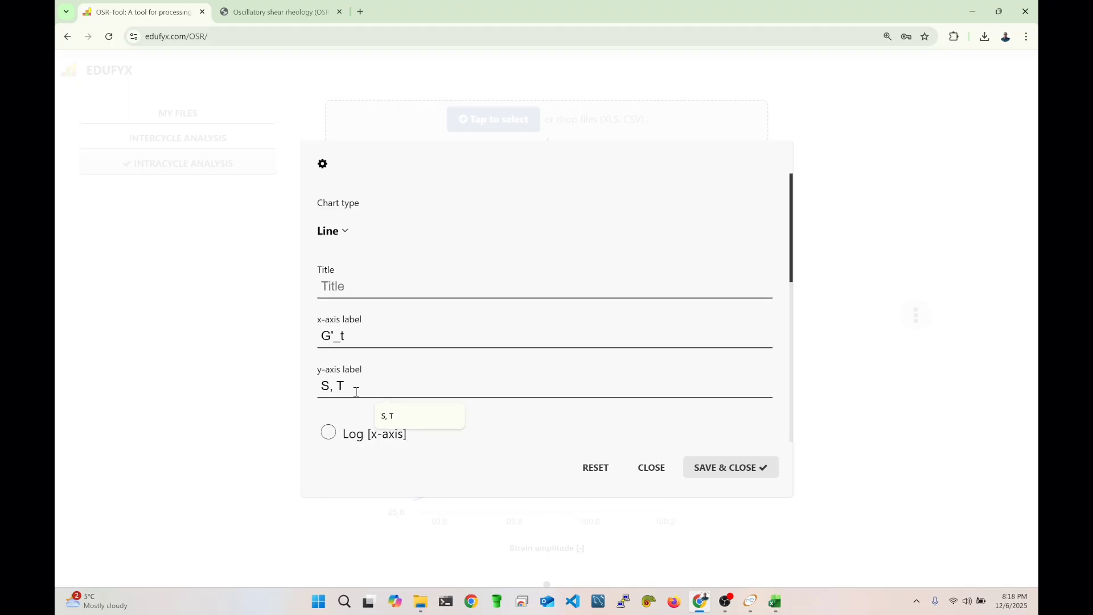
pyautogui.press('BackSpace')
pyautogui.press('BackSpace')
pyautogui.write('G"')
pyautogui.click(743, 469)
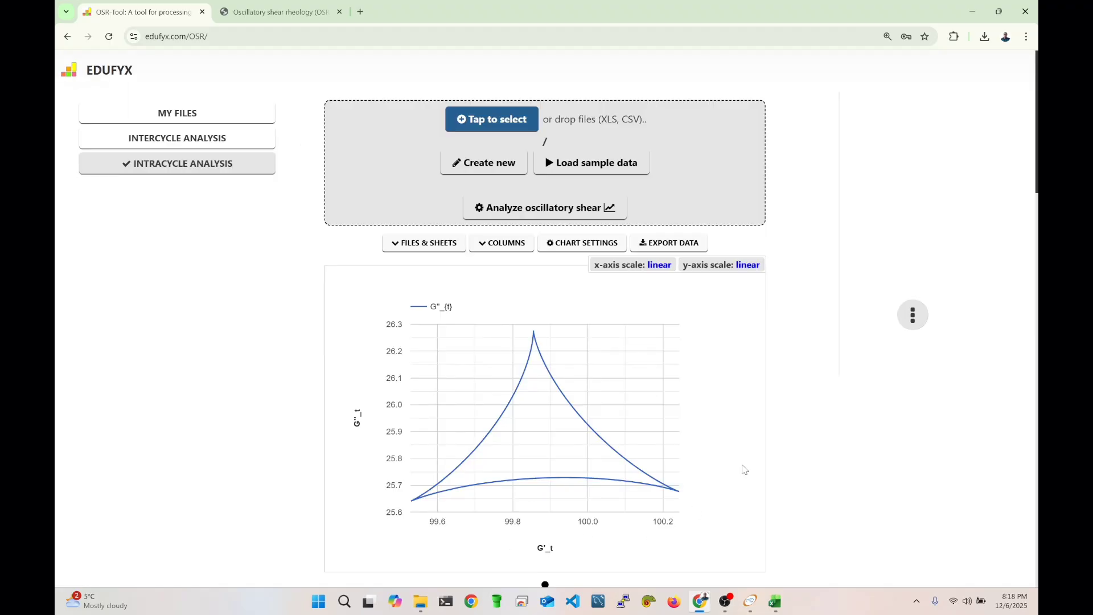
# Go forward through the filtered G'_t versus G''_t plots sheet by sheet up to sheet 42 to examine how their shape evolves with strain.
pyautogui.scroll(-2, 729, 464)
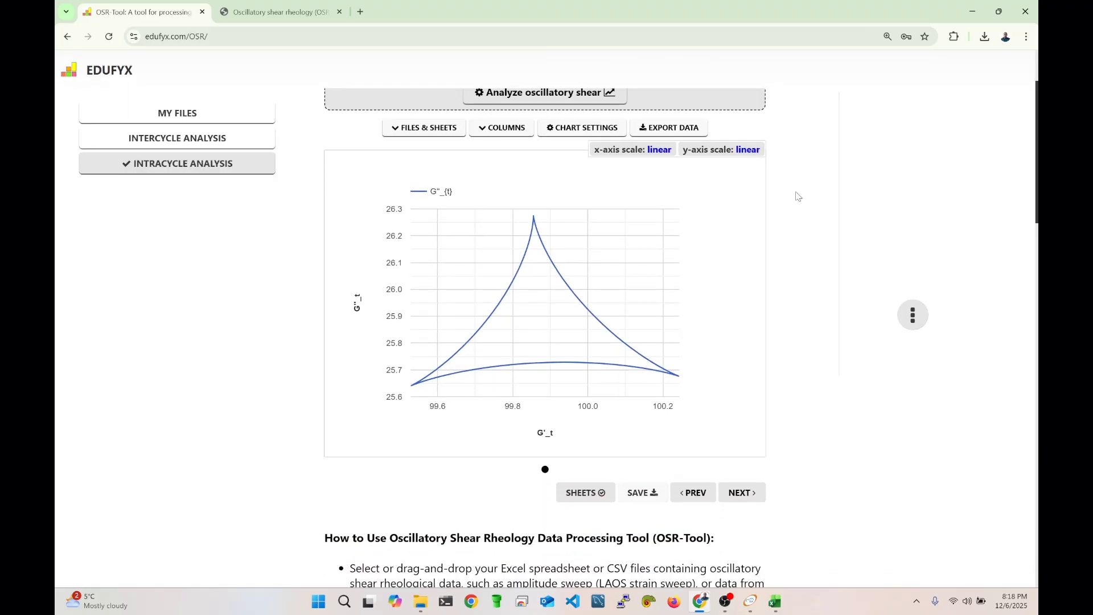
pyautogui.click(746, 499)
pyautogui.click(748, 500)
pyautogui.click(748, 500)
pyautogui.click(748, 501)
pyautogui.click(749, 501)
pyautogui.click(749, 502)
pyautogui.click(749, 501)
pyautogui.click(748, 502)
pyautogui.click(749, 501)
pyautogui.click(749, 502)
pyautogui.click(749, 501)
pyautogui.click(749, 501)
pyautogui.click(749, 502)
pyautogui.click(749, 502)
pyautogui.click(749, 502)
pyautogui.click(749, 502)
pyautogui.click(749, 502)
pyautogui.click(749, 501)
pyautogui.click(749, 502)
pyautogui.click(749, 502)
pyautogui.click(749, 501)
pyautogui.click(748, 502)
pyautogui.click(749, 501)
pyautogui.click(749, 502)
pyautogui.click(749, 502)
pyautogui.click(749, 502)
pyautogui.click(749, 502)
pyautogui.click(749, 501)
pyautogui.click(748, 502)
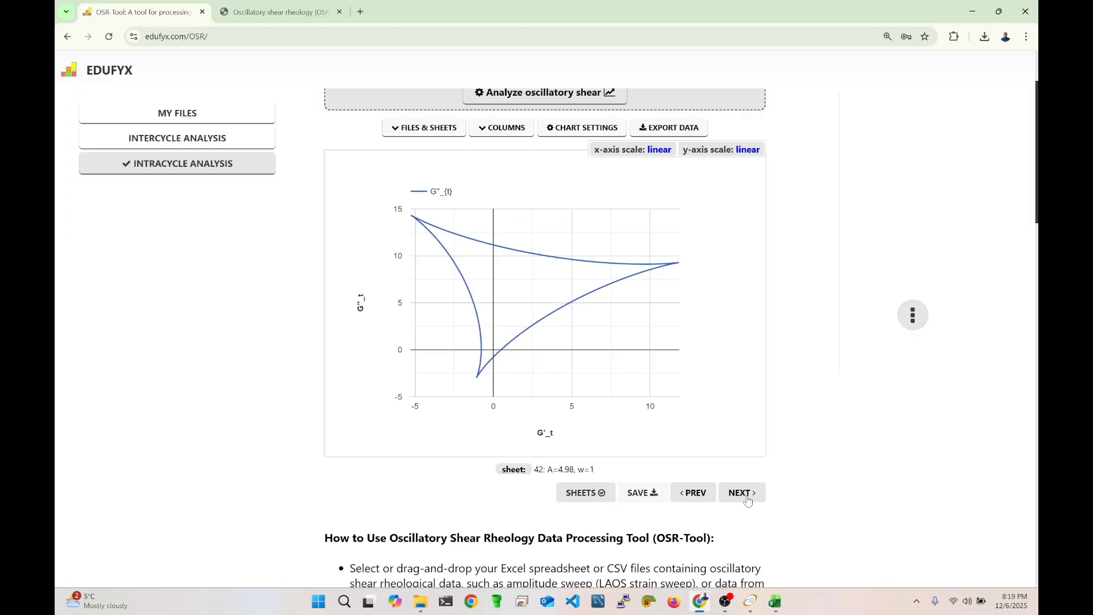
# Go back through the G'_t versus G''_t plots to sheet 15, comparing their shape and orientation at decreasing strain amplitudes.
pyautogui.click(701, 503)
pyautogui.click(701, 503)
pyautogui.click(701, 503)
pyautogui.click(701, 503)
pyautogui.click(701, 503)
pyautogui.click(701, 503)
pyautogui.click(701, 503)
pyautogui.click(701, 502)
pyautogui.click(701, 503)
pyautogui.click(701, 503)
pyautogui.click(701, 503)
pyautogui.click(701, 502)
pyautogui.click(701, 501)
pyautogui.click(701, 501)
pyautogui.click(701, 502)
pyautogui.click(701, 501)
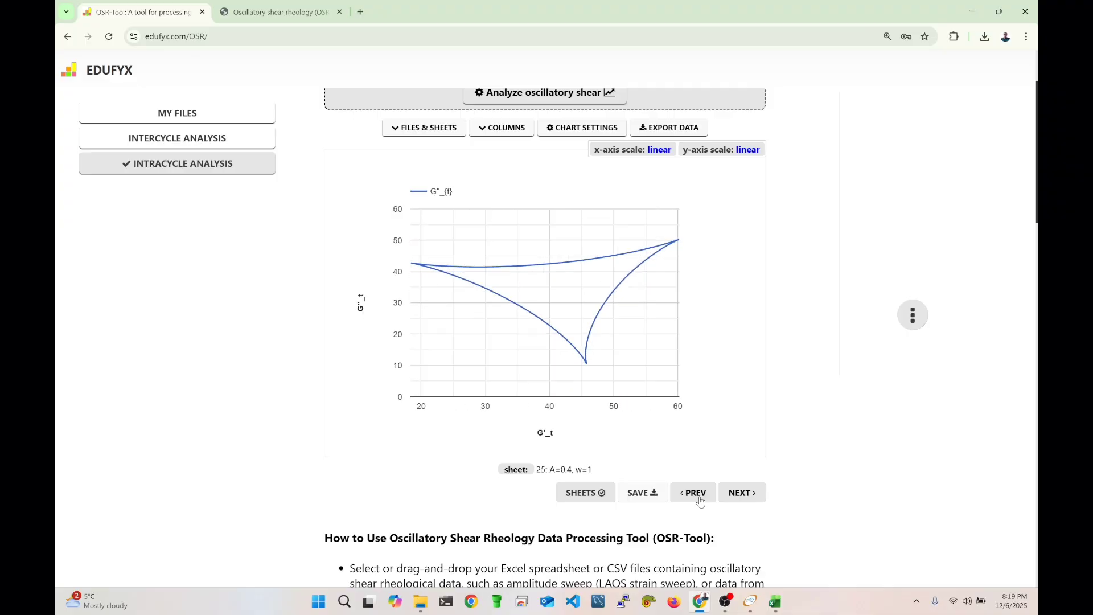
pyautogui.click(701, 501)
pyautogui.click(700, 501)
pyautogui.click(701, 502)
pyautogui.click(701, 501)
pyautogui.click(701, 502)
pyautogui.click(701, 502)
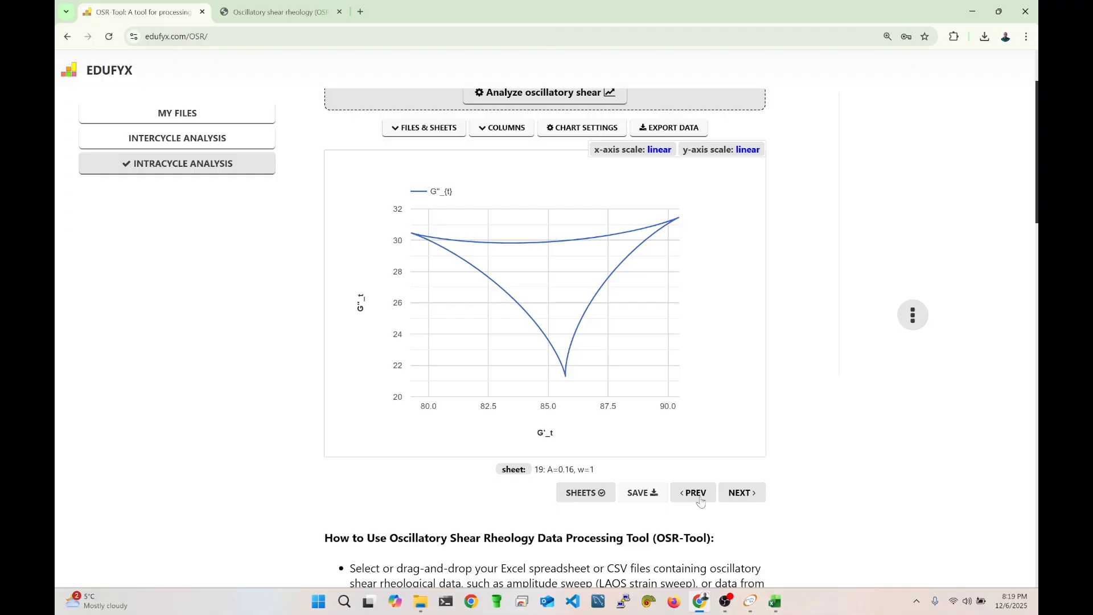
pyautogui.click(701, 502)
pyautogui.click(701, 501)
pyautogui.click(701, 502)
pyautogui.click(701, 501)
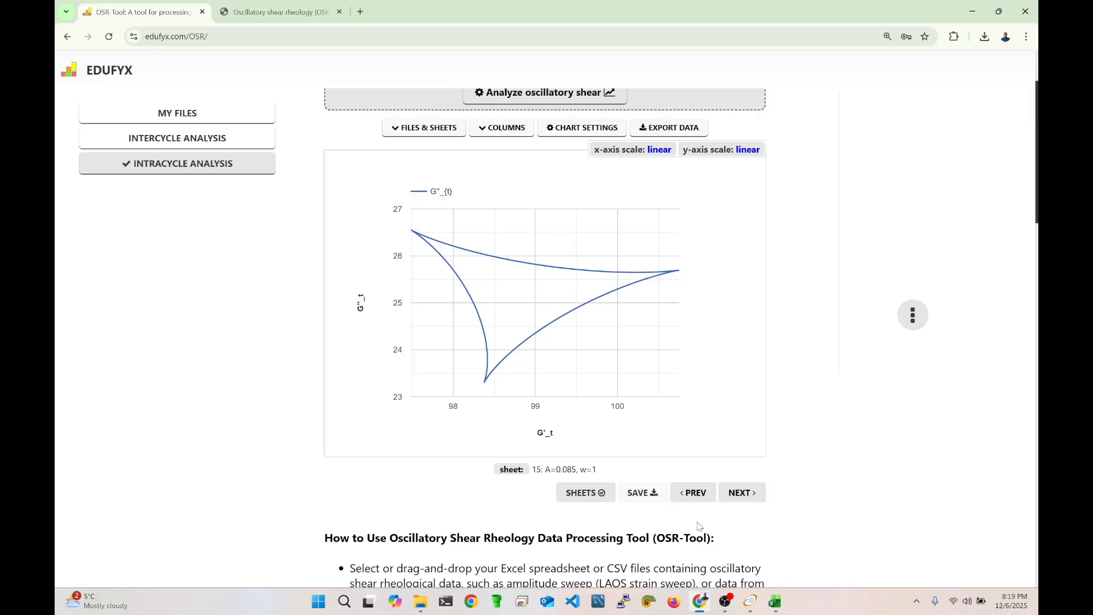
# Continue back through the low-strain G'_t versus G''_t plots to sheet 1.
pyautogui.click(695, 499)
pyautogui.click(695, 499)
pyautogui.click(696, 499)
pyautogui.click(696, 500)
pyautogui.click(695, 500)
pyautogui.click(696, 500)
pyautogui.click(695, 499)
pyautogui.click(695, 499)
pyautogui.click(695, 500)
pyautogui.click(695, 500)
pyautogui.click(695, 499)
pyautogui.click(695, 500)
pyautogui.click(695, 500)
pyautogui.click(696, 499)
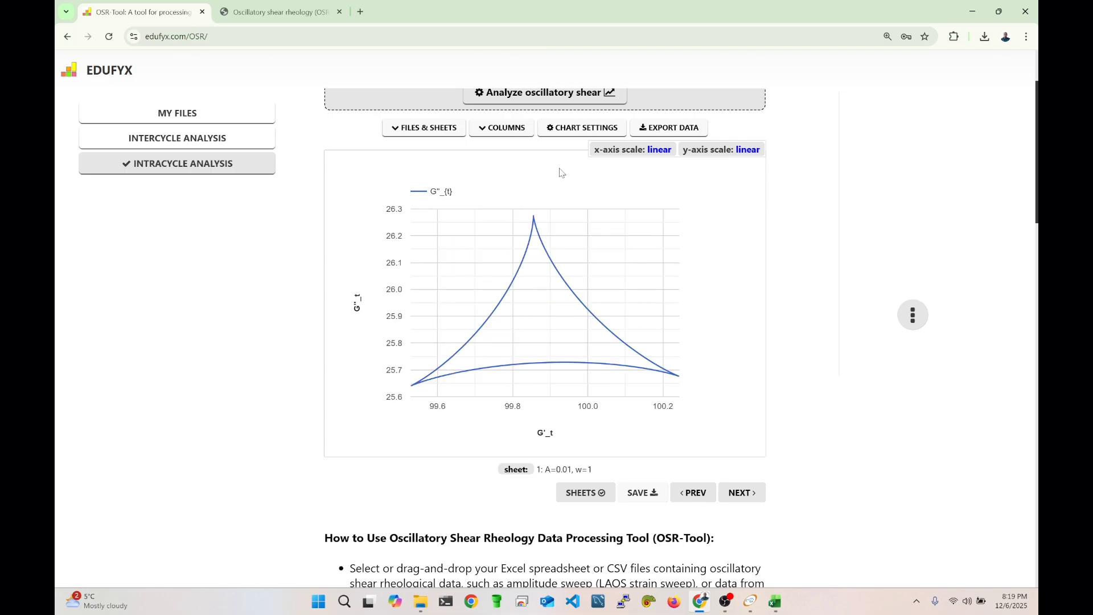
# Reset the column selection and plot Stress and Raw stress against Time for the intracycle results.
pyautogui.click(513, 137)
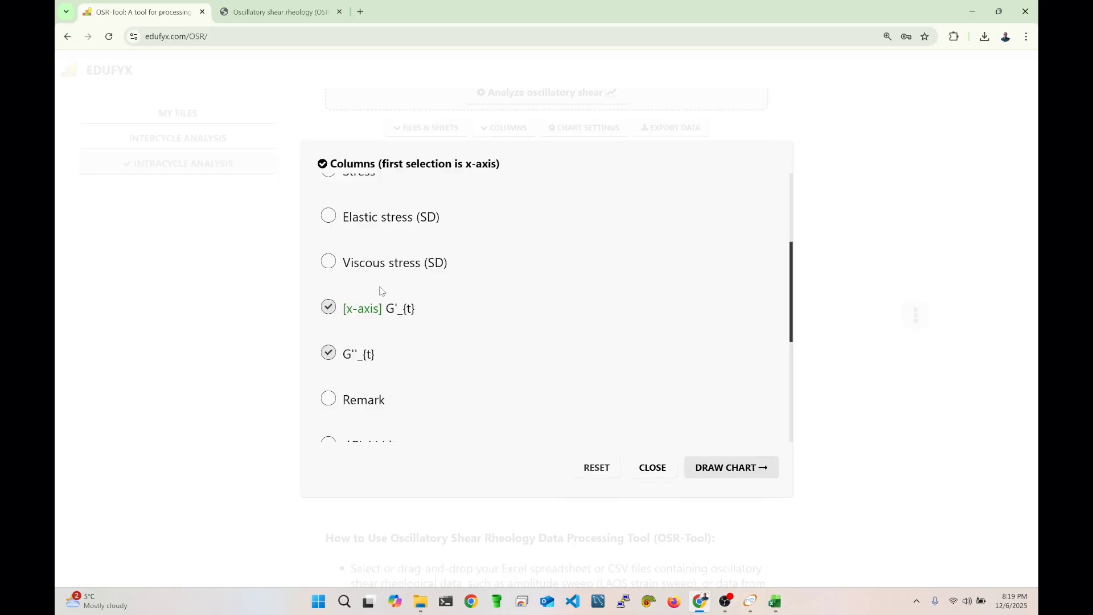
pyautogui.click(596, 470)
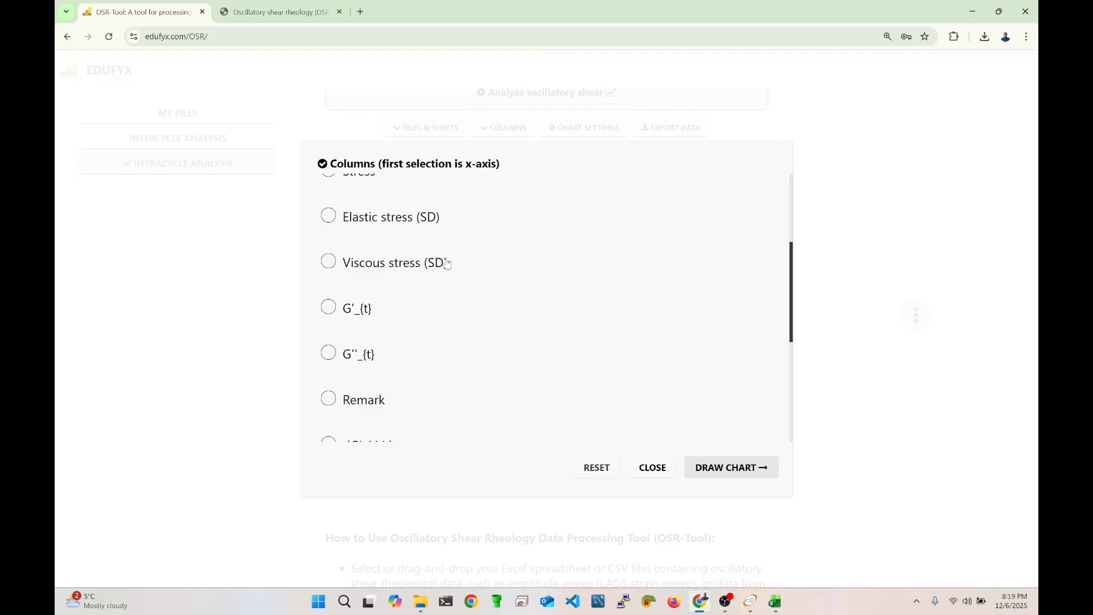
pyautogui.scroll(3, 433, 283)
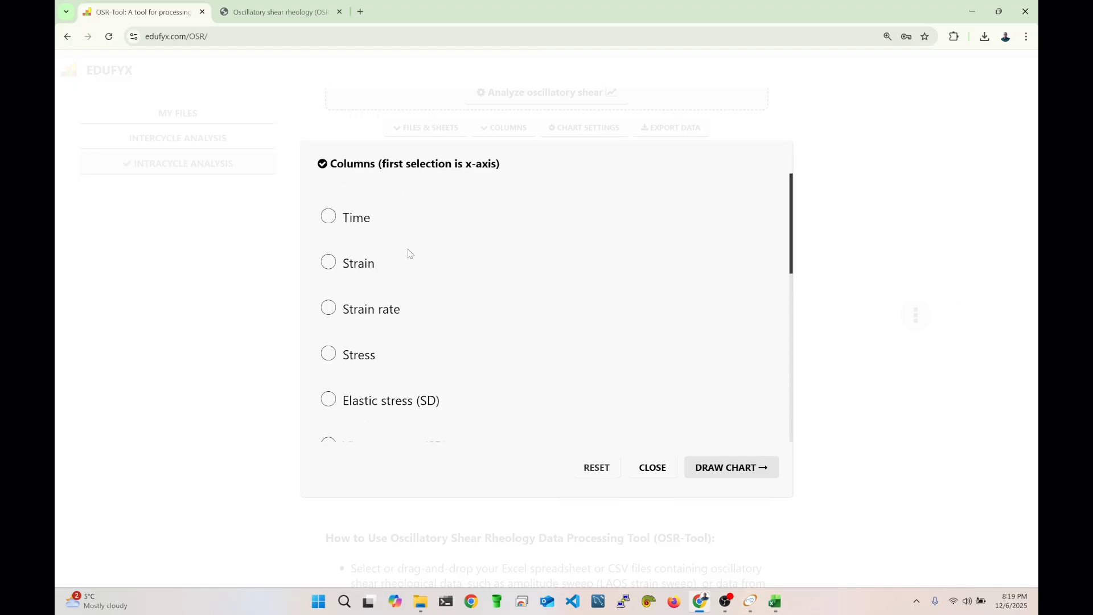
pyautogui.click(390, 226)
pyautogui.click(361, 355)
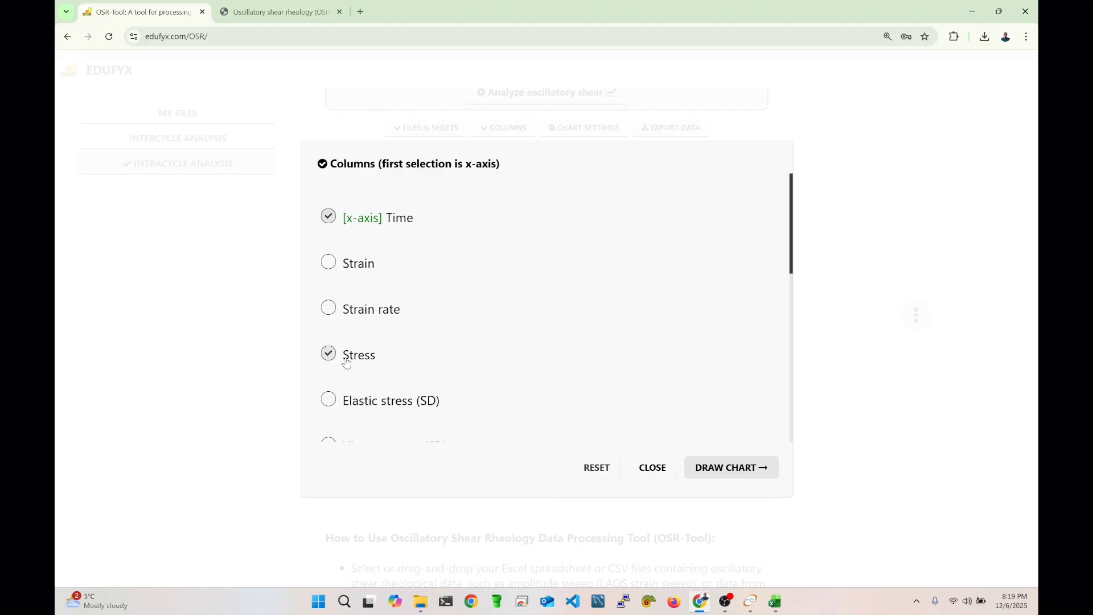
pyautogui.scroll(-6, 373, 352)
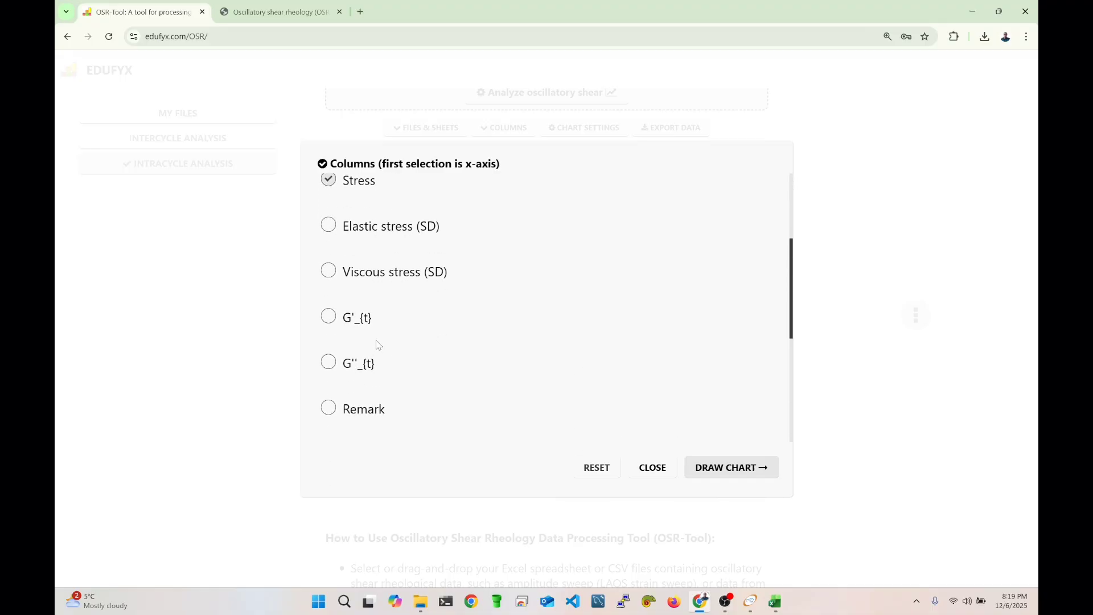
pyautogui.click(369, 318)
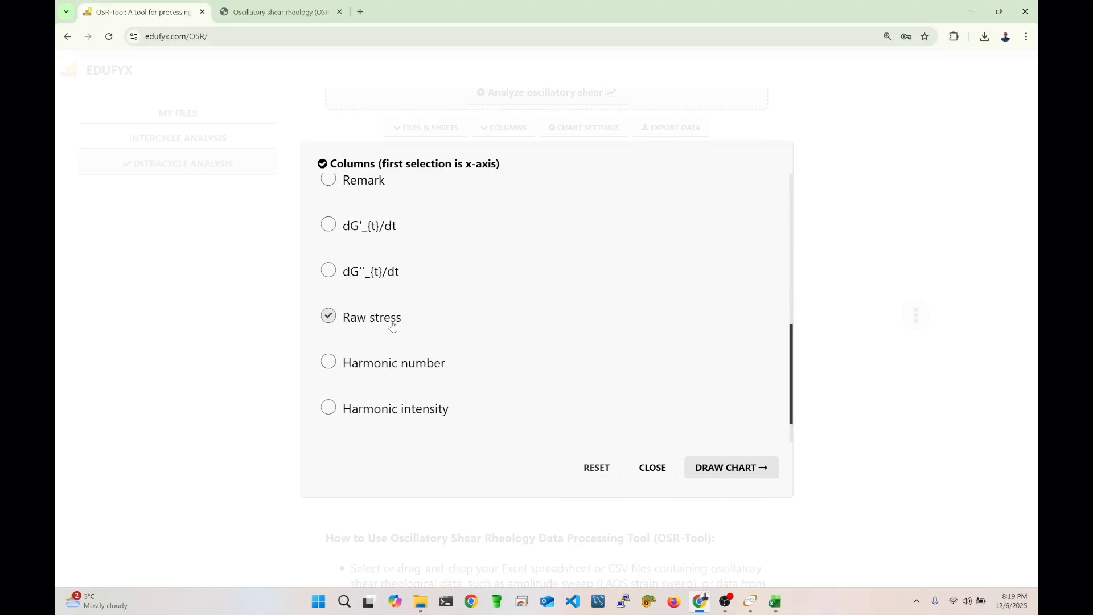
pyautogui.click(740, 475)
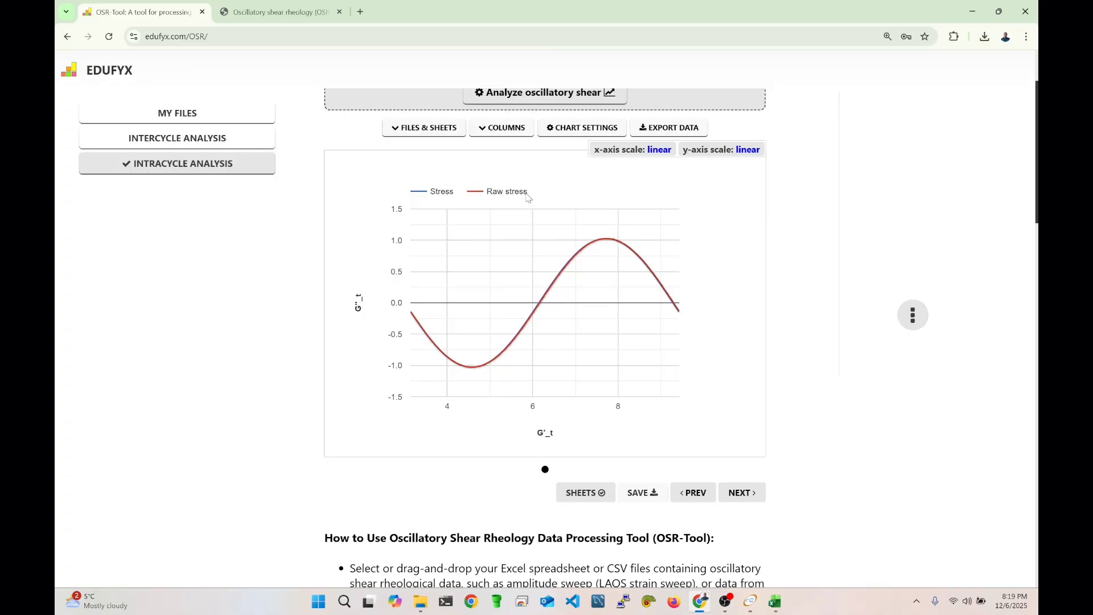
# Clear both the x-axis and y-axis labels in the chart settings and save them.
pyautogui.click(584, 127)
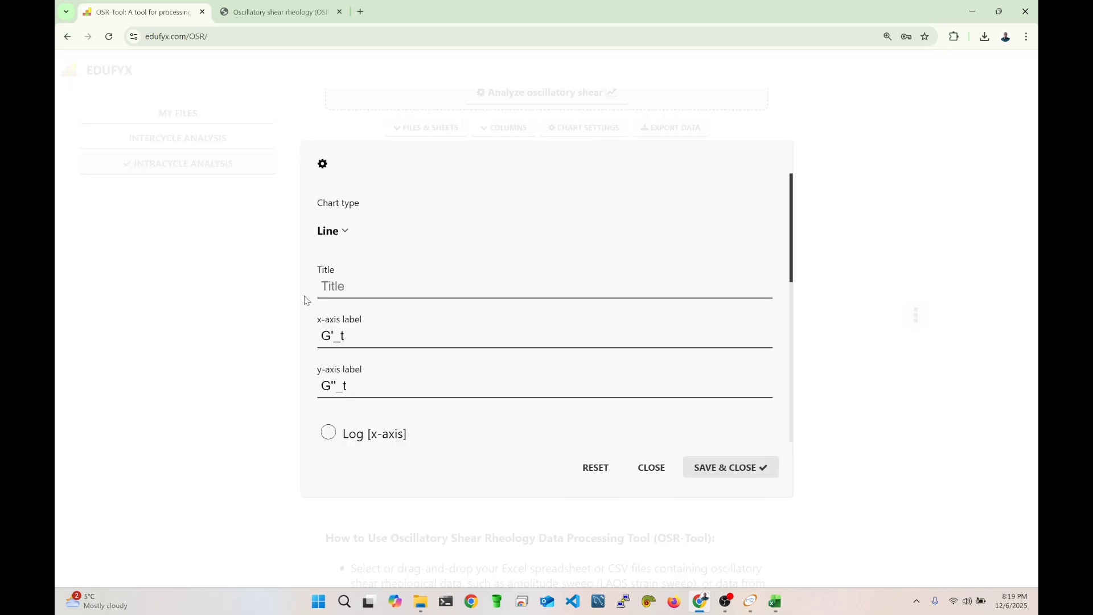
pyautogui.moveTo(361, 336); pyautogui.dragTo(283, 332)
pyautogui.press('BackSpace')
pyautogui.moveTo(361, 384); pyautogui.dragTo(298, 386)
pyautogui.press('BackSpace')
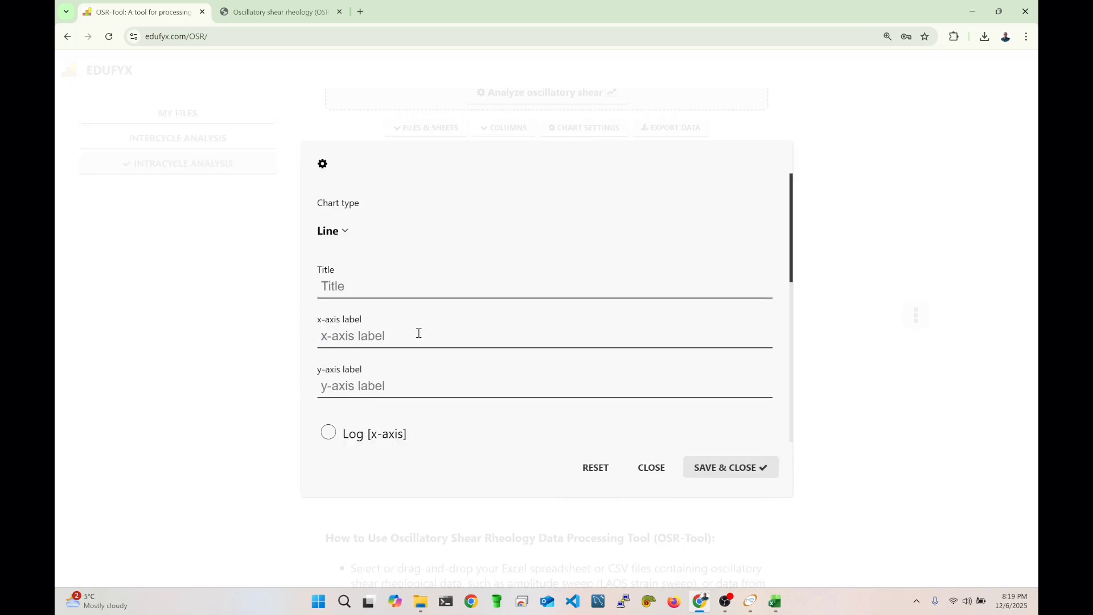
pyautogui.click(737, 473)
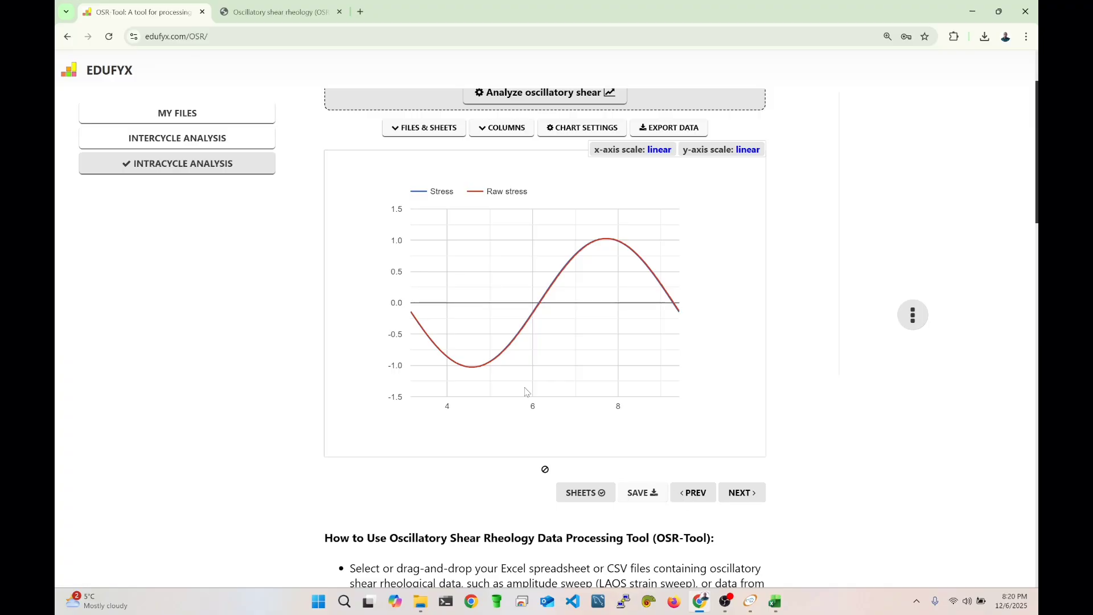
# Advance through the Stress and Raw stress versus Time plots to sheet 31 (A=1, w=1), comparing the two curves.
pyautogui.click(741, 493)
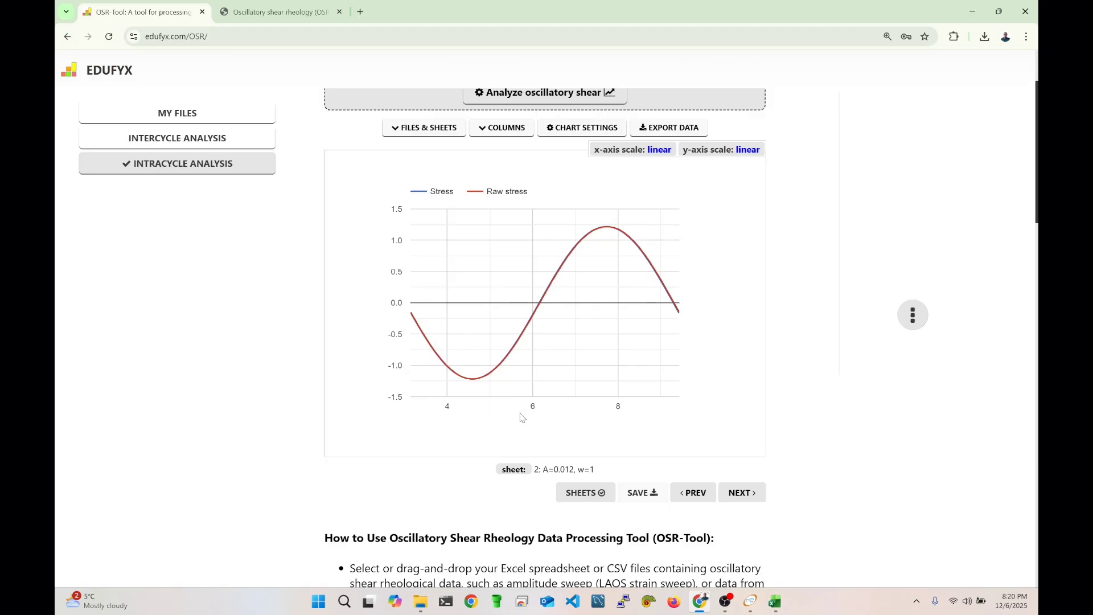
pyautogui.click(757, 498)
pyautogui.click(757, 498)
pyautogui.click(755, 499)
pyautogui.click(754, 499)
pyautogui.click(753, 499)
pyautogui.click(751, 500)
pyautogui.click(751, 500)
pyautogui.click(751, 499)
pyautogui.click(752, 500)
pyautogui.click(752, 500)
pyautogui.click(752, 500)
pyautogui.click(752, 499)
pyautogui.click(751, 500)
pyautogui.click(751, 500)
pyautogui.click(751, 500)
pyautogui.click(752, 500)
pyautogui.click(752, 500)
pyautogui.click(752, 500)
pyautogui.click(752, 500)
pyautogui.click(752, 500)
pyautogui.click(750, 500)
pyautogui.click(750, 500)
pyautogui.click(751, 500)
pyautogui.click(750, 500)
pyautogui.click(750, 500)
pyautogui.click(751, 500)
pyautogui.click(750, 500)
pyautogui.click(750, 500)
pyautogui.click(751, 500)
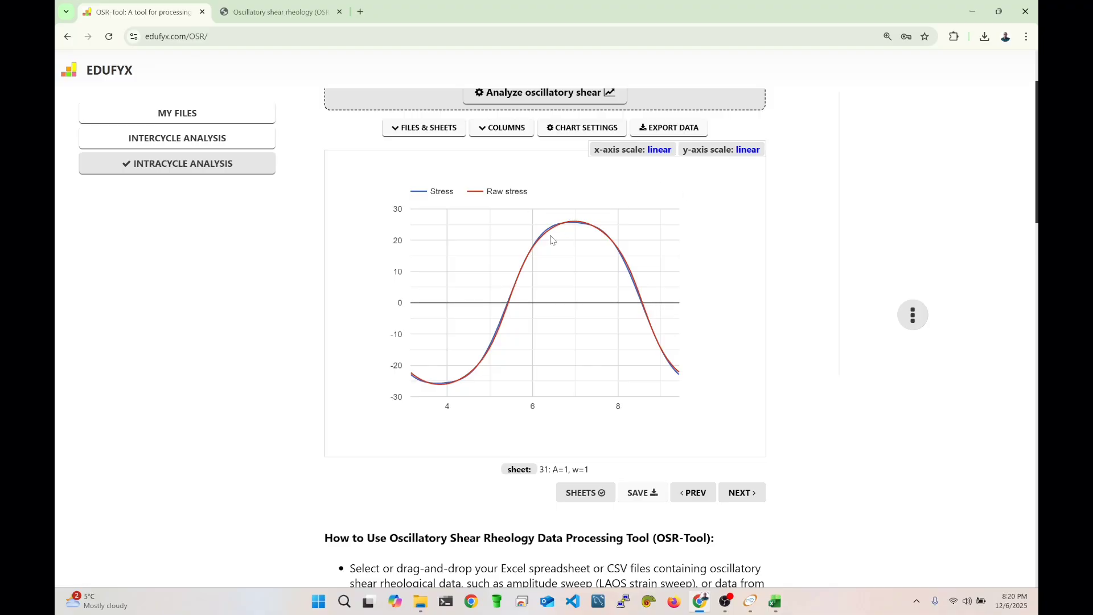
# Continue forward to sheet 42 (A=4.98, w=1) and compare the filtered and raw stress waveforms at high strain.
pyautogui.click(738, 493)
pyautogui.click(738, 493)
pyautogui.click(739, 493)
pyautogui.click(738, 494)
pyautogui.click(739, 495)
pyautogui.click(739, 494)
pyautogui.click(740, 495)
pyautogui.click(740, 495)
pyautogui.click(739, 495)
pyautogui.click(739, 495)
pyautogui.click(739, 495)
pyautogui.click(739, 495)
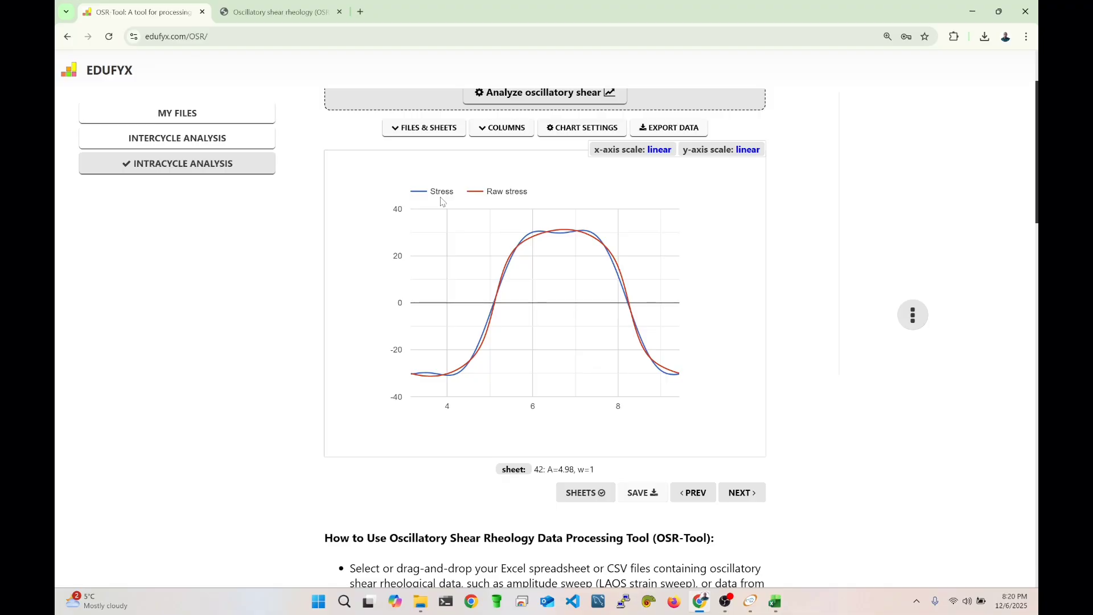
pyautogui.click(747, 494)
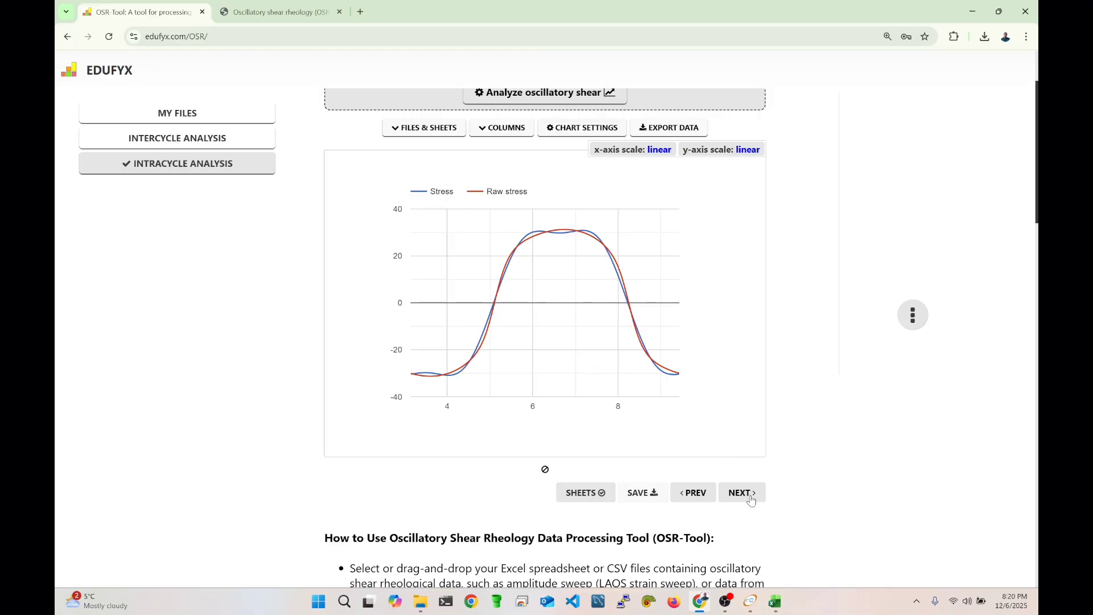
# Go back through the stress waveform plots to sheet 12 (A=0.054, w=1), comparing filtered and raw stress at decreasing strain amplitudes.
pyautogui.click(704, 499)
pyautogui.click(704, 499)
pyautogui.click(703, 500)
pyautogui.click(704, 500)
pyautogui.click(704, 500)
pyautogui.click(704, 500)
pyautogui.click(704, 500)
pyautogui.click(704, 500)
pyautogui.click(705, 500)
pyautogui.click(704, 500)
pyautogui.click(705, 500)
pyautogui.click(705, 500)
pyautogui.click(705, 500)
pyautogui.click(705, 500)
pyautogui.click(704, 500)
pyautogui.click(704, 500)
pyautogui.click(704, 499)
pyautogui.click(704, 500)
pyautogui.click(704, 499)
pyautogui.click(705, 498)
pyautogui.click(704, 499)
pyautogui.click(705, 499)
pyautogui.click(705, 499)
pyautogui.click(703, 499)
pyautogui.click(704, 498)
pyautogui.click(704, 499)
pyautogui.click(704, 499)
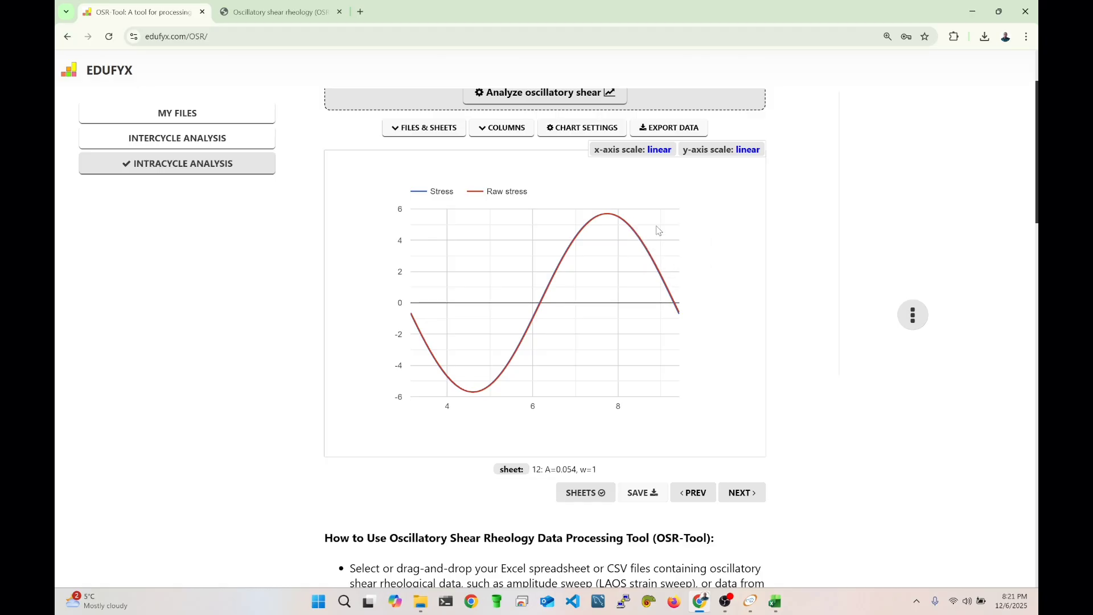
# Examine the OSR-Tool page's citation and resource links, including Q&A, GitHub, research paper, documentation and PDF user manual.
pyautogui.moveTo(657, 271)
pyautogui.scroll(2, 488, 230)
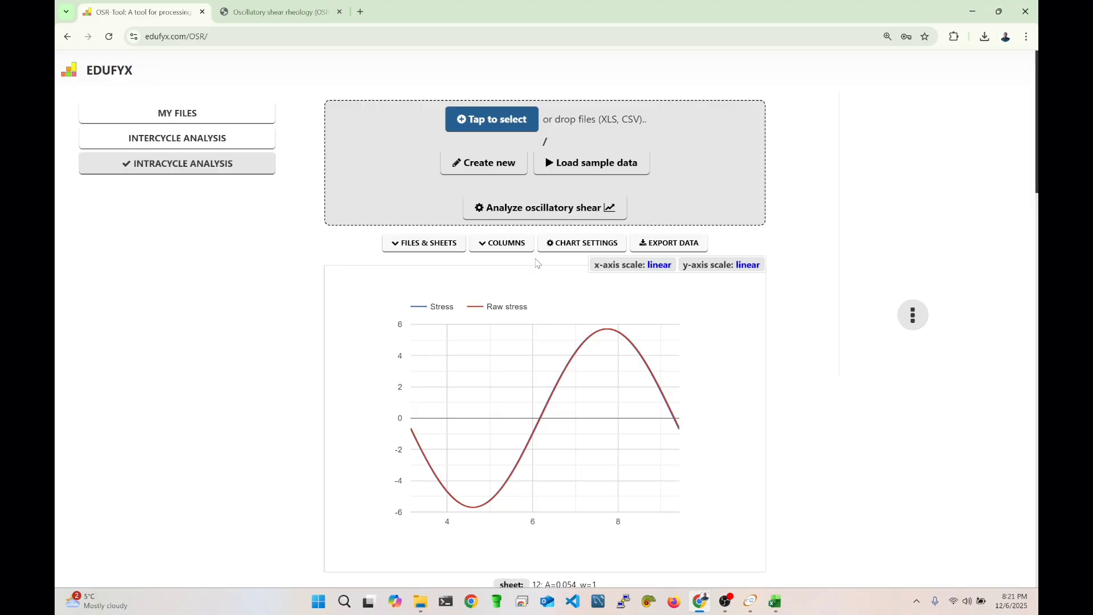
pyautogui.scroll(-15, 690, 259)
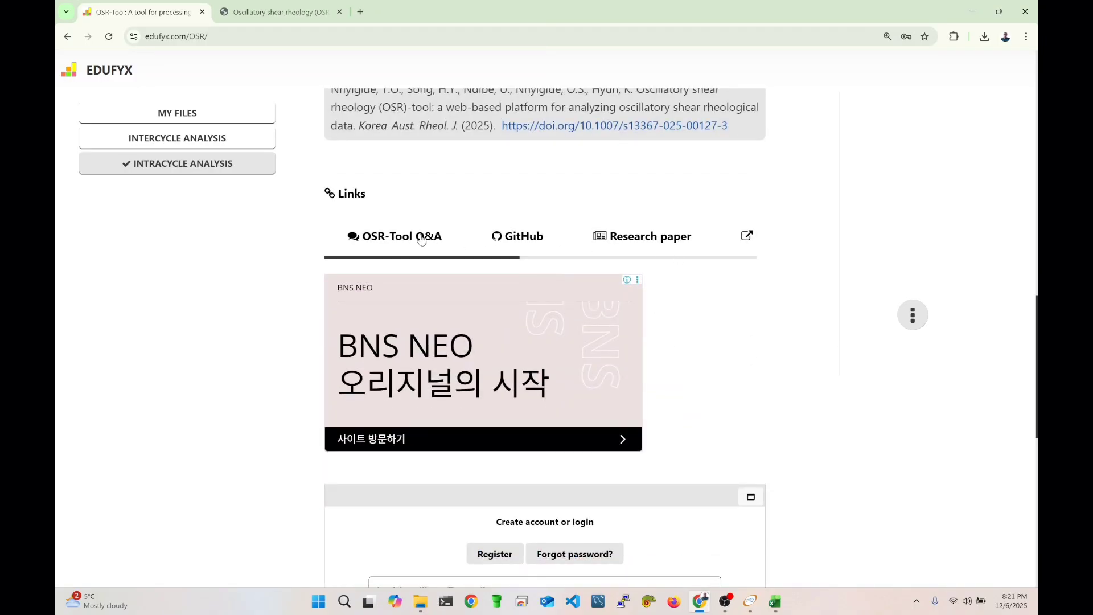
pyautogui.scroll(3, 450, 319)
pyautogui.moveTo(481, 434); pyautogui.dragTo(571, 432)
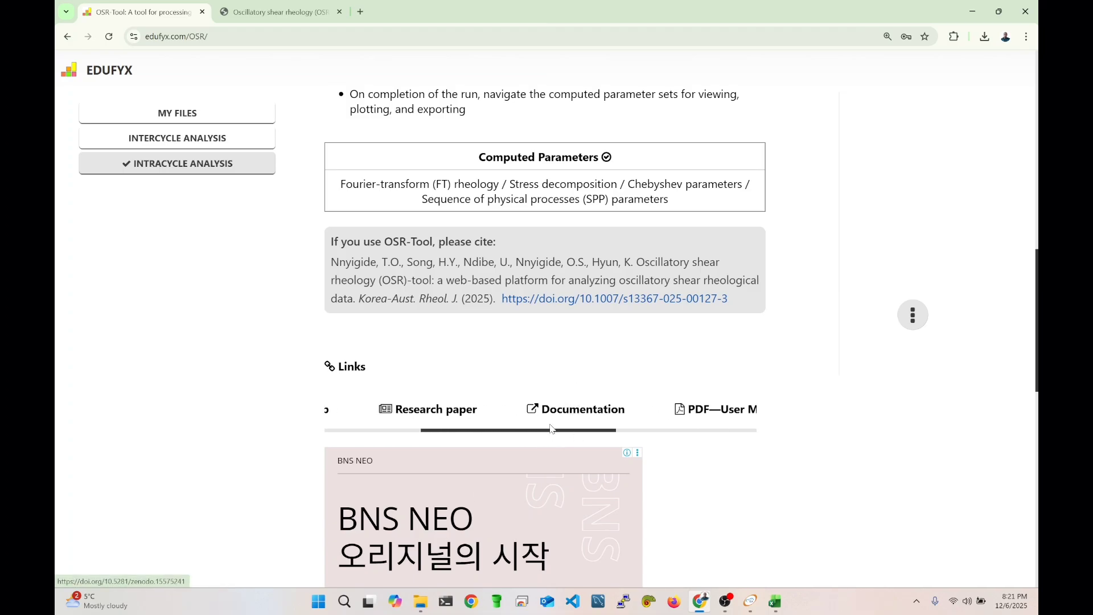
pyautogui.scroll(2, 559, 404)
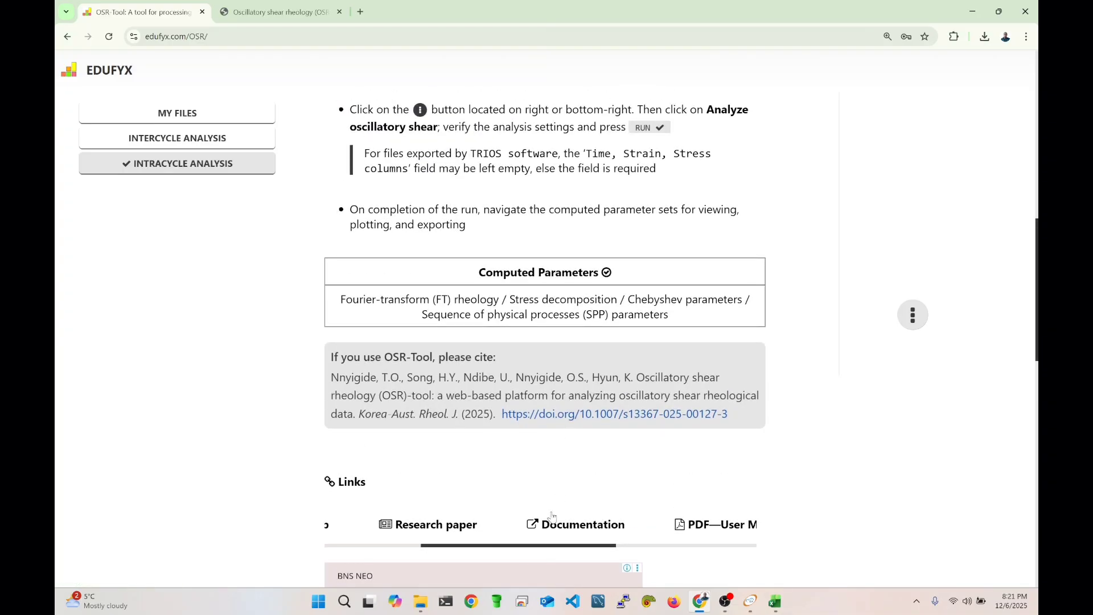
pyautogui.hscroll(2, 556, 549)
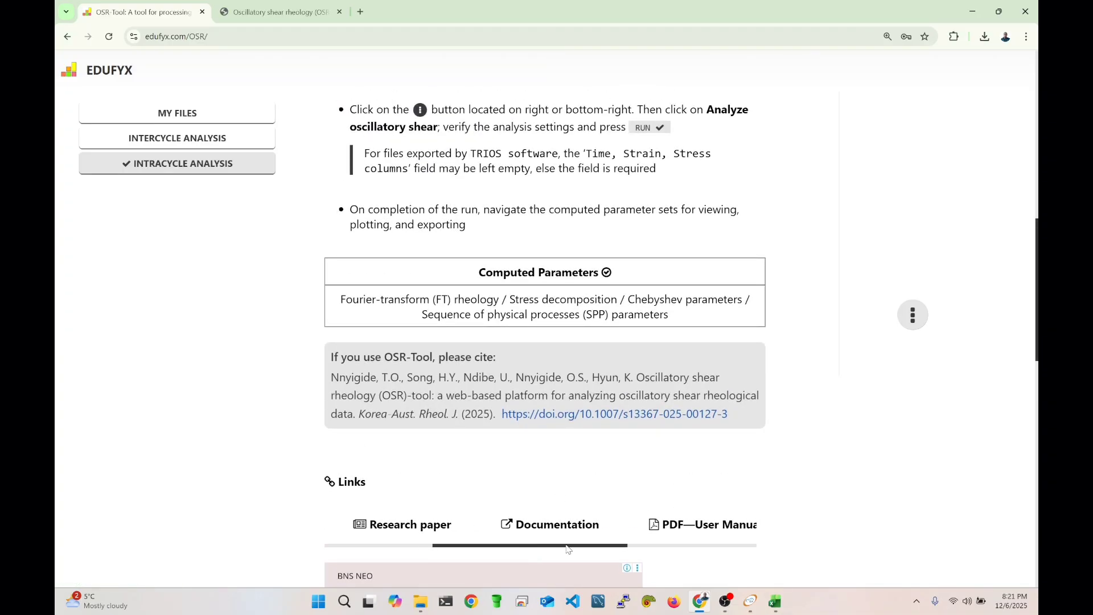
pyautogui.hscroll(-2, 614, 551)
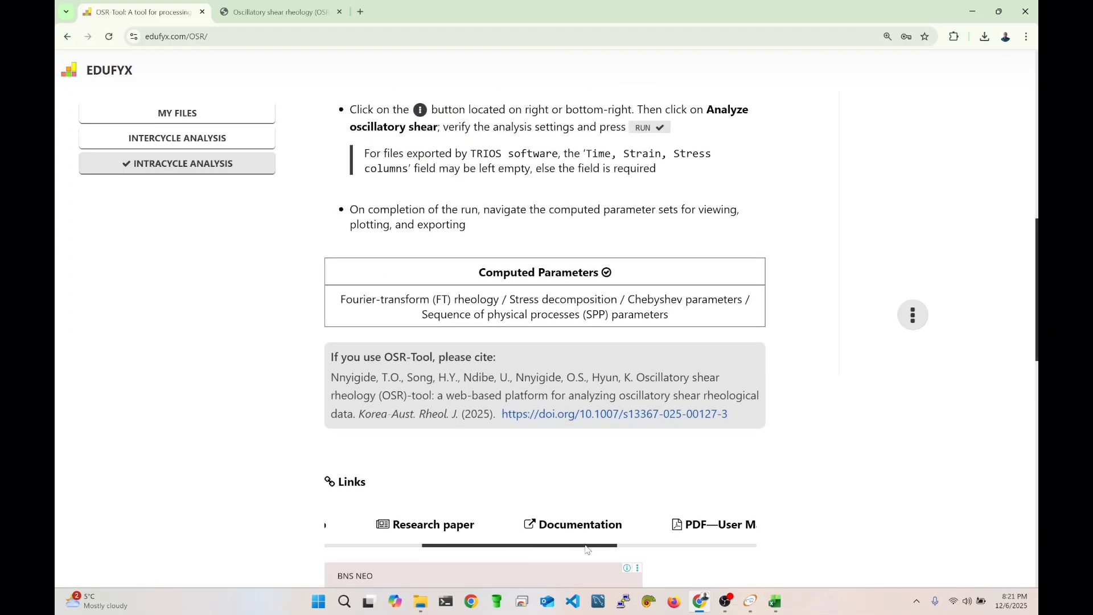
pyautogui.hscroll(-2, 537, 550)
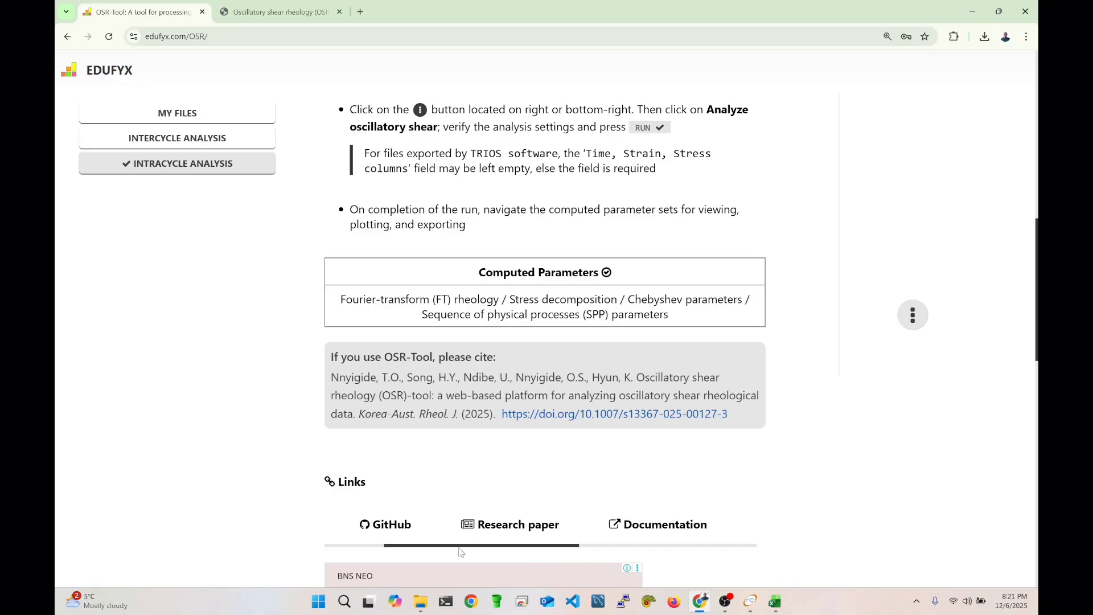
pyautogui.hscroll(-2, 463, 551)
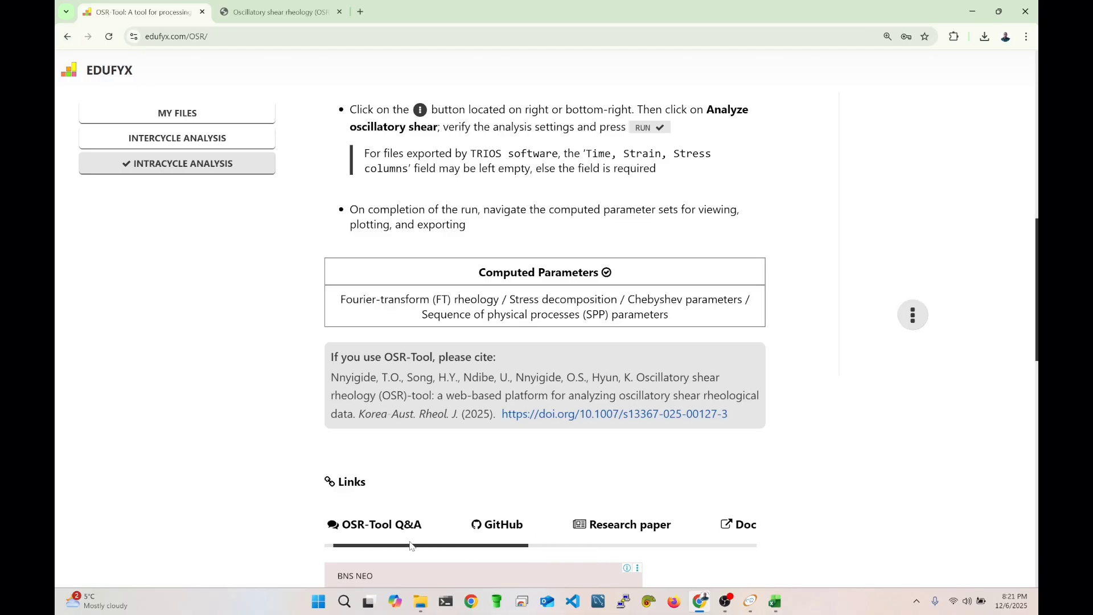